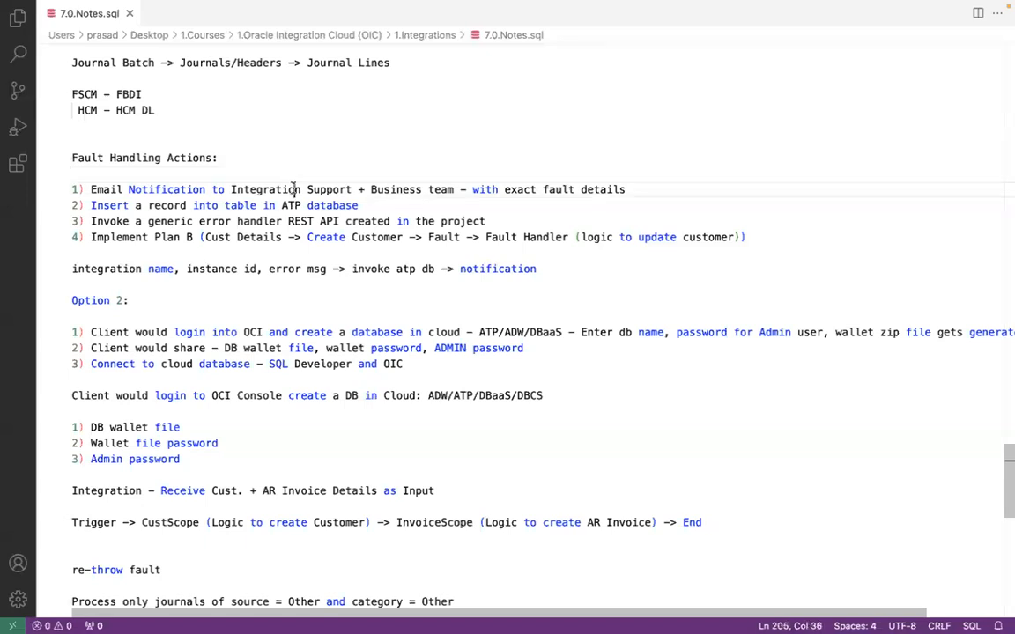
Step: Highlight the fault and ATP database action lines in the notes
{"action": "left_click", "coordinate": [543, 189]}
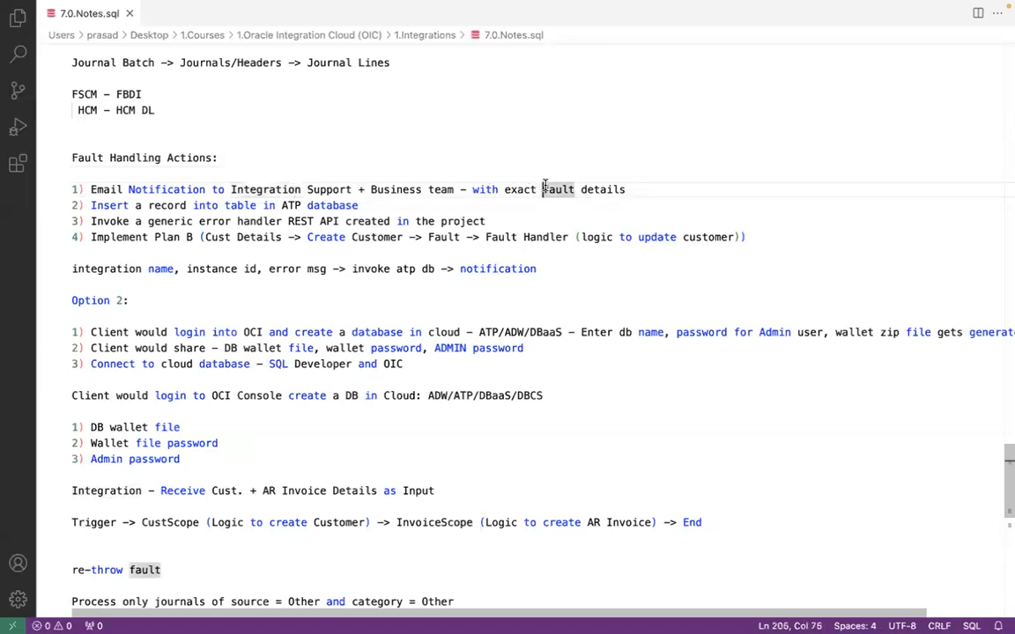
{"action": "left_click", "coordinate": [352, 205]}
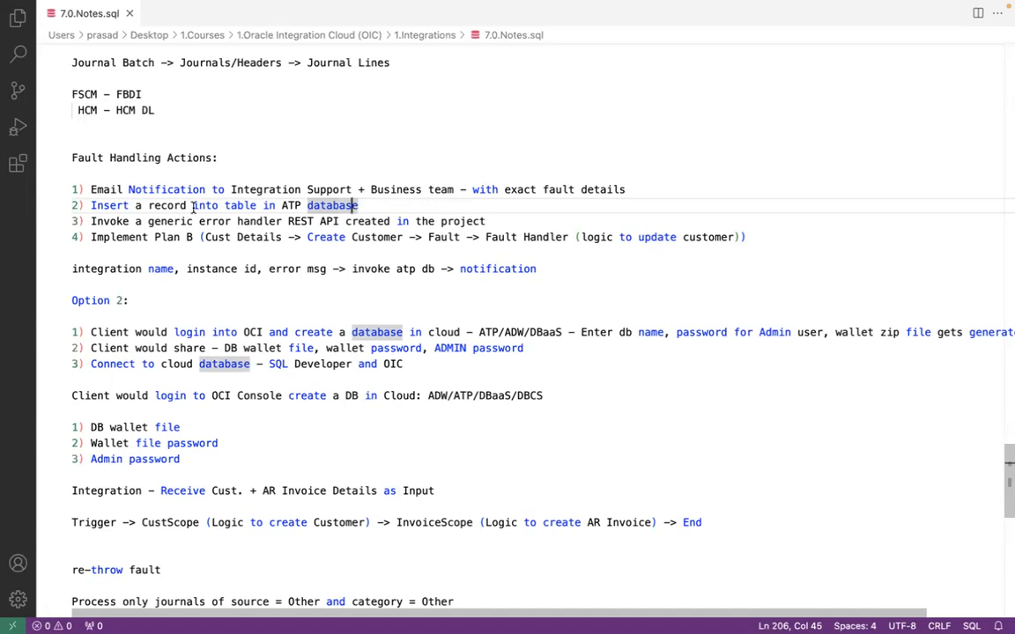
{"action": "left_click", "coordinate": [308, 205]}
Step: Confirm deactivating UG63 Journal Import Service and refresh the project page to track progress
{"action": "key", "text": "super+Tab"}
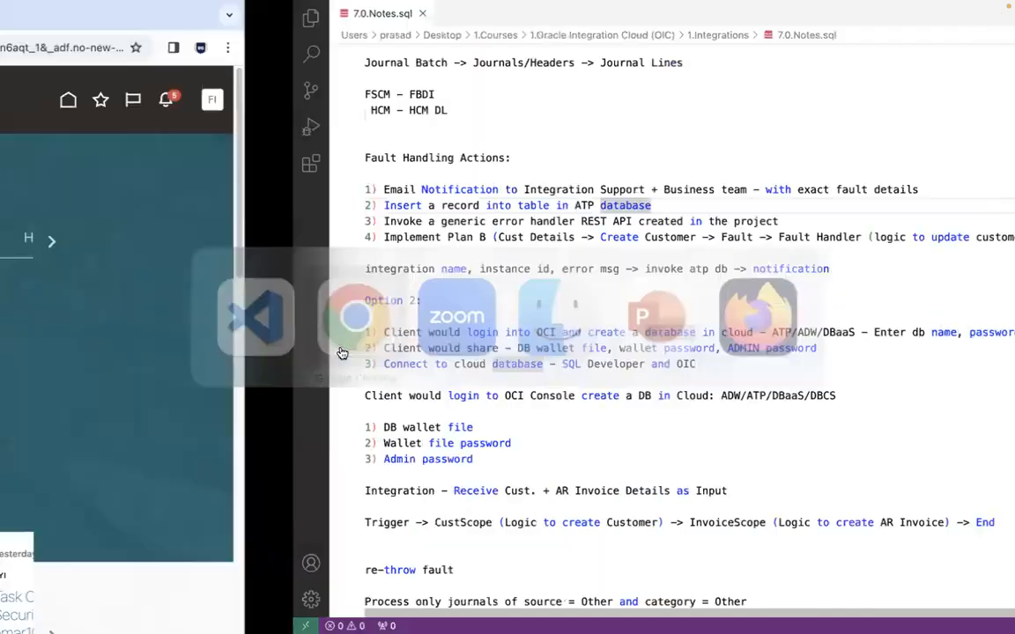
{"action": "key", "text": "super+Tab"}
{"action": "key", "text": "super+Tab"}
{"action": "key", "text": "super+Tab"}
{"action": "key", "text": "super+Tab"}
{"action": "key", "text": "super+Tab"}
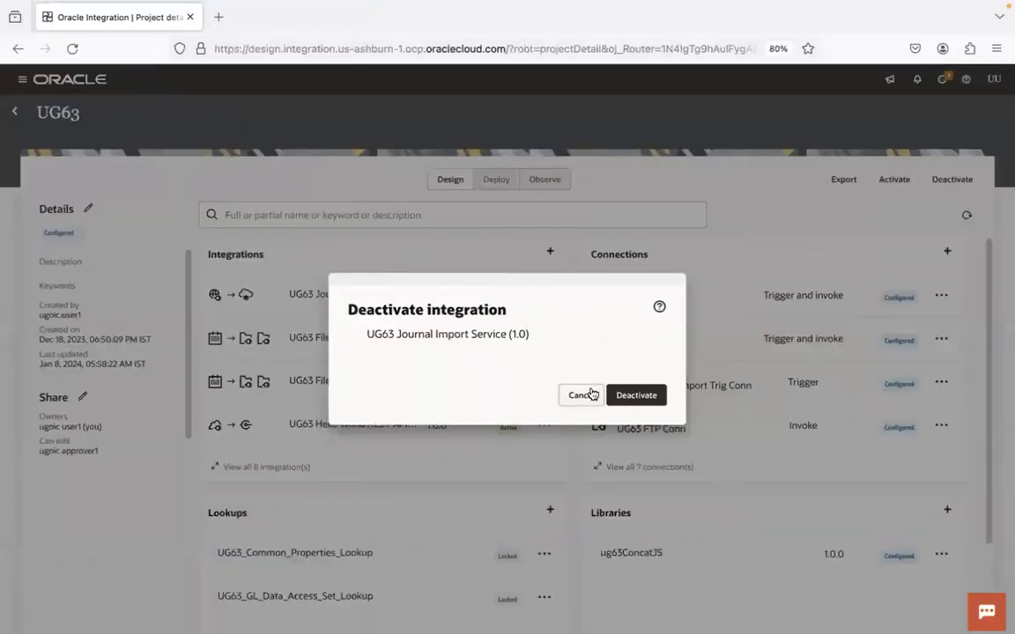
{"action": "left_click", "coordinate": [639, 399]}
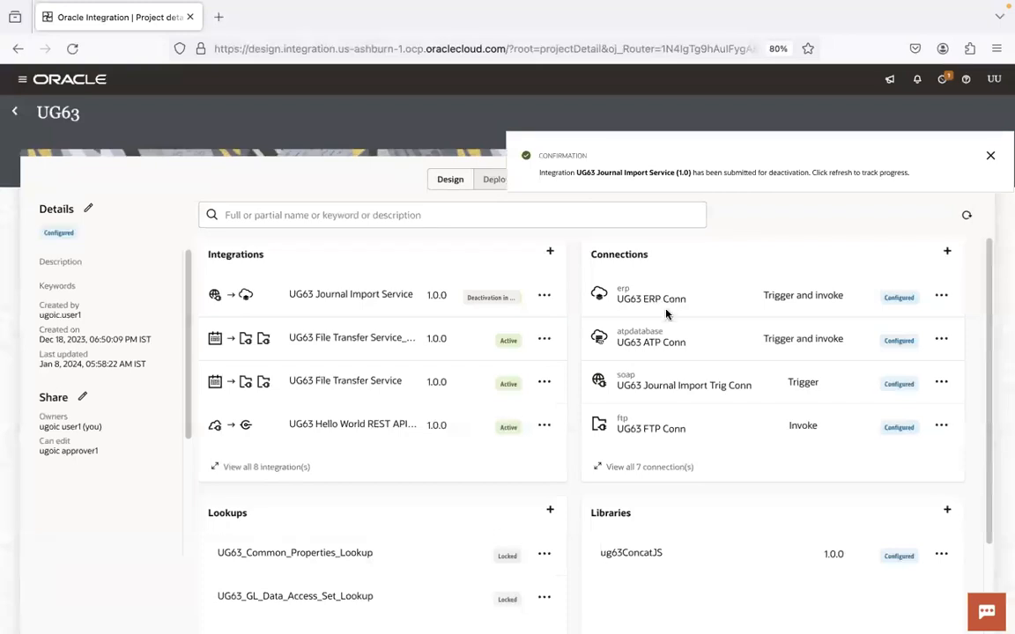
{"action": "left_click", "coordinate": [969, 216]}
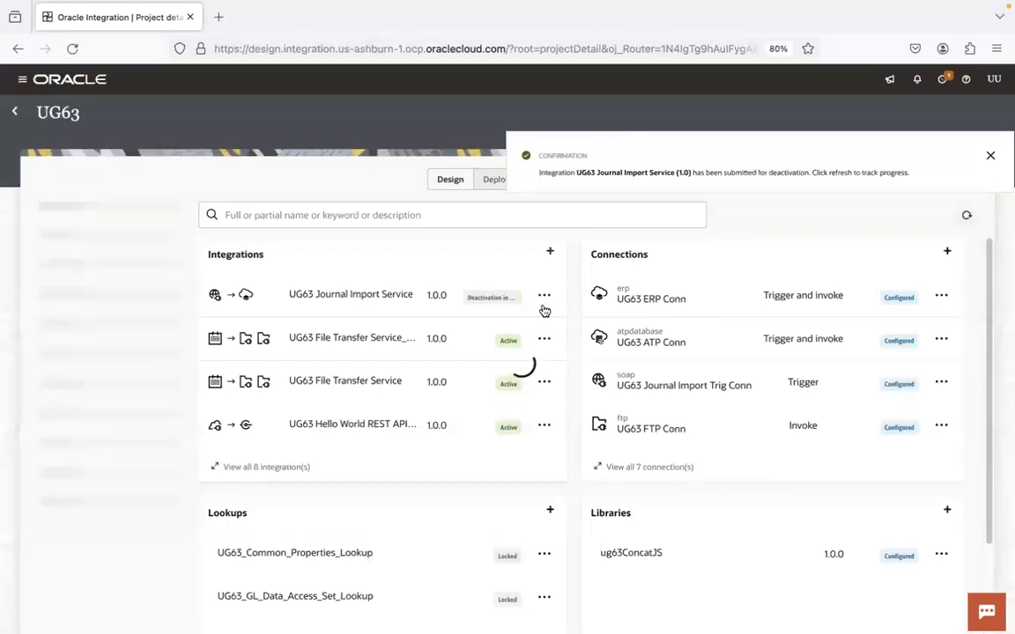
{"action": "key", "text": "ctrl+Left"}
{"action": "key", "text": "super+Tab"}
{"action": "key", "text": "super+Tab"}
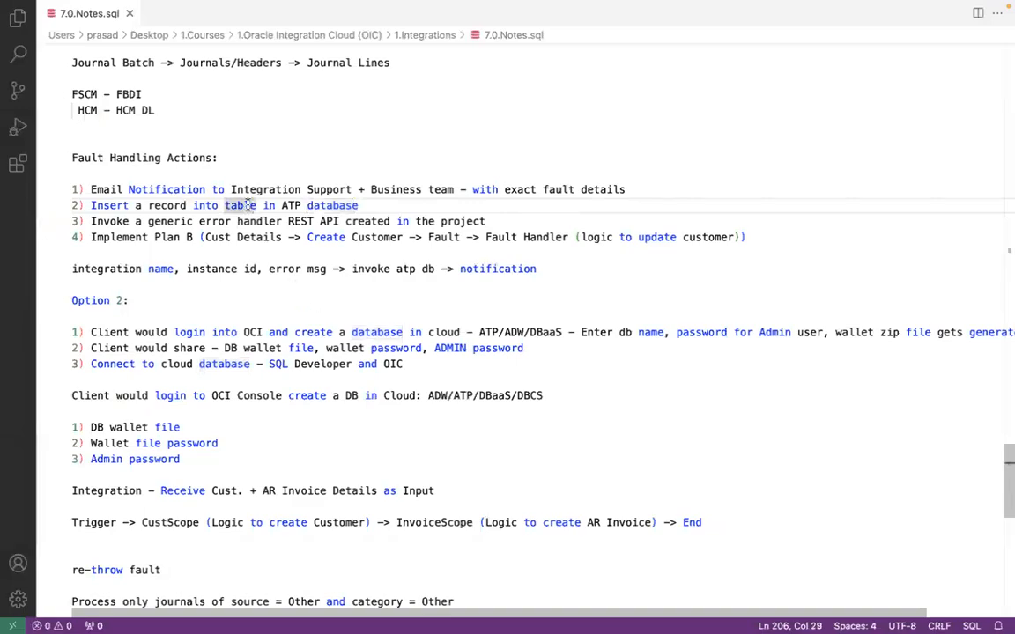
Step: Open the UG63 Journal Import Service canvas and show journalImportScope's Fault handlers options
{"action": "key", "text": "ctrl+Left"}
{"action": "key", "text": "super+Tab"}
{"action": "left_click", "coordinate": [456, 317]}
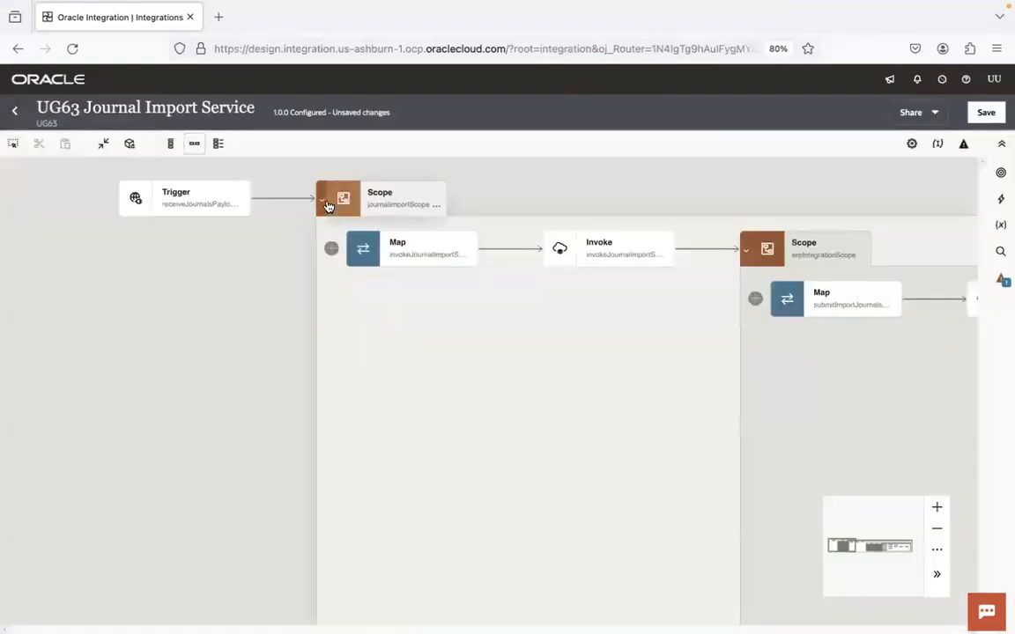
{"action": "left_click", "coordinate": [436, 205]}
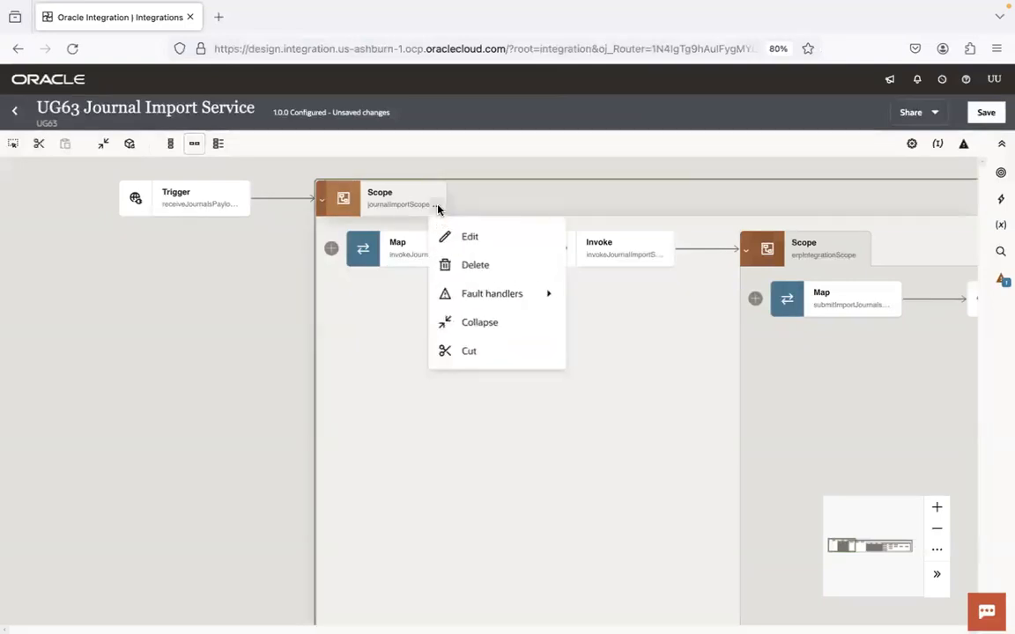
{"action": "mouse_move", "coordinate": [526, 294]}
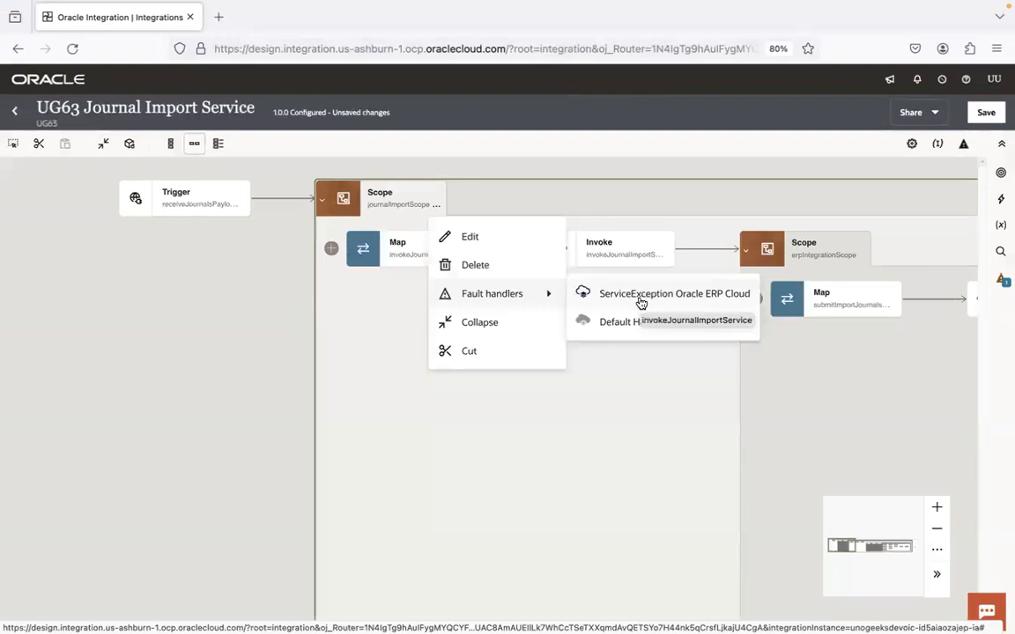
{"action": "left_click", "coordinate": [571, 473]}
{"action": "left_click", "coordinate": [436, 205]}
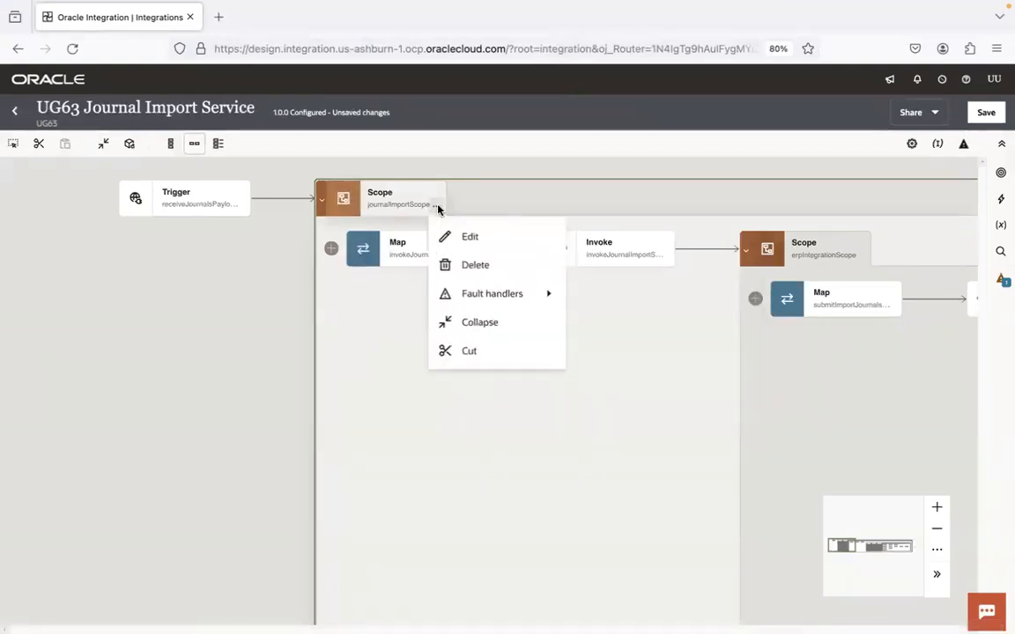
{"action": "mouse_move", "coordinate": [543, 297]}
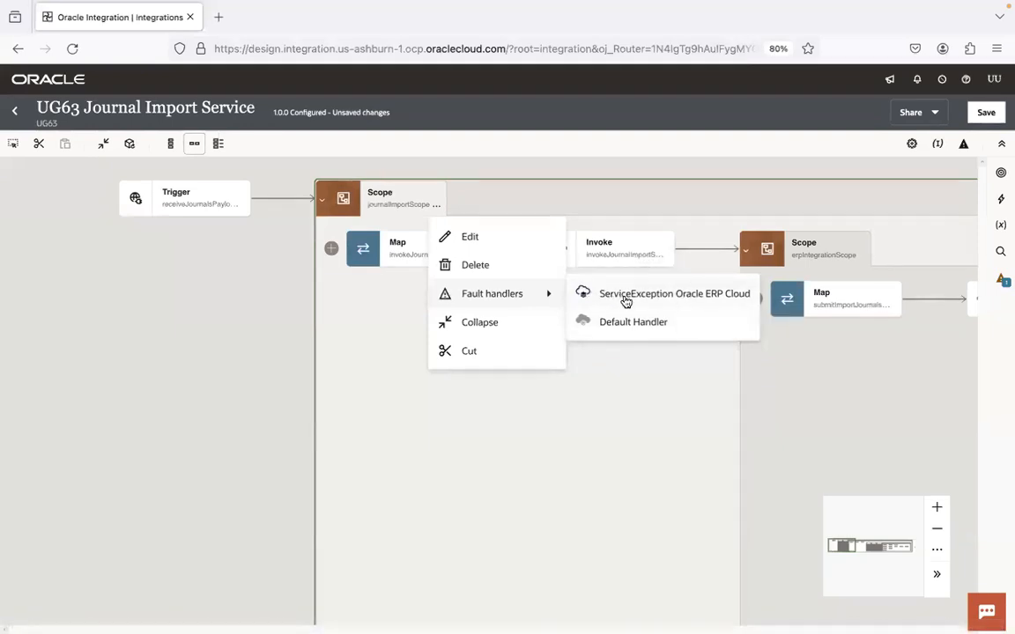
{"action": "key", "text": "super+Tab"}
{"action": "key", "text": "super+Tab"}
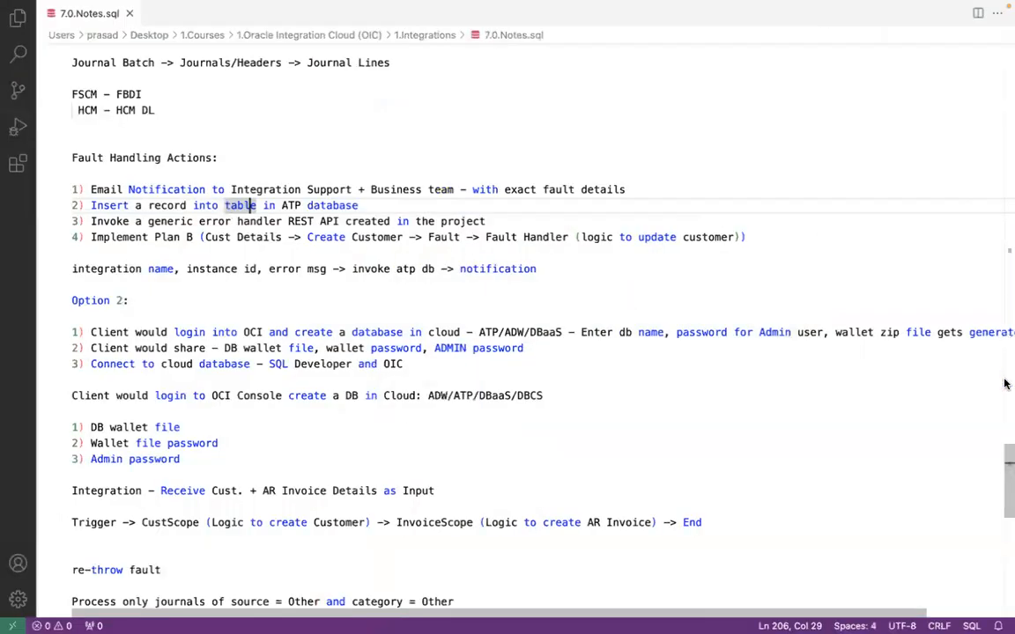
{"action": "left_click", "coordinate": [1006, 444]}
{"action": "left_click_drag", "start_coordinate": [1006, 471], "coordinate": [1006, 335]}
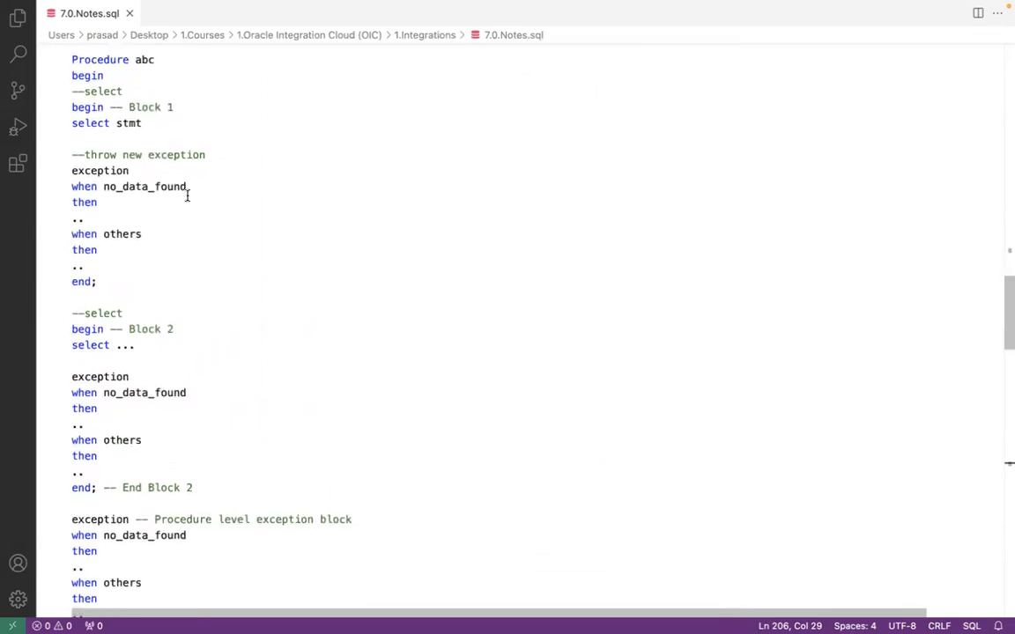
{"action": "left_click_drag", "start_coordinate": [71, 106], "coordinate": [133, 283]}
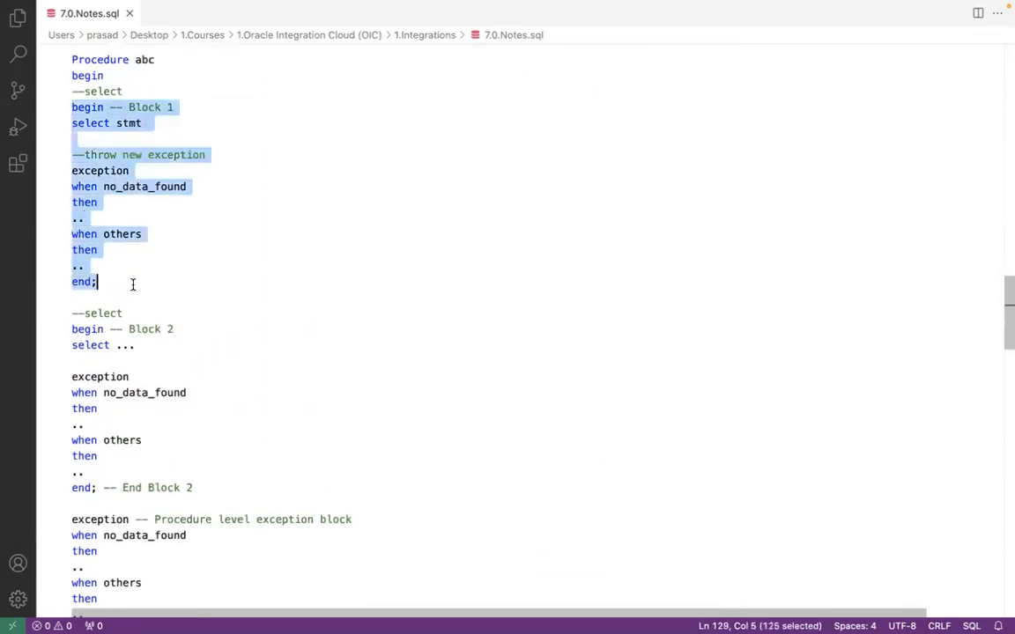
{"action": "left_click", "coordinate": [133, 285]}
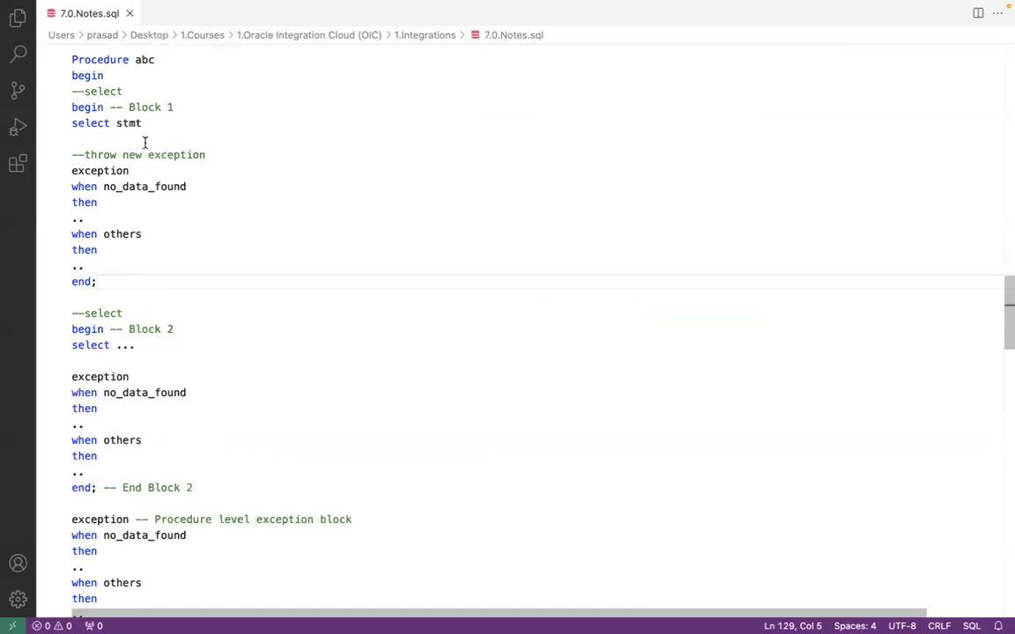
{"action": "left_click_drag", "start_coordinate": [109, 264], "coordinate": [73, 186]}
{"action": "left_click", "coordinate": [73, 186]}
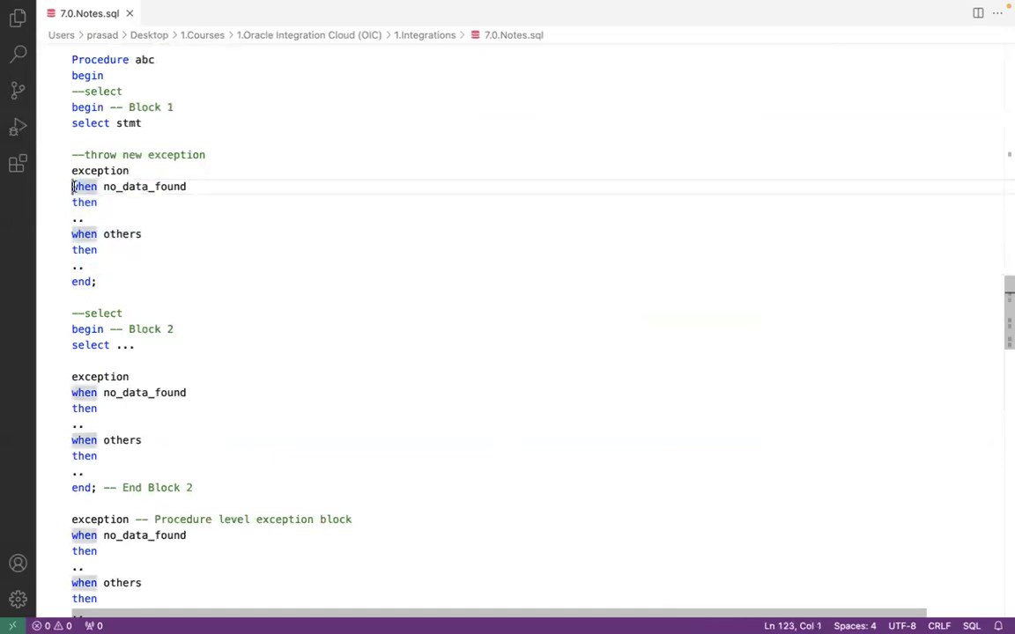
{"action": "double_click", "coordinate": [120, 187]}
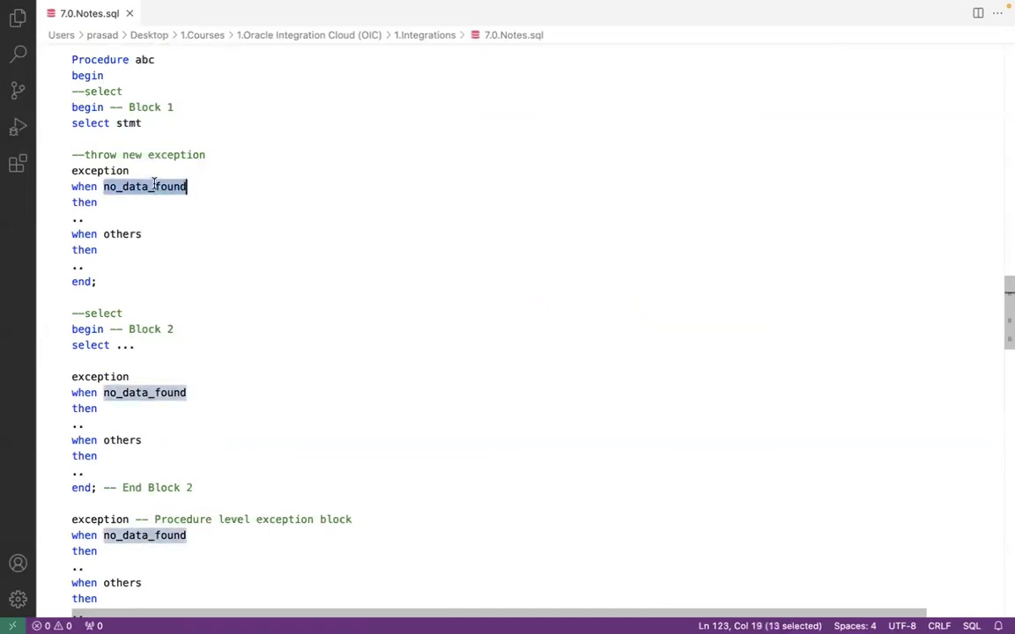
{"action": "left_click", "coordinate": [208, 186]}
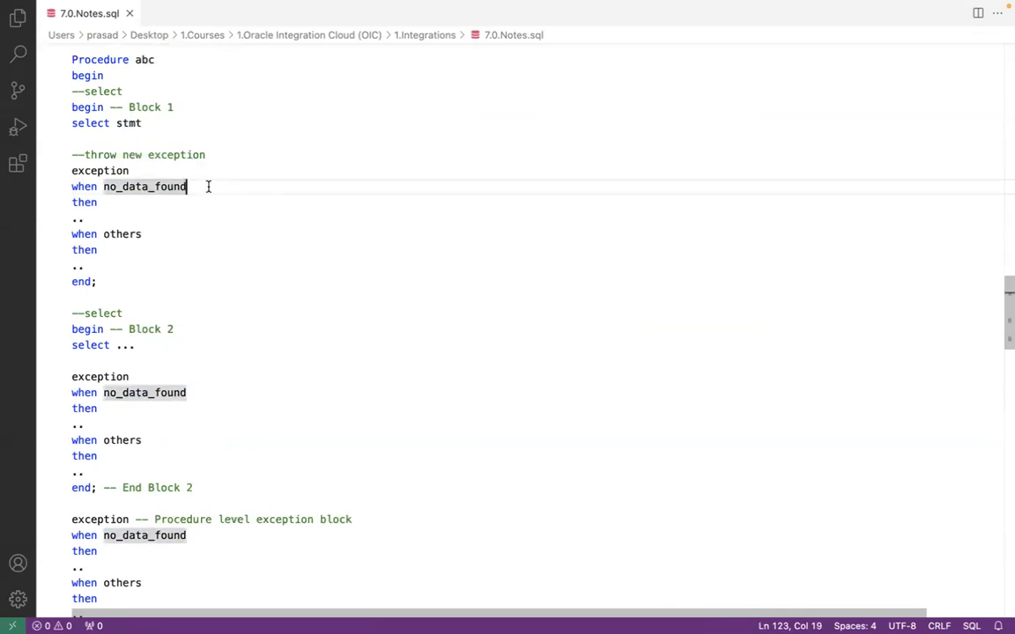
{"action": "double_click", "coordinate": [112, 235]}
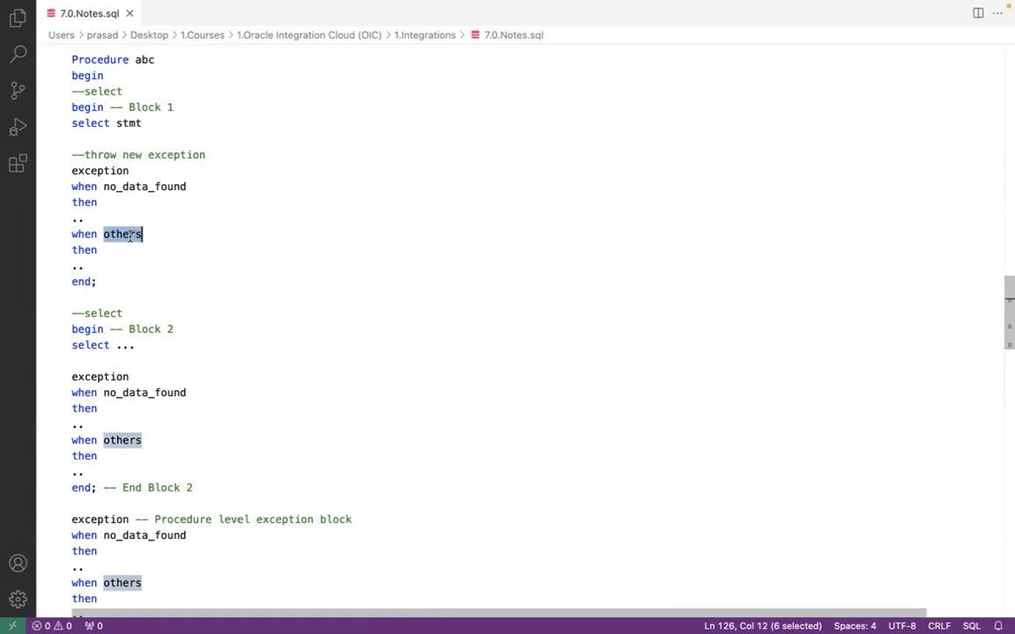
{"action": "left_click_drag", "start_coordinate": [208, 154], "coordinate": [61, 124]}
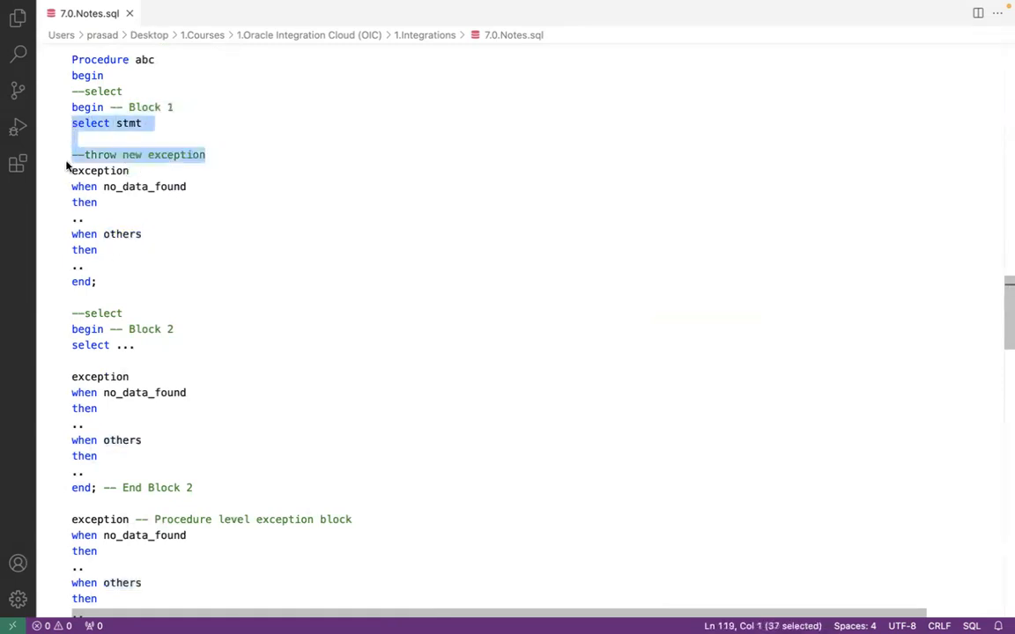
{"action": "left_click", "coordinate": [97, 266]}
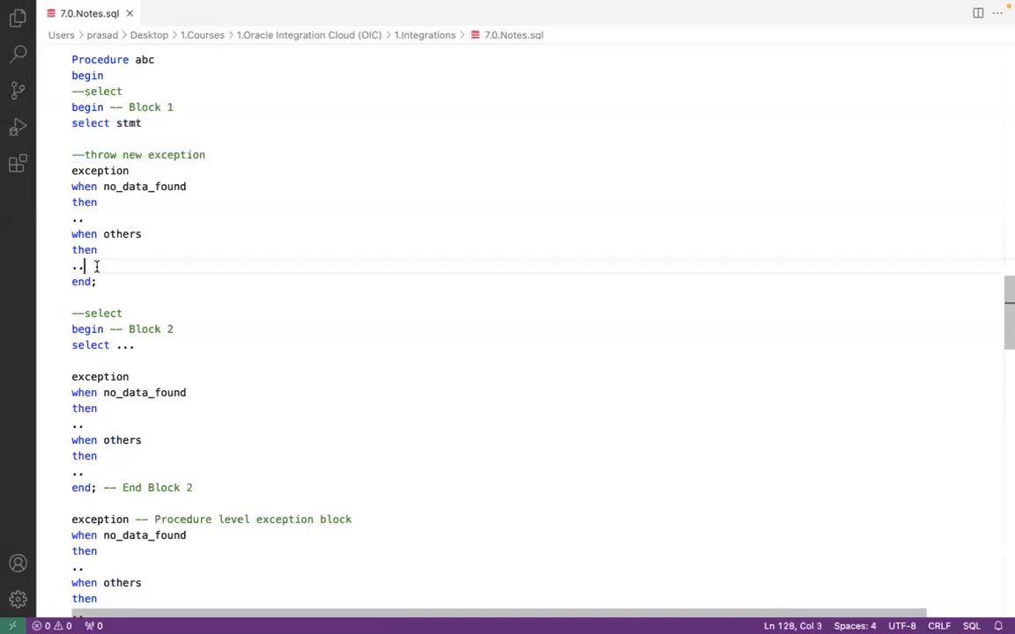
{"action": "left_click", "coordinate": [166, 186]}
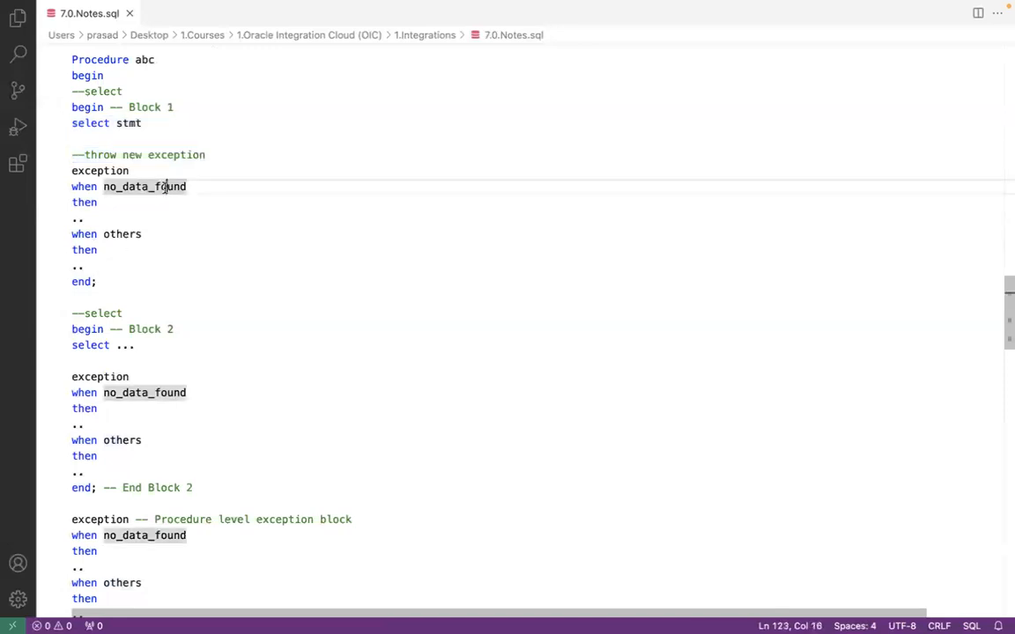
{"action": "left_click", "coordinate": [129, 134]}
{"action": "left_click", "coordinate": [209, 155]}
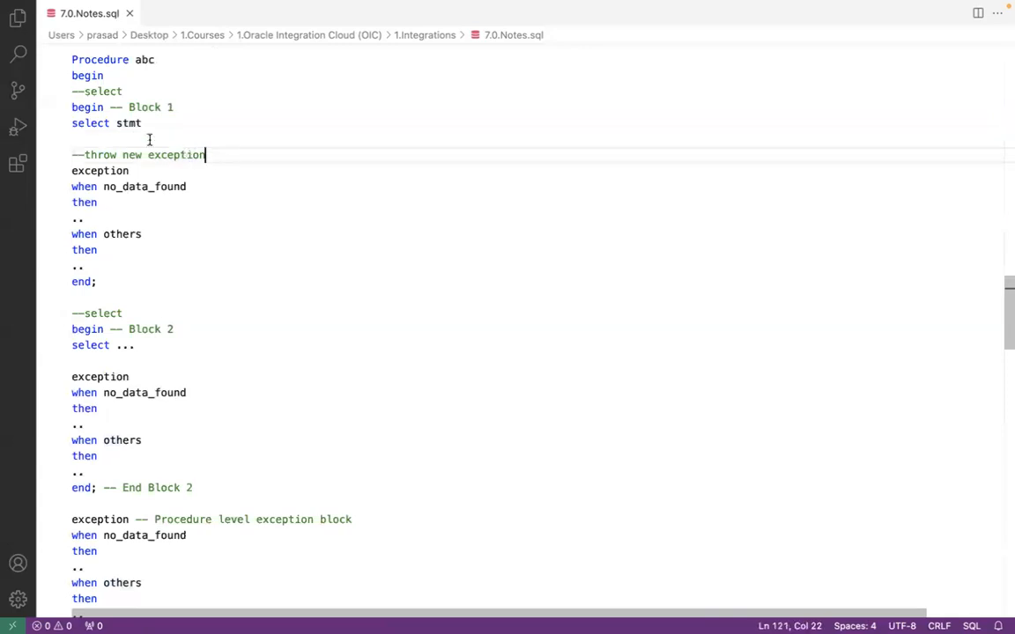
{"action": "left_click", "coordinate": [52, 106], "text": "shift"}
{"action": "left_click", "coordinate": [123, 124]}
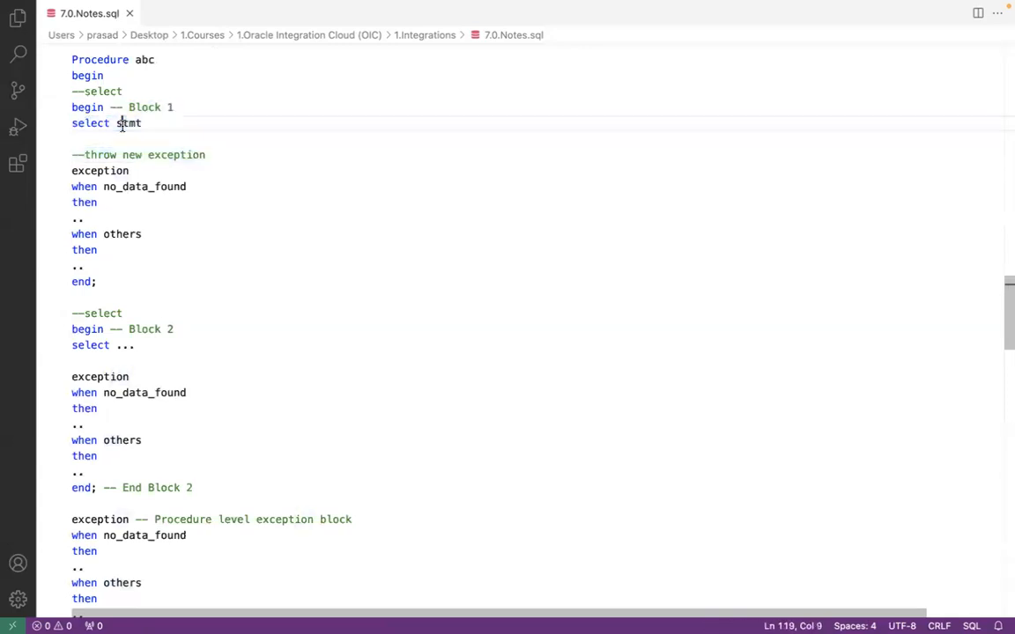
{"action": "left_click", "coordinate": [133, 187]}
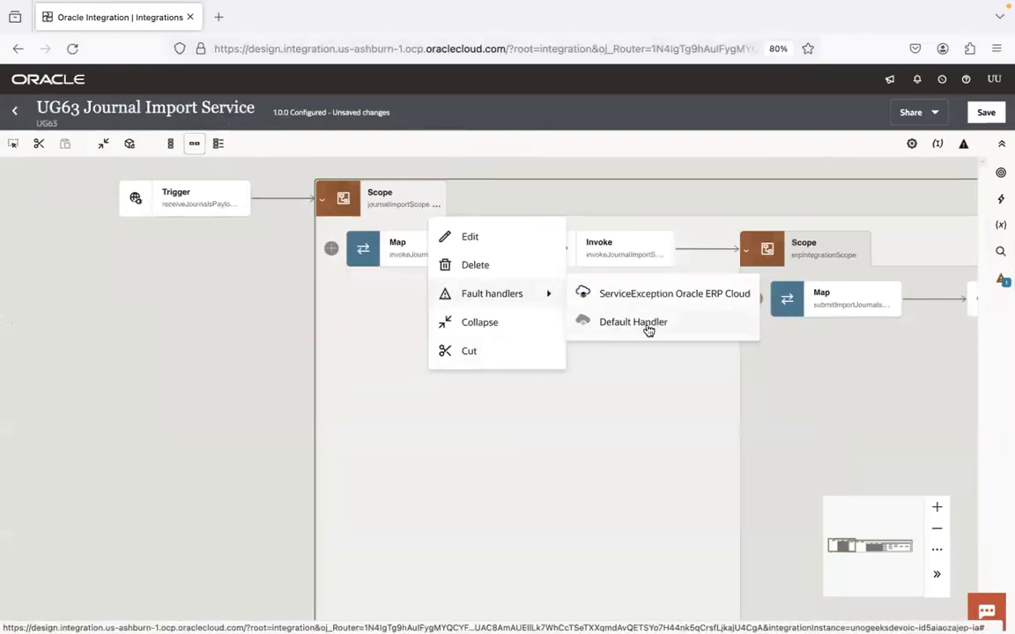
Step: Add a Default Handler to journalImportScope, inspect the global fault handler, then return to the main flow
{"action": "left_click", "coordinate": [636, 322]}
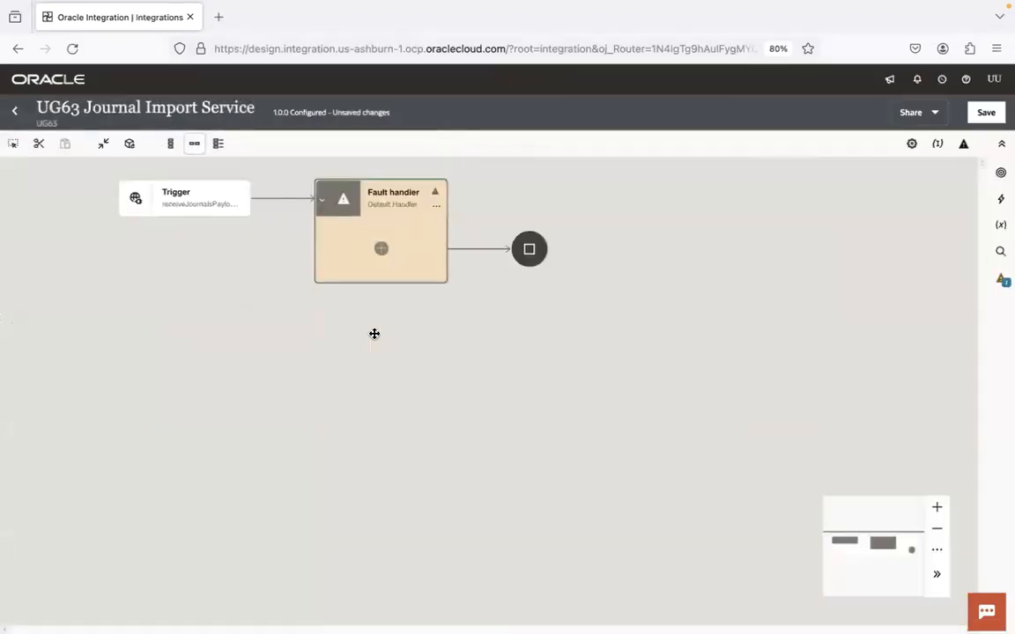
{"action": "left_click_drag", "start_coordinate": [537, 190], "coordinate": [506, 212]}
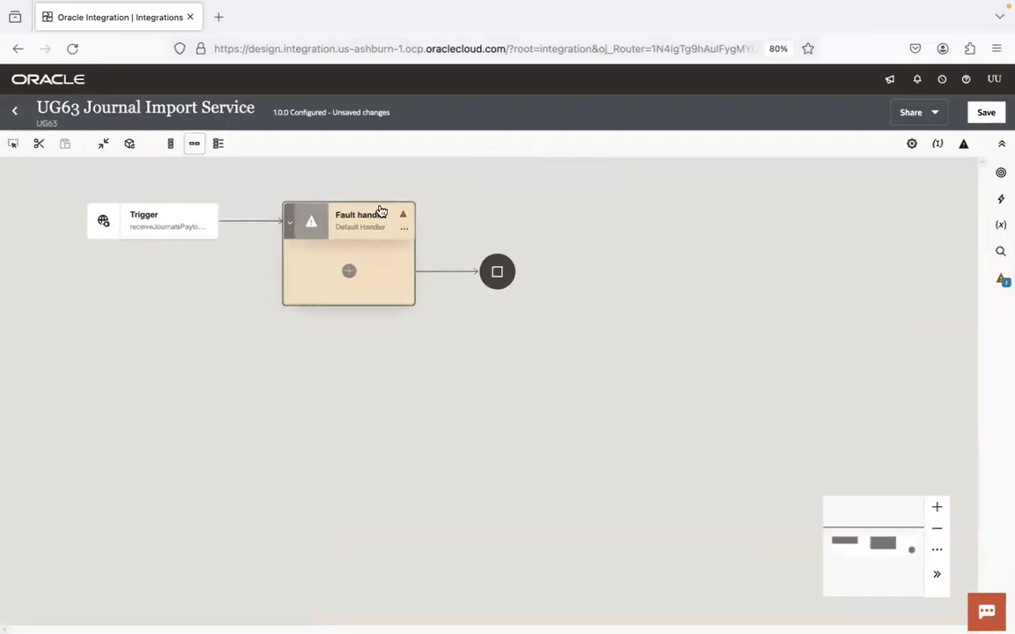
{"action": "mouse_move", "coordinate": [381, 212]}
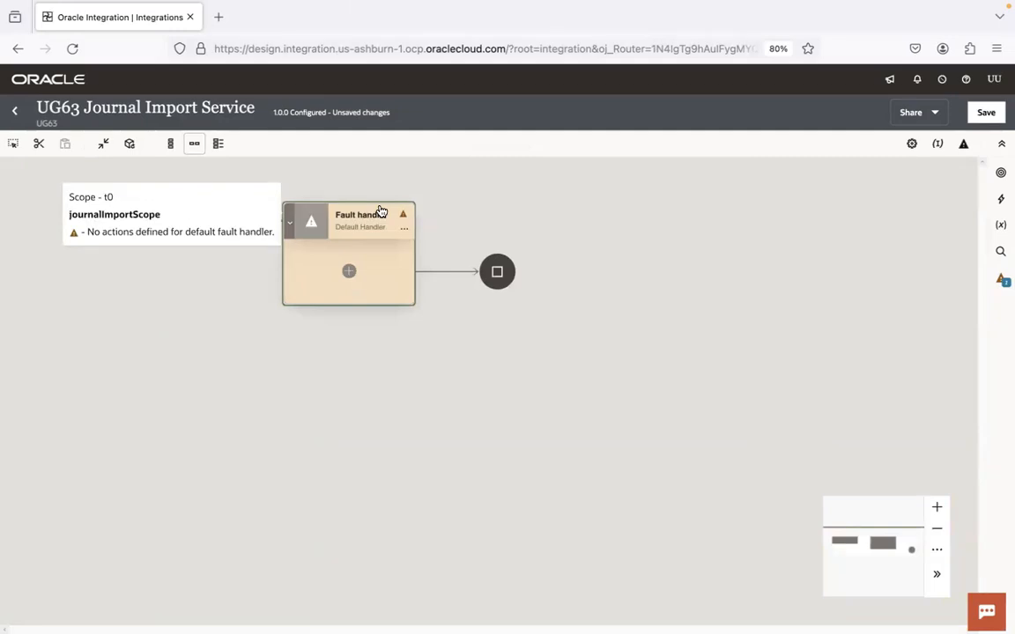
{"action": "left_click", "coordinate": [963, 146]}
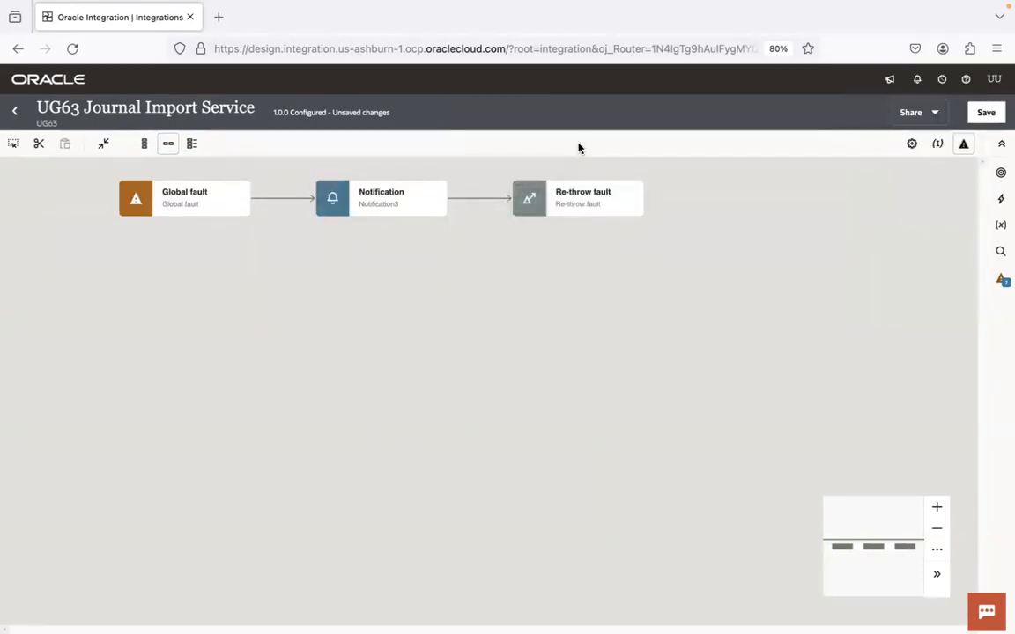
{"action": "left_click", "coordinate": [962, 146]}
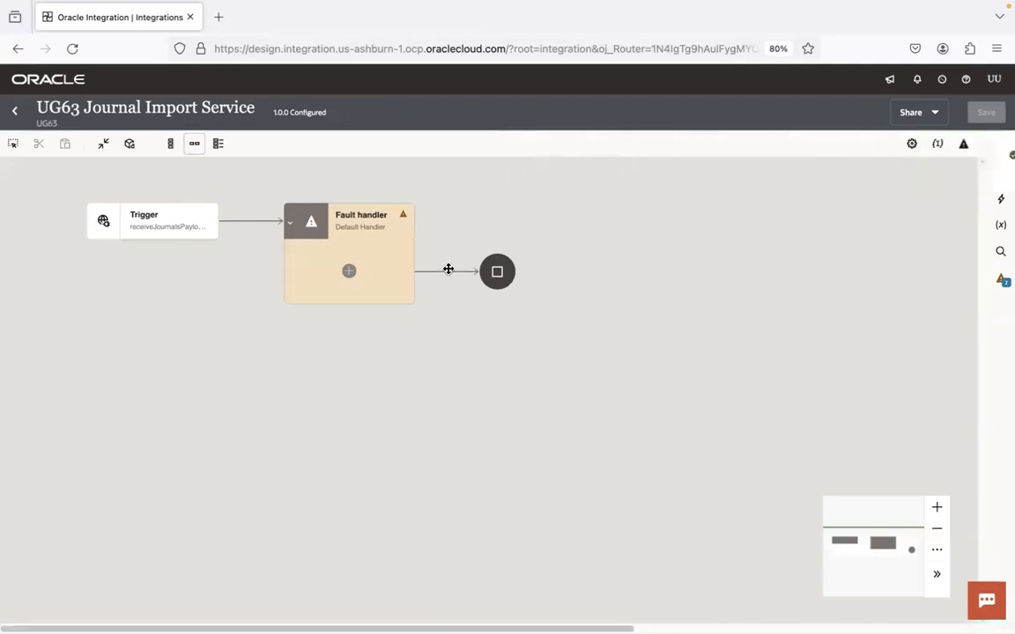
Step: Add a UG63 ATP Conn invoke in the fault handler, naming the endpoint insertFaultDetailsToATP
{"action": "left_click", "coordinate": [349, 273]}
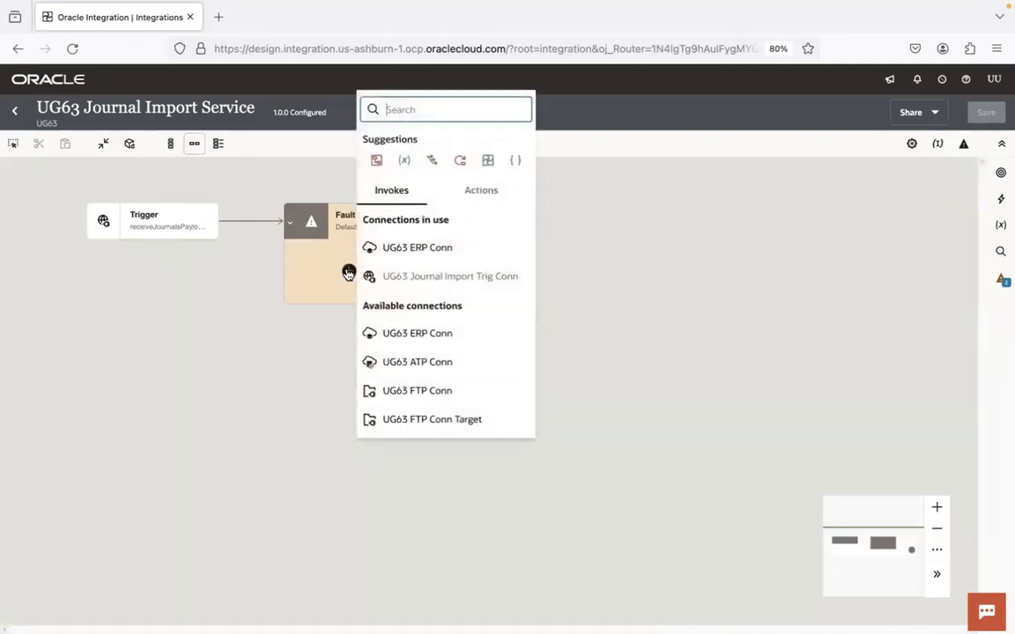
{"action": "left_click", "coordinate": [431, 369]}
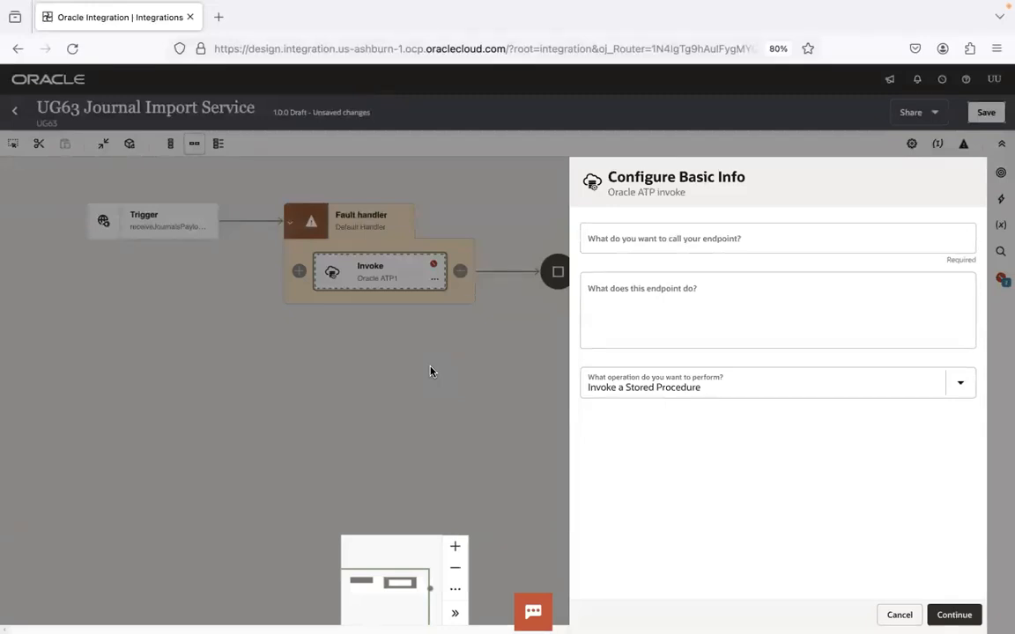
{"action": "left_click", "coordinate": [650, 243]}
{"action": "type", "text": "mer"}
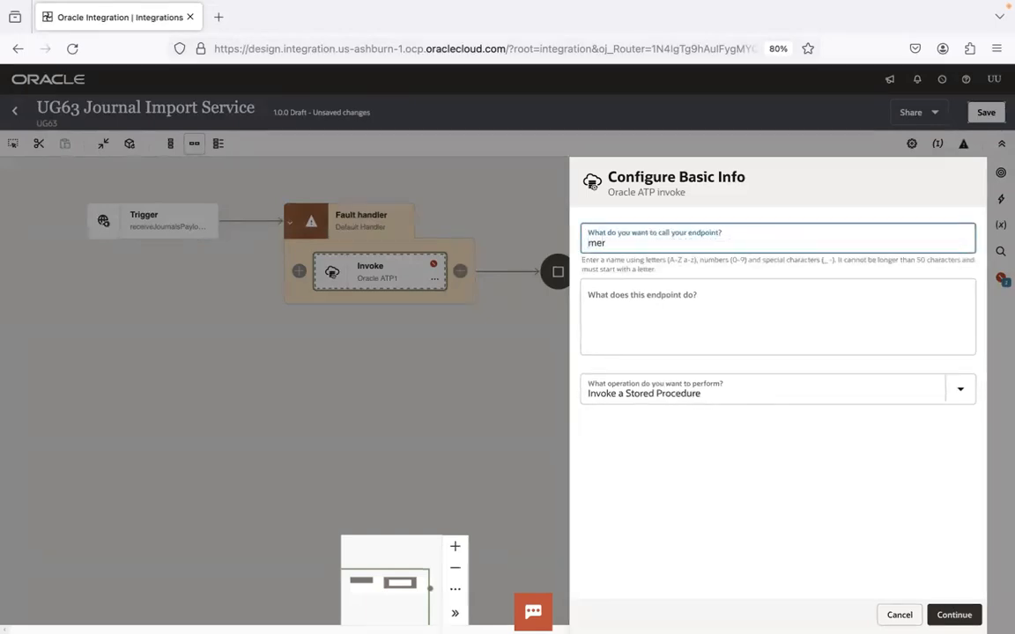
{"action": "type", "text": "geItemDetailsToATP"}
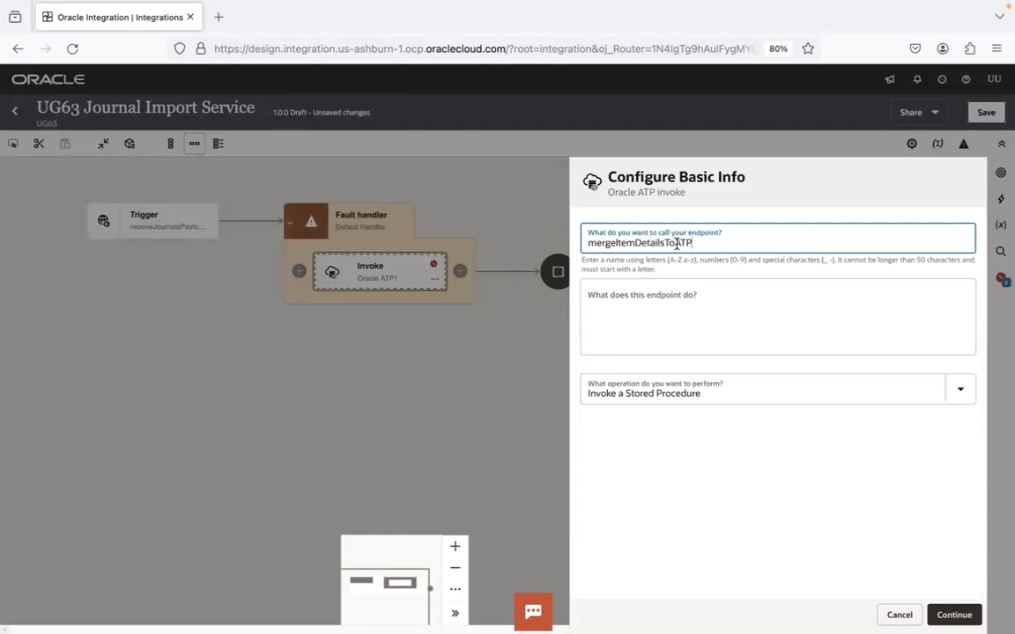
{"action": "double_click", "coordinate": [613, 248]}
{"action": "type", "text": "in"}
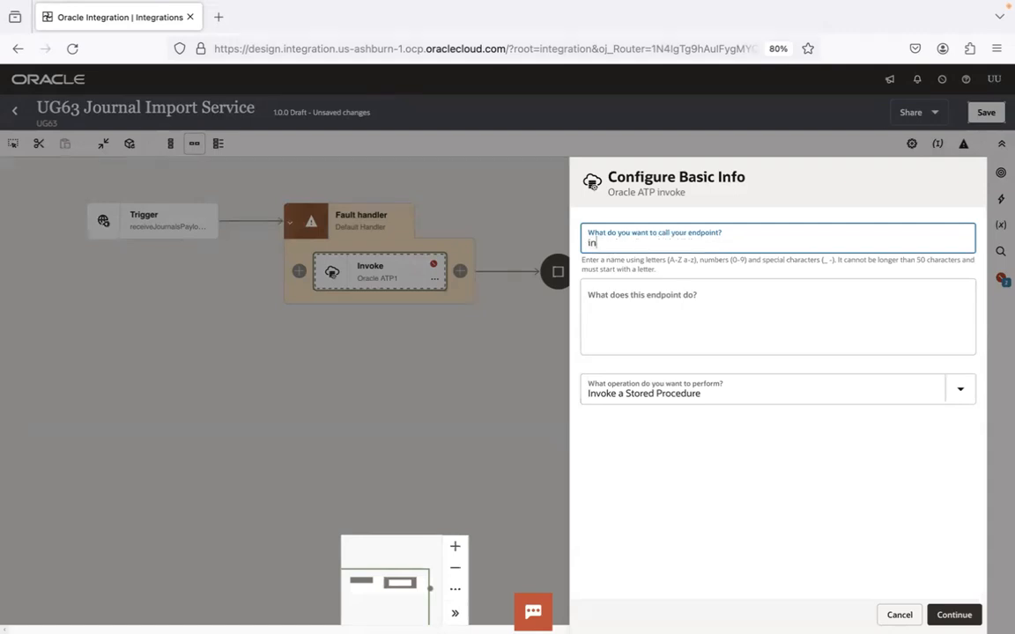
{"action": "type", "text": "sertFaultDetailsToATP"}
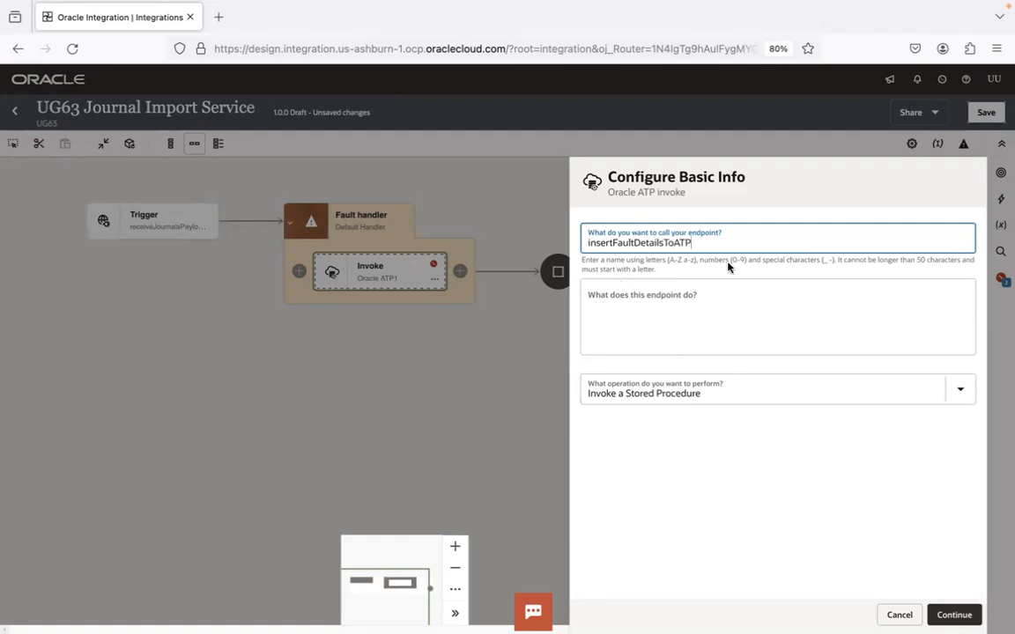
{"action": "key", "text": "super+Tab"}
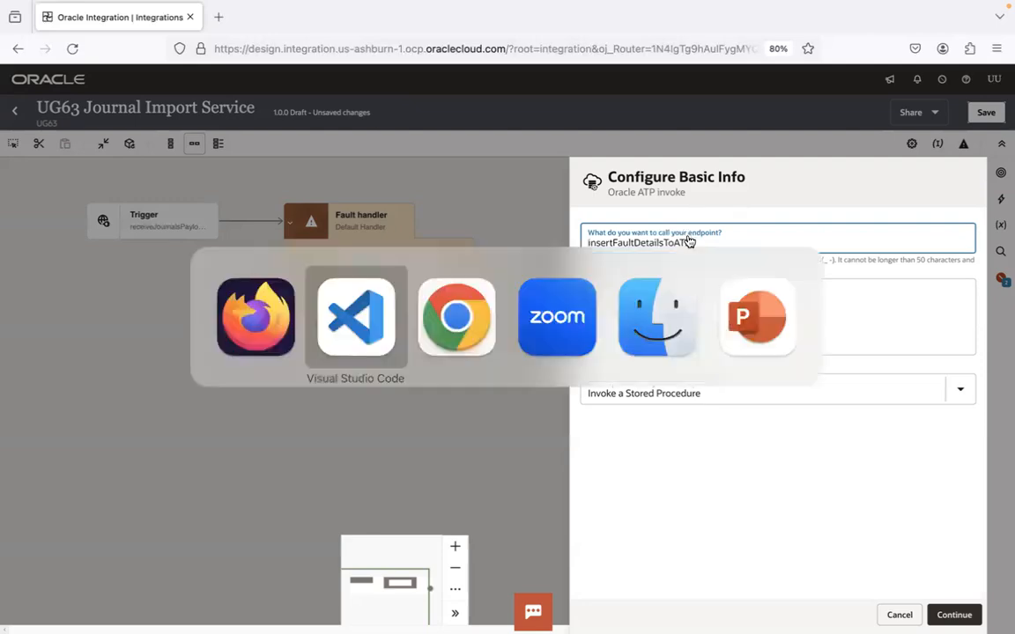
{"action": "left_click_drag", "start_coordinate": [1008, 289], "coordinate": [1006, 483]}
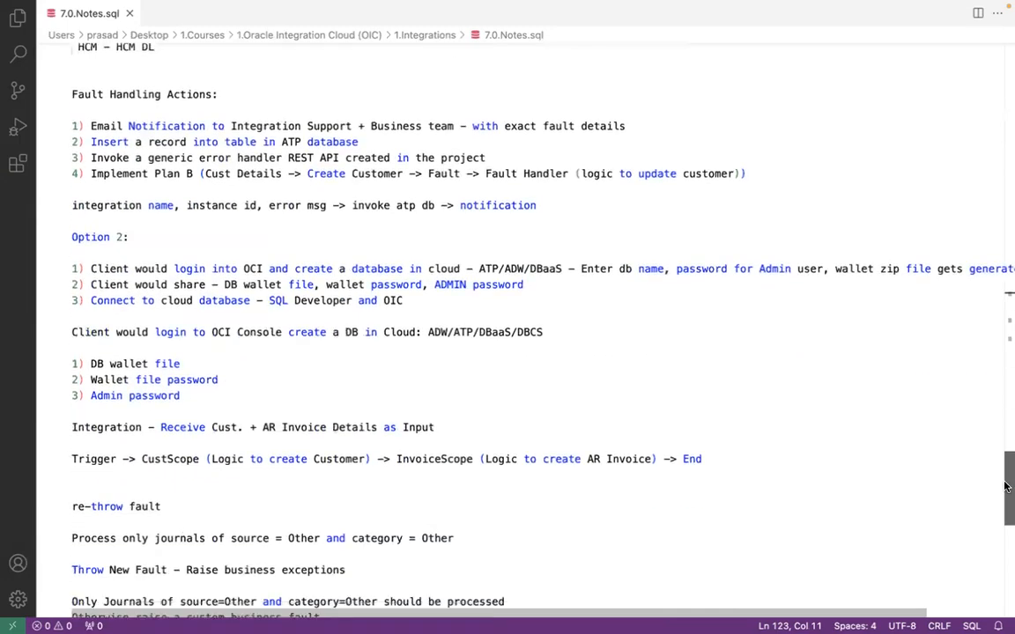
{"action": "left_click", "coordinate": [428, 332]}
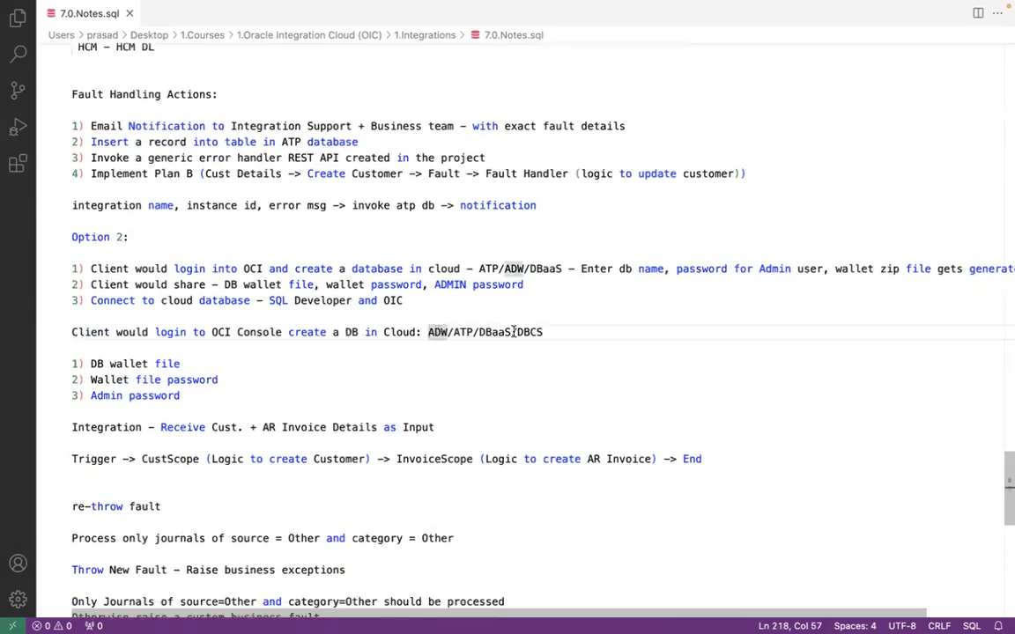
{"action": "left_click", "coordinate": [512, 332], "text": "shift"}
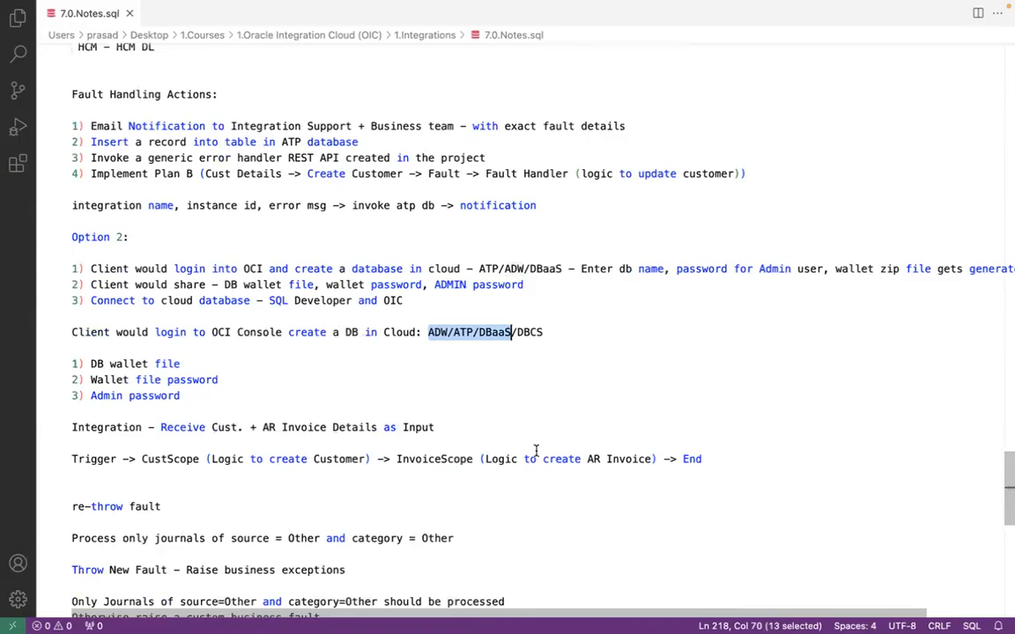
{"action": "key", "text": "ctrl+Left"}
{"action": "left_click", "coordinate": [698, 394]}
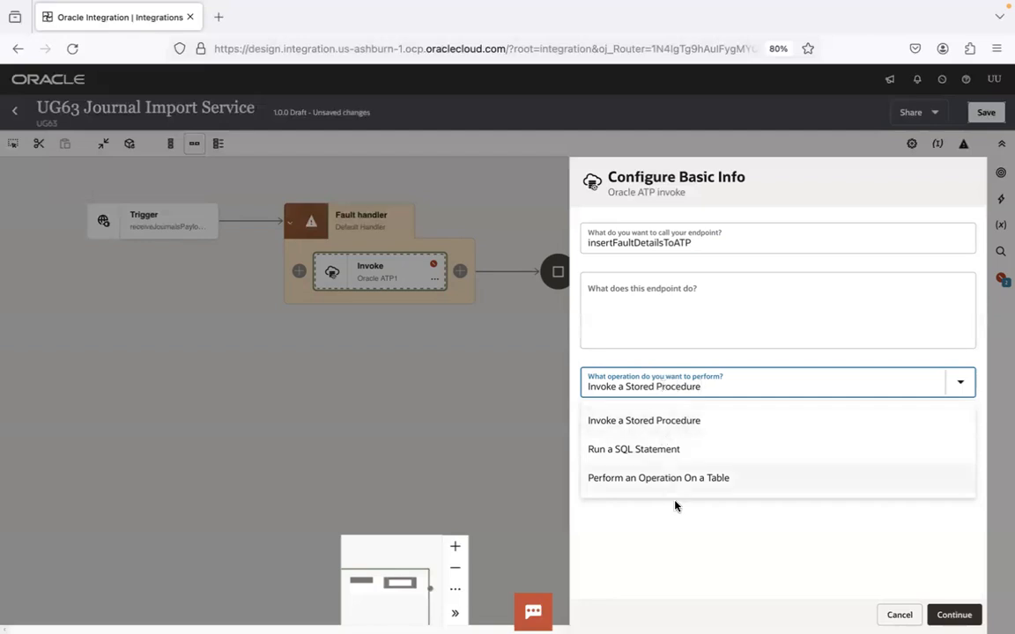
{"action": "left_click", "coordinate": [682, 534]}
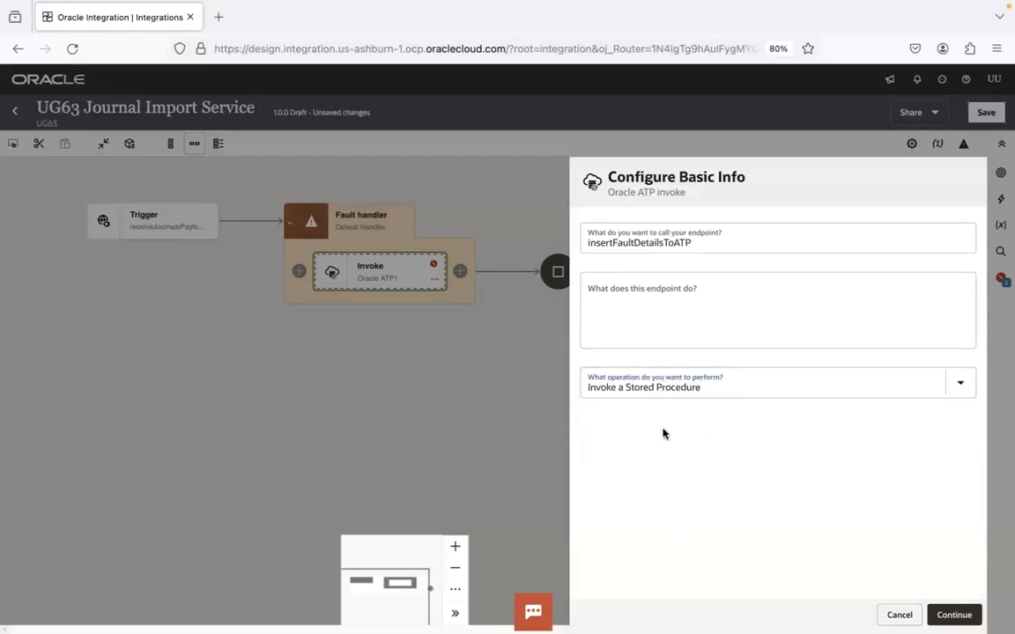
{"action": "left_click", "coordinate": [738, 382]}
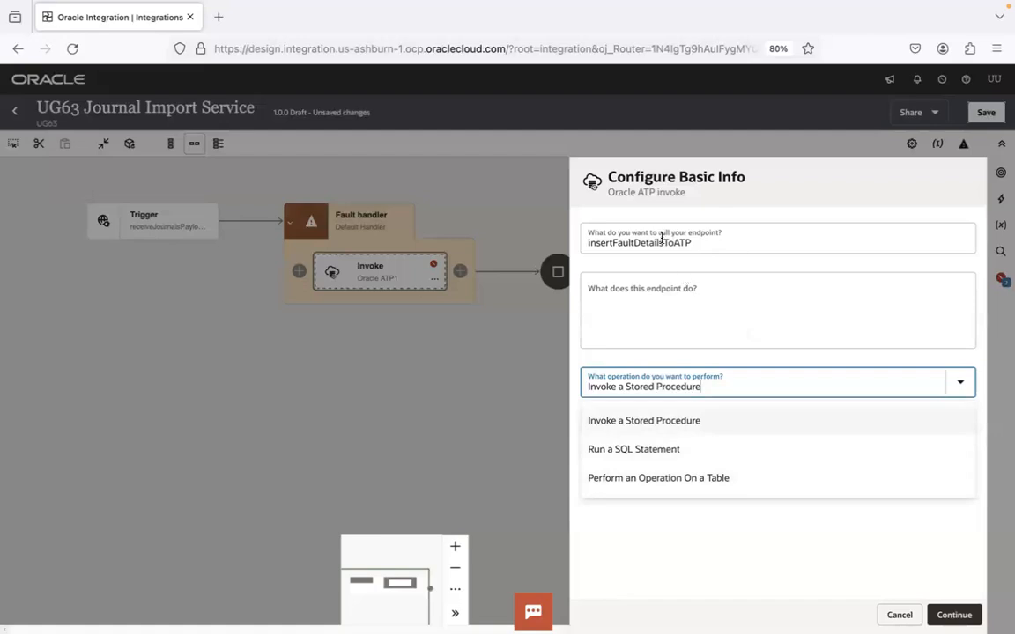
{"action": "key", "text": "super+Tab"}
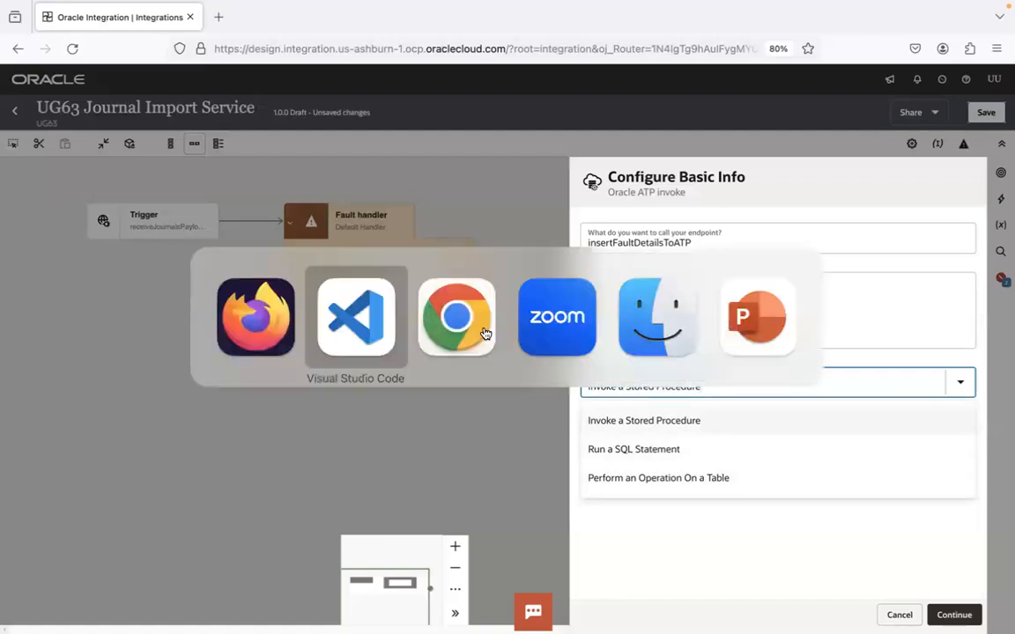
Step: Browse the 1.Integrations folder in Finder, selecting the GL Daily Rates presentation and transform SQL file
{"action": "key", "text": "super+Tab"}
{"action": "key", "text": "super+Tab"}
{"action": "key", "text": "super+Tab"}
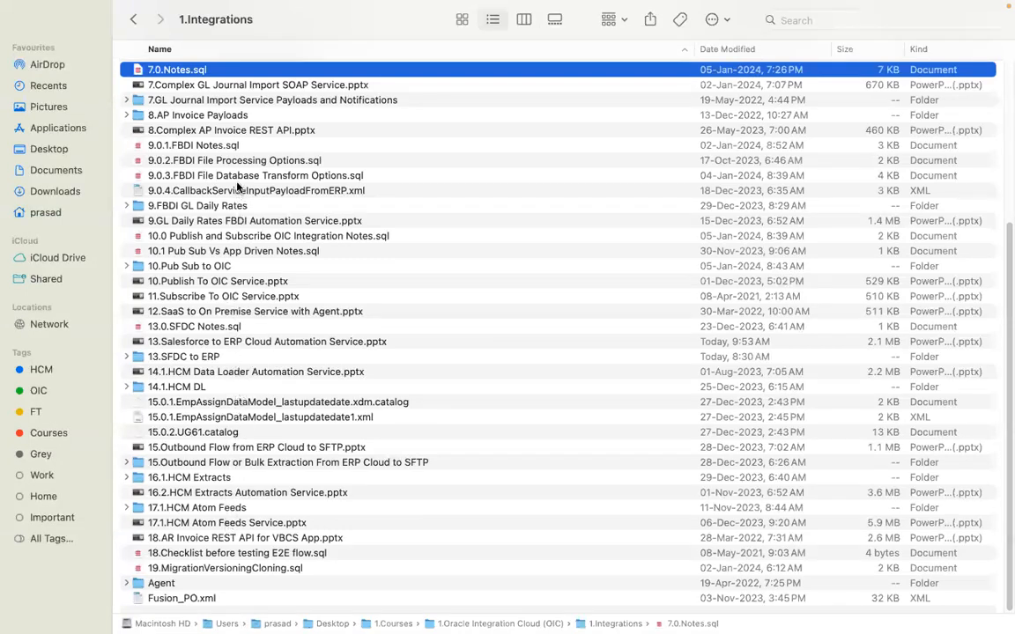
{"action": "left_click", "coordinate": [234, 221]}
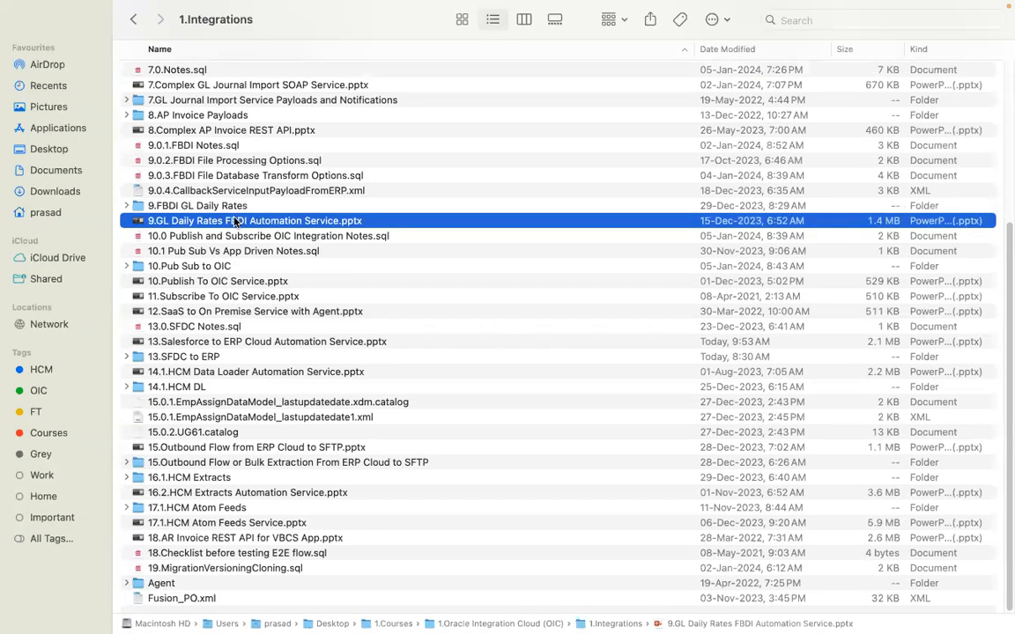
{"action": "left_click", "coordinate": [287, 176]}
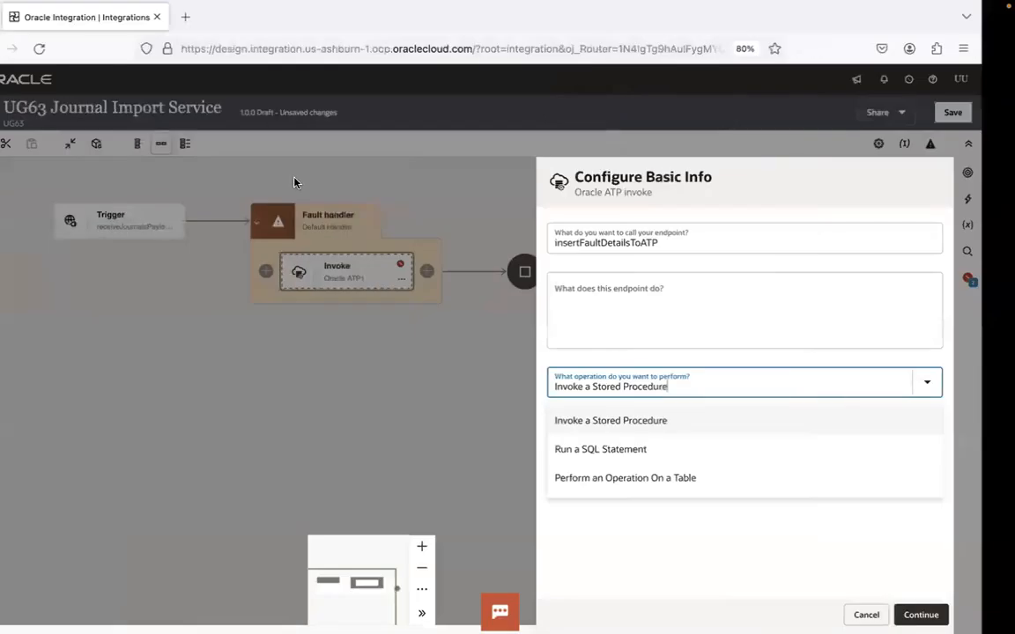
Step: Set the endpoint to Perform an Operation On a Table with Insert and continue
{"action": "left_click", "coordinate": [659, 485]}
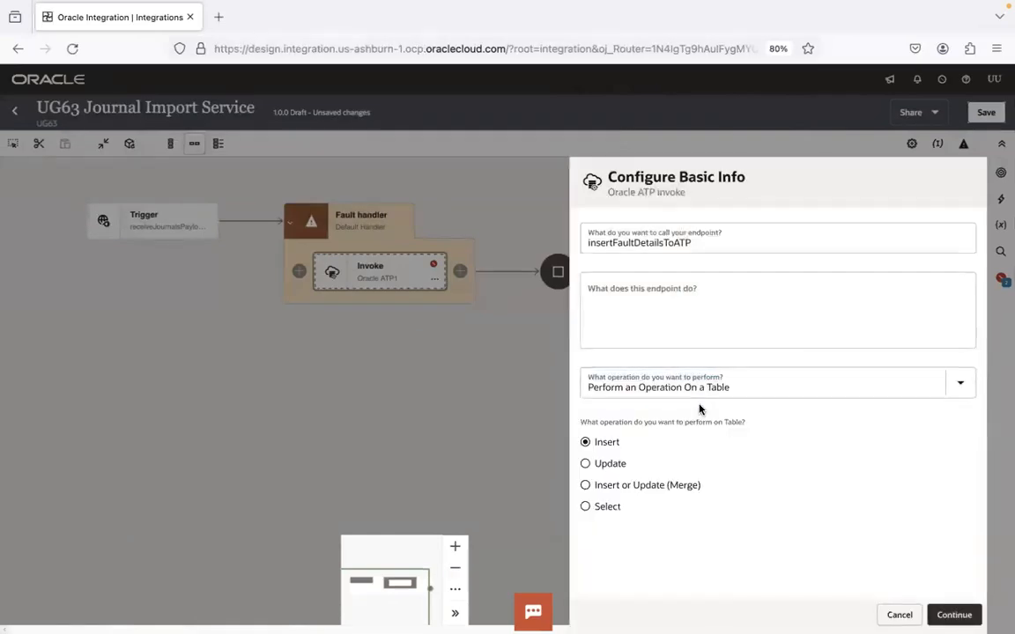
{"action": "left_click", "coordinate": [955, 615]}
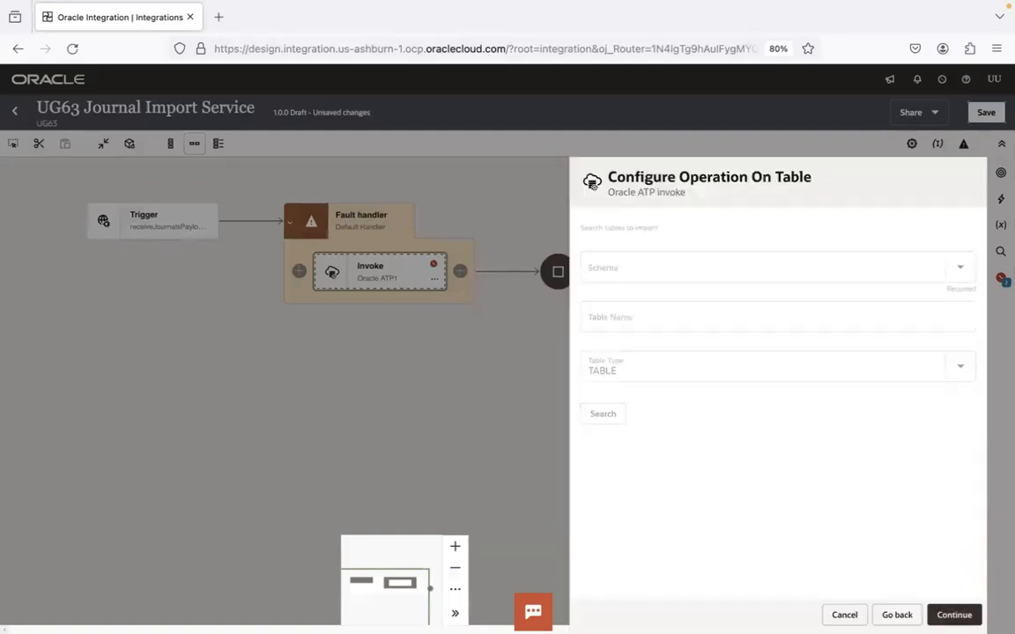
{"action": "mouse_move", "coordinate": [435, 615]}
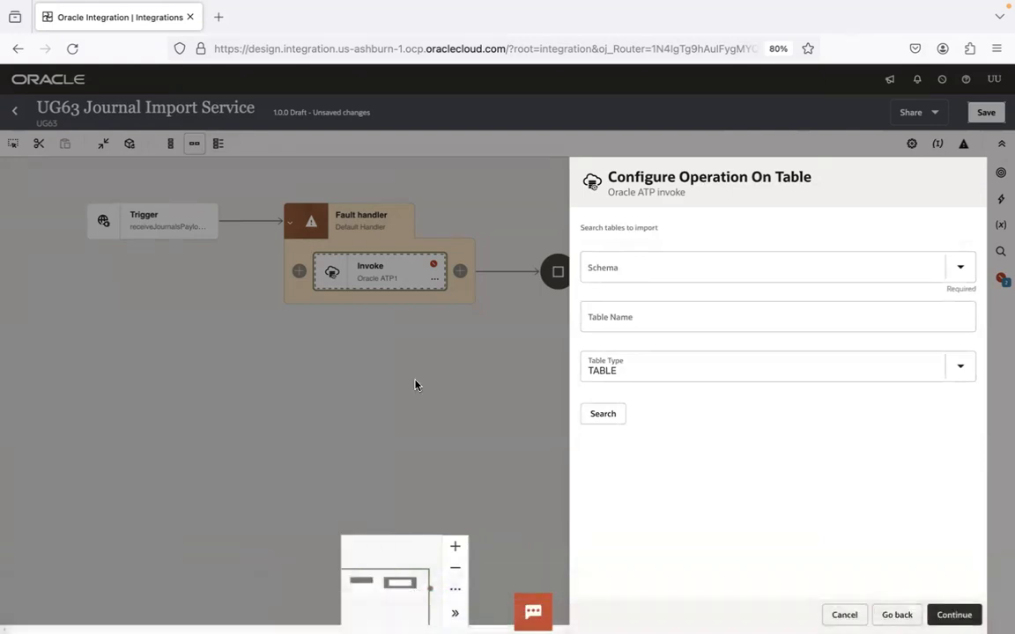
Step: Connect SQL Developer to UG63ATPConn and maximize its window
{"action": "key", "text": "ctrl+Left"}
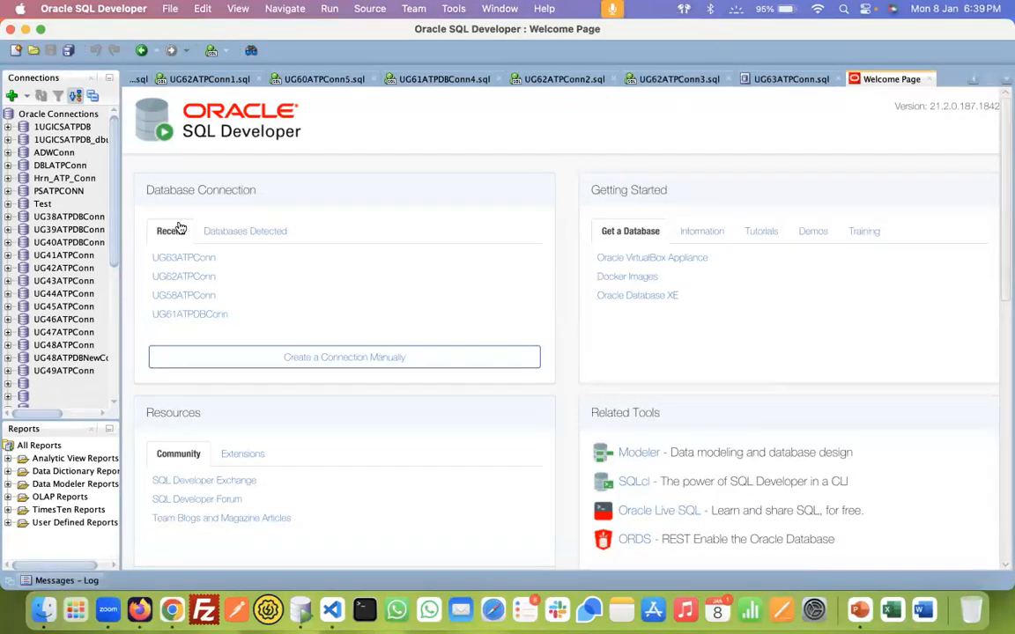
{"action": "left_click", "coordinate": [199, 259]}
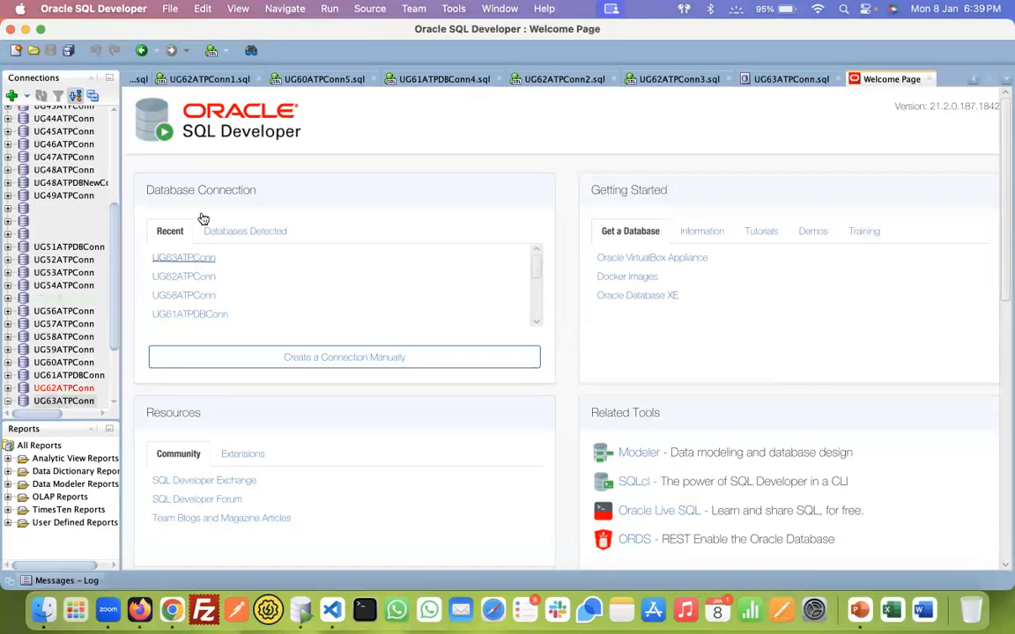
{"action": "left_click", "coordinate": [41, 29]}
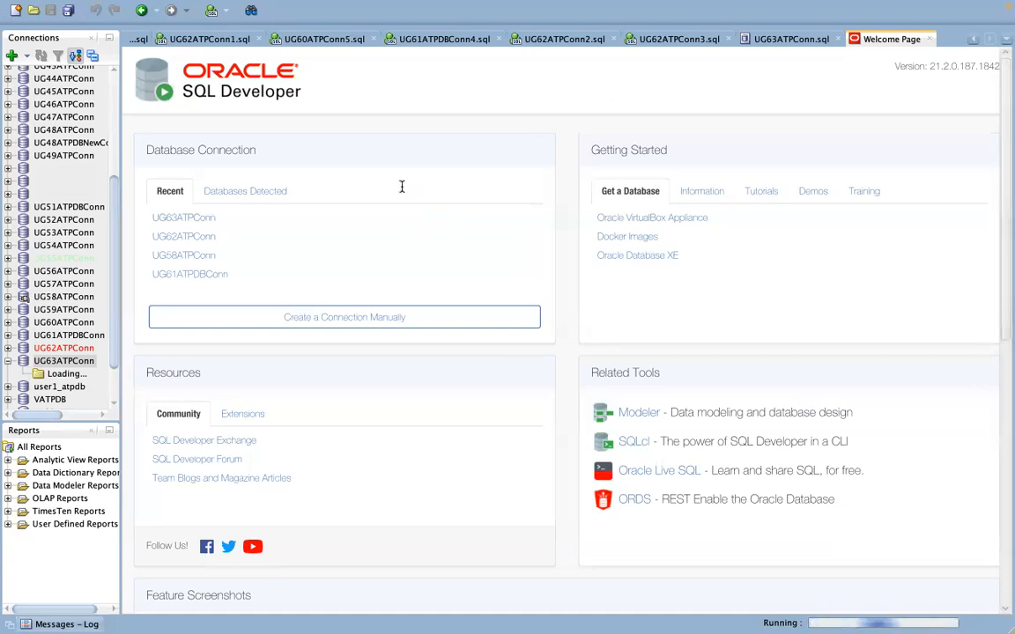
Step: Run select * from ics_errors; to list all error rows
{"action": "type", "text": "select"}
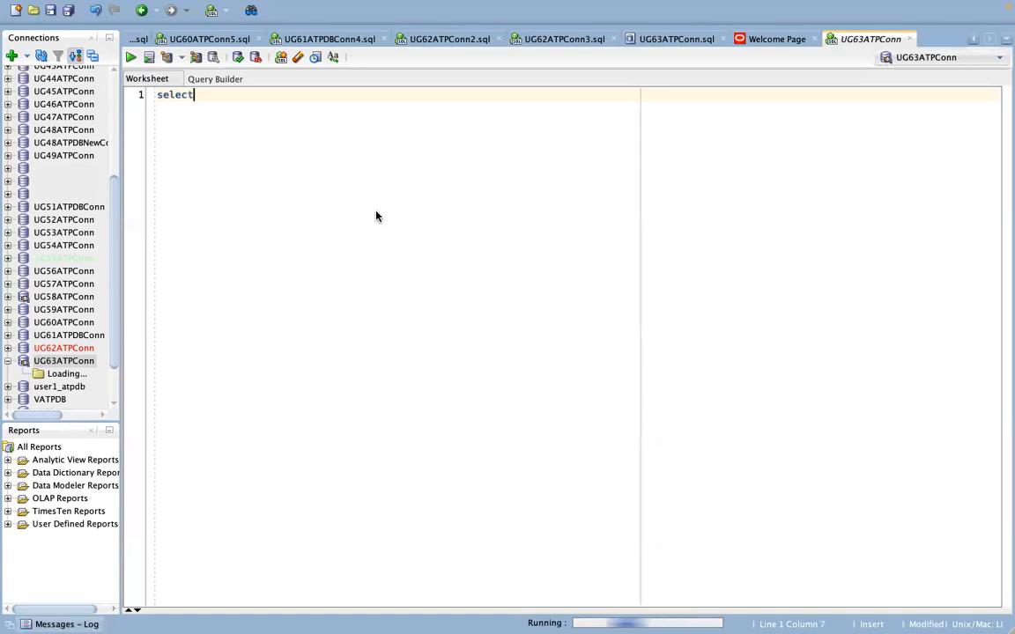
{"action": "type", "text": " * from ics_errors;"}
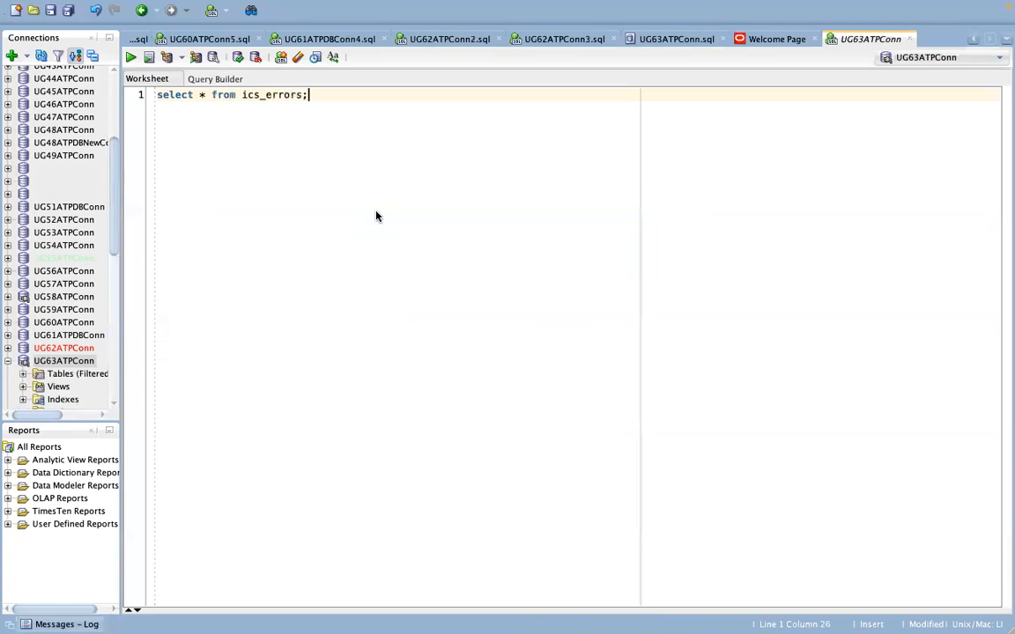
{"action": "key", "text": "ctrl+Return"}
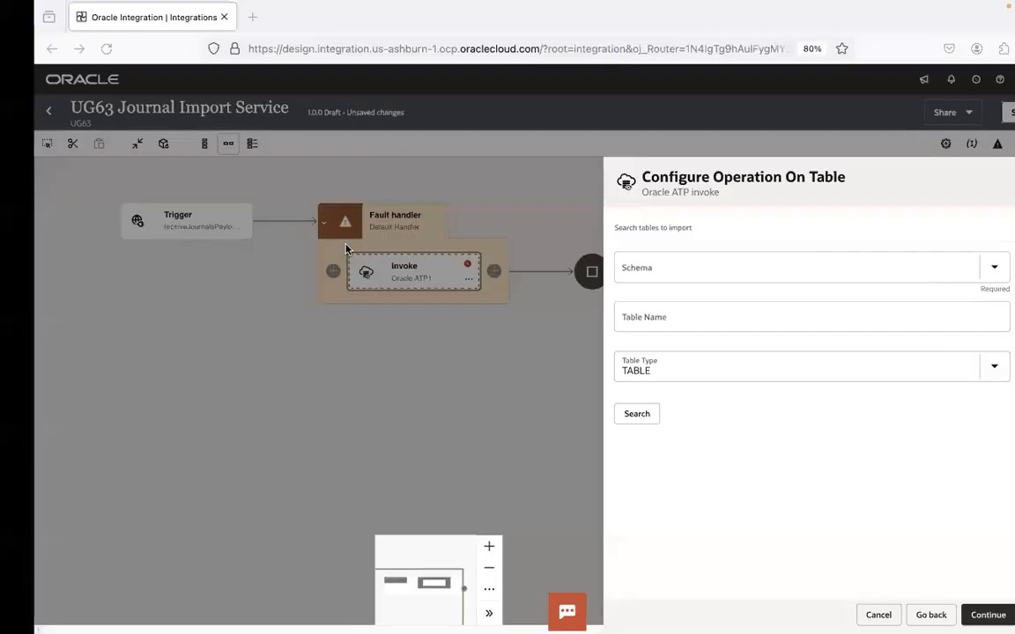
{"action": "left_click", "coordinate": [672, 268]}
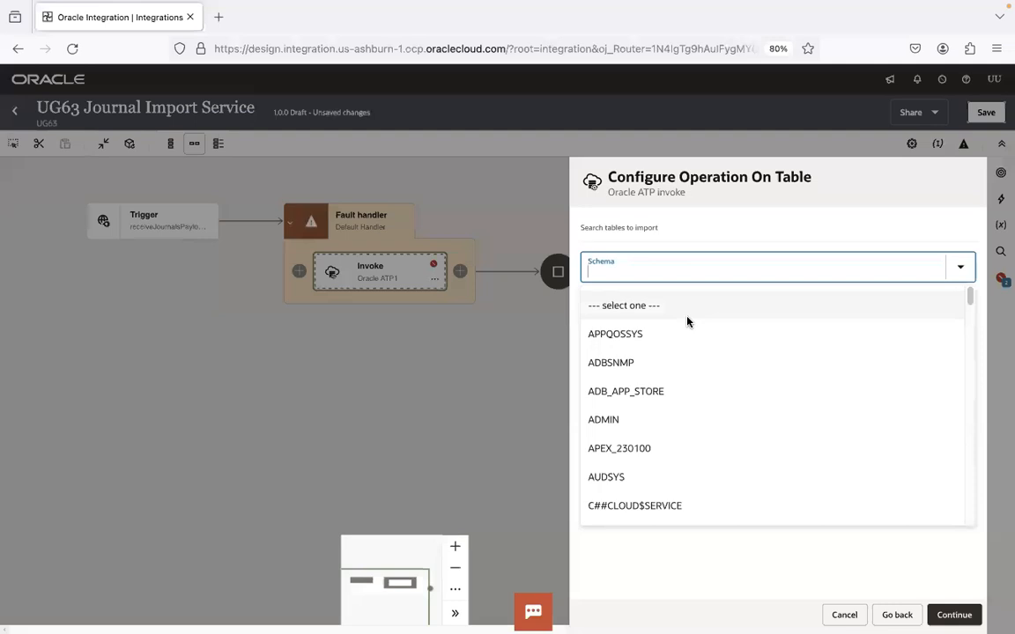
Step: In the ADMIN schema, search for ICS and add the ICS_ERRORS table
{"action": "type", "text": "ADMIN"}
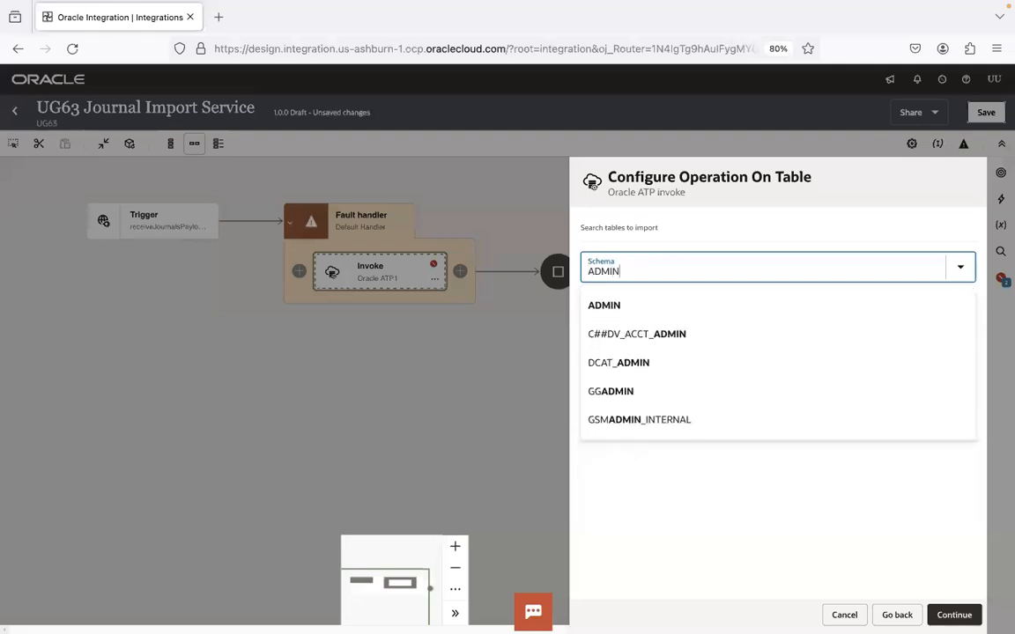
{"action": "left_click", "coordinate": [662, 310]}
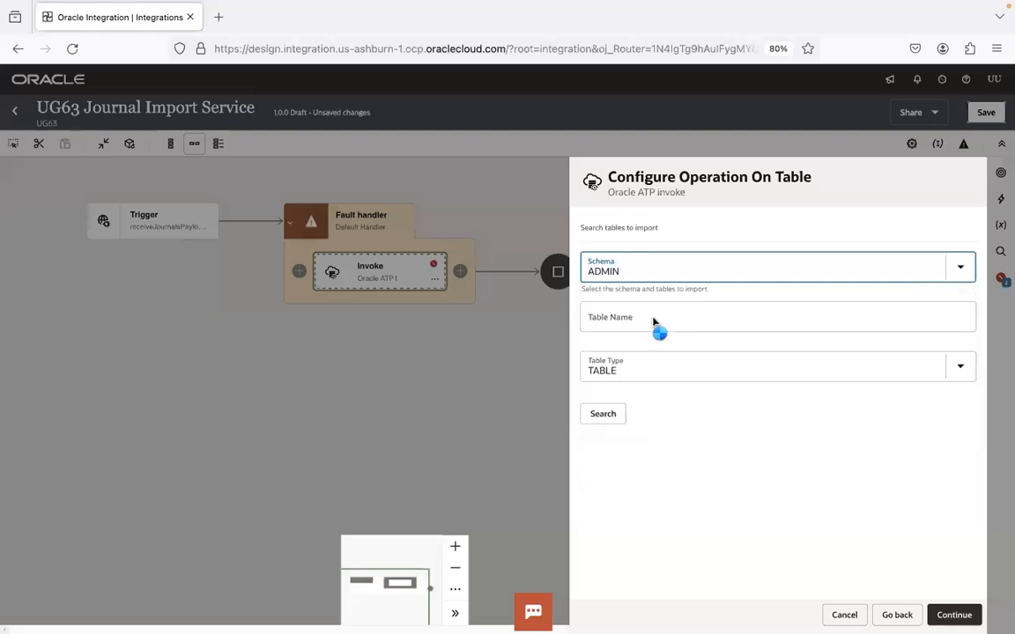
{"action": "left_click", "coordinate": [652, 316]}
{"action": "type", "text": "ICS_ERRORS"}
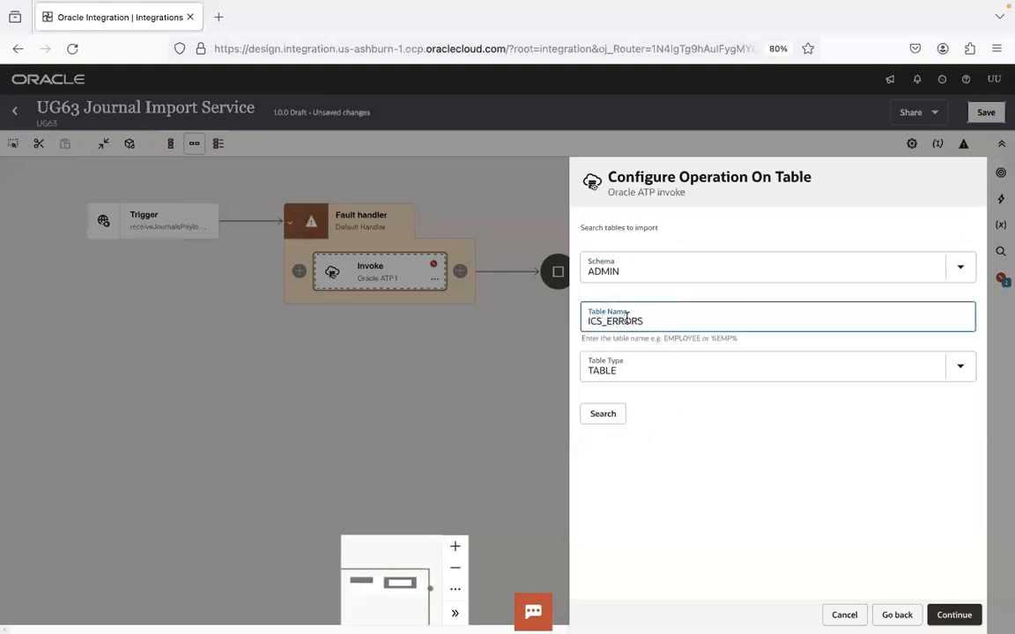
{"action": "left_click", "coordinate": [604, 414]}
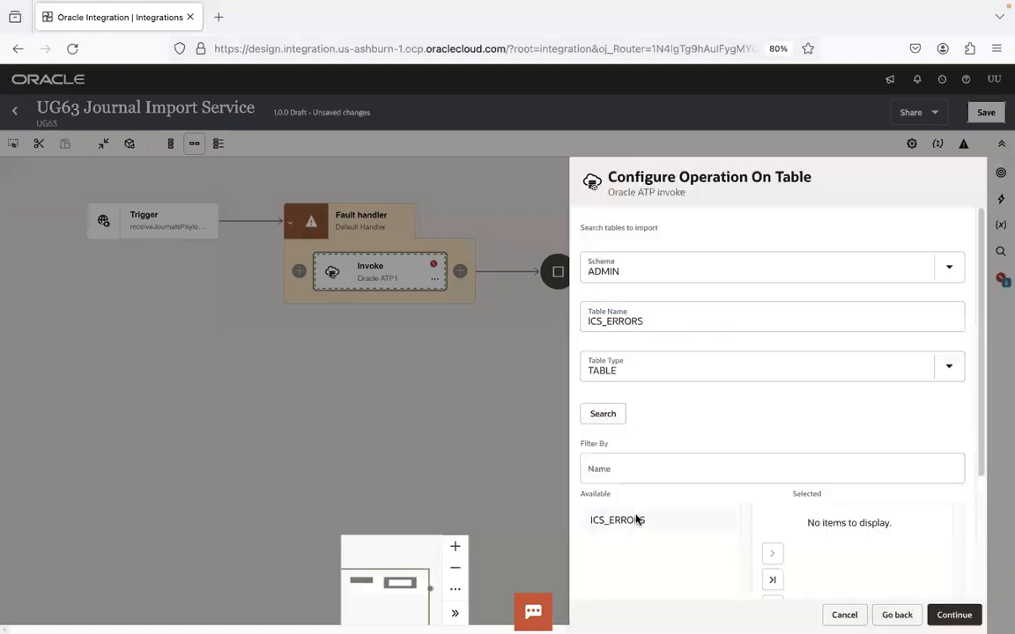
{"action": "left_click", "coordinate": [636, 520]}
{"action": "left_click", "coordinate": [771, 553]}
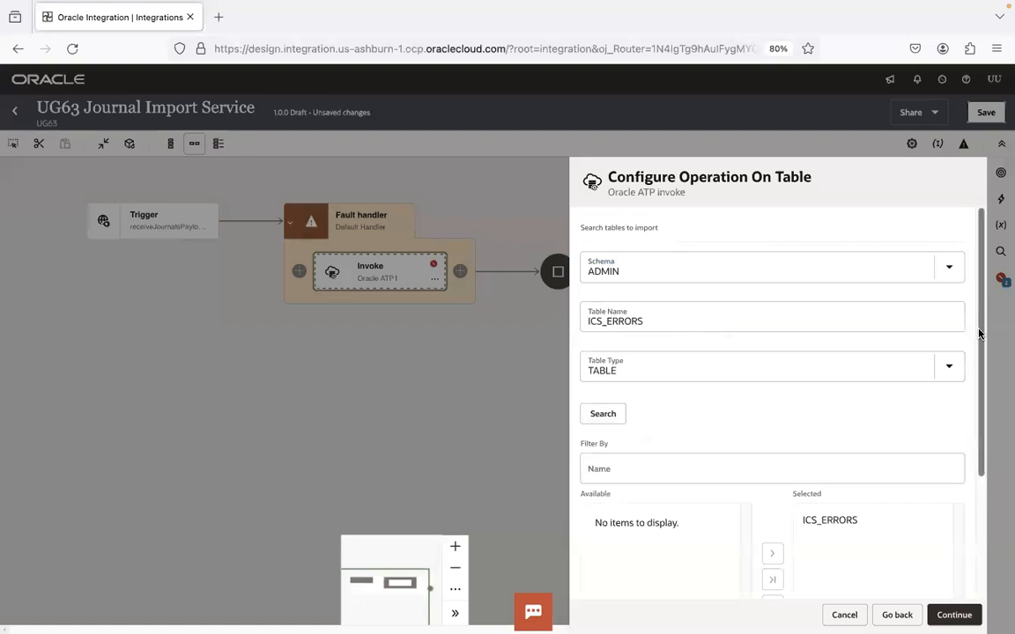
{"action": "scroll", "coordinate": [979, 333], "scroll_direction": "down", "scroll_amount": 3}
{"action": "left_click", "coordinate": [636, 555]}
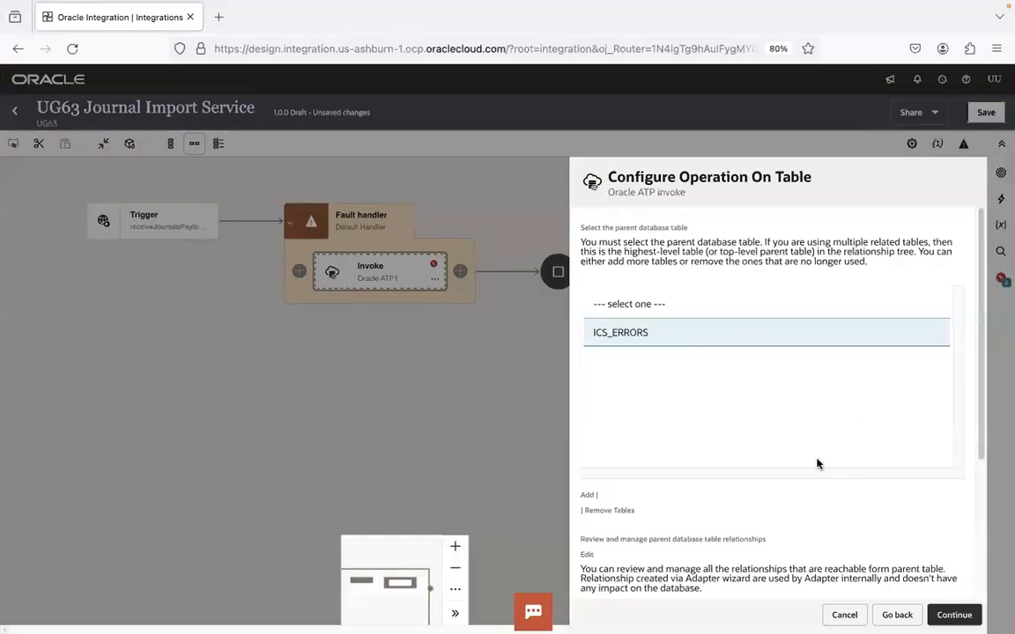
Step: Go back to basic info, remove ICS_ERRORS from the selected tables, and cancel the wizard
{"action": "left_click", "coordinate": [897, 615]}
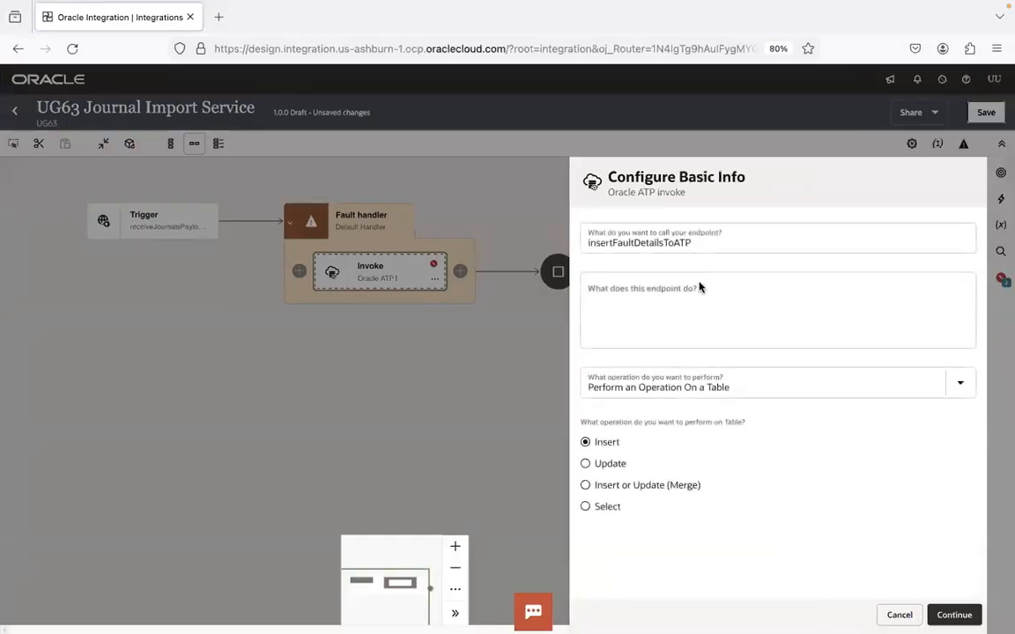
{"action": "left_click", "coordinate": [954, 614]}
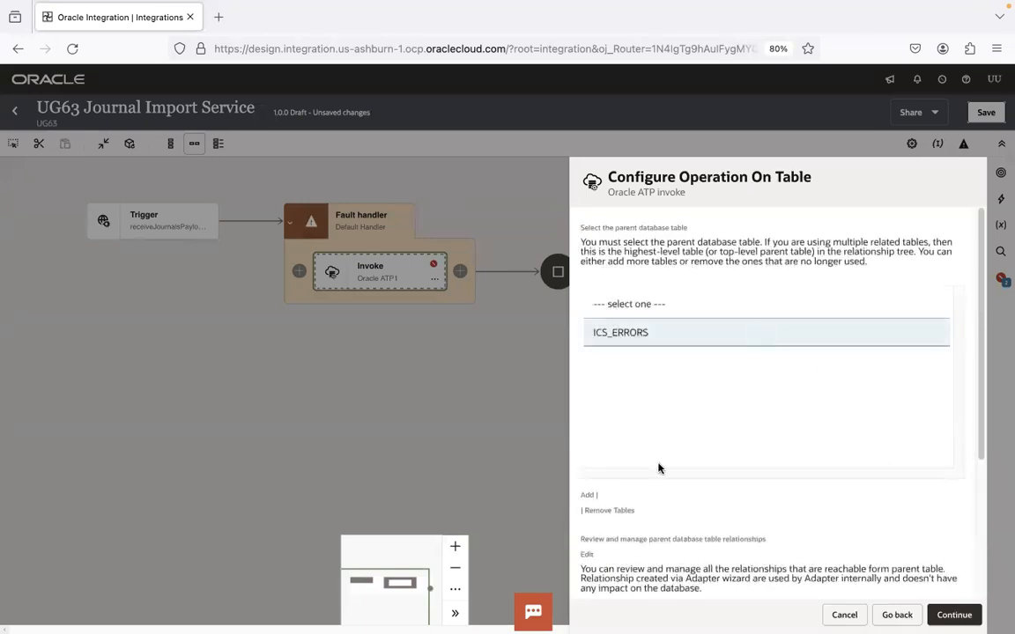
{"action": "left_click", "coordinate": [611, 511]}
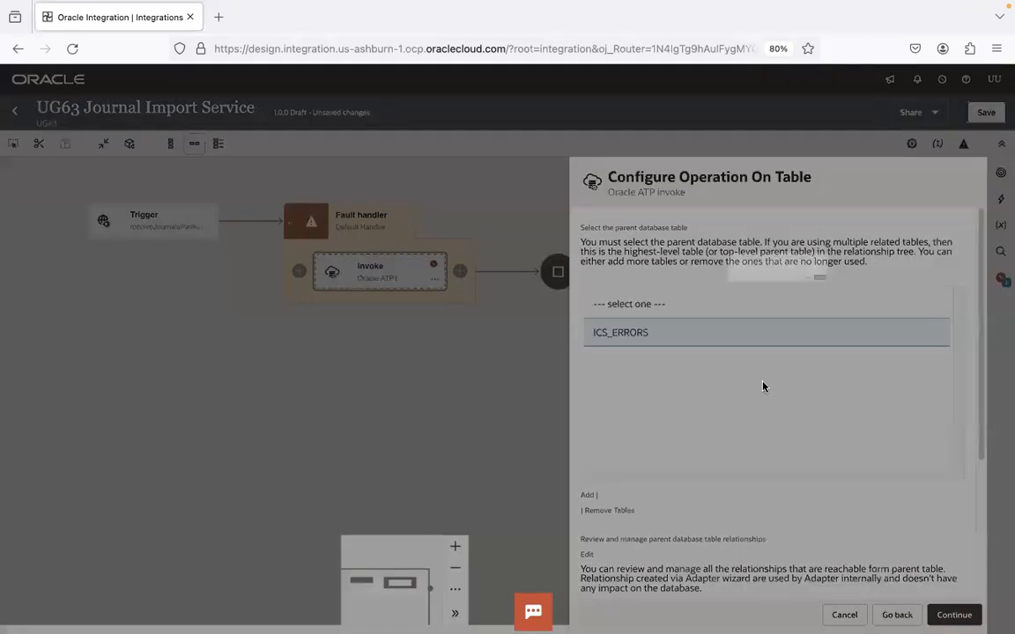
{"action": "left_click", "coordinate": [960, 313]}
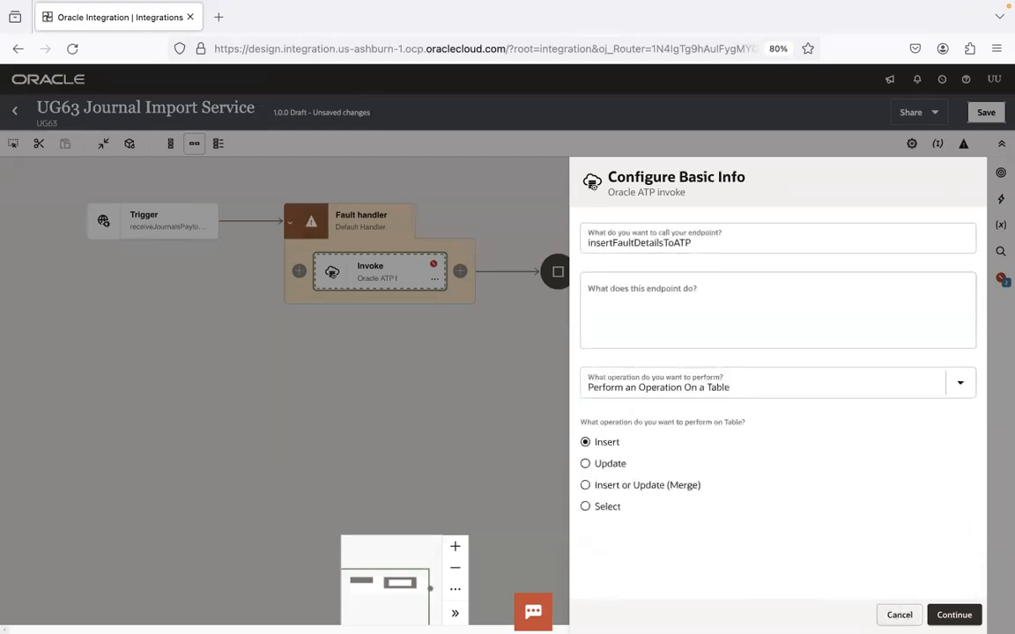
{"action": "left_click", "coordinate": [480, 282]}
Step: Discard the unfinished insertFaultDetailsToATP invoke configuration
{"action": "left_click", "coordinate": [634, 388]}
{"action": "left_click", "coordinate": [900, 615]}
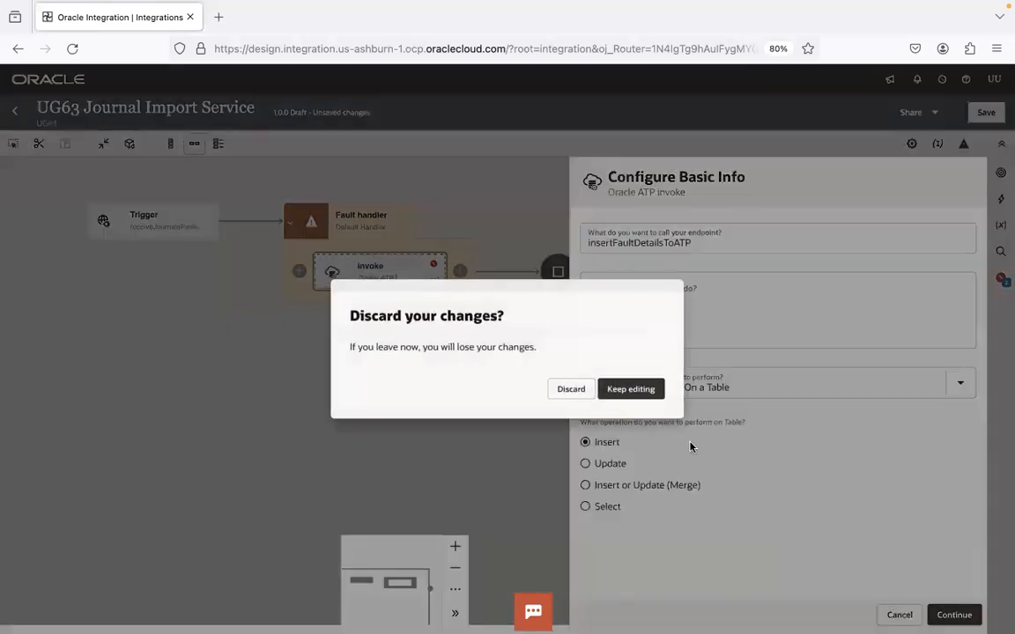
{"action": "left_click", "coordinate": [572, 390]}
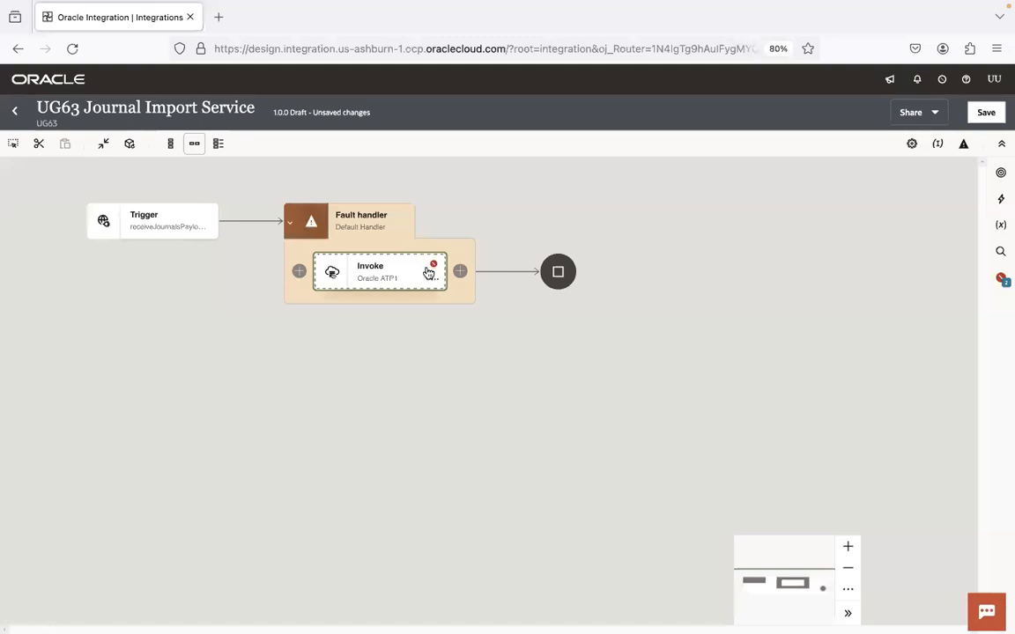
Step: Delete the leftover Invoke node from the fault handler
{"action": "left_click", "coordinate": [432, 280]}
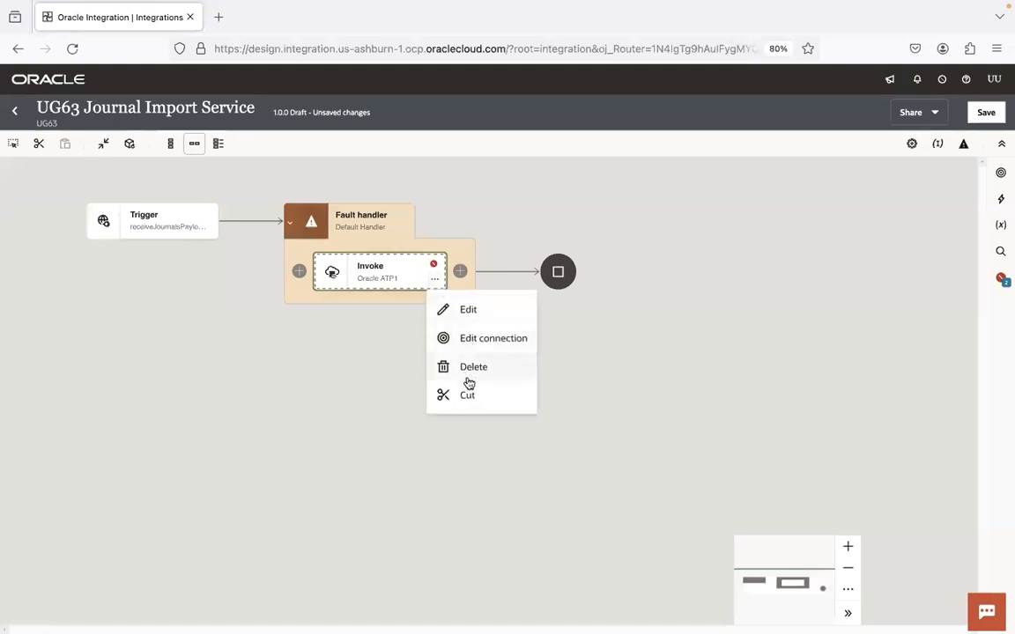
{"action": "left_click", "coordinate": [467, 392]}
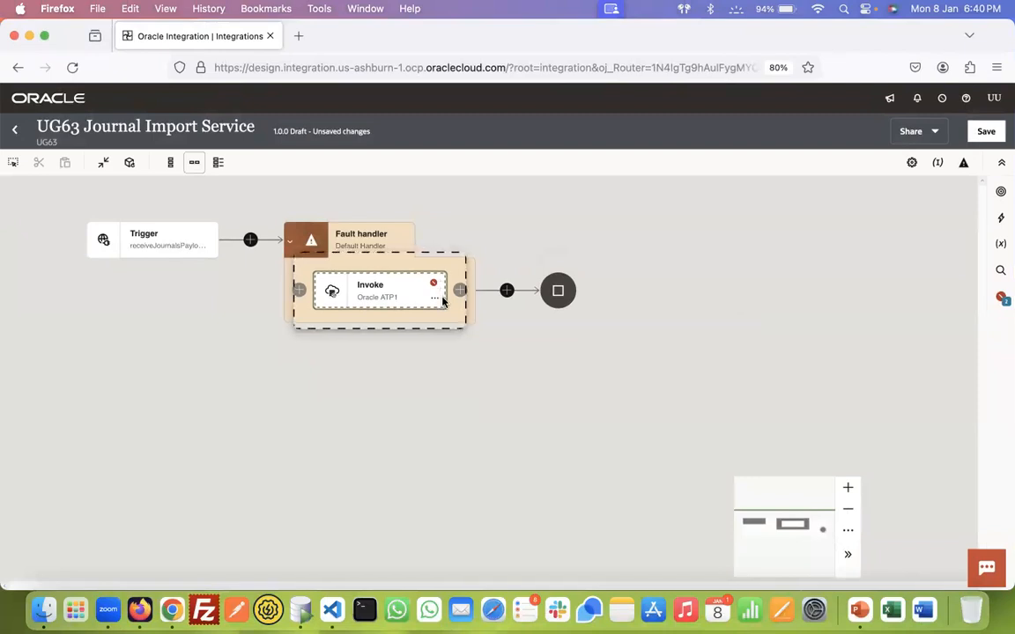
{"action": "left_click", "coordinate": [442, 293]}
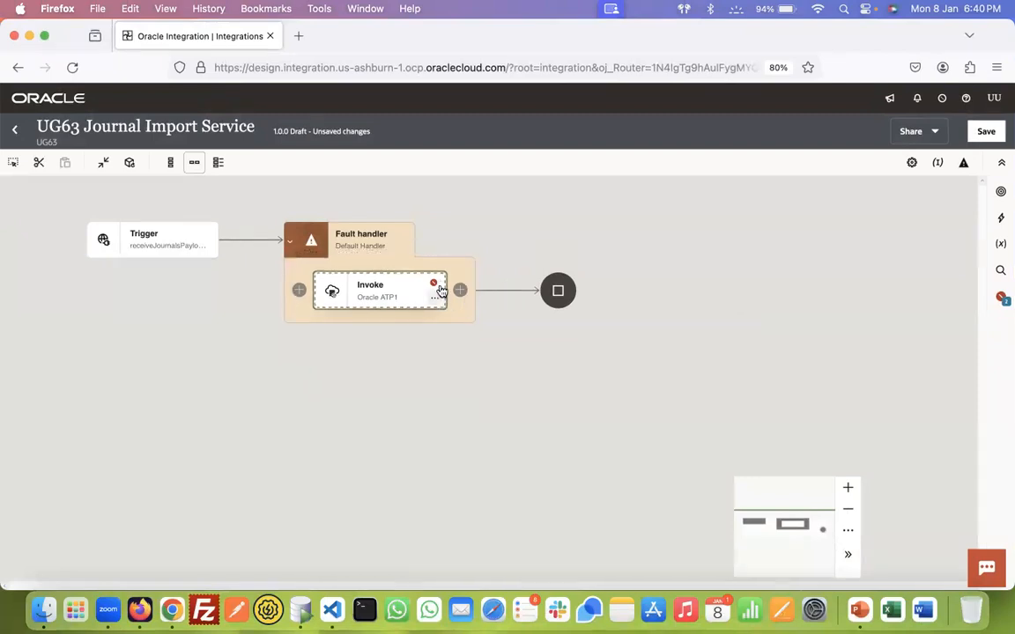
{"action": "left_click", "coordinate": [44, 35]}
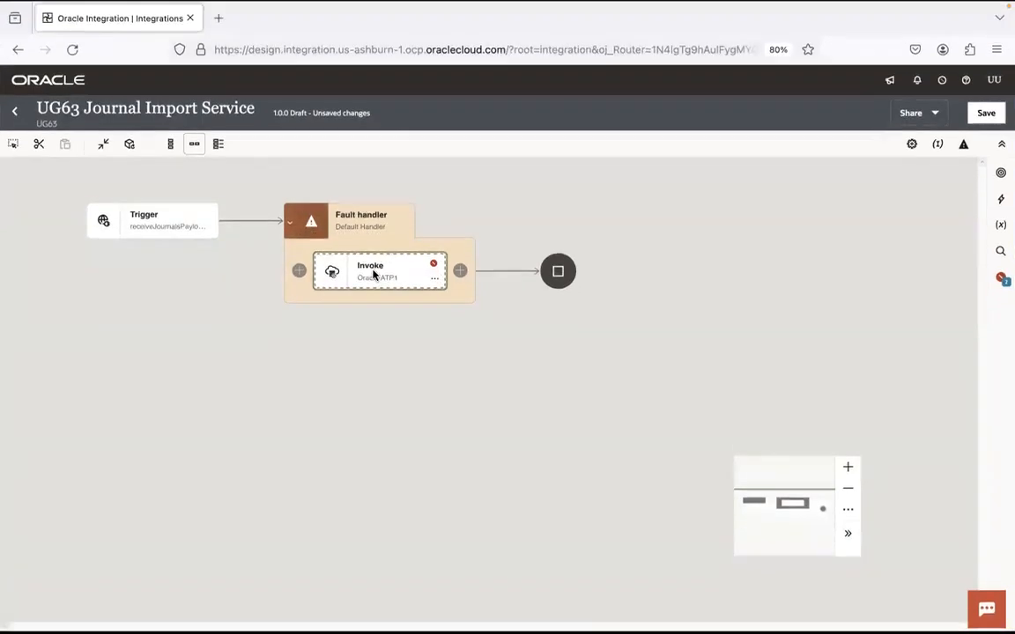
{"action": "left_click", "coordinate": [432, 279]}
{"action": "left_click", "coordinate": [494, 381]}
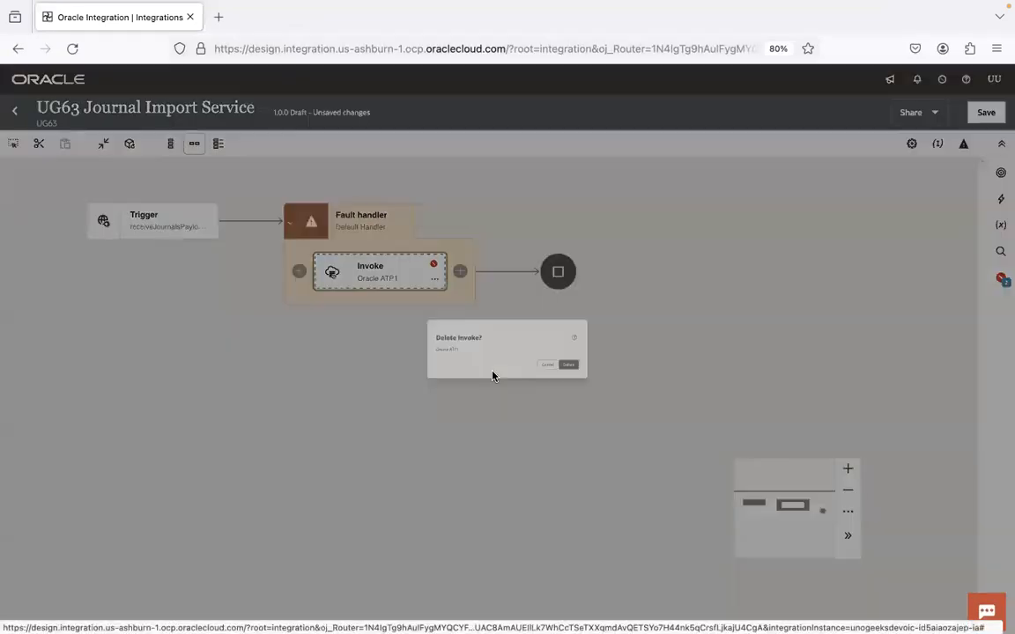
{"action": "left_click", "coordinate": [644, 391]}
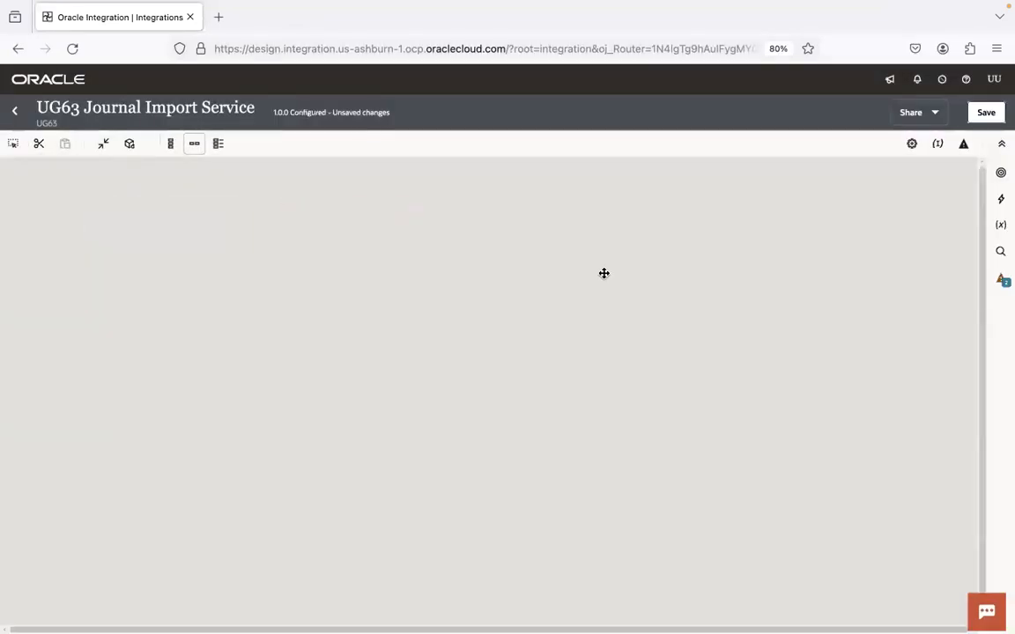
Step: Add a UG63 ATP Conn invoke named insertFaultDetailsIntoATP that performs an Insert on a table
{"action": "left_click", "coordinate": [347, 274]}
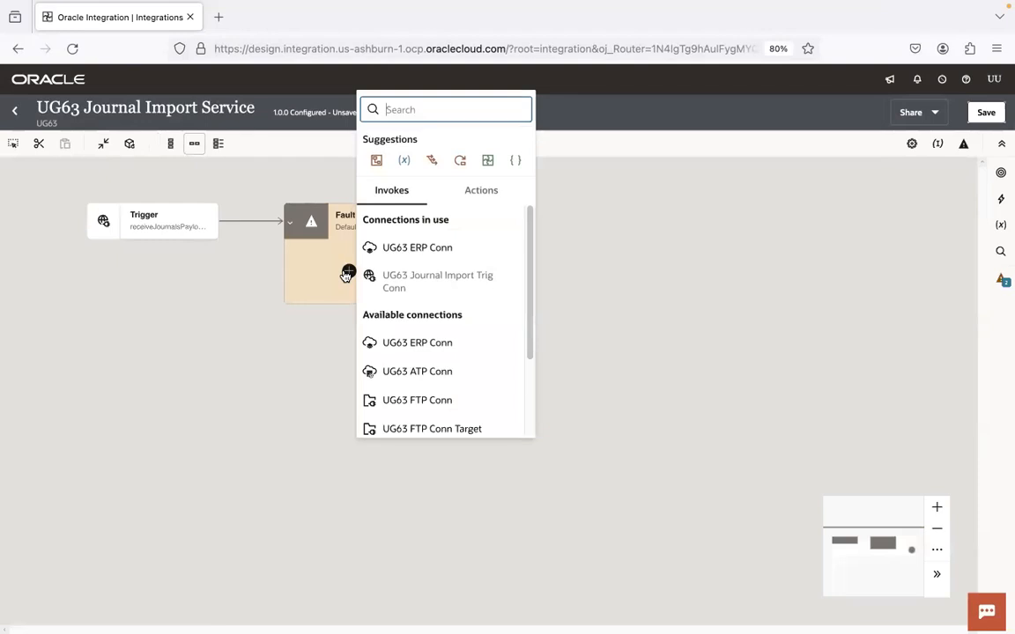
{"action": "left_click", "coordinate": [447, 374]}
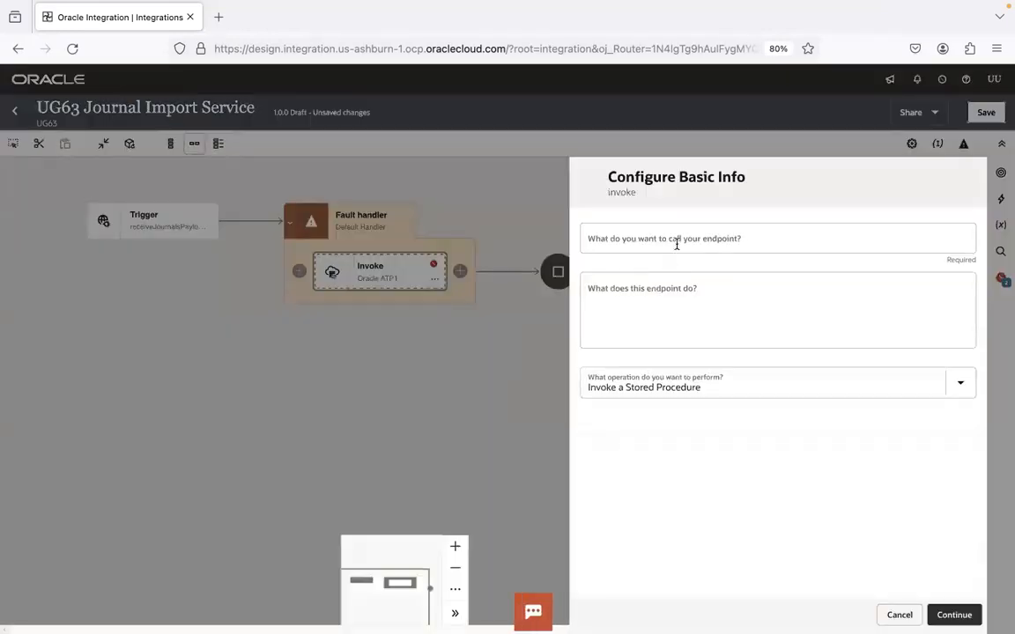
{"action": "left_click", "coordinate": [675, 241]}
{"action": "type", "text": "insertFaultDetailsIntoATP"}
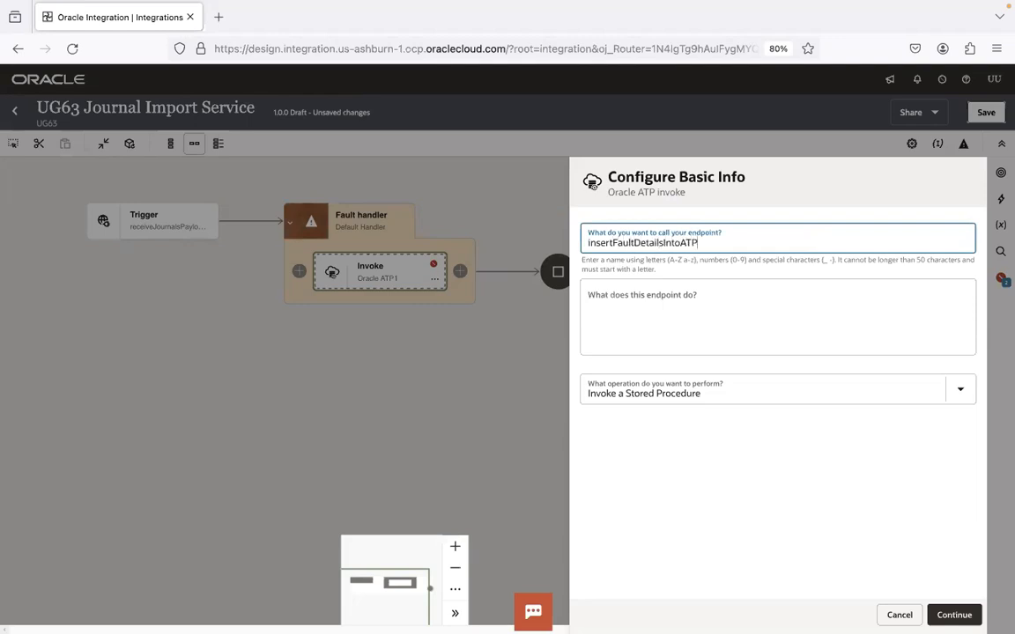
{"action": "left_click", "coordinate": [938, 390]}
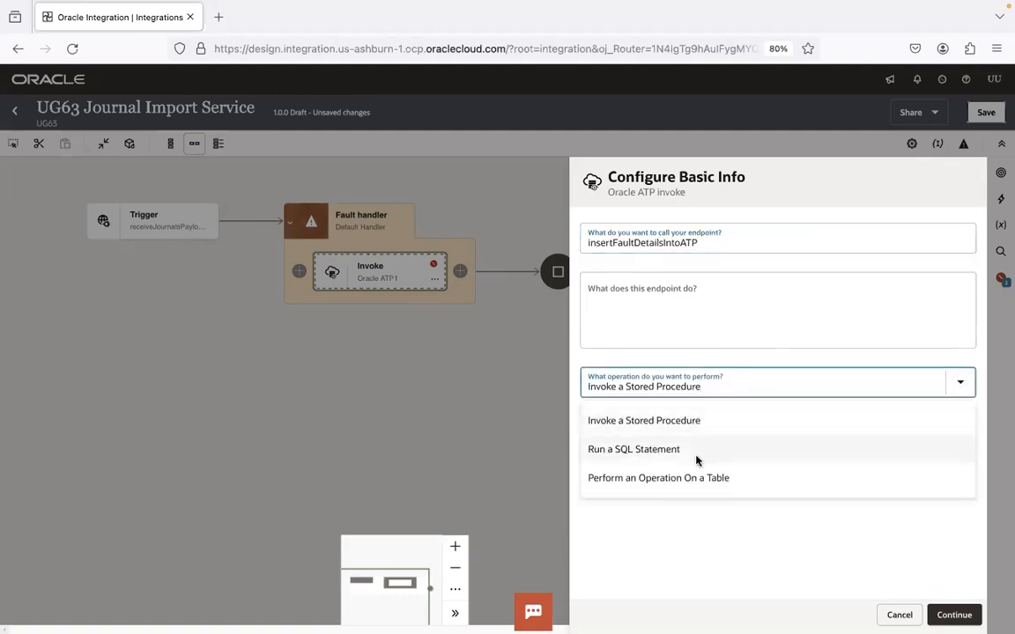
{"action": "left_click", "coordinate": [691, 481]}
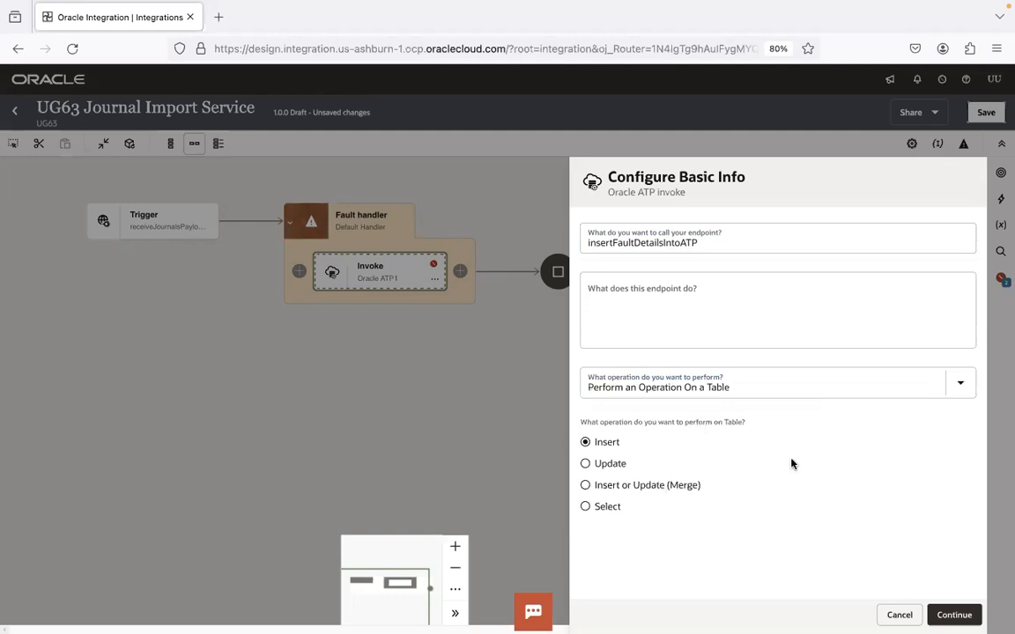
{"action": "left_click", "coordinate": [954, 615]}
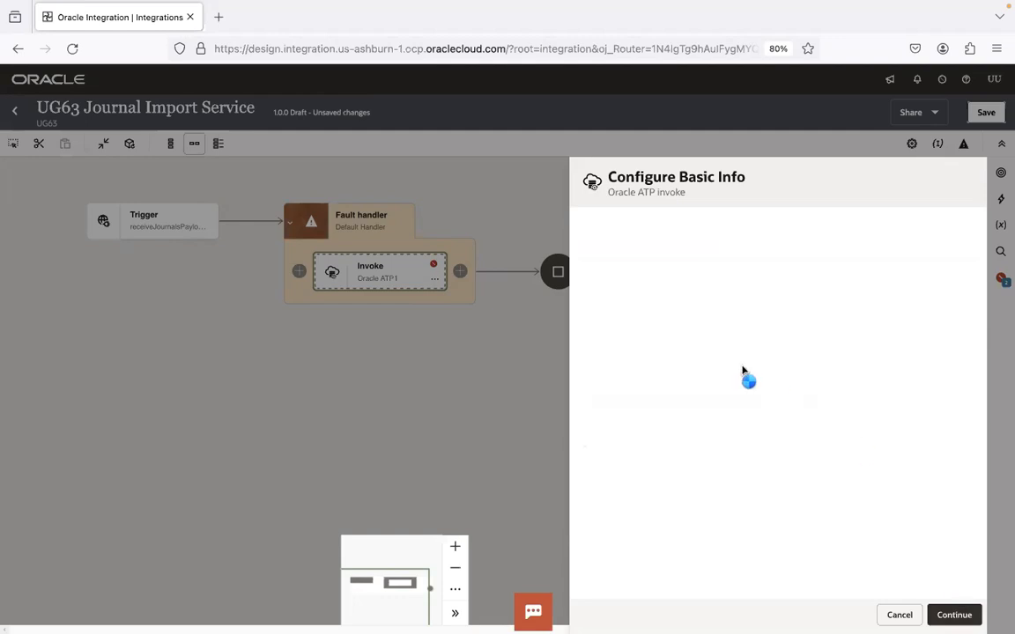
Step: Choose the ADMIN schema and search for tables whose name matches 'ICS'
{"action": "left_click", "coordinate": [667, 274]}
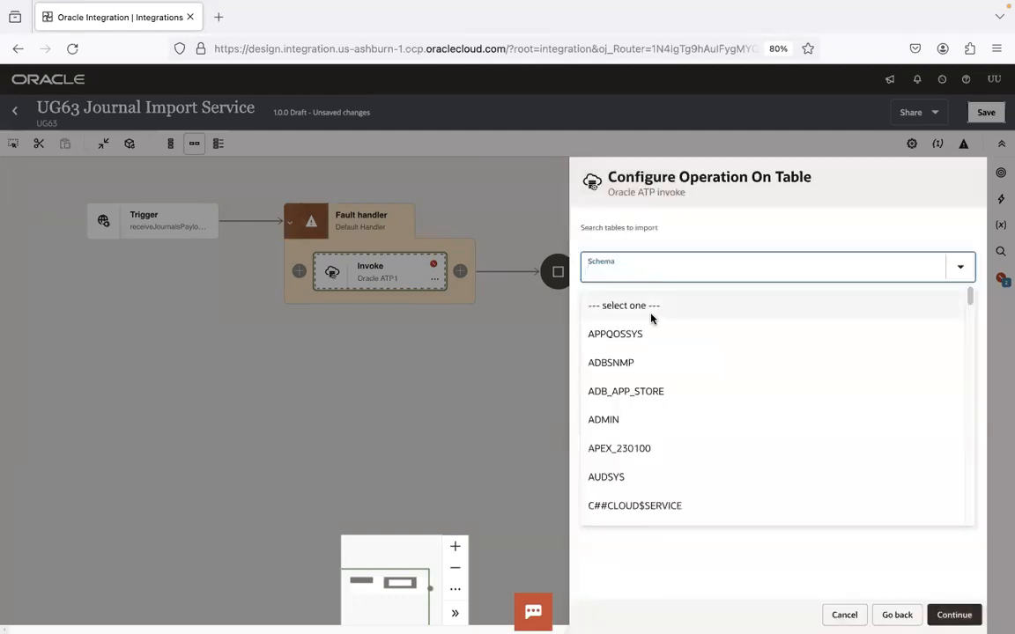
{"action": "left_click", "coordinate": [645, 426]}
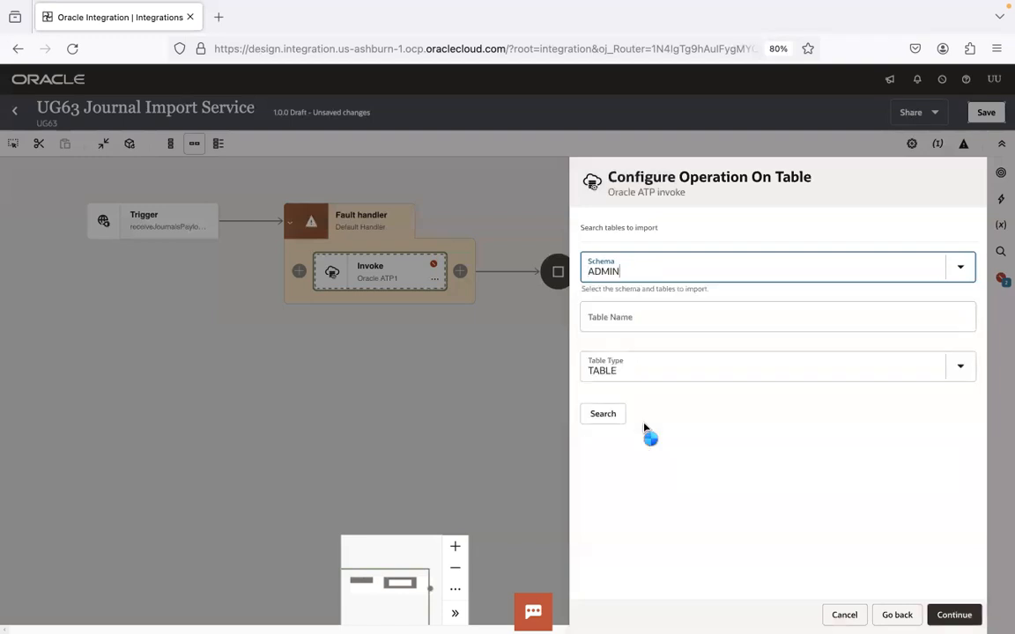
{"action": "left_click", "coordinate": [658, 316]}
{"action": "type", "text": "ics_errors"}
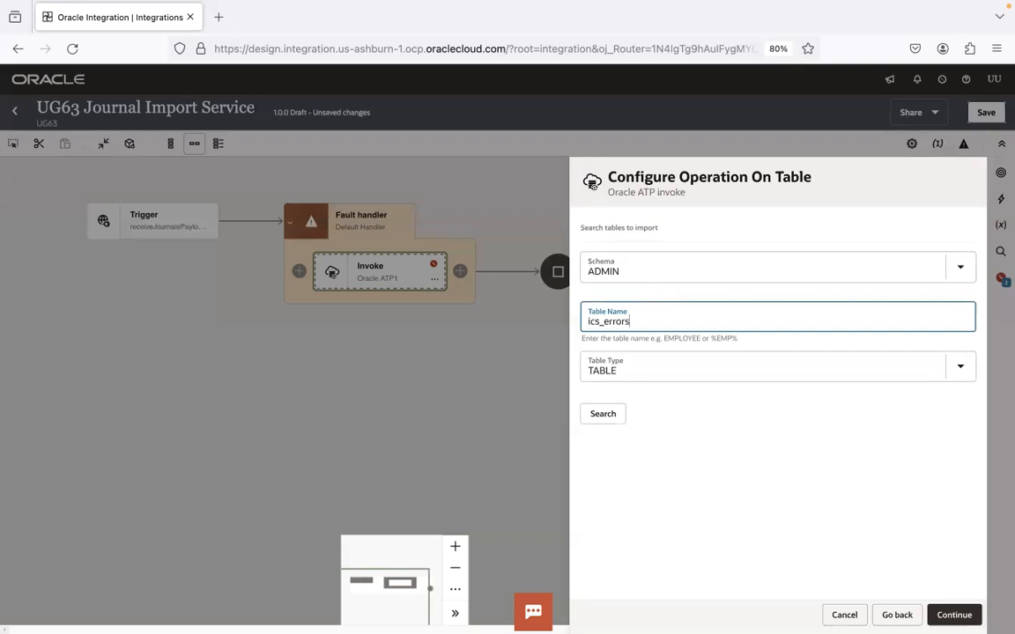
{"action": "left_click", "coordinate": [610, 417]}
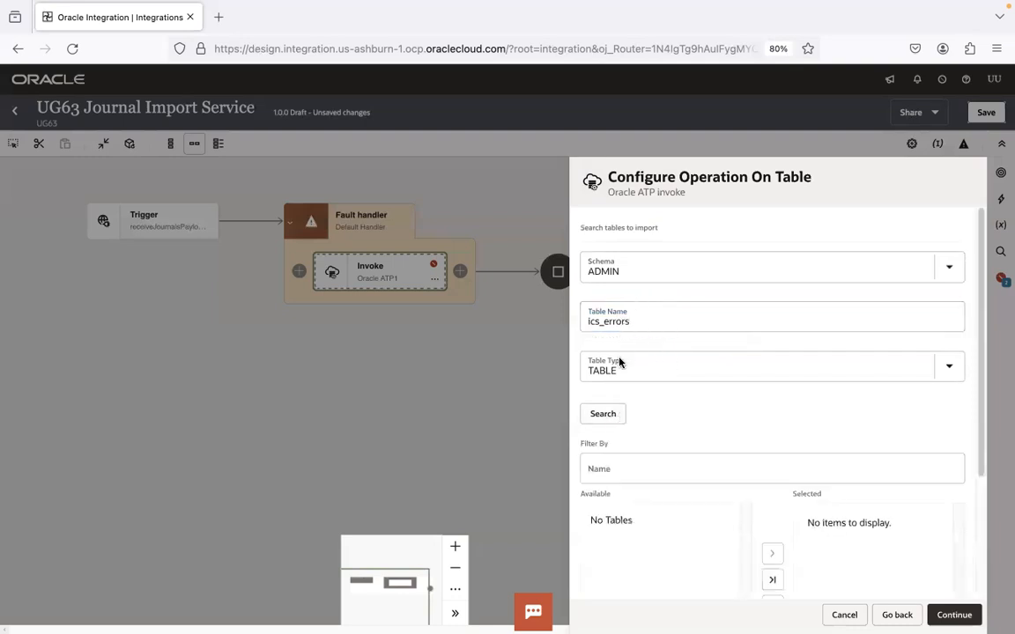
{"action": "left_click", "coordinate": [619, 323]}
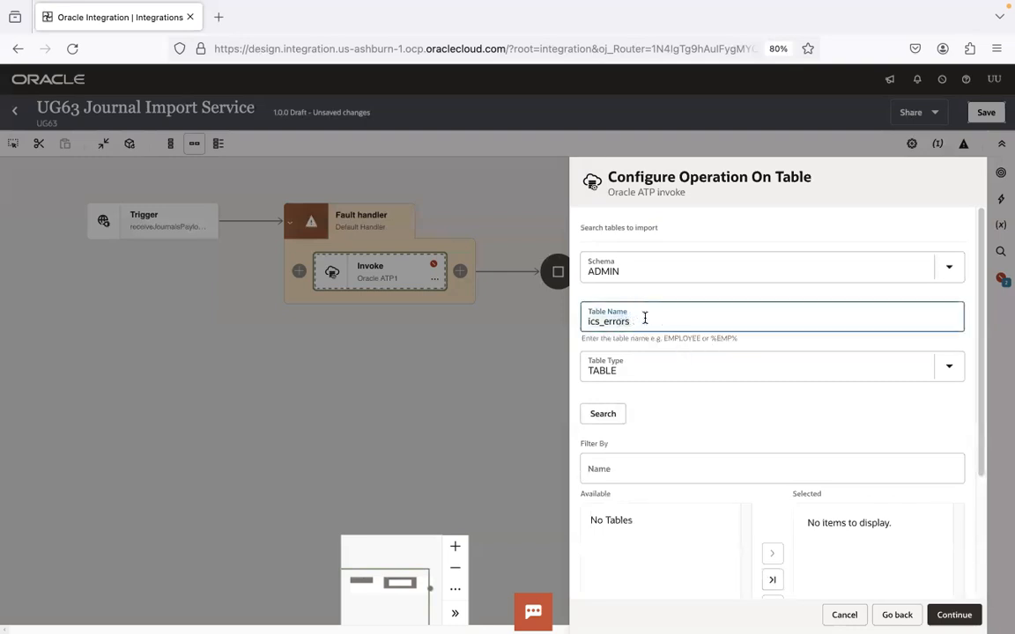
{"action": "type", "text": "ICS_ERRORS"}
{"action": "left_click", "coordinate": [605, 416]}
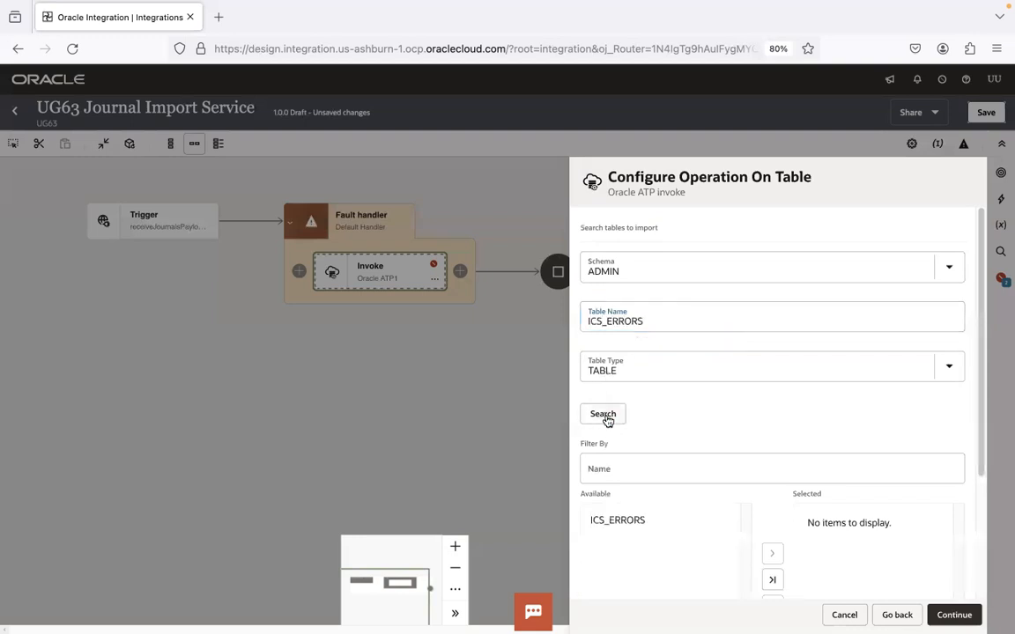
Step: Move ICS_ERRORS to the selected tables and import it
{"action": "left_click", "coordinate": [593, 520]}
{"action": "left_click", "coordinate": [773, 555]}
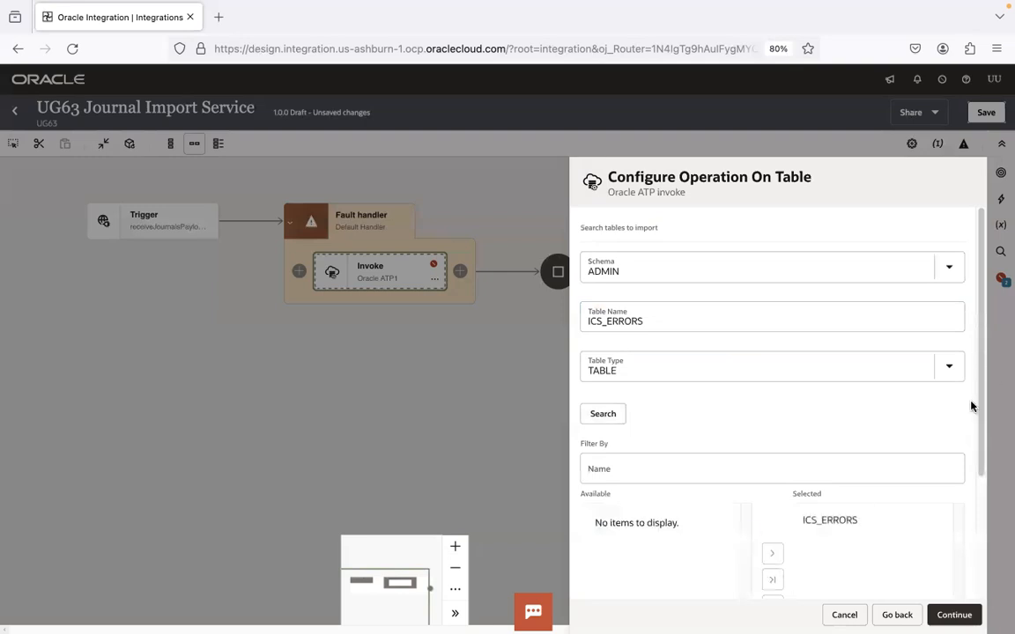
{"action": "scroll", "coordinate": [978, 414], "scroll_direction": "down", "scroll_amount": 2}
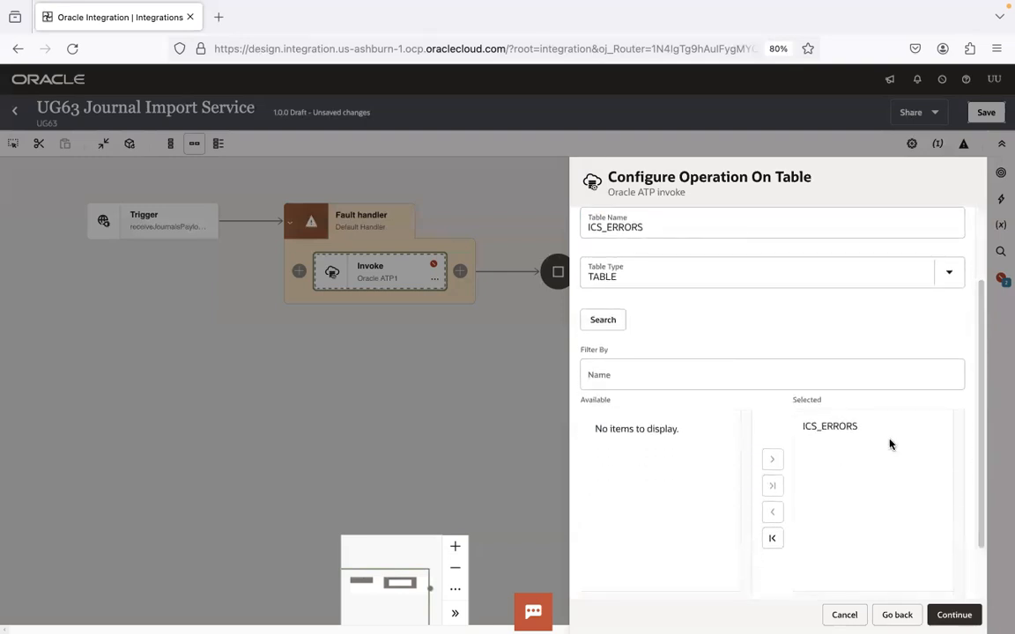
{"action": "left_click", "coordinate": [952, 613]}
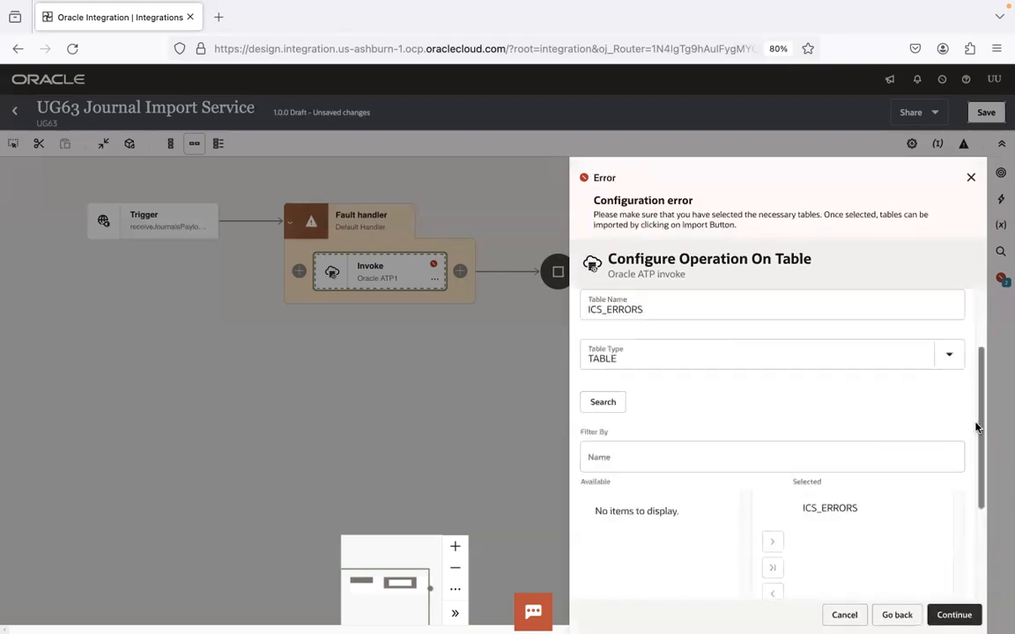
{"action": "left_click_drag", "start_coordinate": [976, 427], "coordinate": [981, 538]}
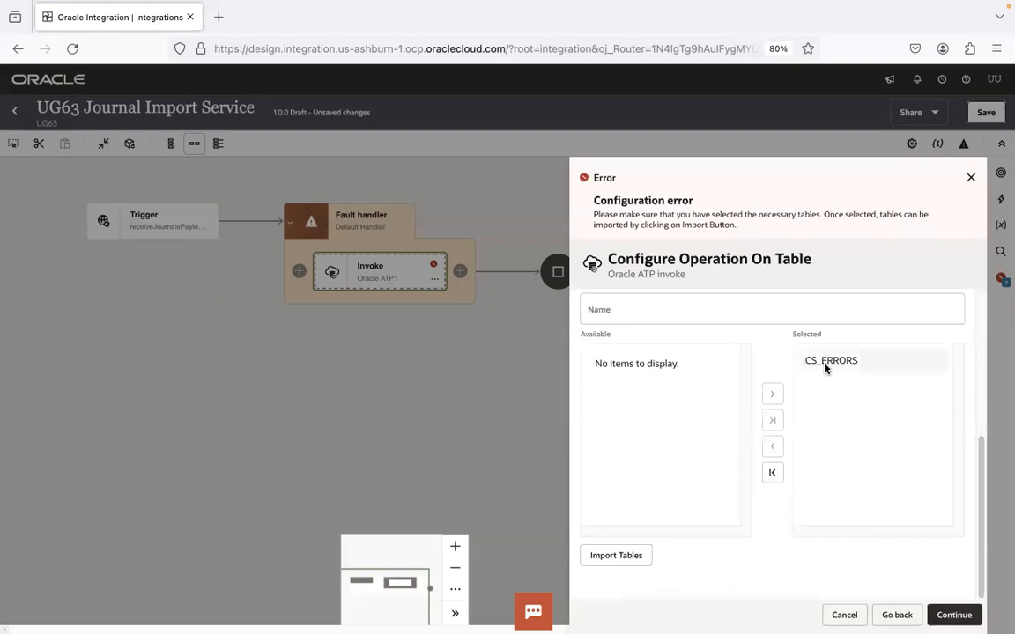
{"action": "left_click", "coordinate": [619, 556]}
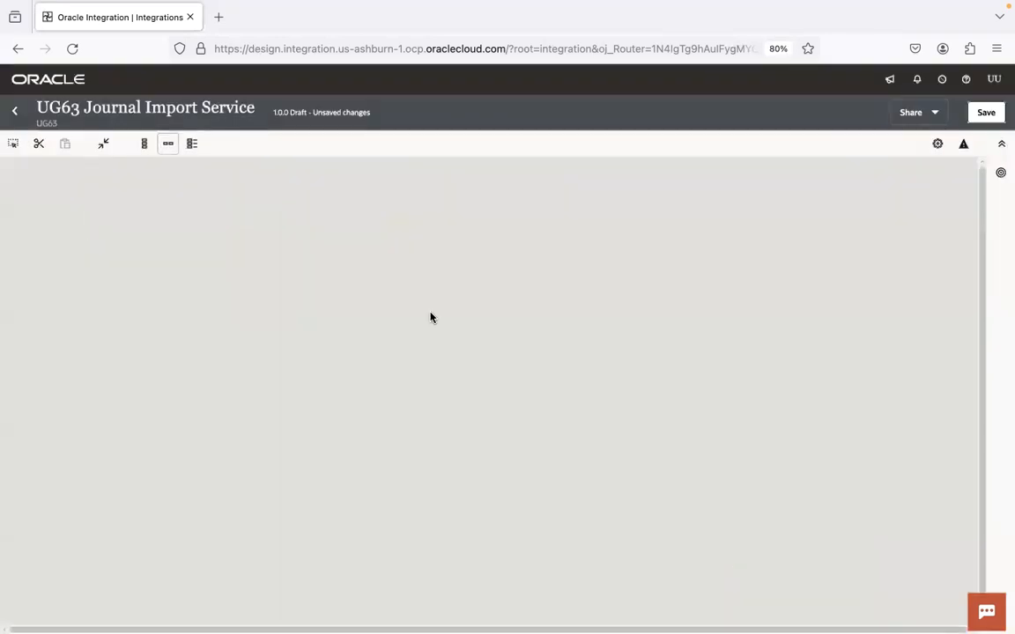
Step: Save UG63 Journal Import Service and open the Map to insertFaultDetailsIntoATP mapper
{"action": "left_click", "coordinate": [986, 112]}
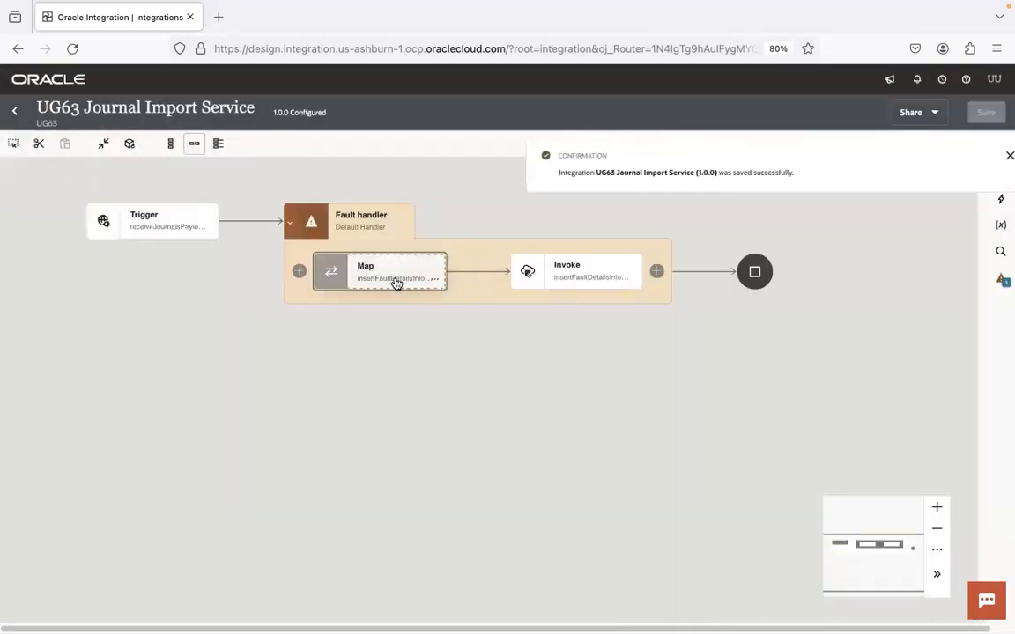
{"action": "double_click", "coordinate": [396, 280]}
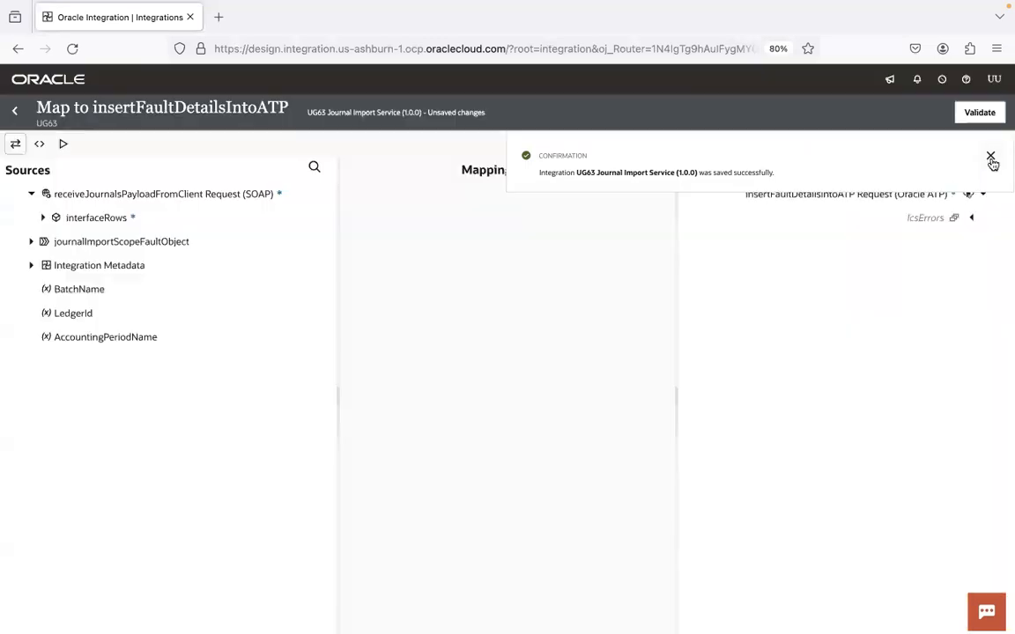
{"action": "left_click", "coordinate": [991, 156]}
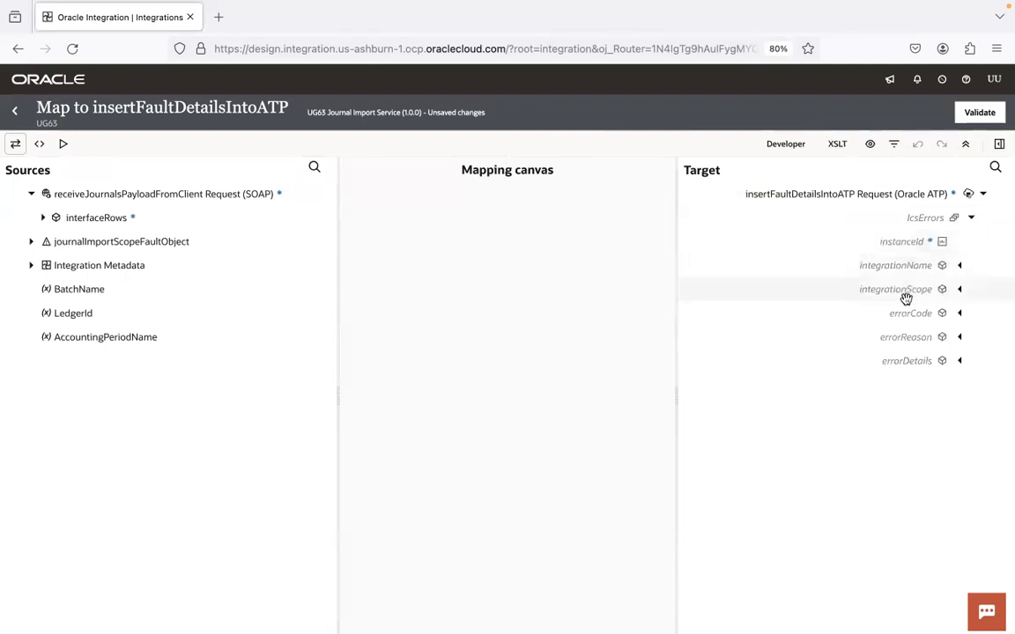
Step: Map Integration Metadata's Instance ID and Integration Name to instanceId and integrationName
{"action": "left_click", "coordinate": [31, 265]}
{"action": "left_click", "coordinate": [43, 289]}
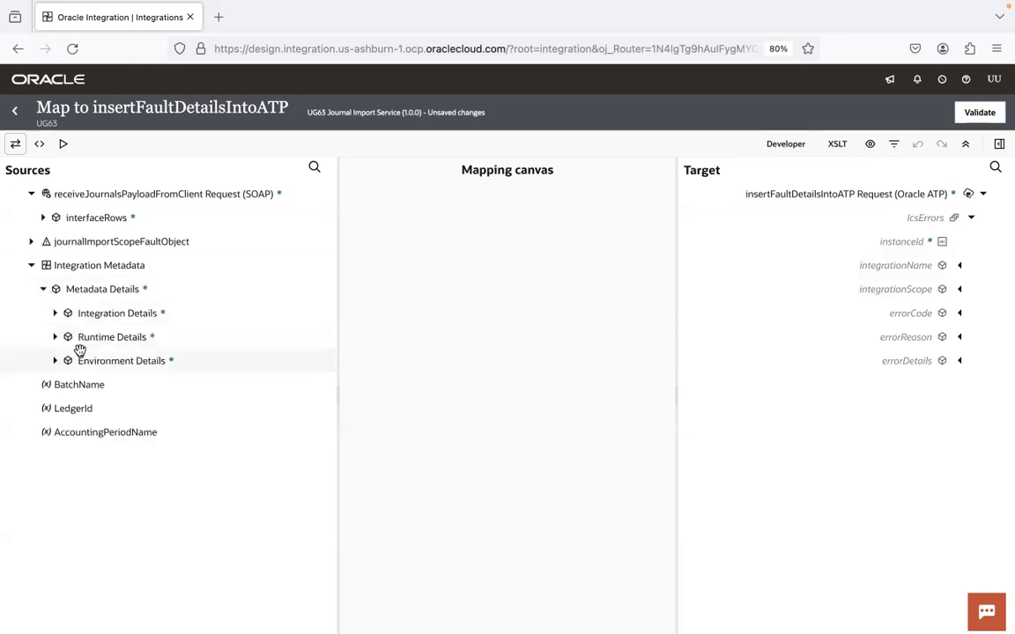
{"action": "left_click", "coordinate": [55, 337]}
{"action": "left_click_drag", "start_coordinate": [147, 363], "coordinate": [911, 242]}
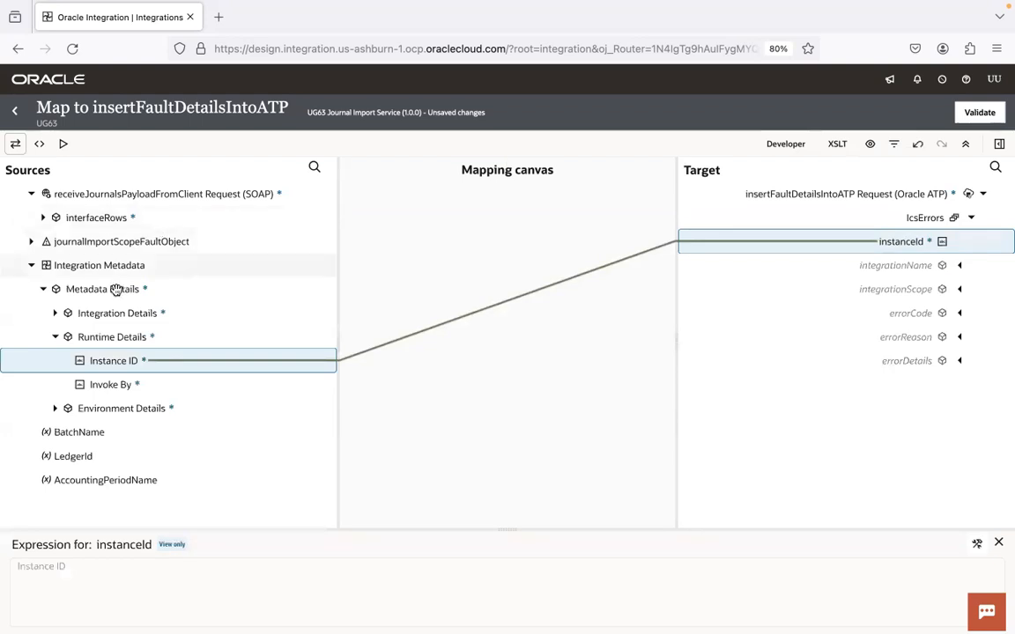
{"action": "left_click", "coordinate": [55, 312]}
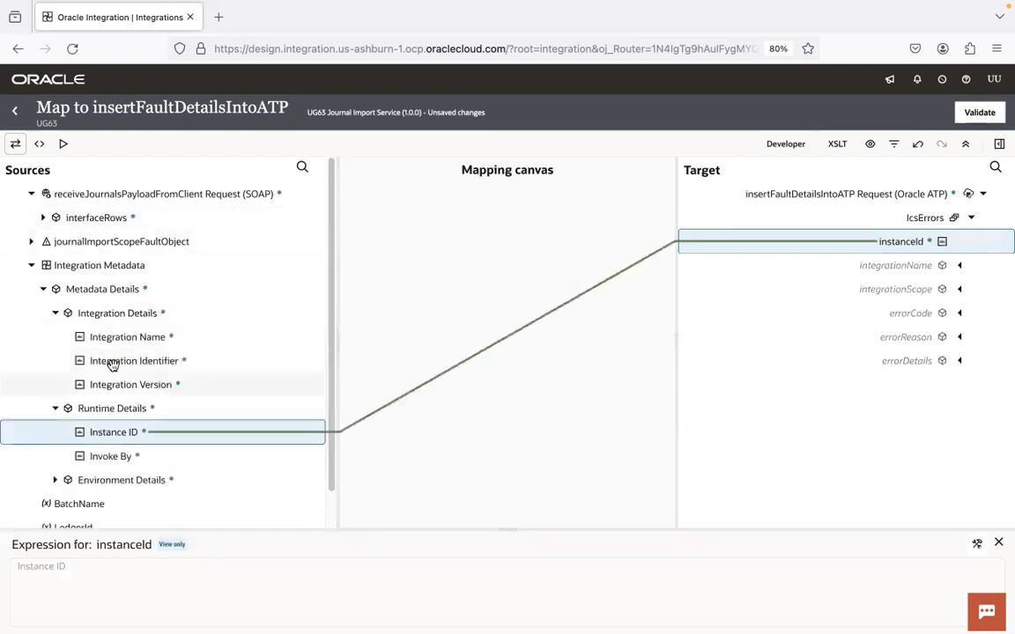
{"action": "left_click_drag", "start_coordinate": [165, 341], "coordinate": [902, 260]}
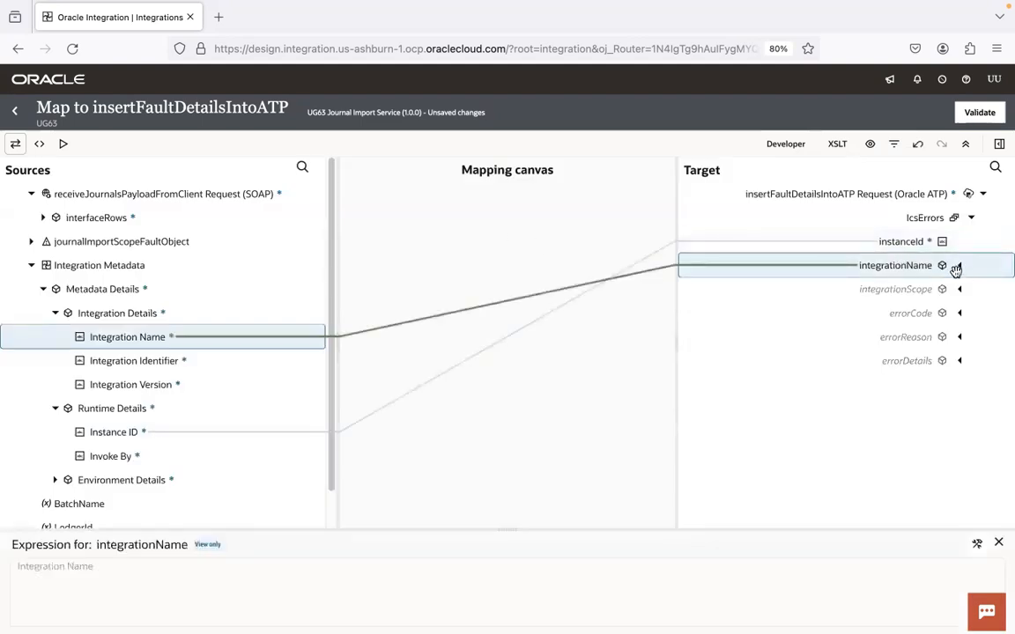
Step: In the XSLT view, set the IcsErrors integrationScope field to the literal value journalImport
{"action": "left_click", "coordinate": [837, 145]}
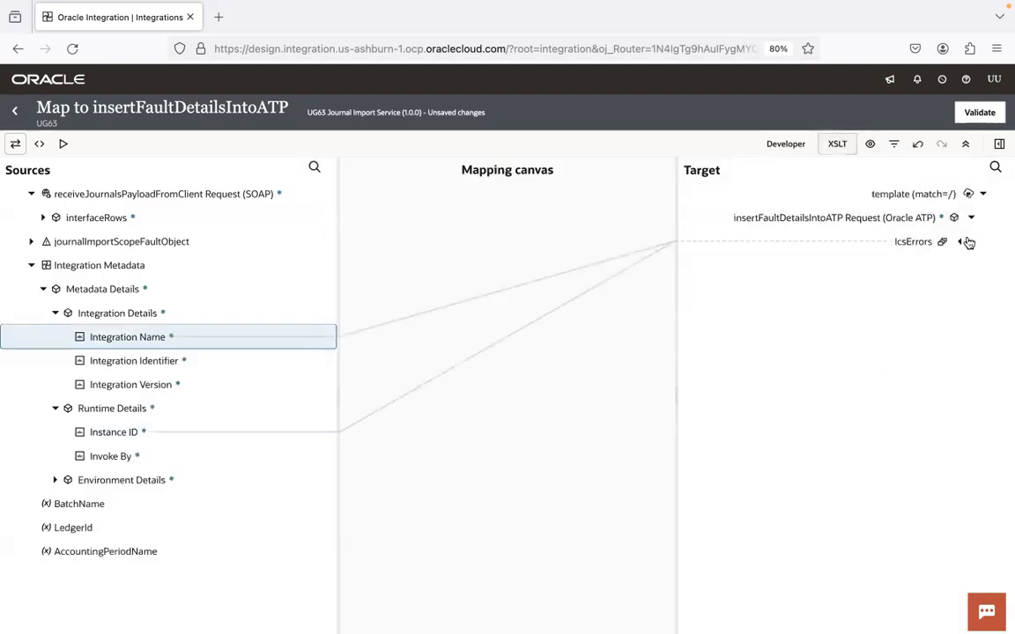
{"action": "left_click", "coordinate": [961, 240]}
{"action": "right_click", "coordinate": [881, 317]}
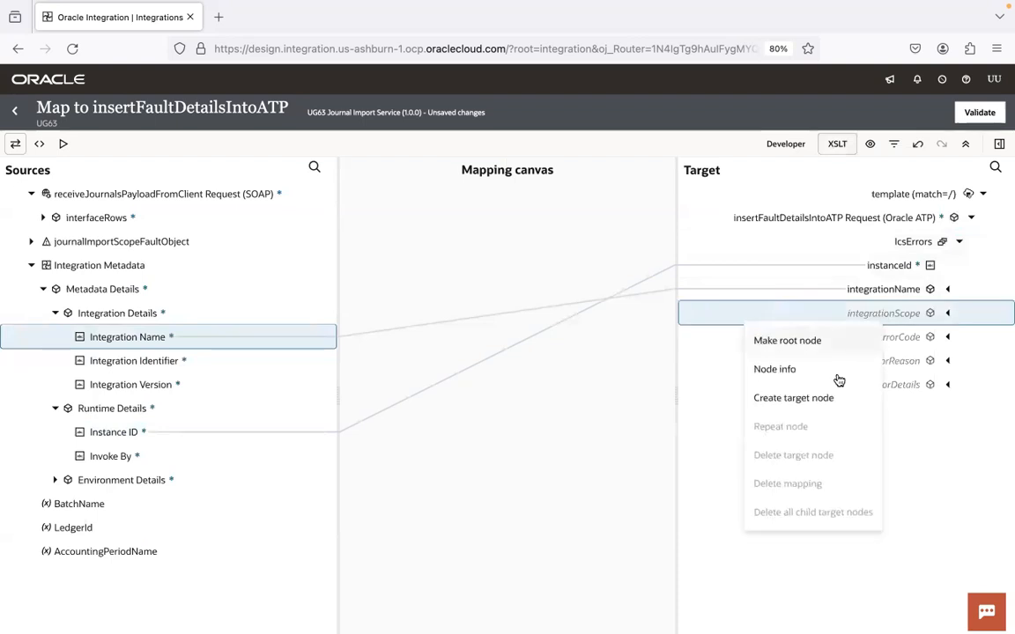
{"action": "left_click", "coordinate": [822, 400]}
{"action": "left_click", "coordinate": [977, 544]}
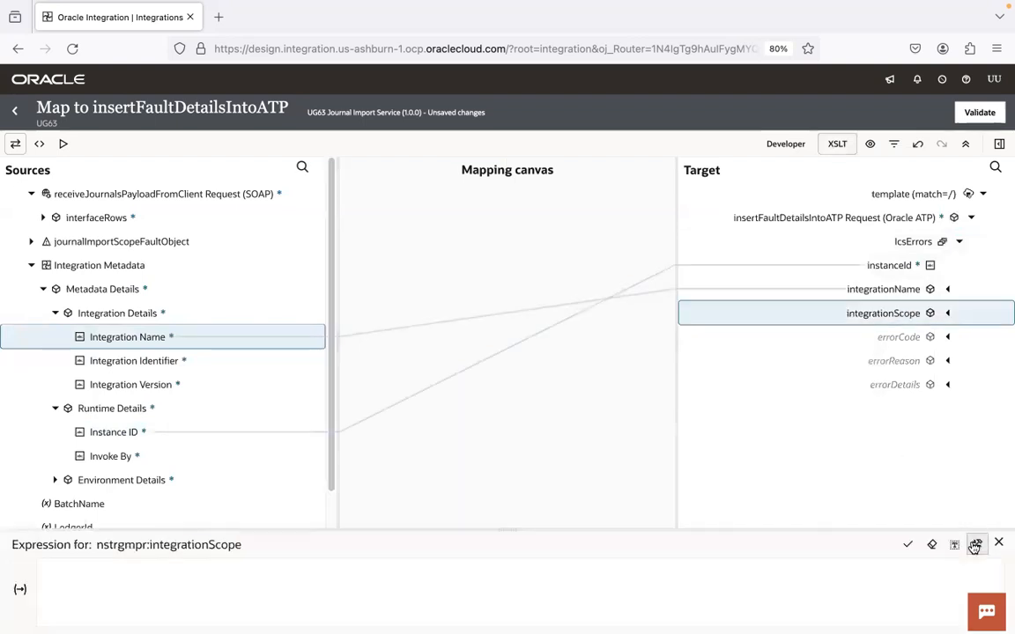
{"action": "left_click", "coordinate": [954, 545]}
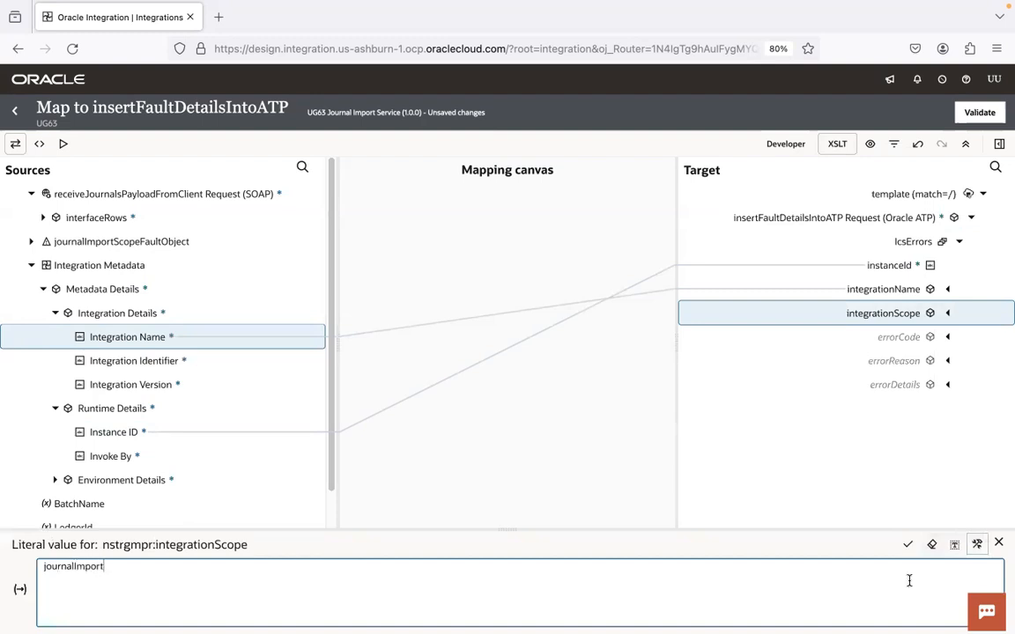
{"action": "left_click", "coordinate": [908, 544]}
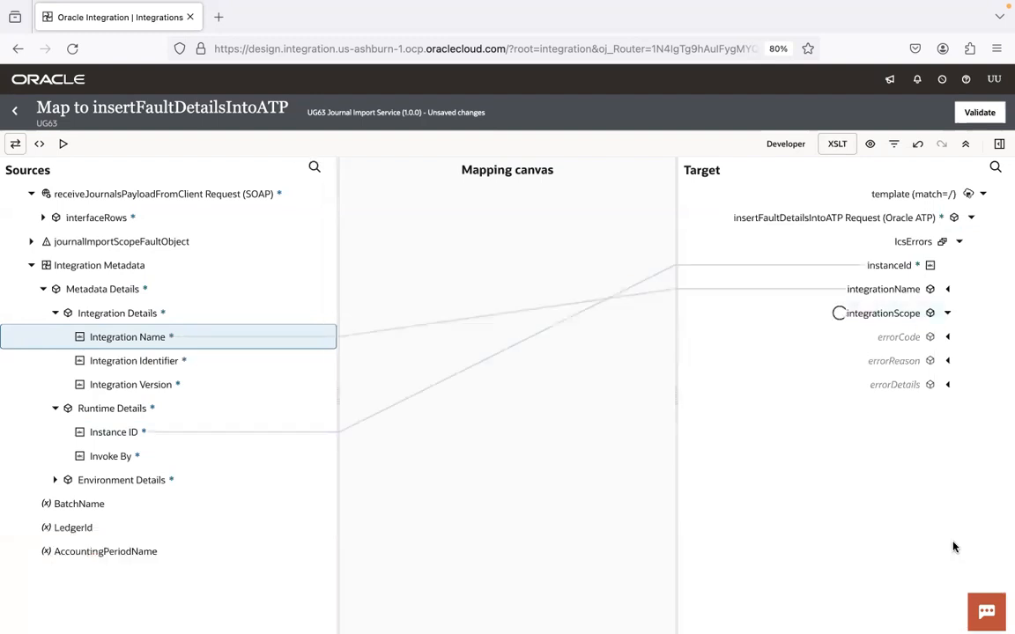
{"action": "left_click", "coordinate": [949, 314]}
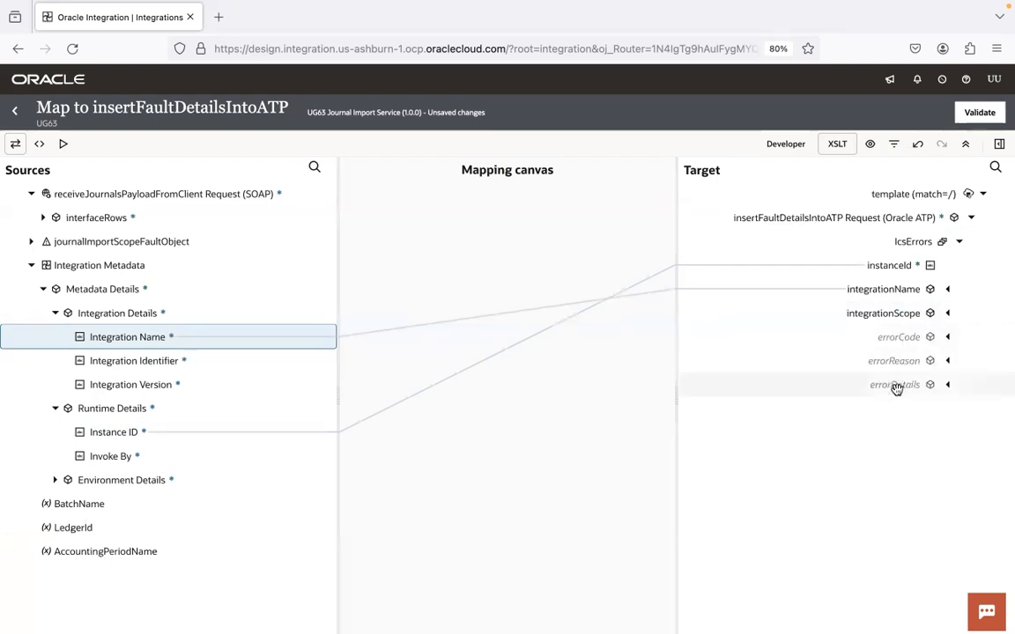
{"action": "left_click", "coordinate": [31, 265]}
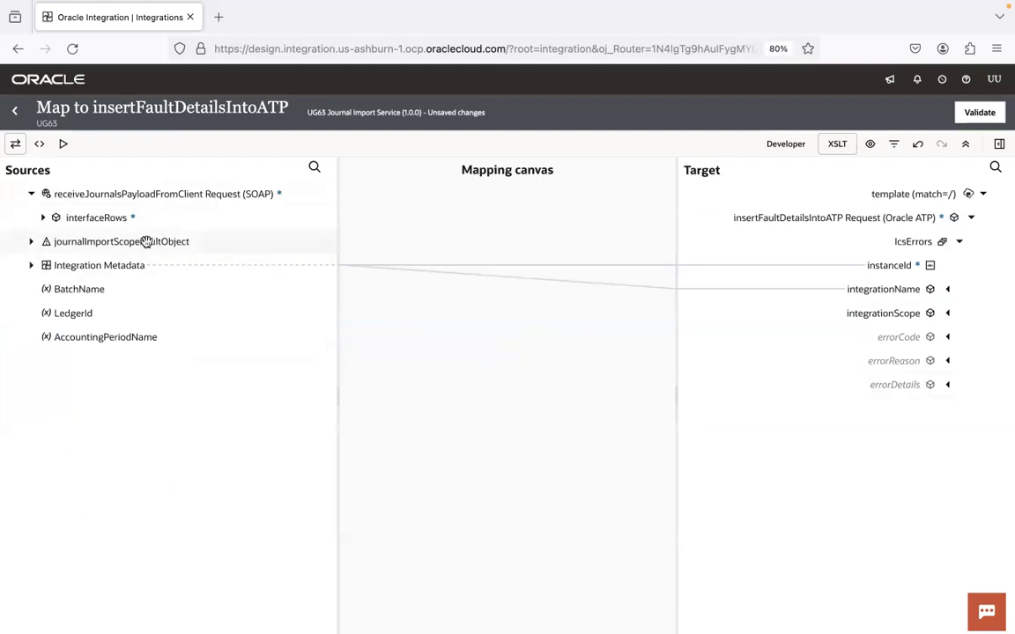
Step: Map the fault's errorCode, reason and details to errorCode, errorReason and errorDetails, then validate
{"action": "left_click", "coordinate": [31, 241]}
{"action": "left_click", "coordinate": [45, 267]}
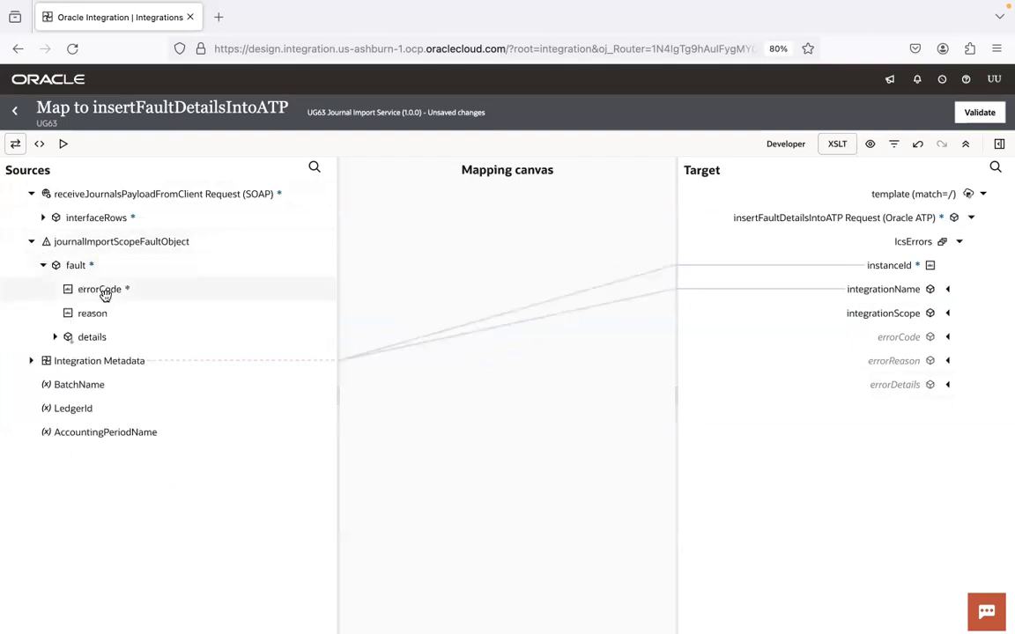
{"action": "left_click_drag", "start_coordinate": [124, 294], "coordinate": [900, 337]}
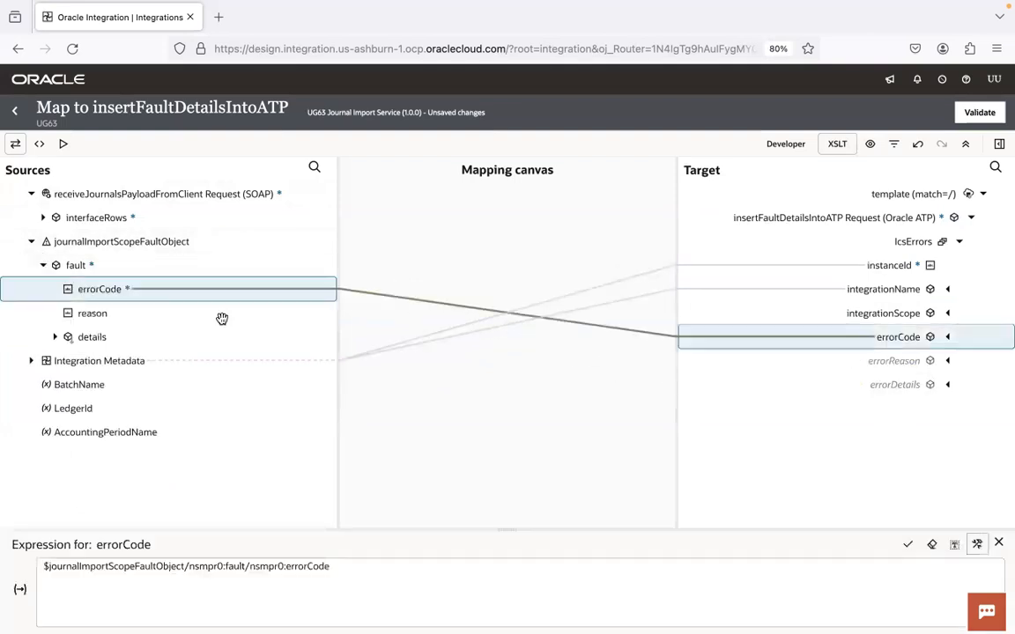
{"action": "left_click_drag", "start_coordinate": [94, 313], "coordinate": [856, 359]}
{"action": "left_click_drag", "start_coordinate": [105, 340], "coordinate": [904, 390]}
{"action": "left_click", "coordinate": [985, 116]}
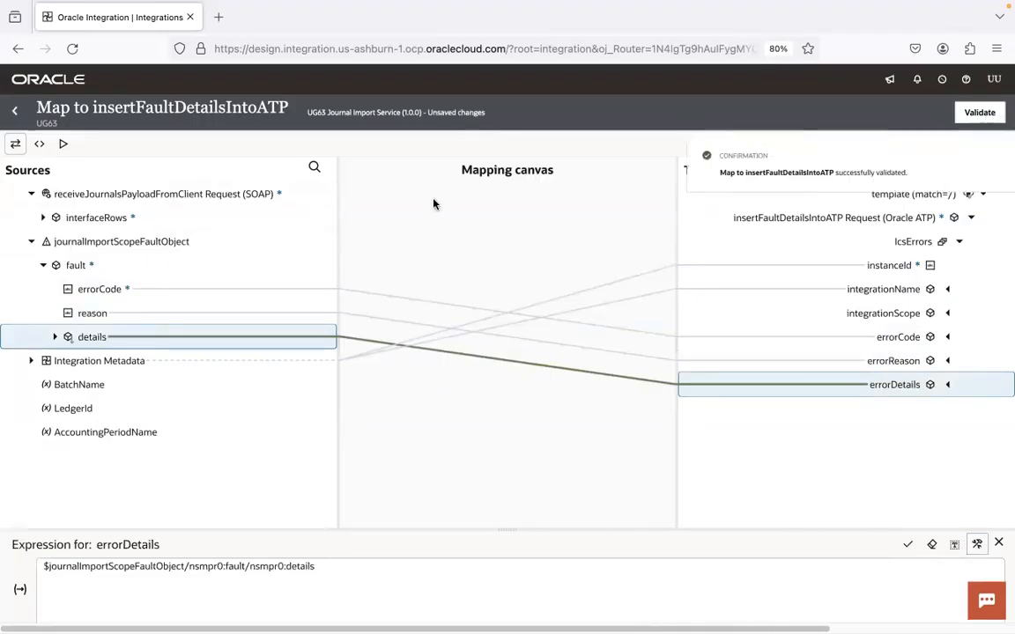
{"action": "left_click", "coordinate": [14, 113]}
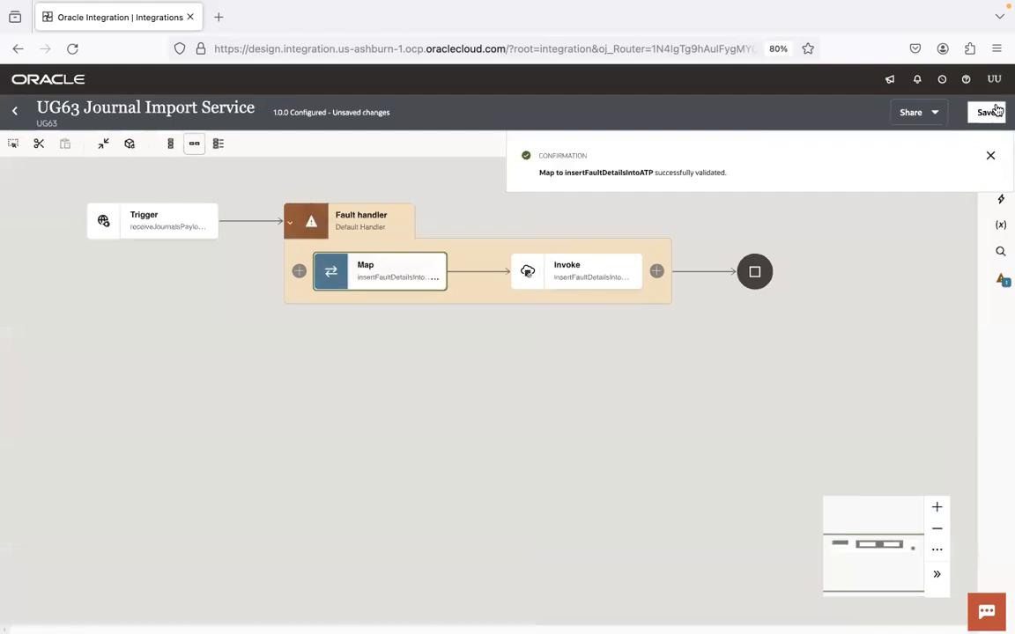
Step: Save the integration and dismiss the save confirmation
{"action": "left_click", "coordinate": [994, 111]}
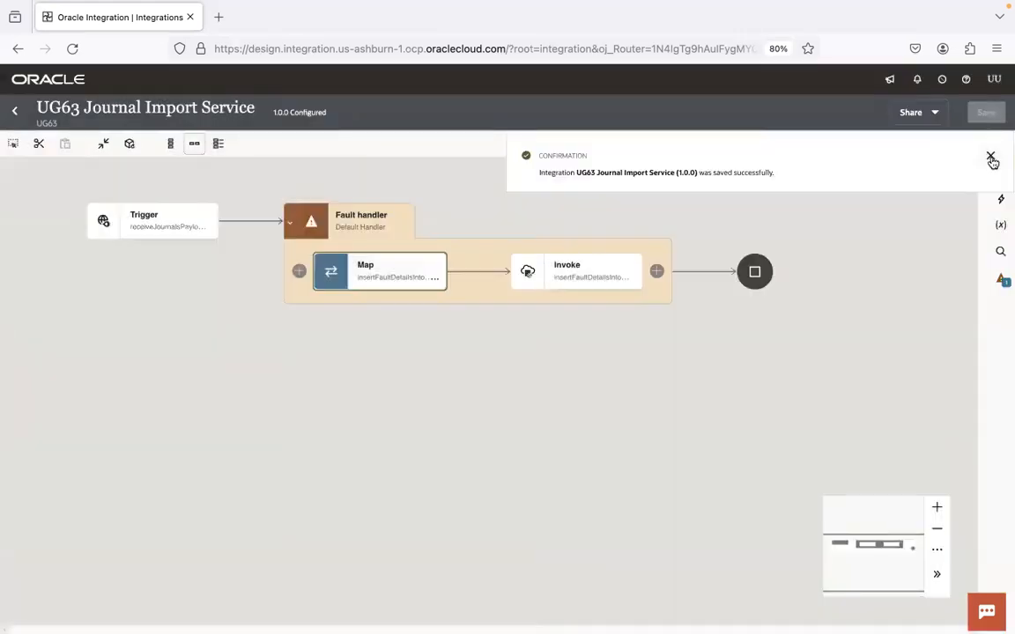
{"action": "left_click", "coordinate": [990, 157]}
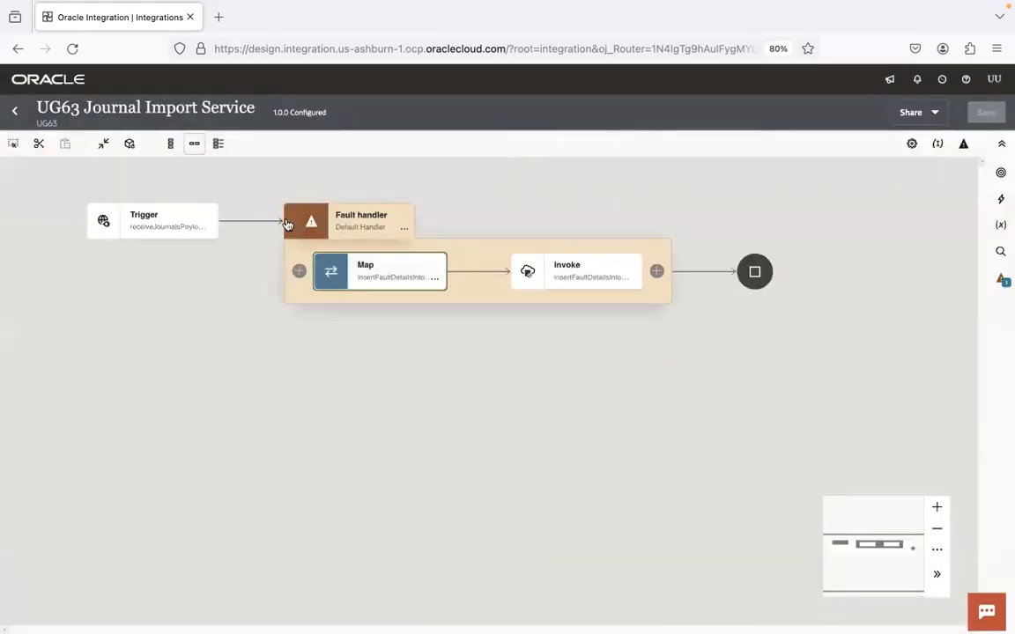
{"action": "left_click", "coordinate": [404, 229]}
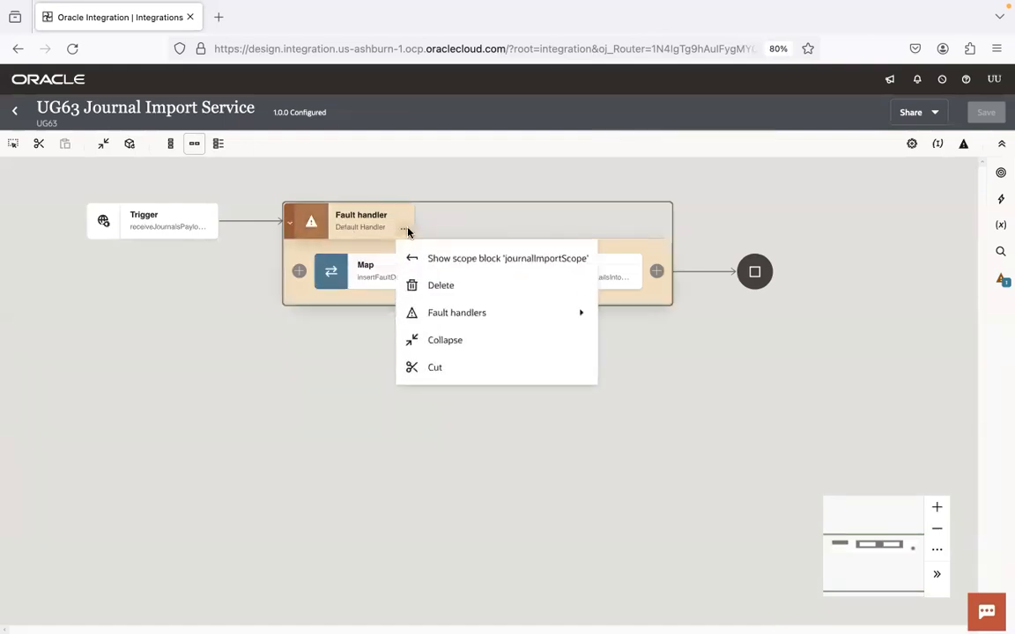
{"action": "left_click", "coordinate": [346, 392]}
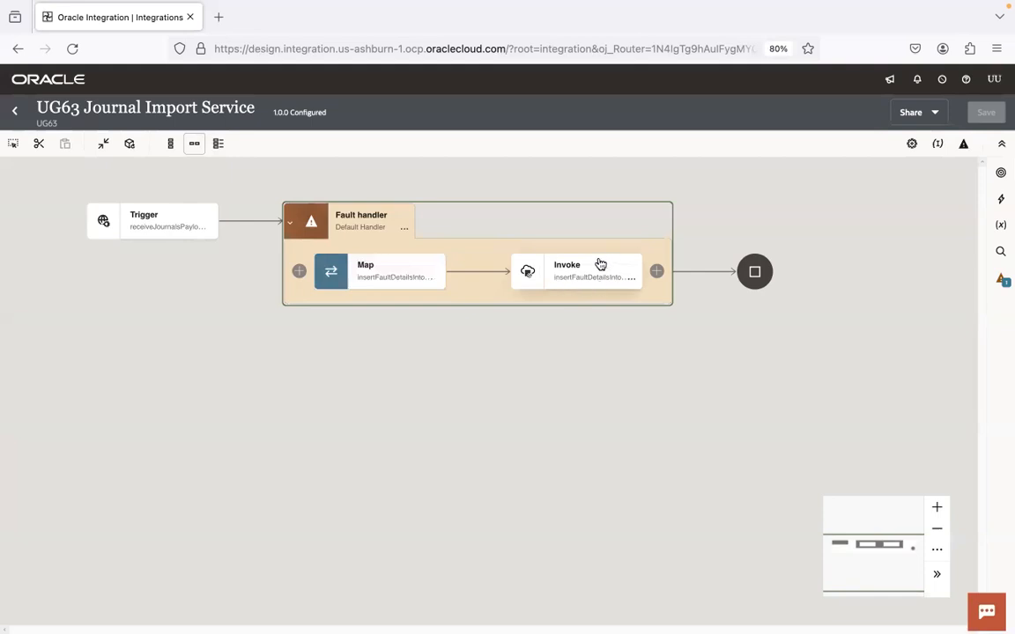
Step: Bring up journalImportScope's Default Handler fault handler flow
{"action": "left_click", "coordinate": [291, 224]}
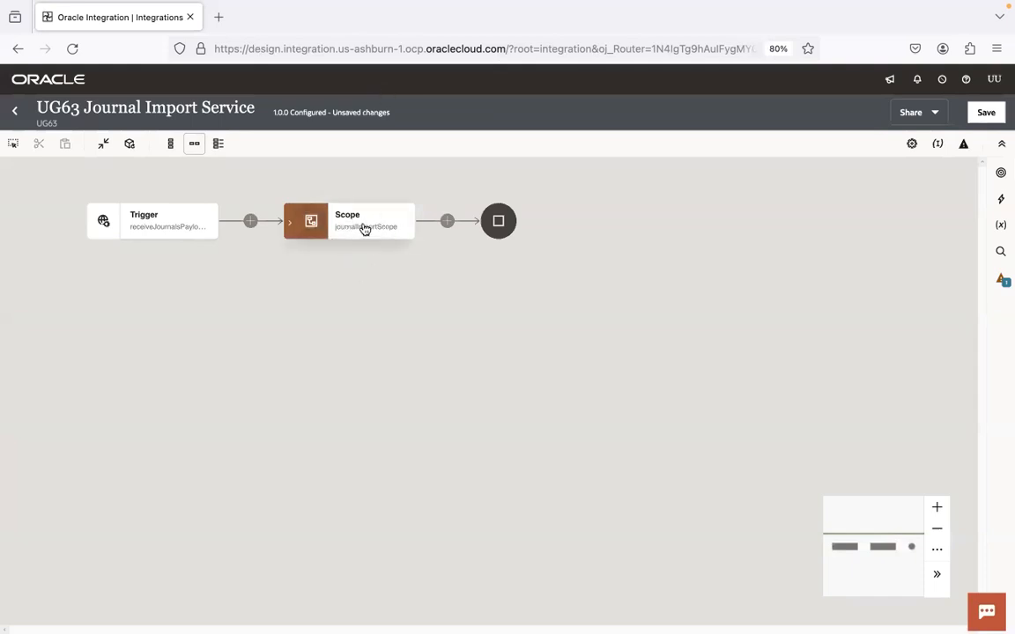
{"action": "left_click", "coordinate": [290, 223]}
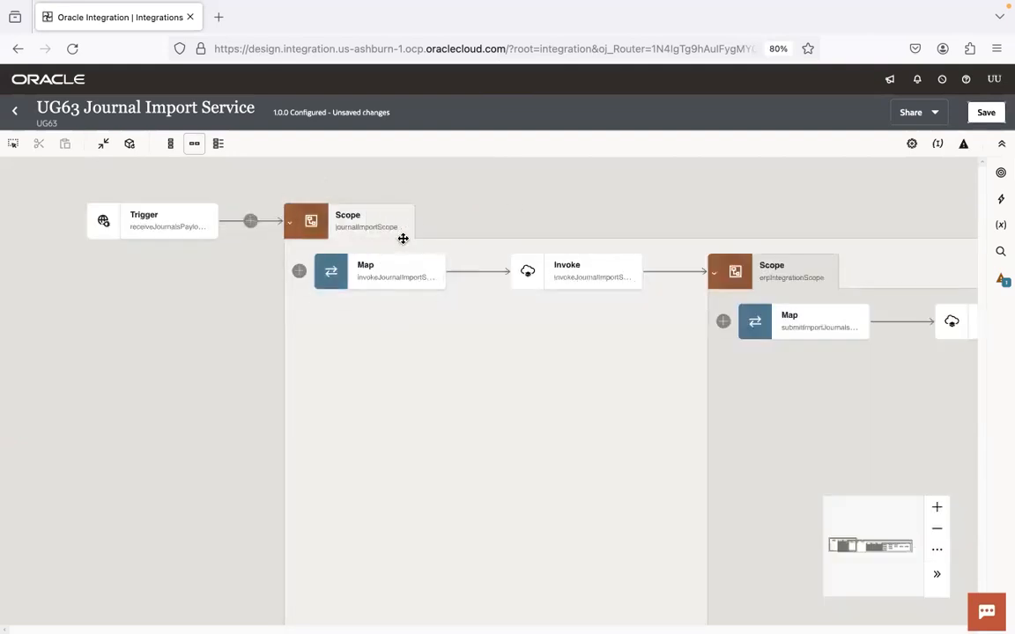
{"action": "left_click", "coordinate": [290, 225]}
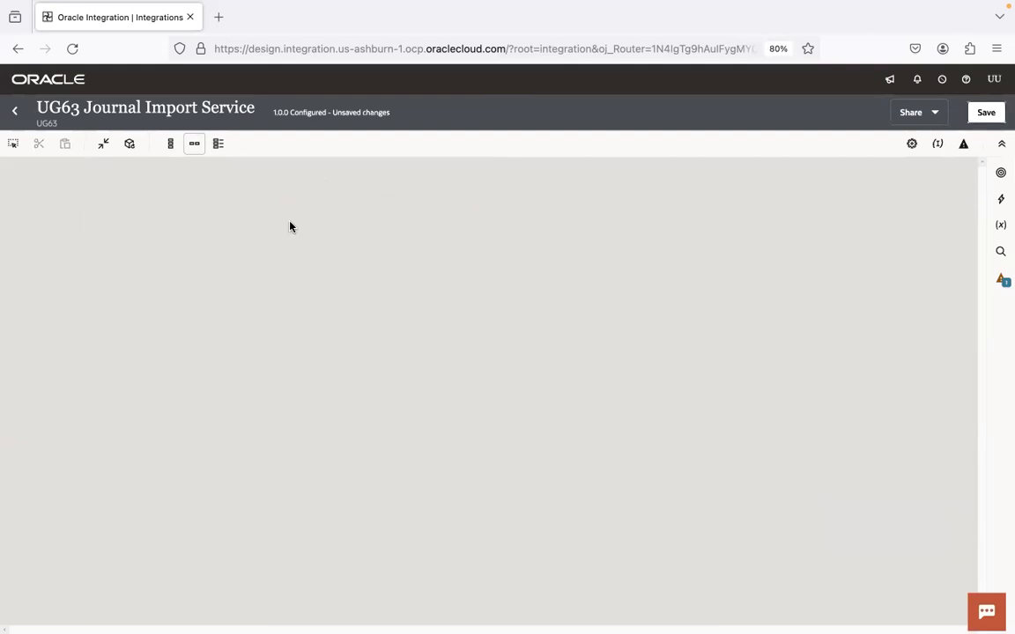
{"action": "left_click", "coordinate": [292, 224]}
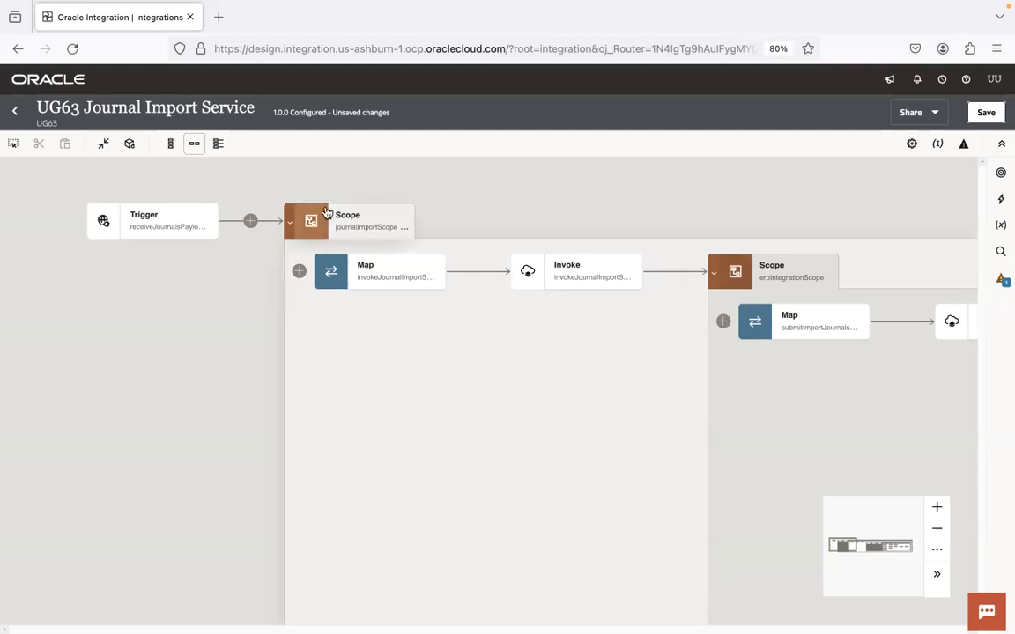
{"action": "left_click", "coordinate": [714, 276]}
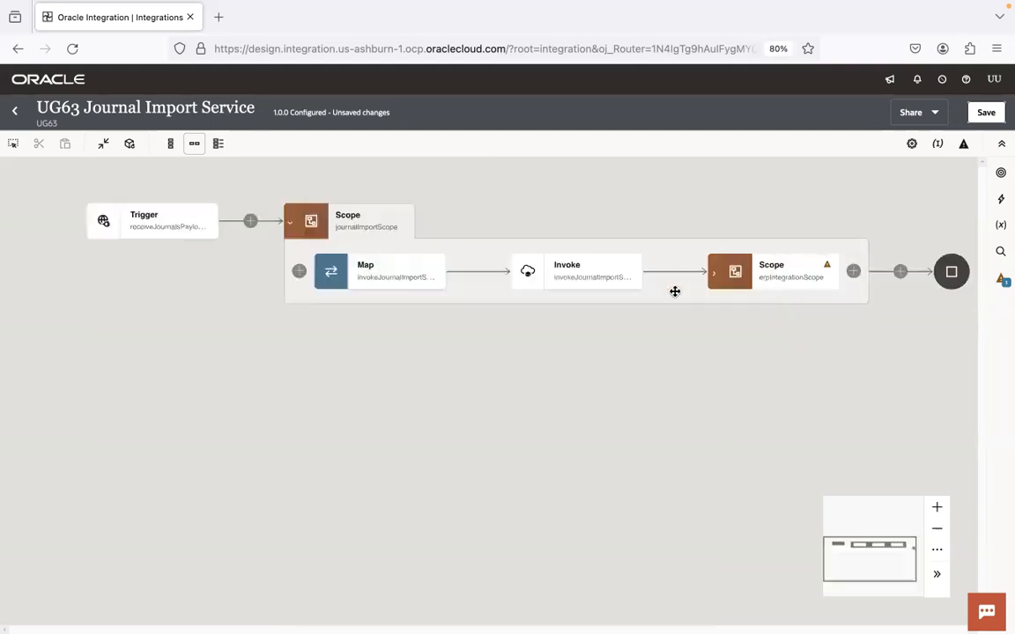
{"action": "left_click", "coordinate": [710, 276]}
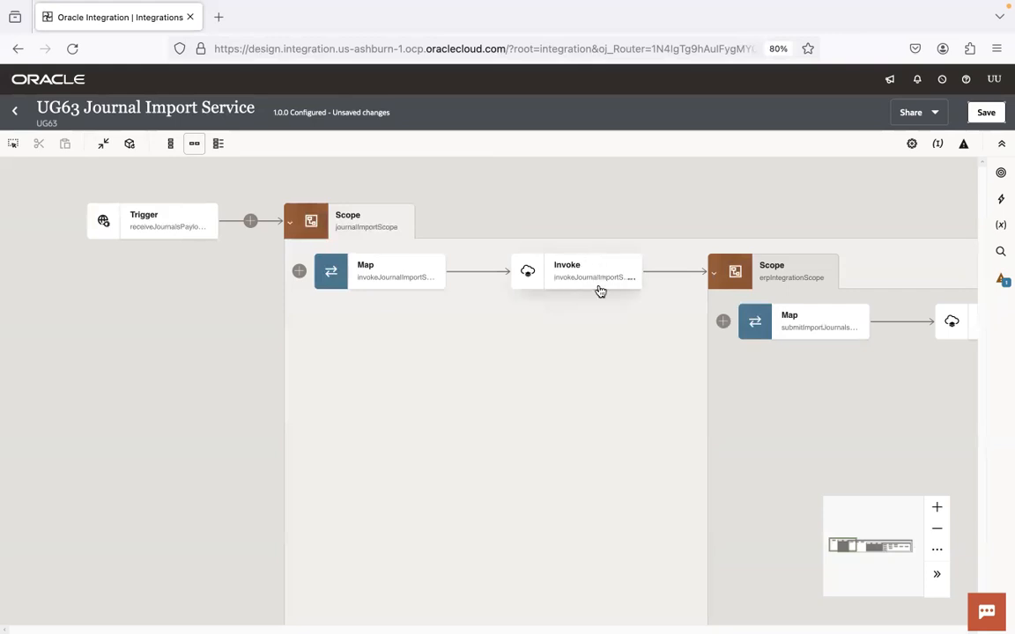
{"action": "left_click", "coordinate": [405, 228]}
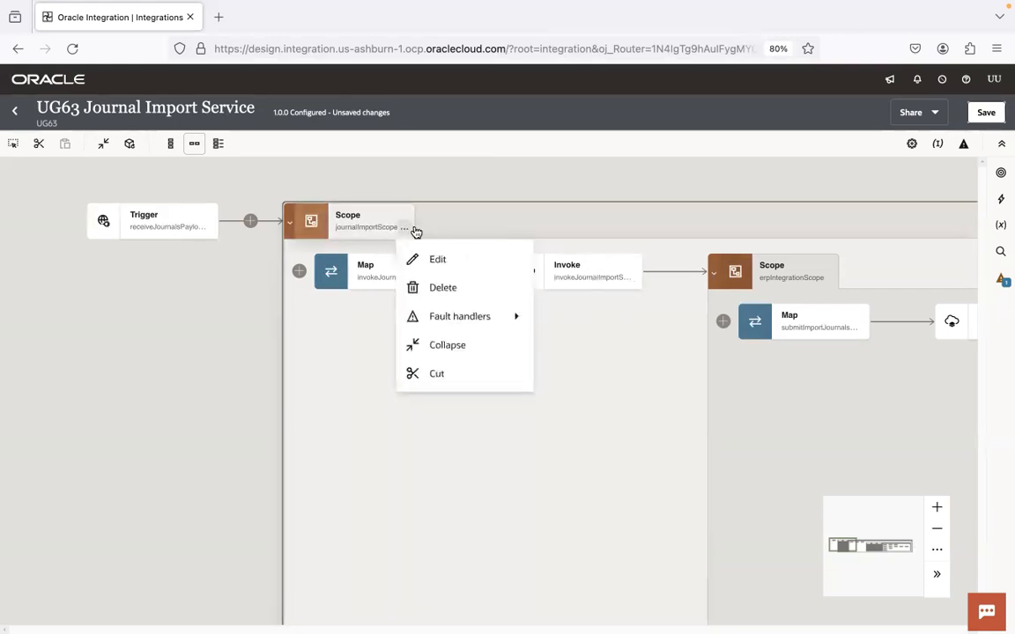
{"action": "mouse_move", "coordinate": [493, 316]}
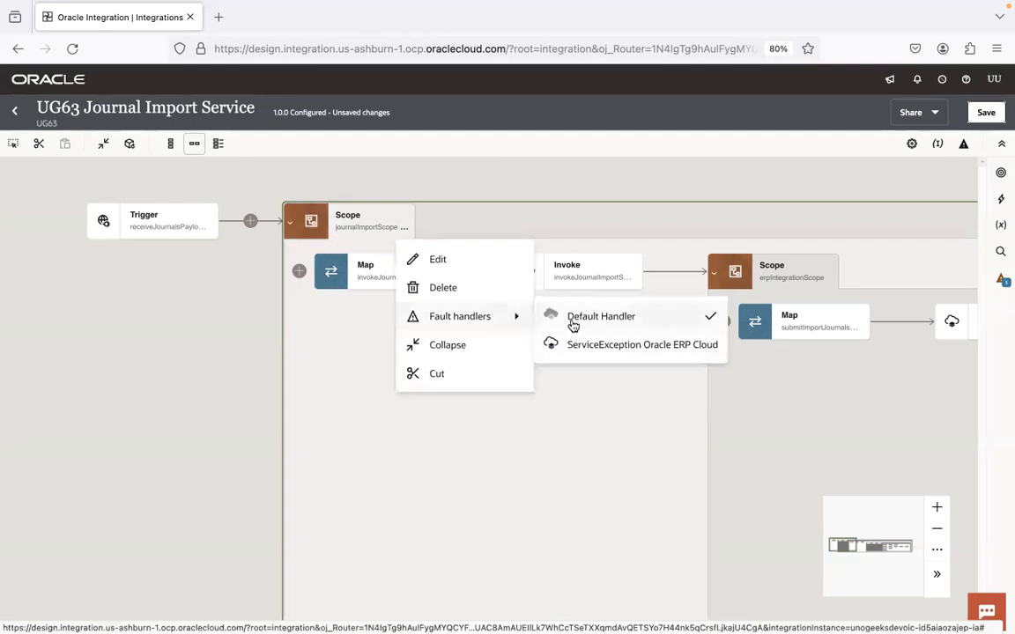
{"action": "left_click", "coordinate": [571, 319]}
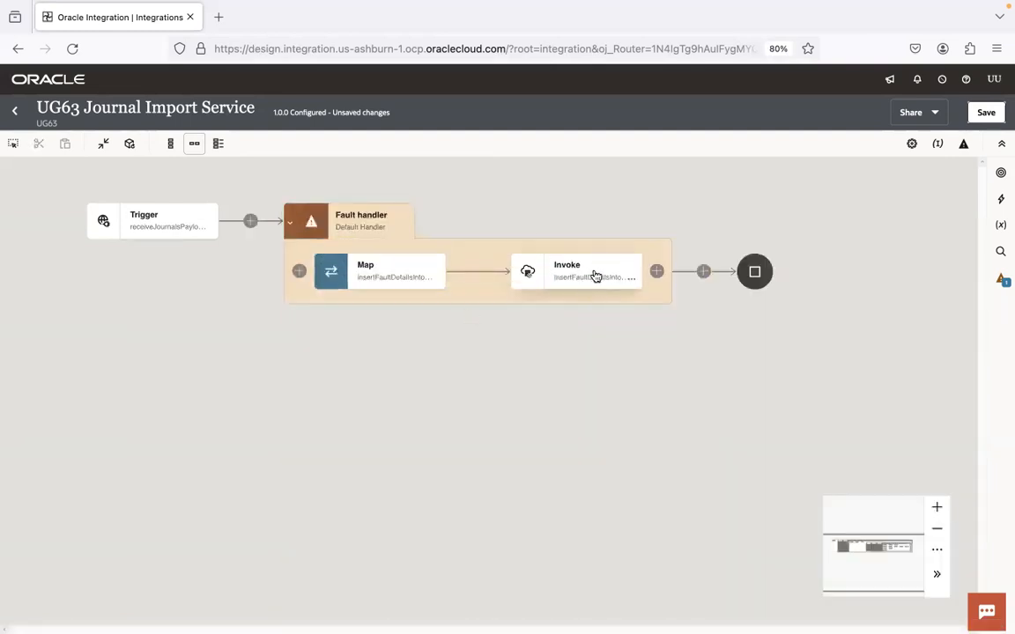
{"action": "mouse_move", "coordinate": [596, 277]}
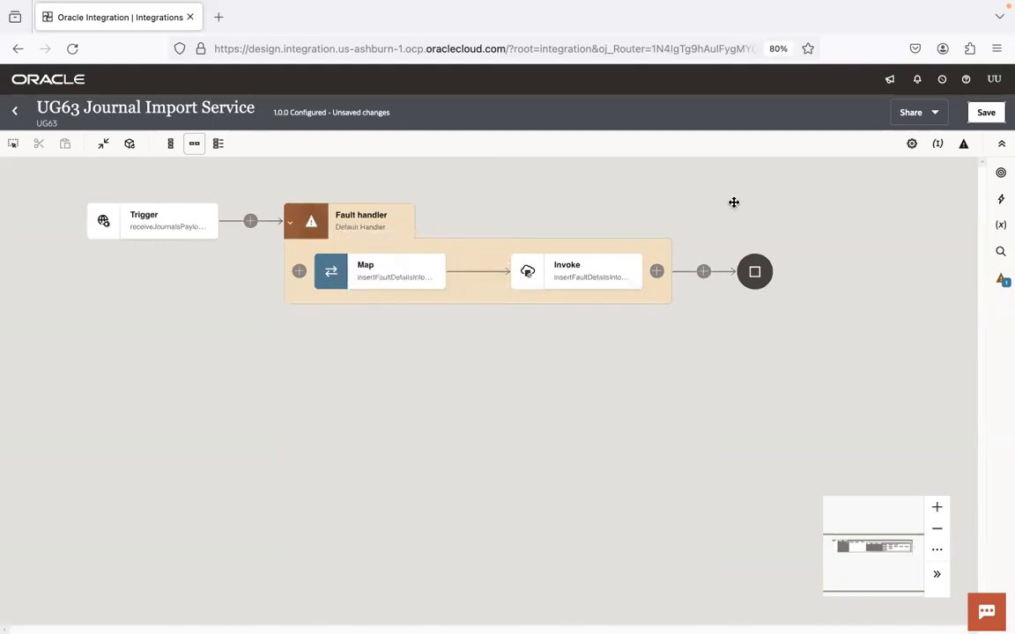
Step: Add a Logger after journalImportScope logging 'This msg will always be printed' always, then save
{"action": "left_click", "coordinate": [291, 223]}
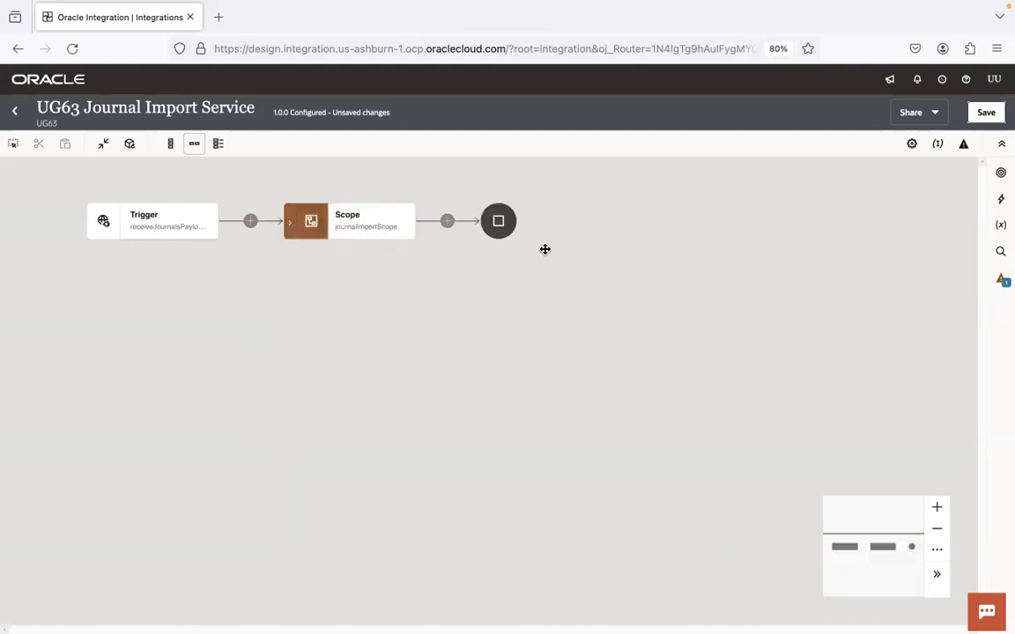
{"action": "left_click", "coordinate": [448, 221]}
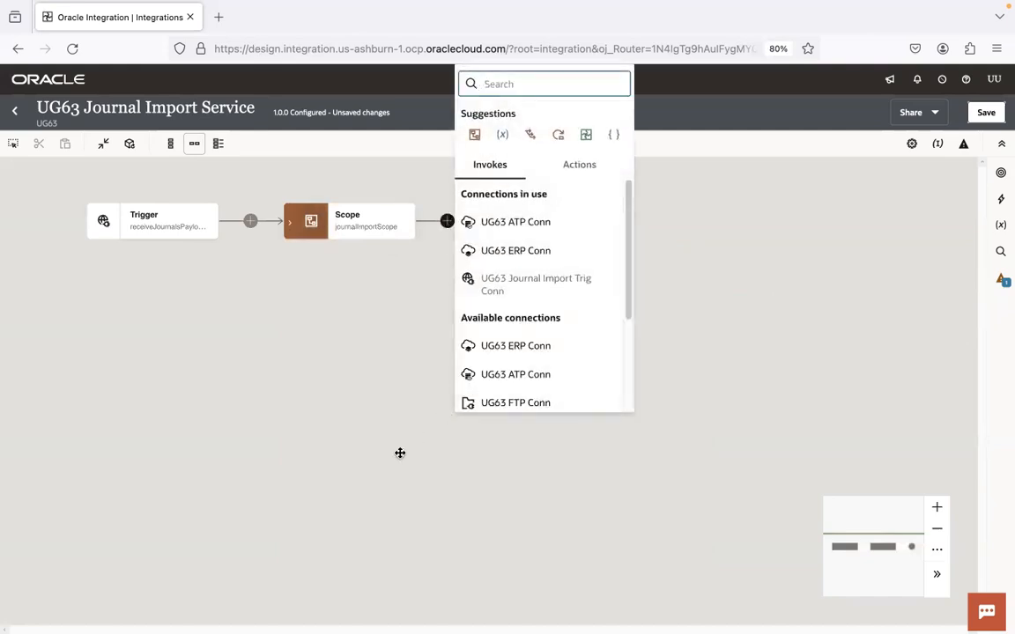
{"action": "type", "text": "log"}
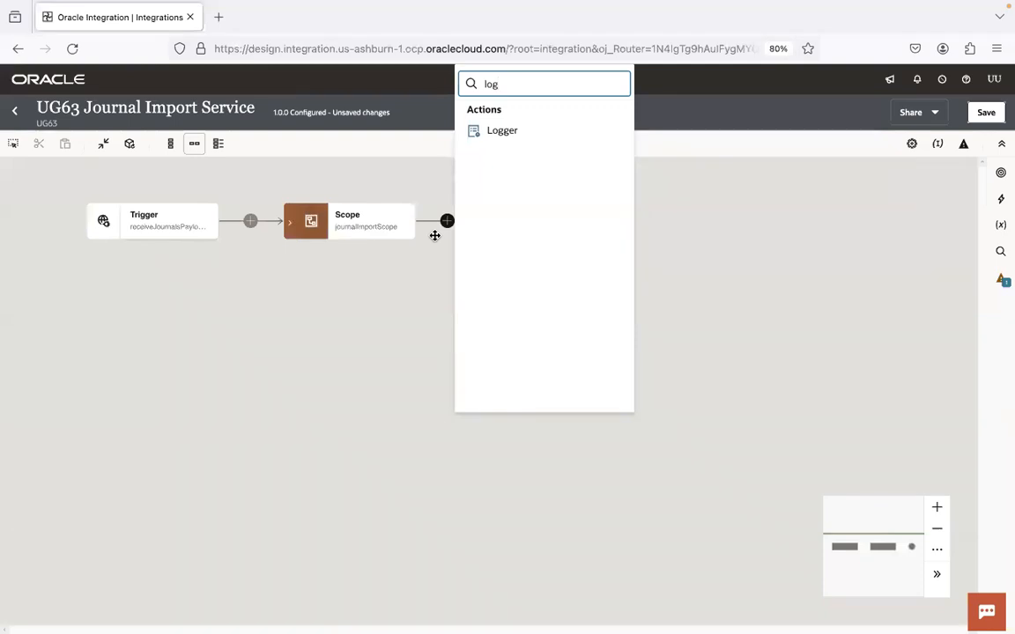
{"action": "left_click", "coordinate": [503, 136]}
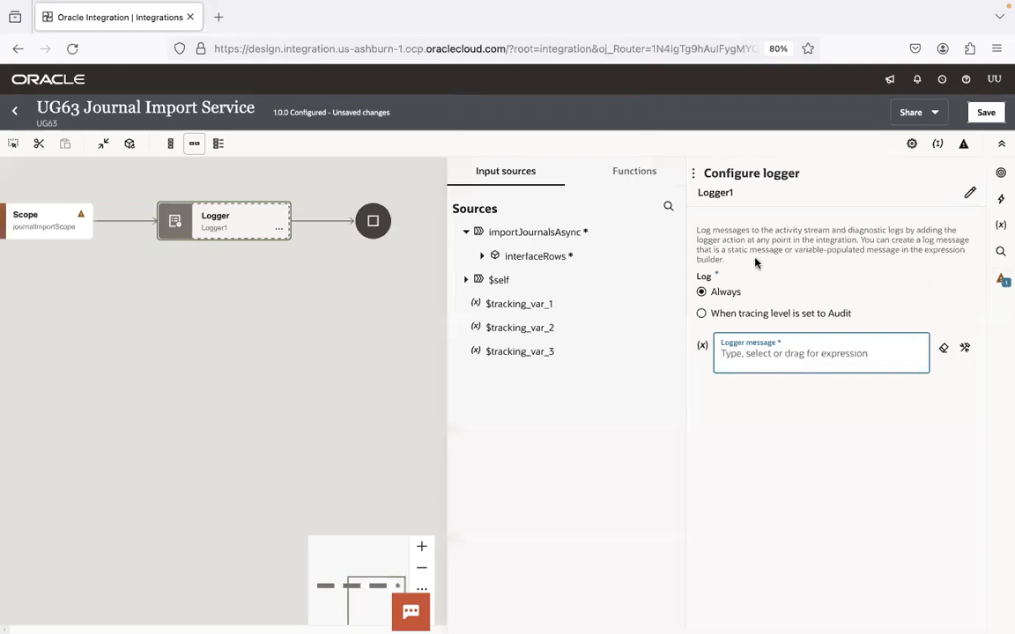
{"action": "left_click", "coordinate": [747, 353]}
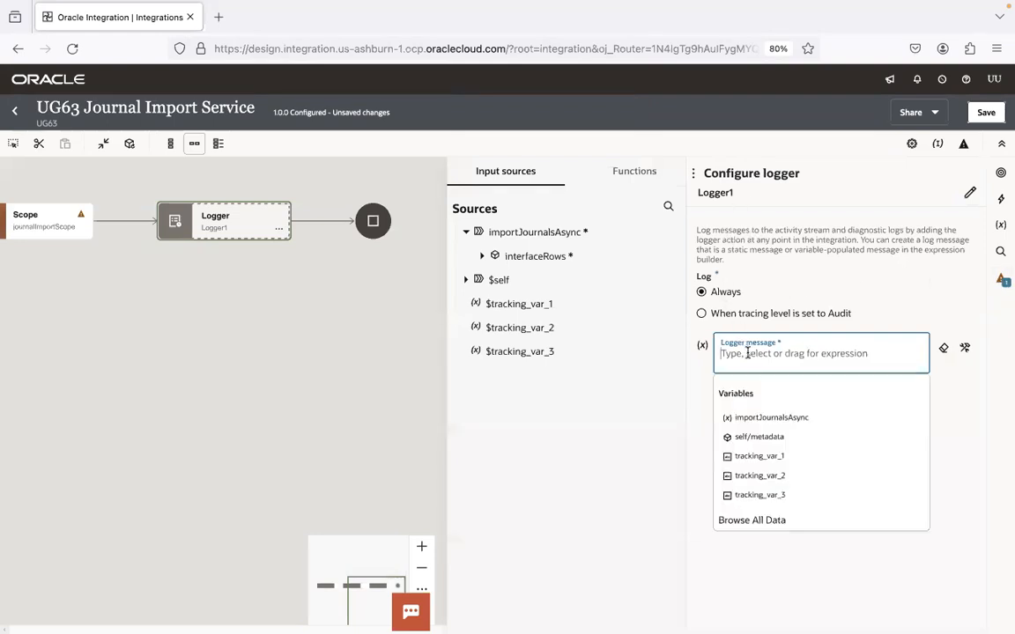
{"action": "type", "text": "\""}
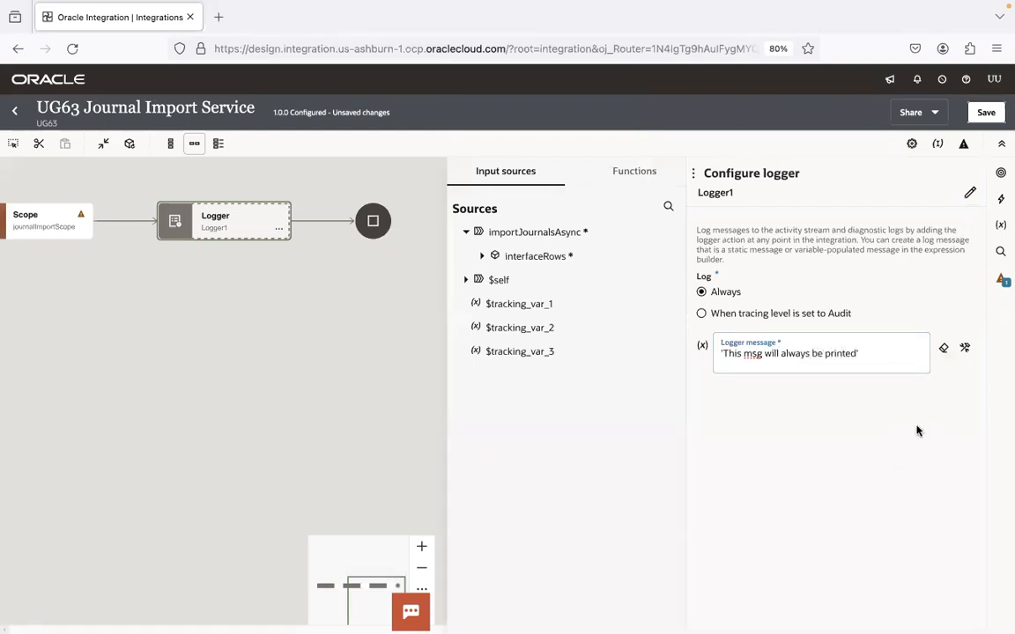
{"action": "left_click", "coordinate": [986, 112]}
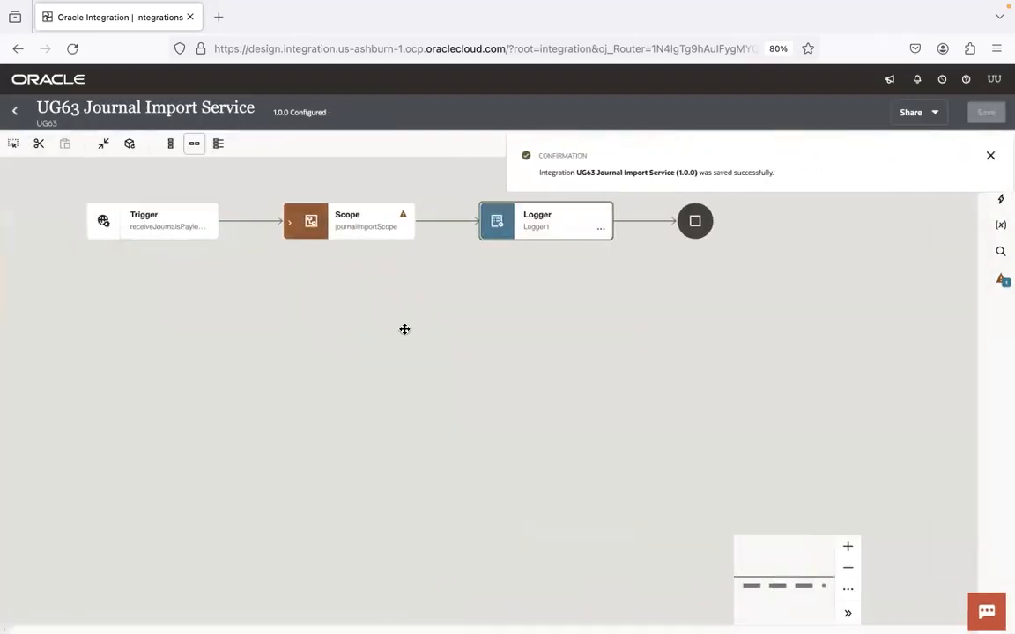
Step: Save the integration again and return to the UG63 project page
{"action": "left_click", "coordinate": [289, 222]}
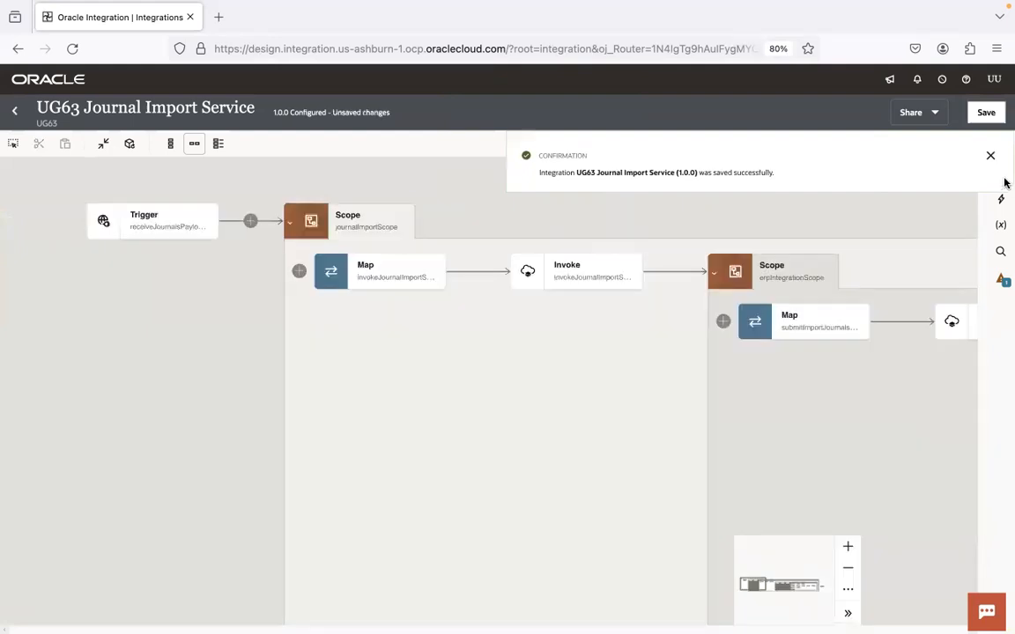
{"action": "left_click", "coordinate": [989, 158]}
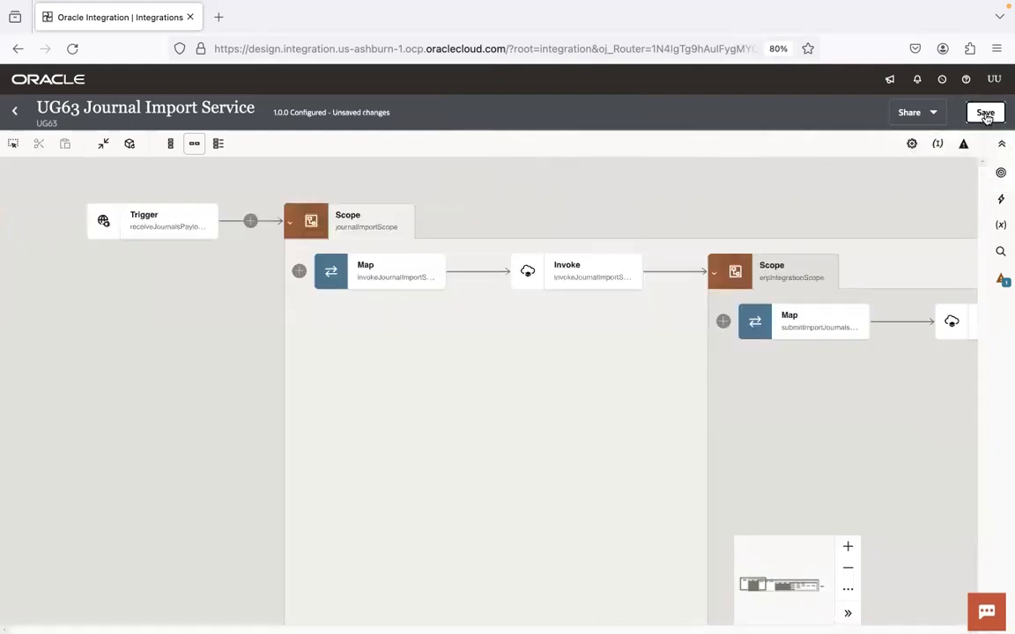
{"action": "left_click", "coordinate": [984, 112]}
{"action": "left_click", "coordinate": [15, 111]}
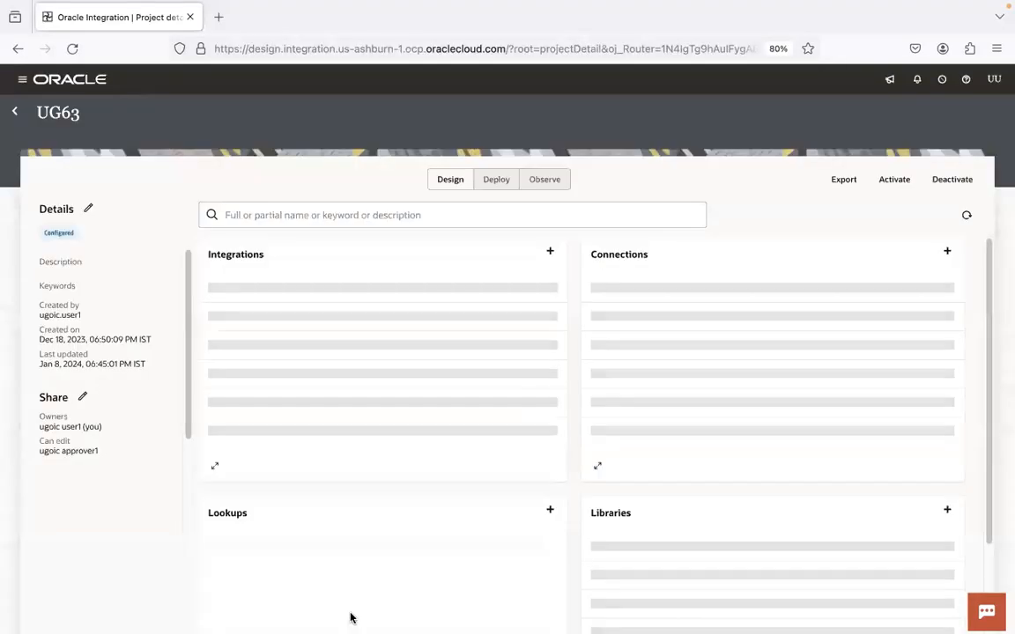
Step: Activate UG63 Journal Import Service with the tracing level set to Debug
{"action": "mouse_move", "coordinate": [368, 627]}
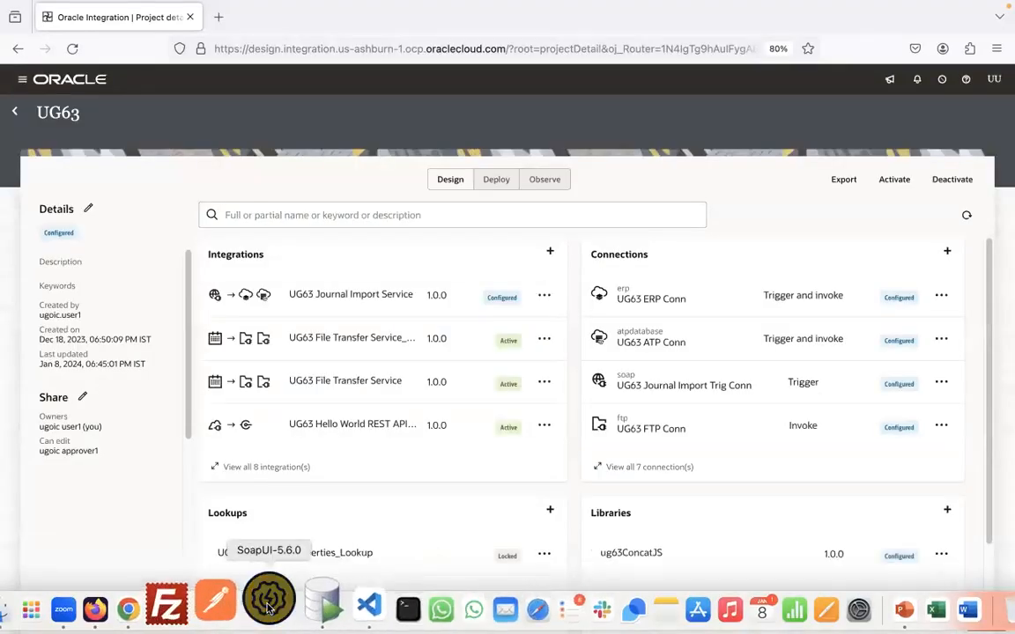
{"action": "key", "text": "ctrl+Right"}
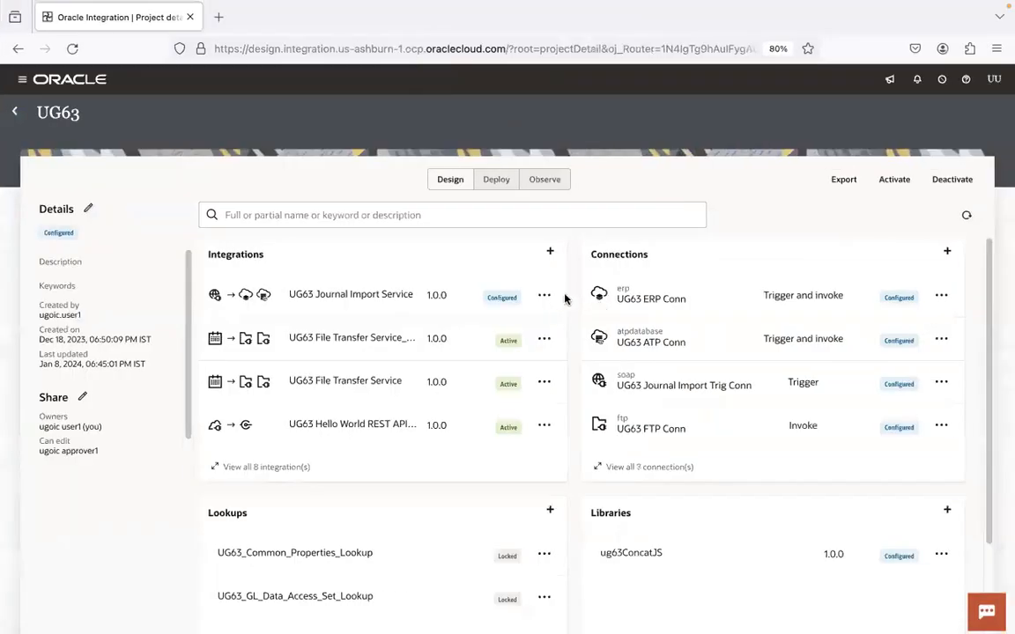
{"action": "left_click", "coordinate": [545, 296]}
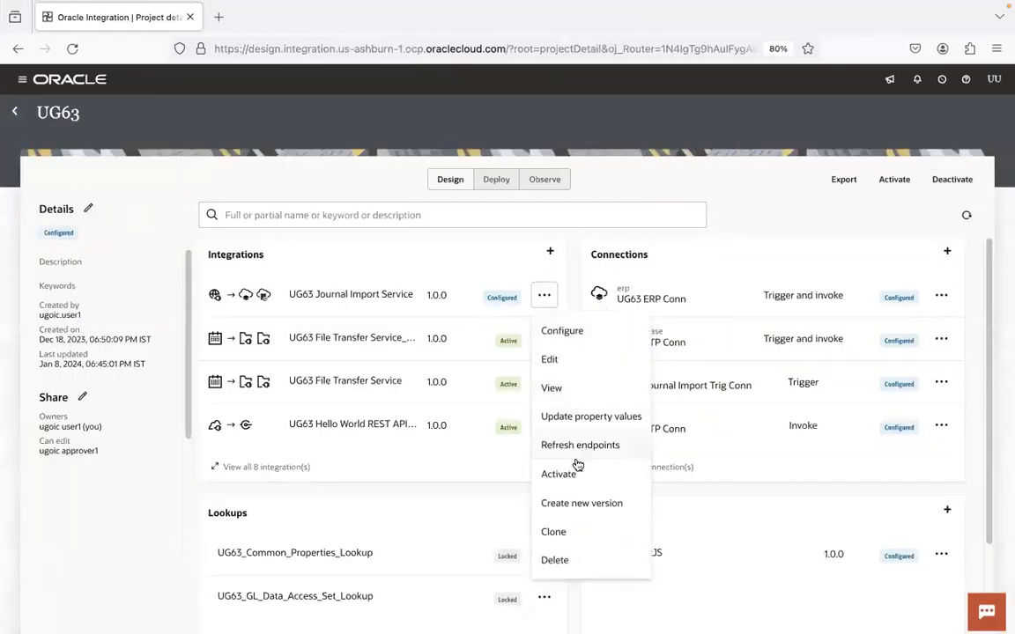
{"action": "left_click", "coordinate": [575, 474]}
{"action": "left_click", "coordinate": [824, 241]}
{"action": "left_click", "coordinate": [973, 607]}
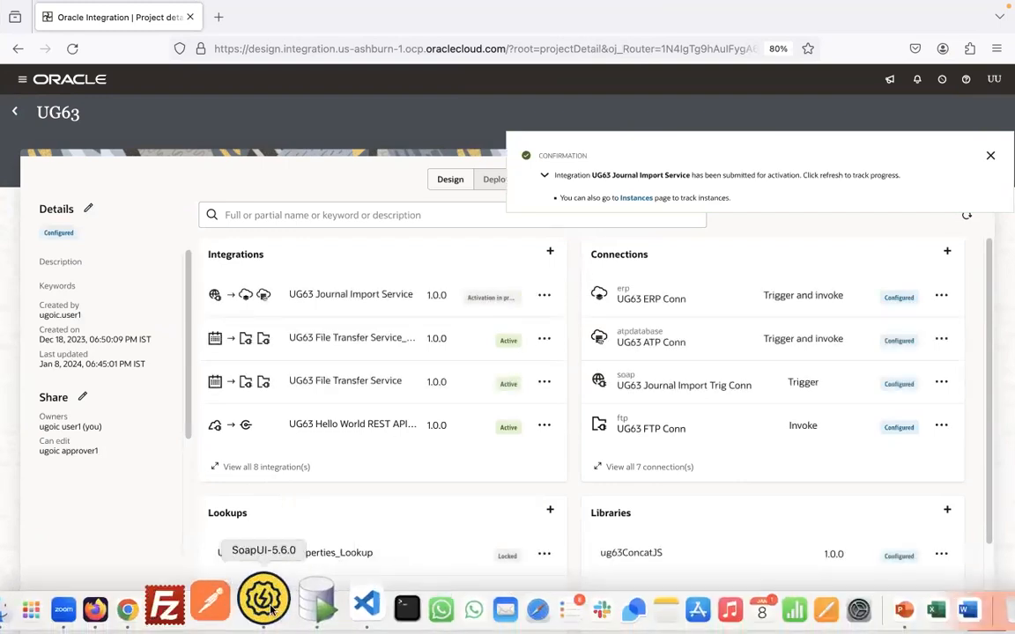
{"action": "left_click", "coordinate": [273, 599]}
Step: Open Request 1 of the UG63_JI project with its editor maximized
{"action": "scroll", "coordinate": [184, 384], "scroll_direction": "down", "scroll_amount": 15}
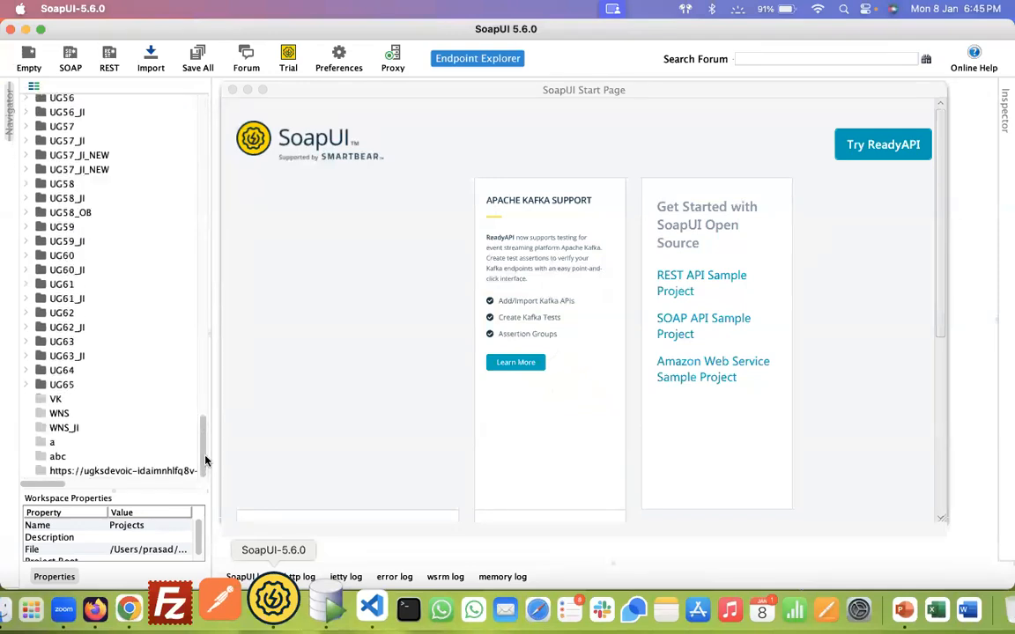
{"action": "left_click", "coordinate": [28, 356]}
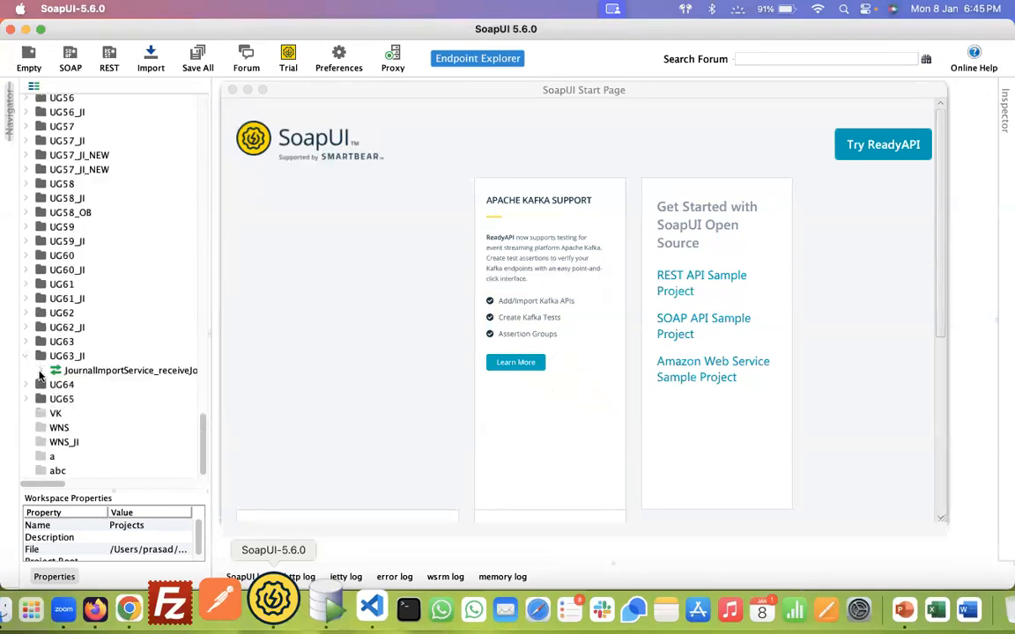
{"action": "left_click", "coordinate": [39, 371]}
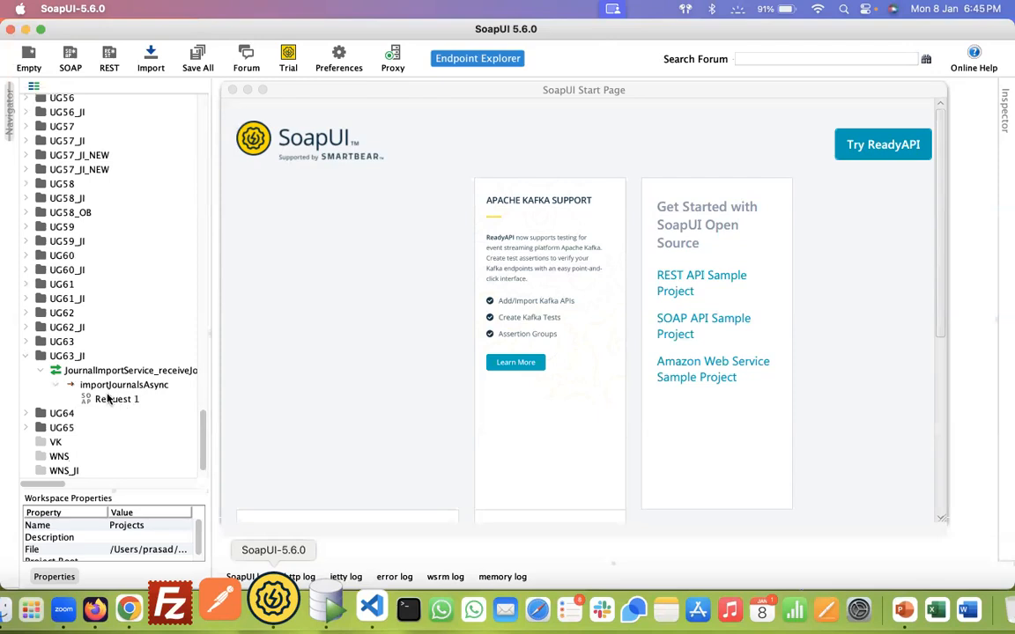
{"action": "double_click", "coordinate": [104, 399]}
{"action": "left_click", "coordinate": [40, 30]}
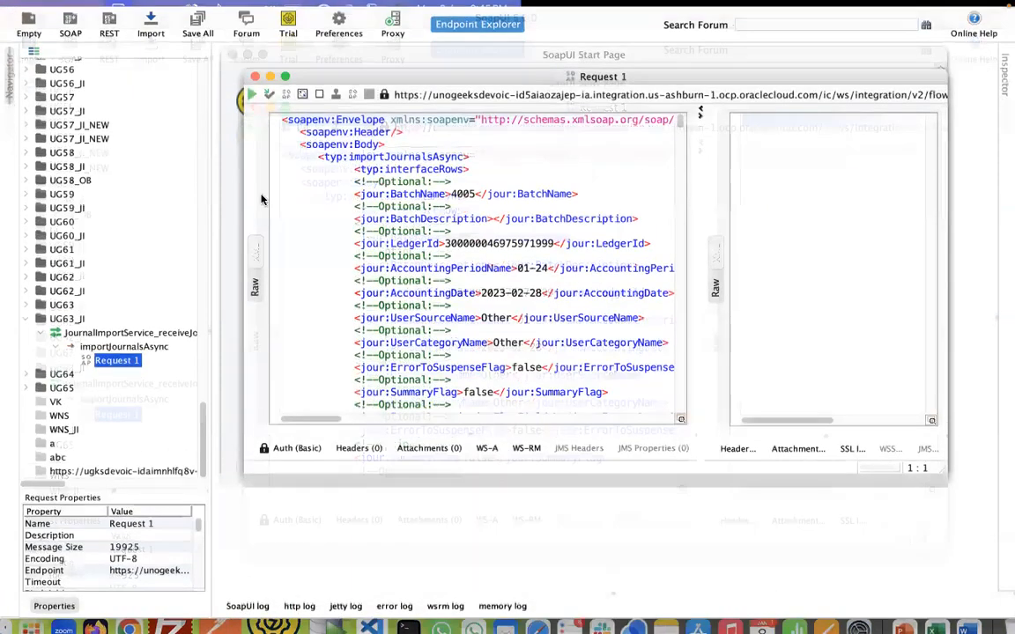
{"action": "left_click", "coordinate": [286, 73]}
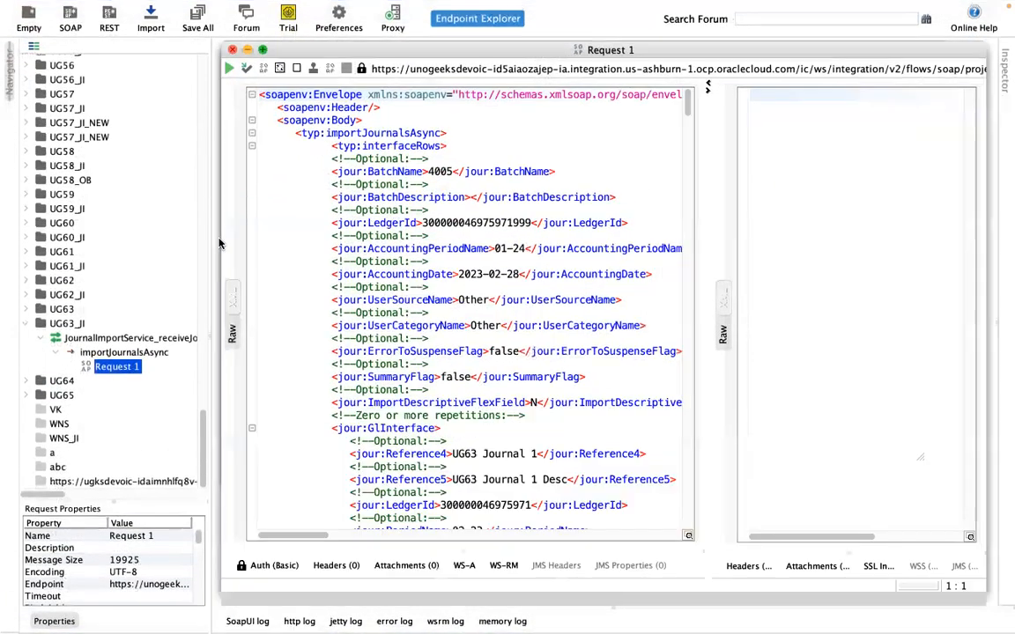
{"action": "left_click_drag", "start_coordinate": [210, 255], "coordinate": [113, 231]}
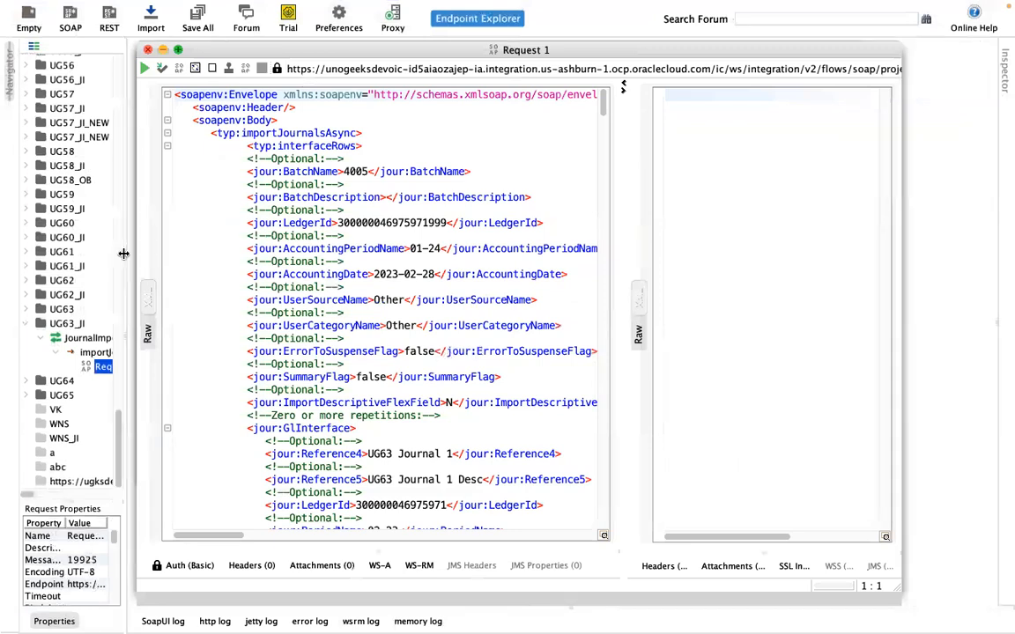
Step: Replace every 4005 in the request with 4006
{"action": "double_click", "coordinate": [356, 171]}
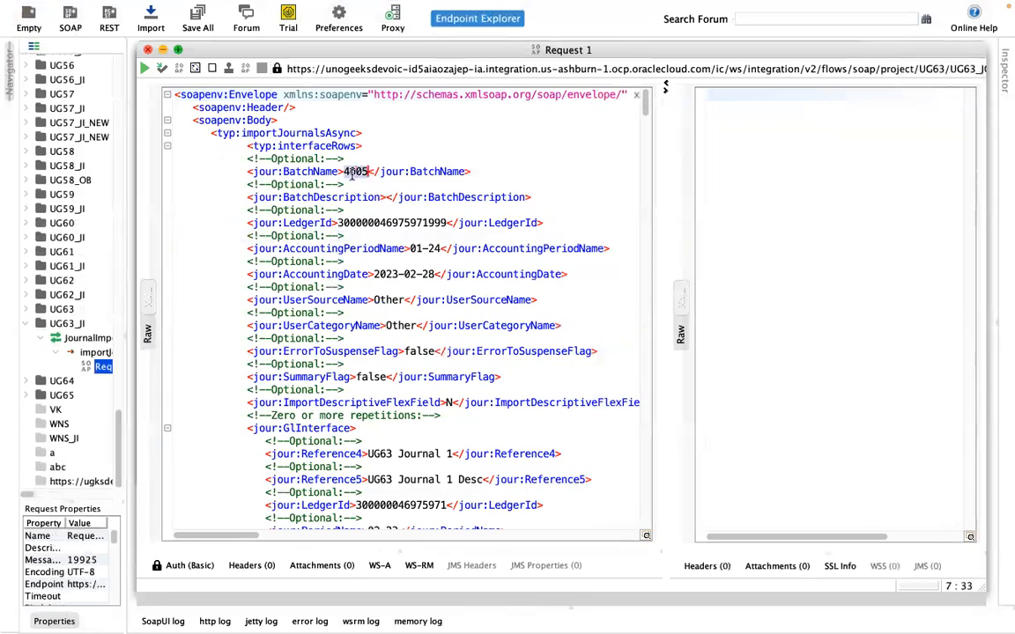
{"action": "key", "text": "super+f"}
{"action": "left_click", "coordinate": [536, 268]}
{"action": "type", "text": "4005"}
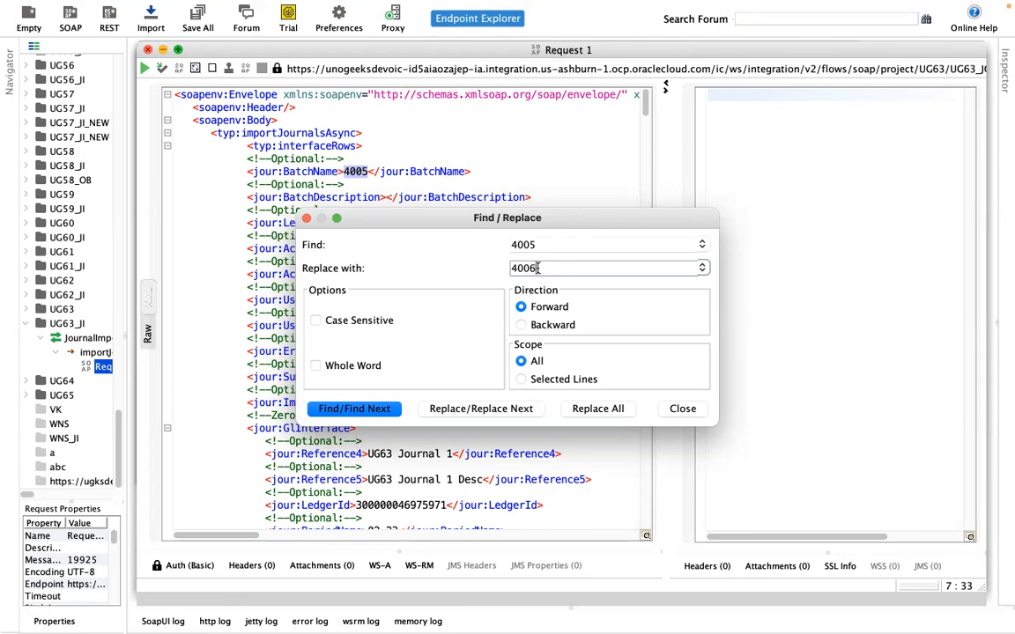
{"action": "left_click", "coordinate": [603, 410]}
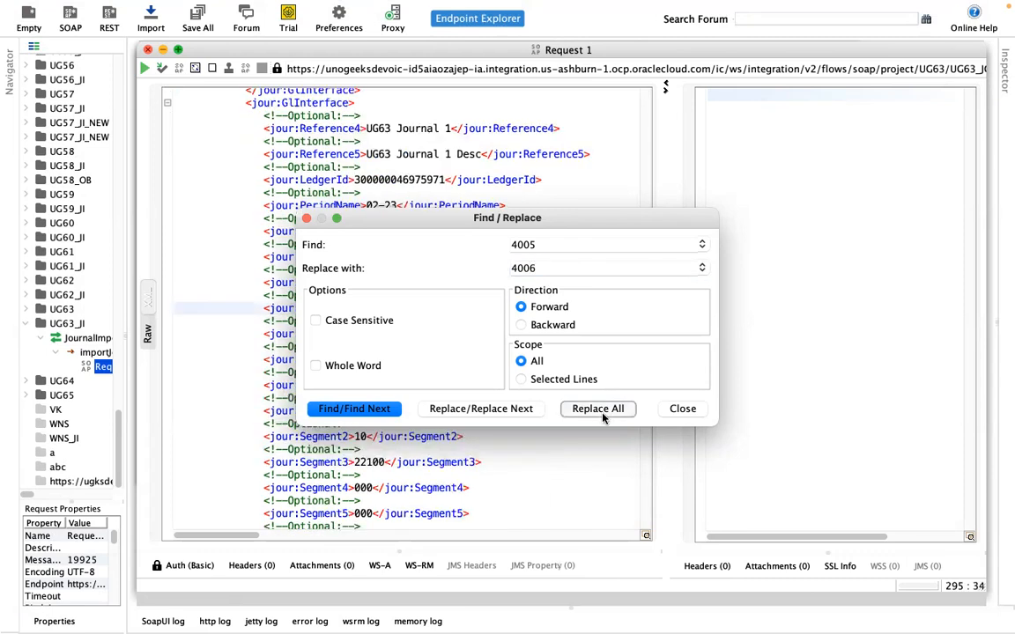
{"action": "left_click", "coordinate": [307, 218]}
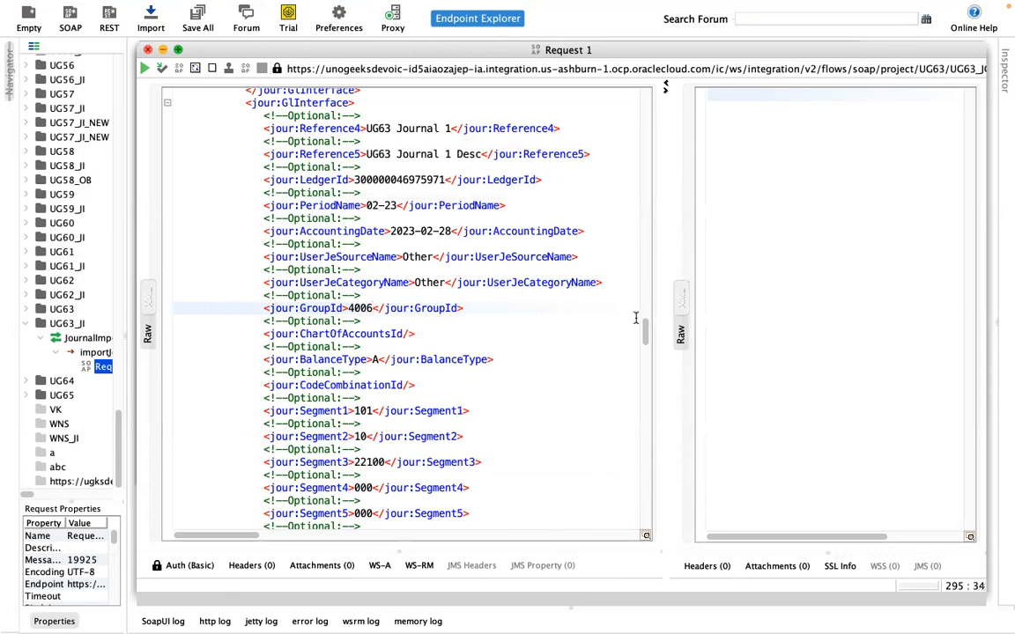
Step: Check the request's LedgerId value and its Basic authentication settings
{"action": "left_click_drag", "start_coordinate": [644, 326], "coordinate": [636, 90]}
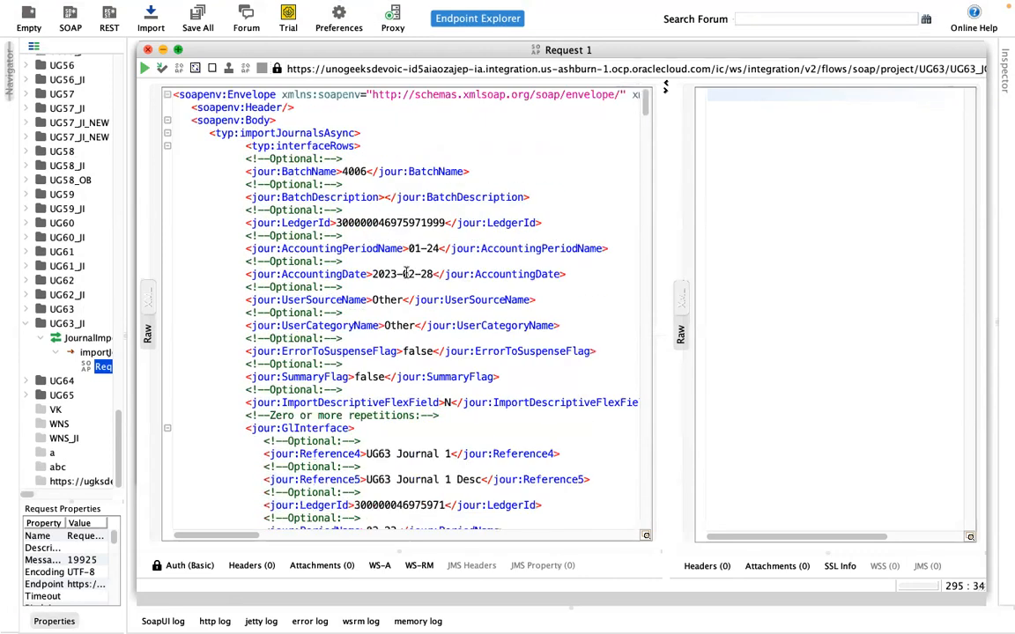
{"action": "double_click", "coordinate": [425, 225]}
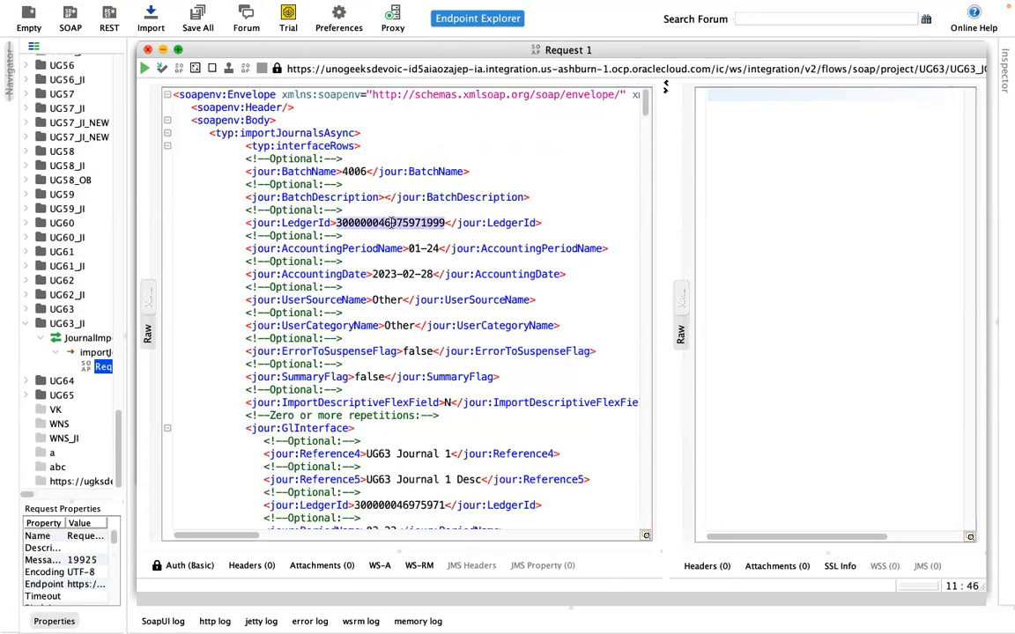
{"action": "left_click", "coordinate": [391, 225]}
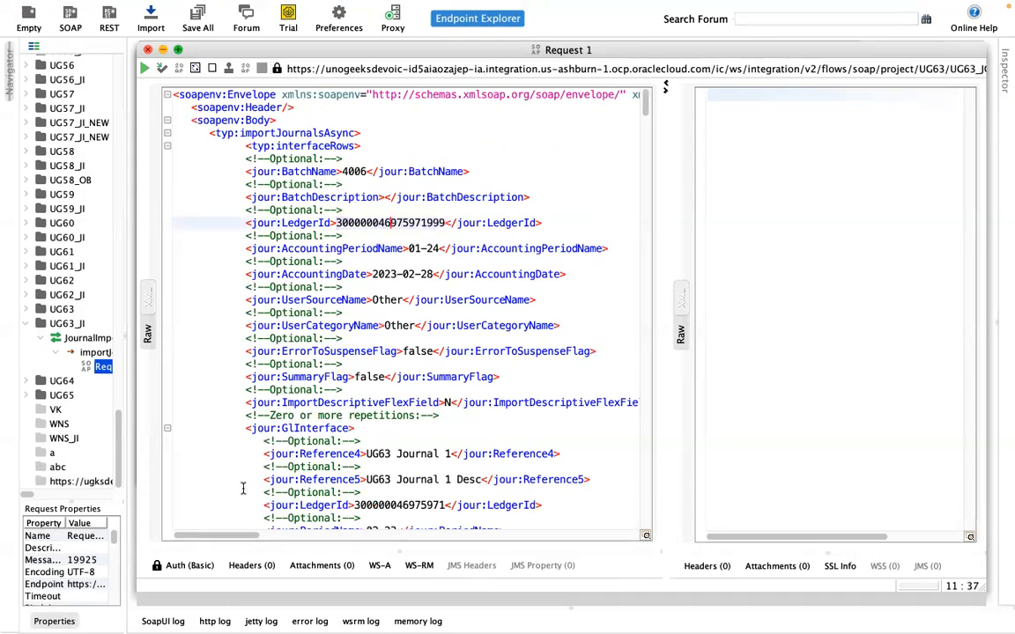
{"action": "left_click", "coordinate": [193, 567]}
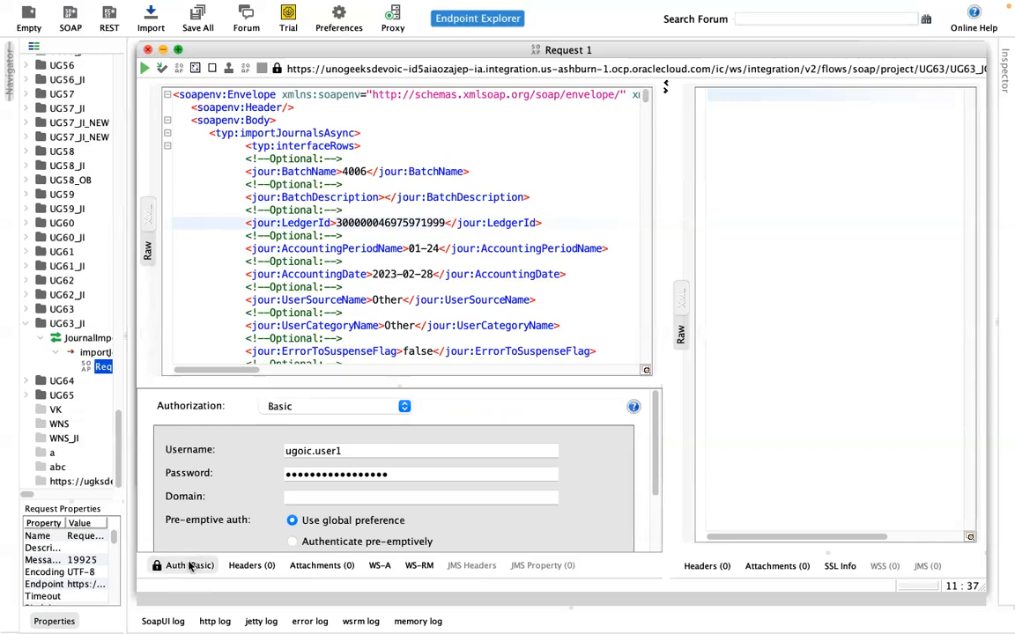
{"action": "left_click", "coordinate": [190, 567]}
{"action": "left_click", "coordinate": [307, 159]}
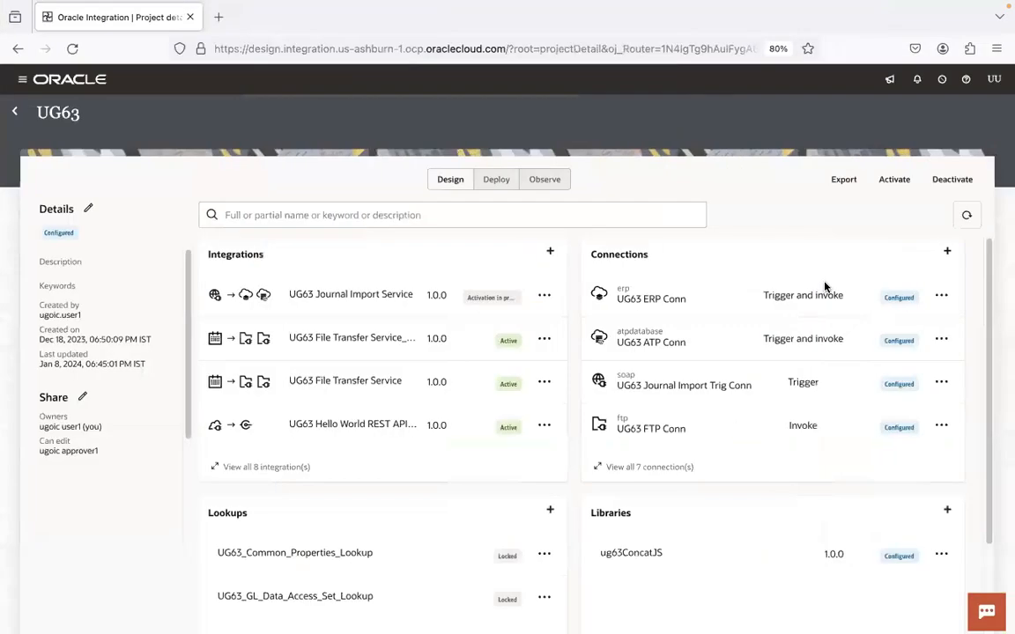
Step: Confirm the service is Active, submit the SoapUI request, and open the OIC Home in a new tab
{"action": "left_click", "coordinate": [966, 215]}
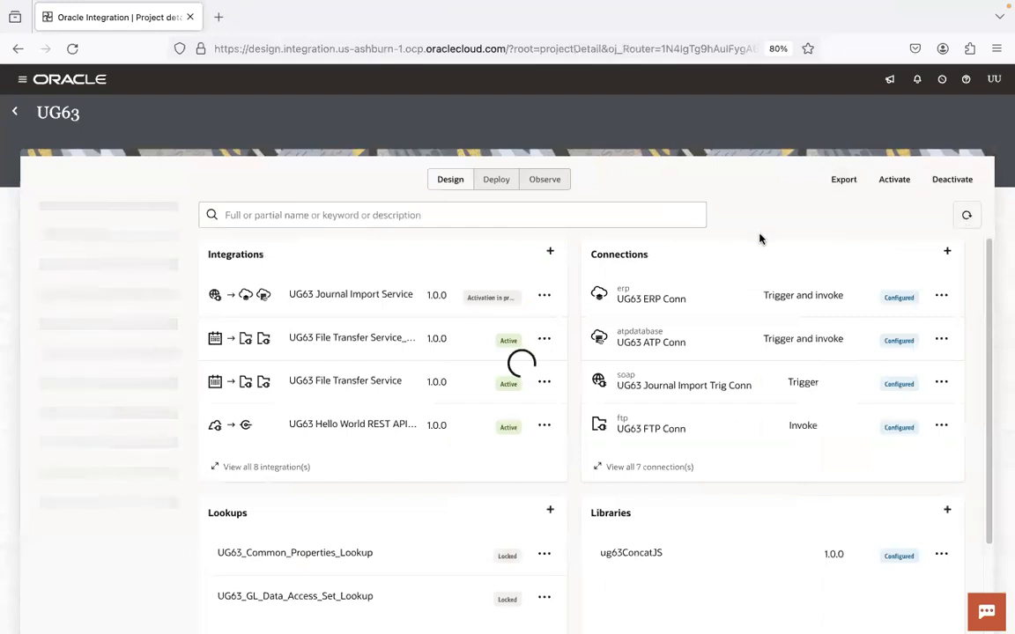
{"action": "key", "text": "ctrl+Left"}
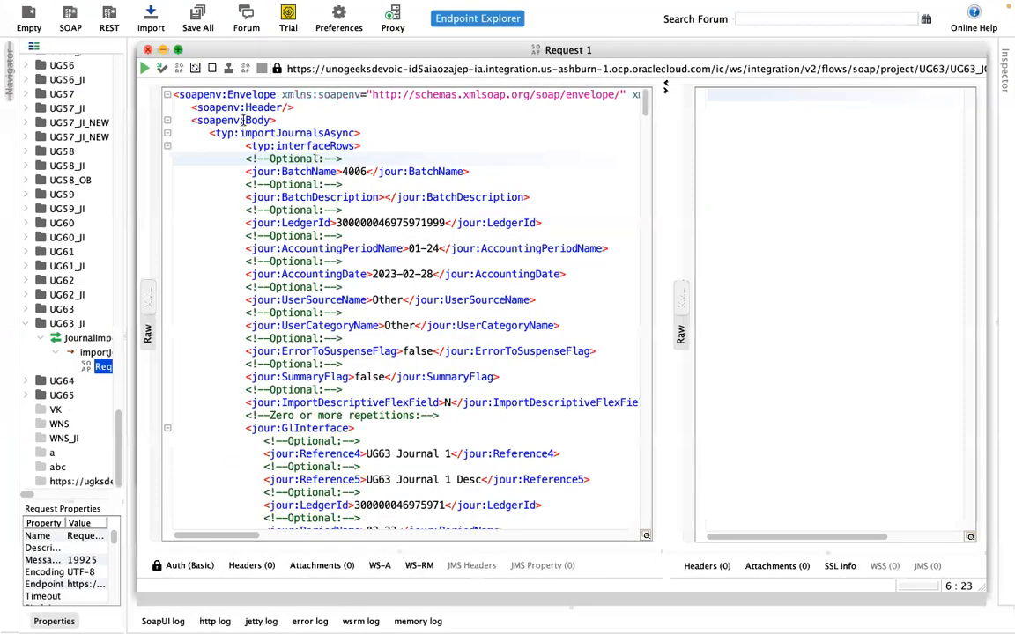
{"action": "left_click", "coordinate": [145, 68]}
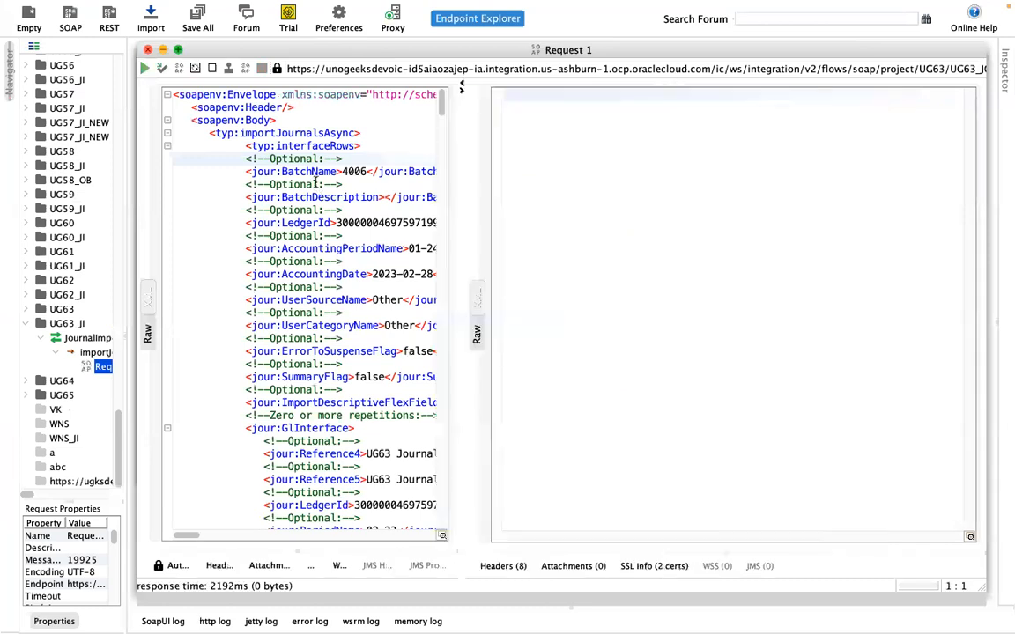
{"action": "key", "text": "ctrl+Right"}
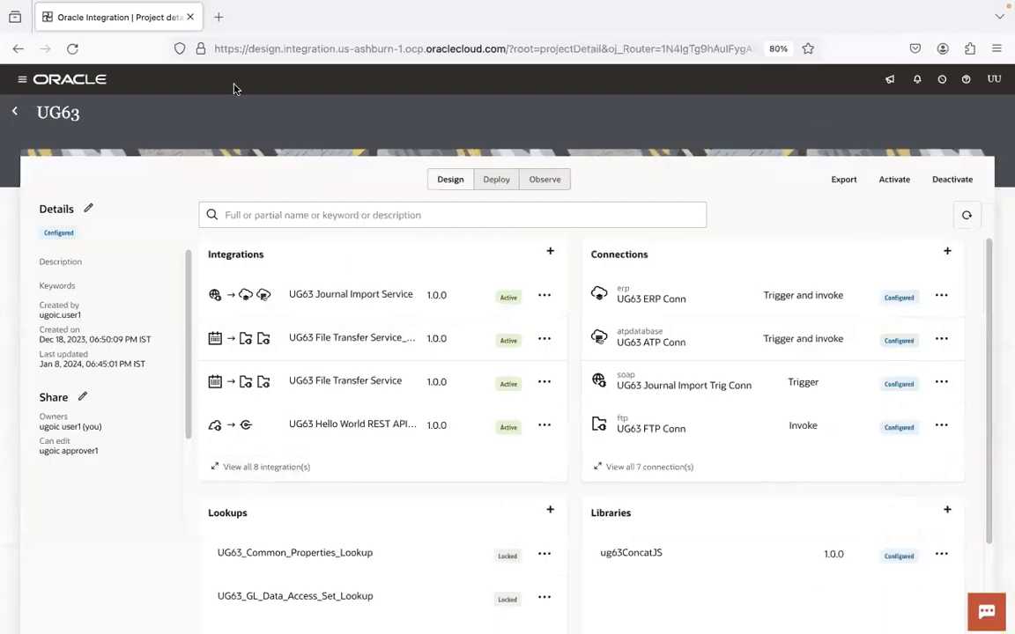
{"action": "left_click", "coordinate": [216, 18]}
{"action": "left_click", "coordinate": [37, 74]}
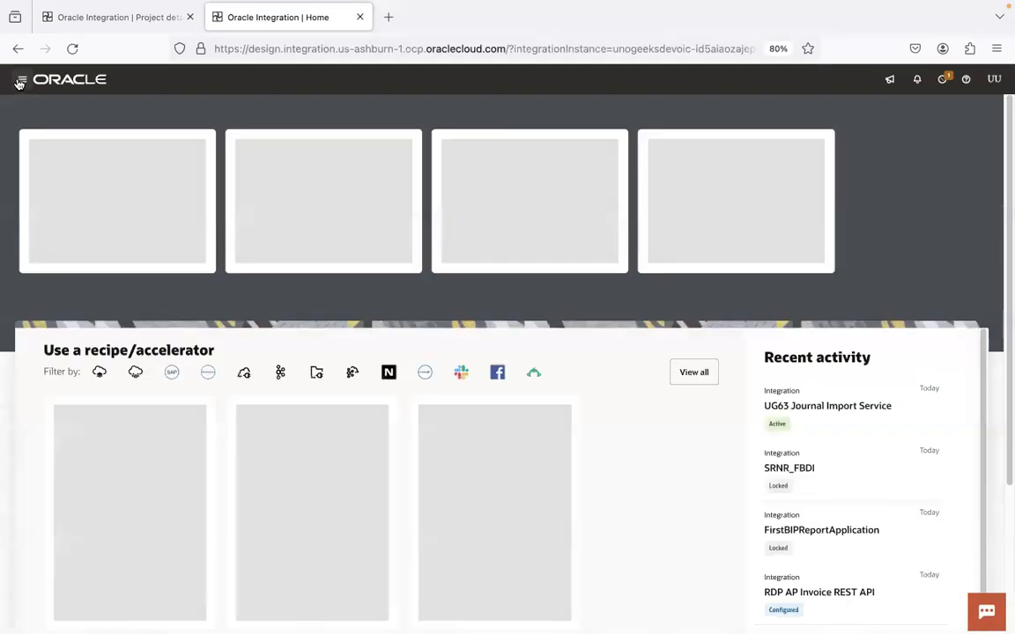
Step: From Observability > Integrations, open the BatchName: 4006 instance of UG63 Journal Import Service
{"action": "left_click", "coordinate": [124, 227]}
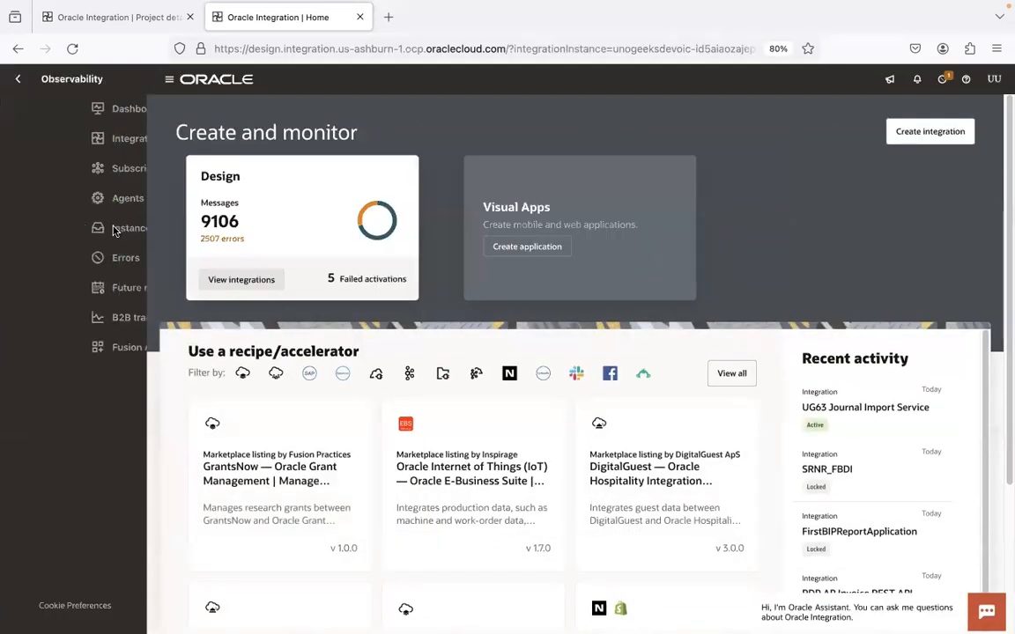
{"action": "left_click", "coordinate": [115, 142]}
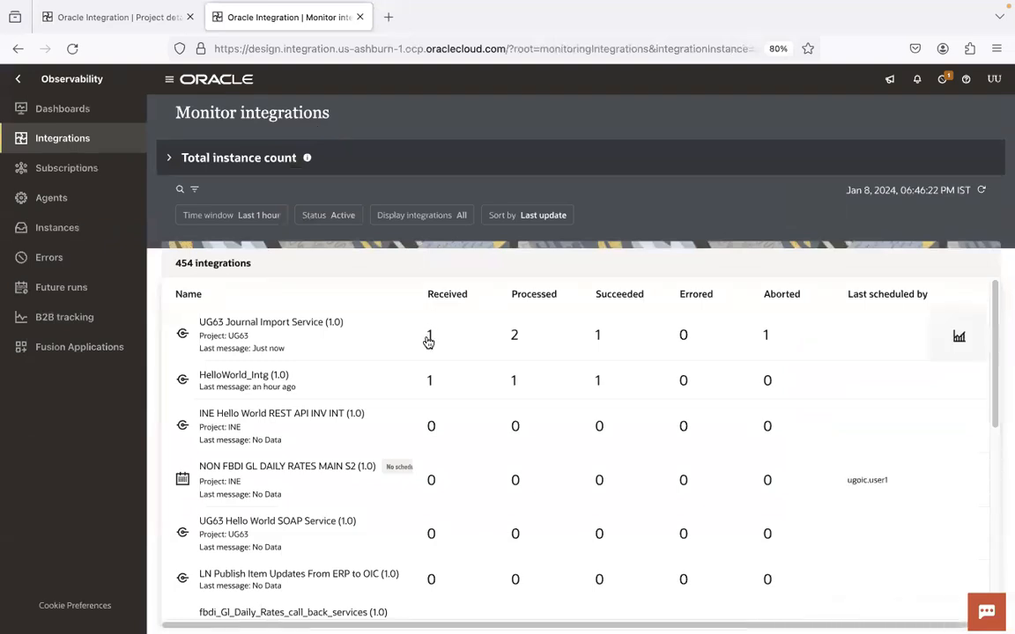
{"action": "left_click", "coordinate": [429, 337]}
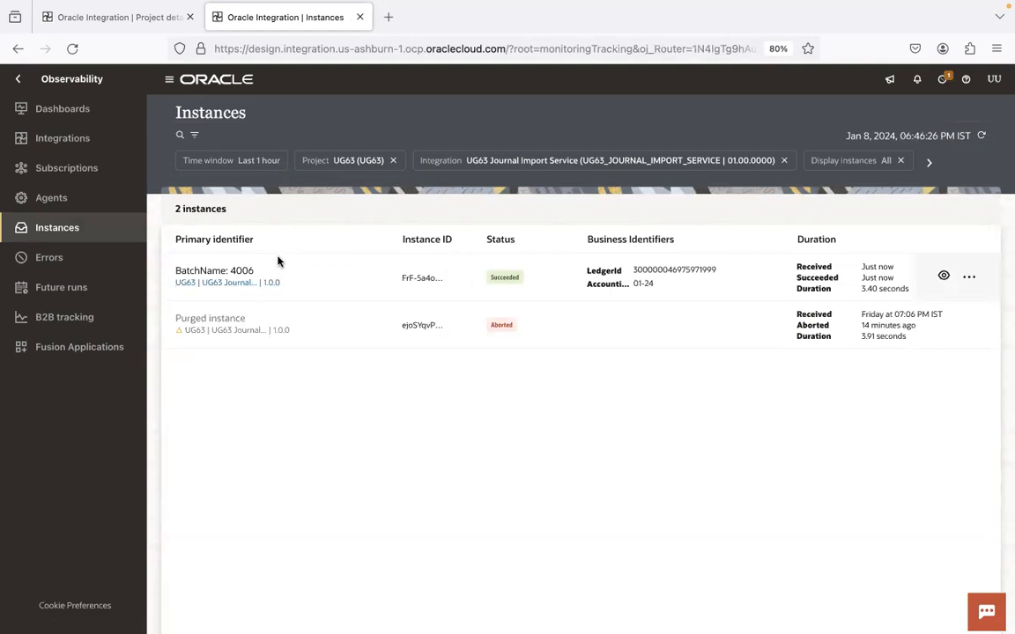
{"action": "left_click", "coordinate": [240, 270]}
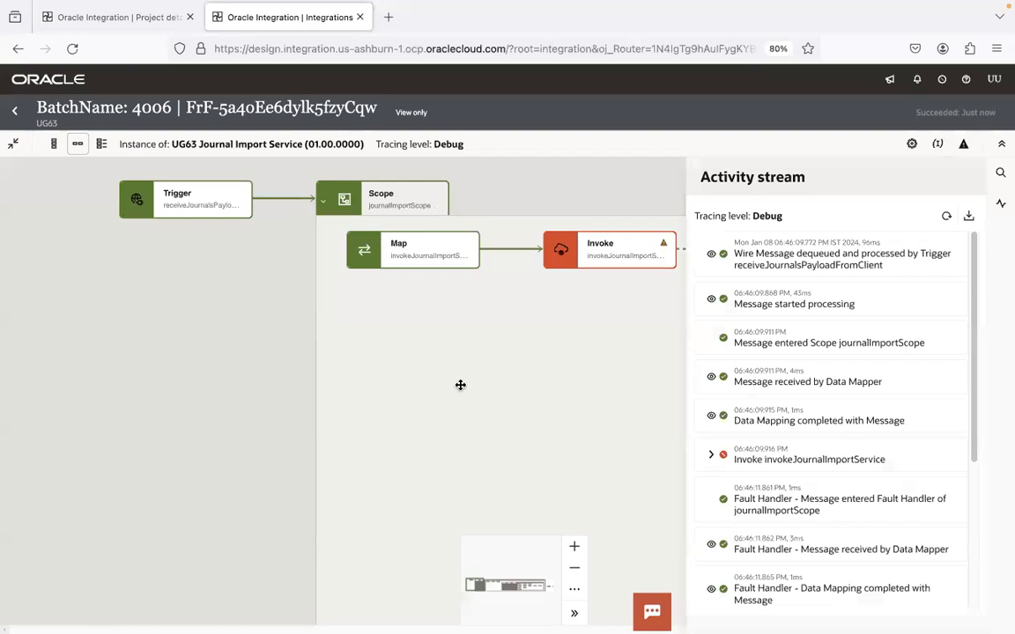
Step: Review the SOAP fault error of the failed Invoke step in the run's activity stream
{"action": "left_click", "coordinate": [460, 385]}
{"action": "left_click", "coordinate": [1000, 203]}
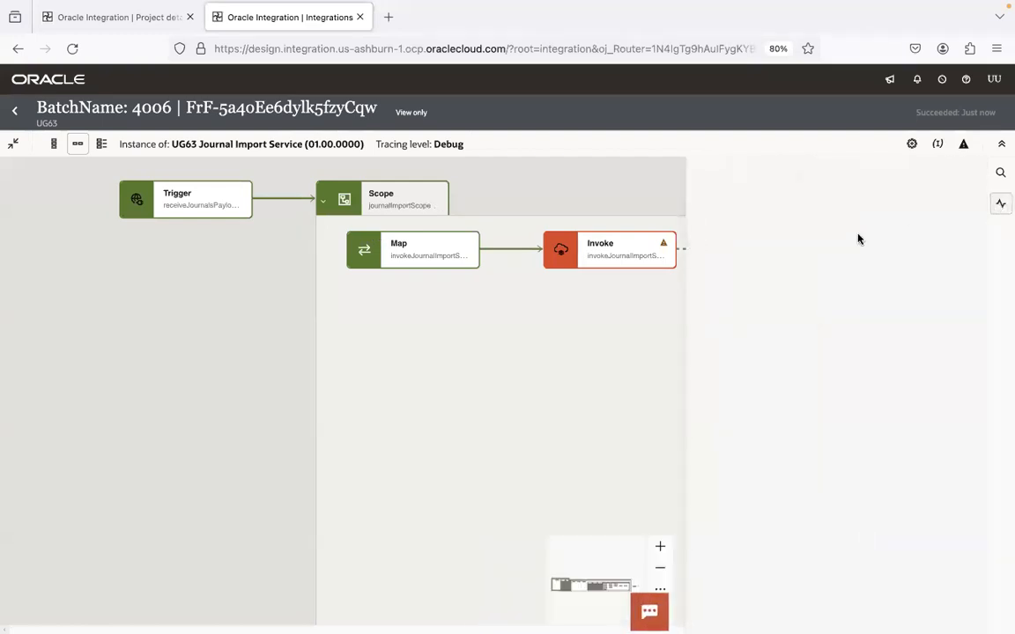
{"action": "left_click", "coordinate": [519, 392]}
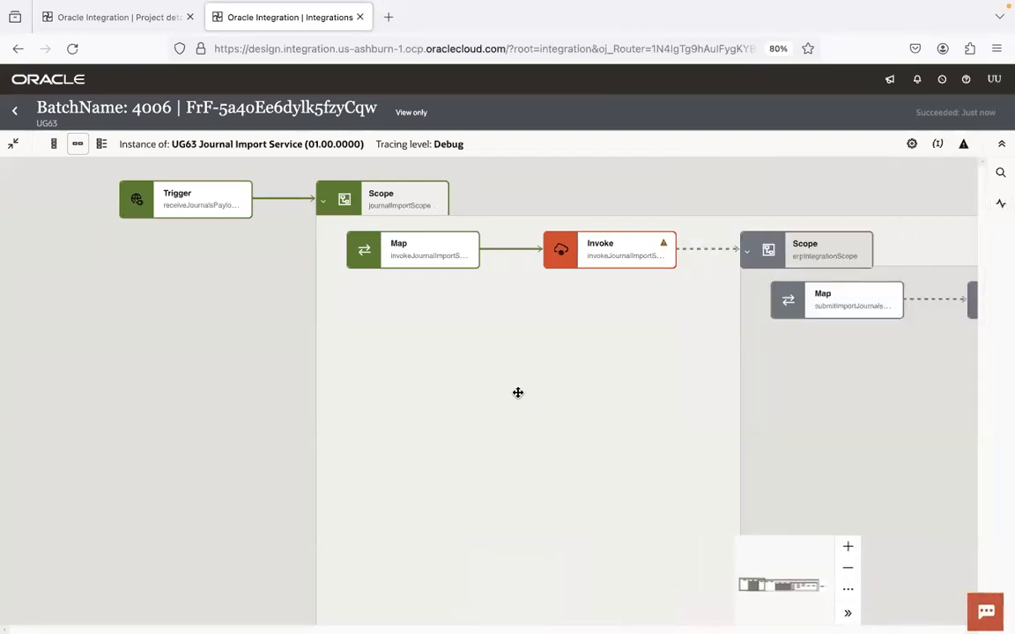
{"action": "left_click_drag", "start_coordinate": [667, 369], "coordinate": [552, 405]}
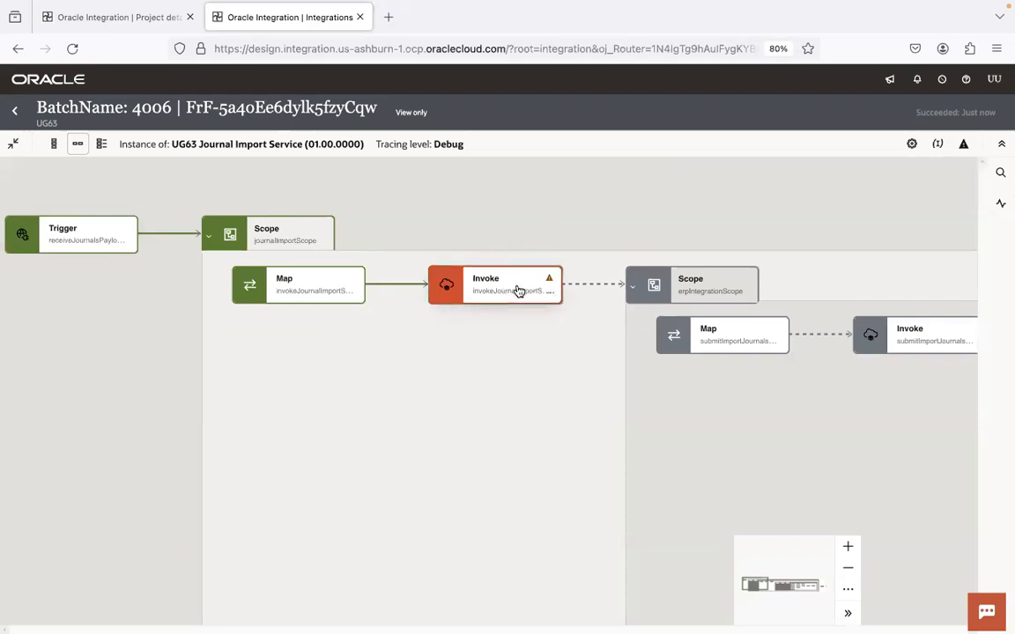
{"action": "left_click", "coordinate": [553, 293]}
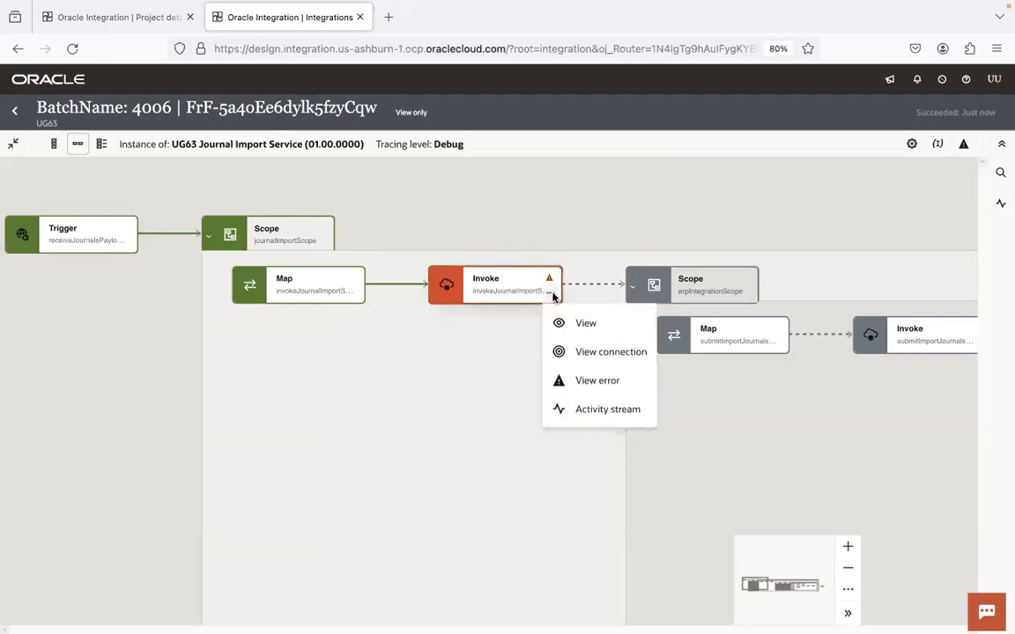
{"action": "left_click", "coordinate": [587, 381]}
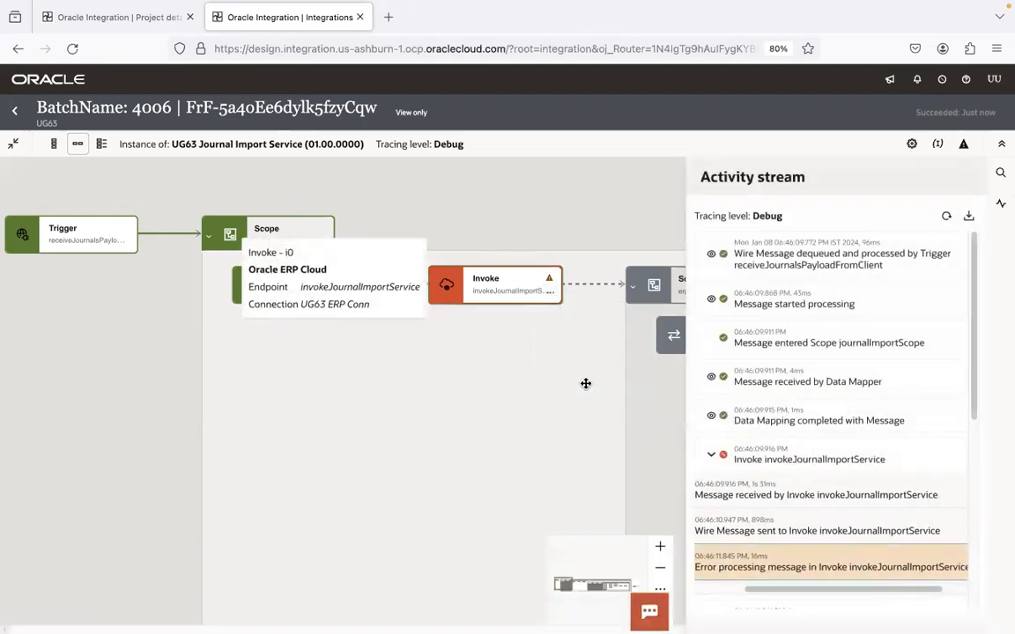
{"action": "left_click_drag", "start_coordinate": [974, 340], "coordinate": [974, 493]}
{"action": "left_click", "coordinate": [727, 305]}
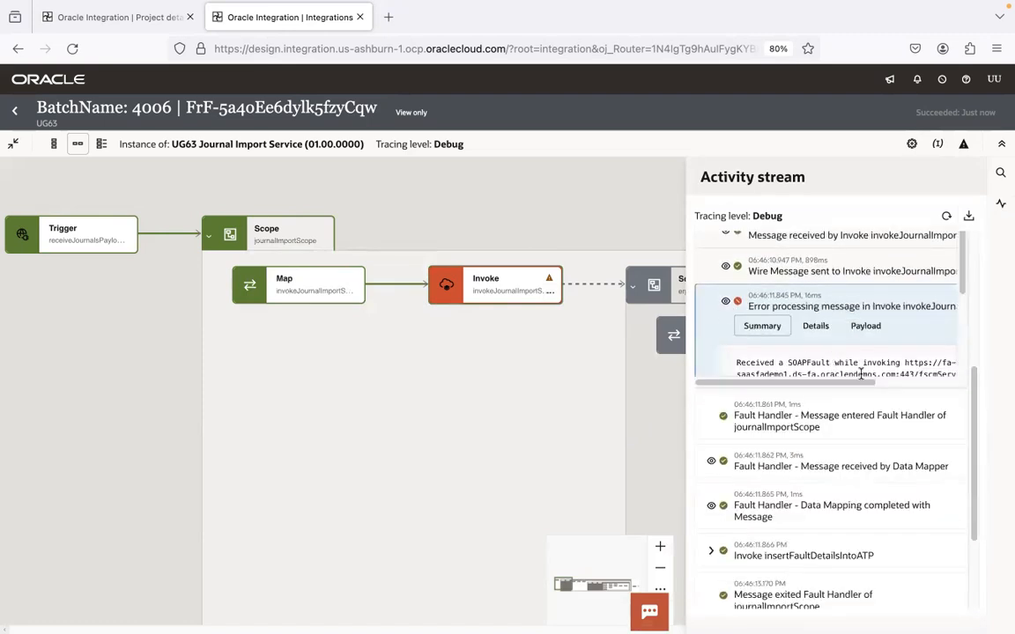
{"action": "scroll", "coordinate": [956, 264], "scroll_direction": "down", "scroll_amount": 5}
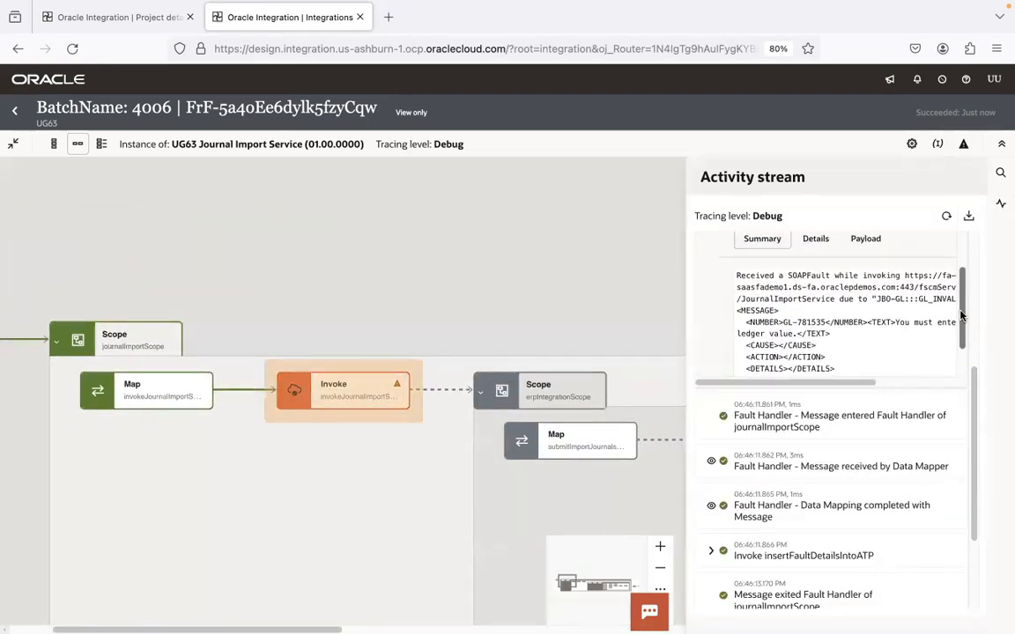
Step: Show journalImportScope's Default Handler fault flow and copy the instance ID from the page title
{"action": "left_click", "coordinate": [494, 309]}
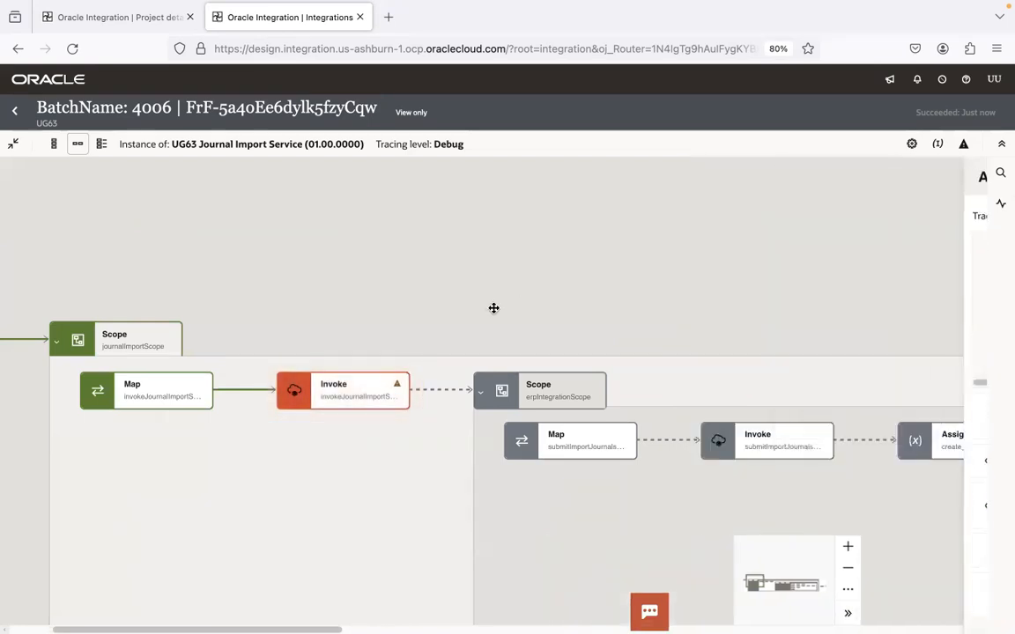
{"action": "left_click", "coordinate": [480, 401]}
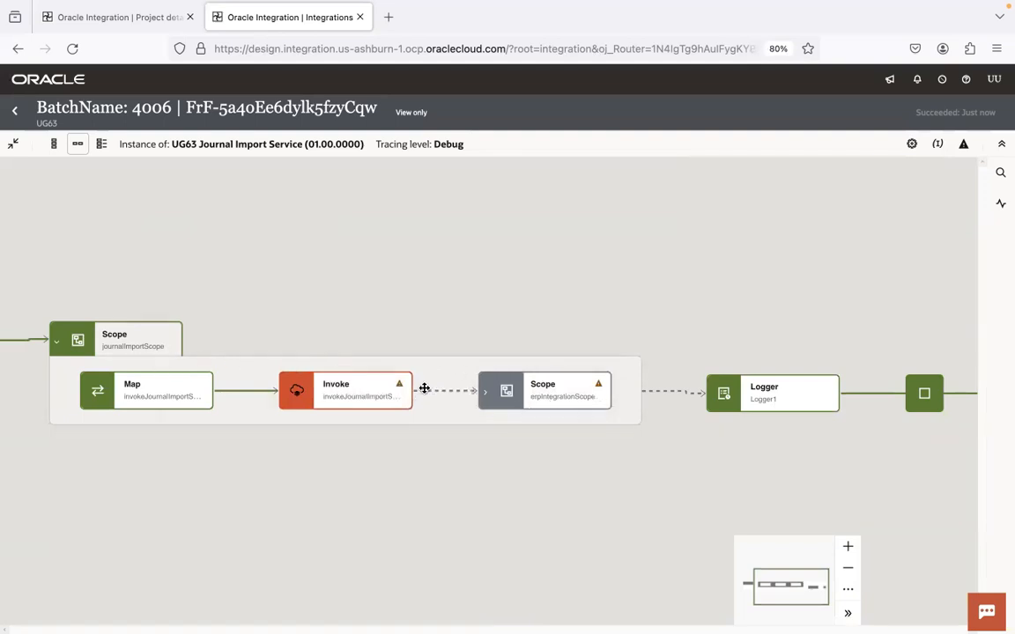
{"action": "left_click", "coordinate": [172, 348]}
{"action": "mouse_move", "coordinate": [290, 430]}
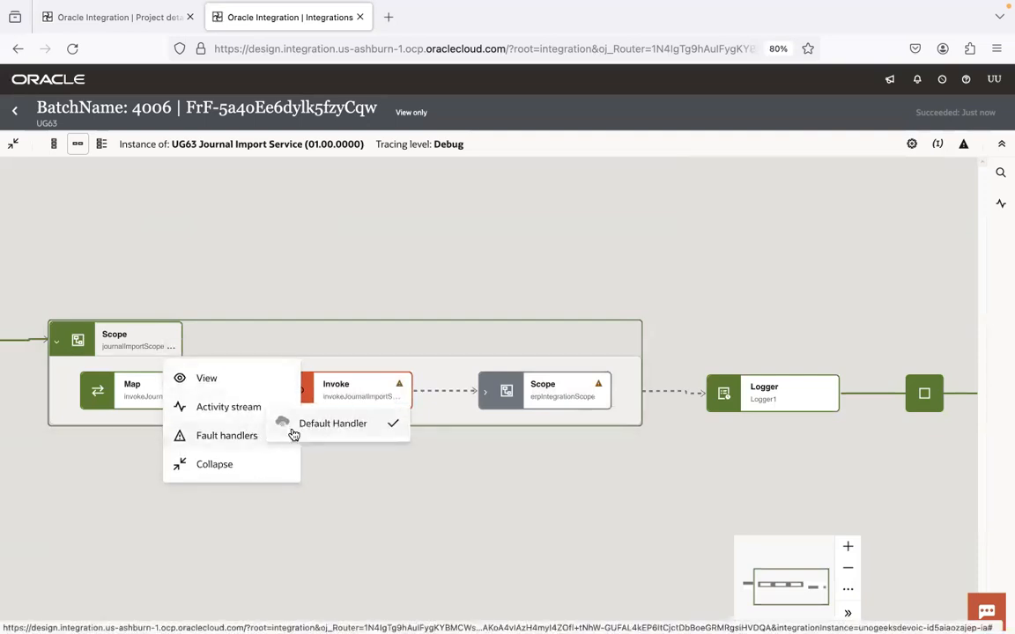
{"action": "left_click", "coordinate": [323, 425]}
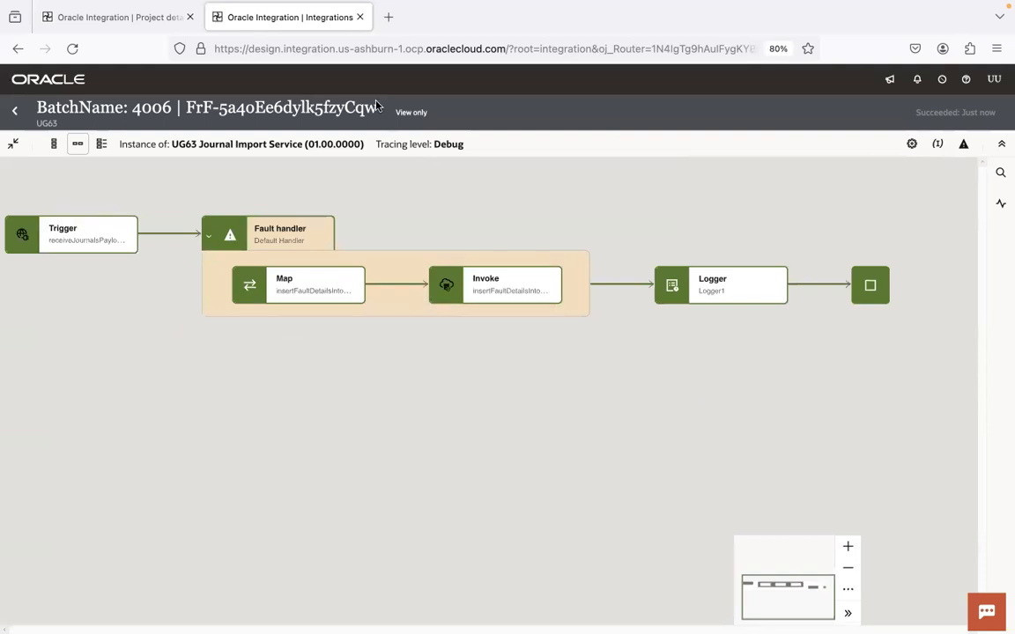
{"action": "left_click_drag", "start_coordinate": [377, 105], "coordinate": [188, 105]}
{"action": "key", "text": "ctrl+c"}
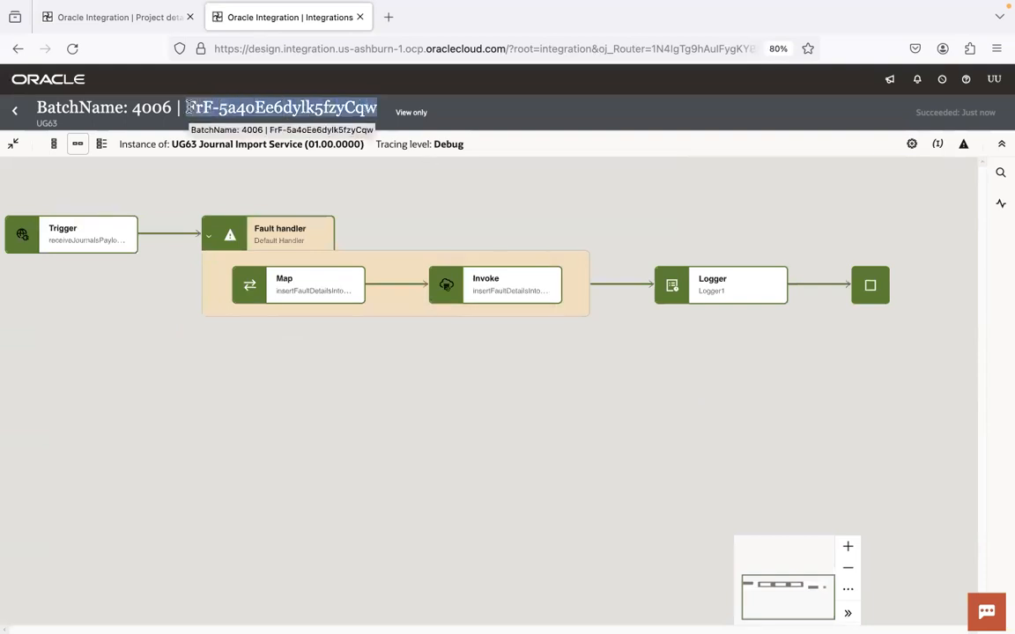
{"action": "key", "text": "super+Tab"}
{"action": "key", "text": "super+Tab"}
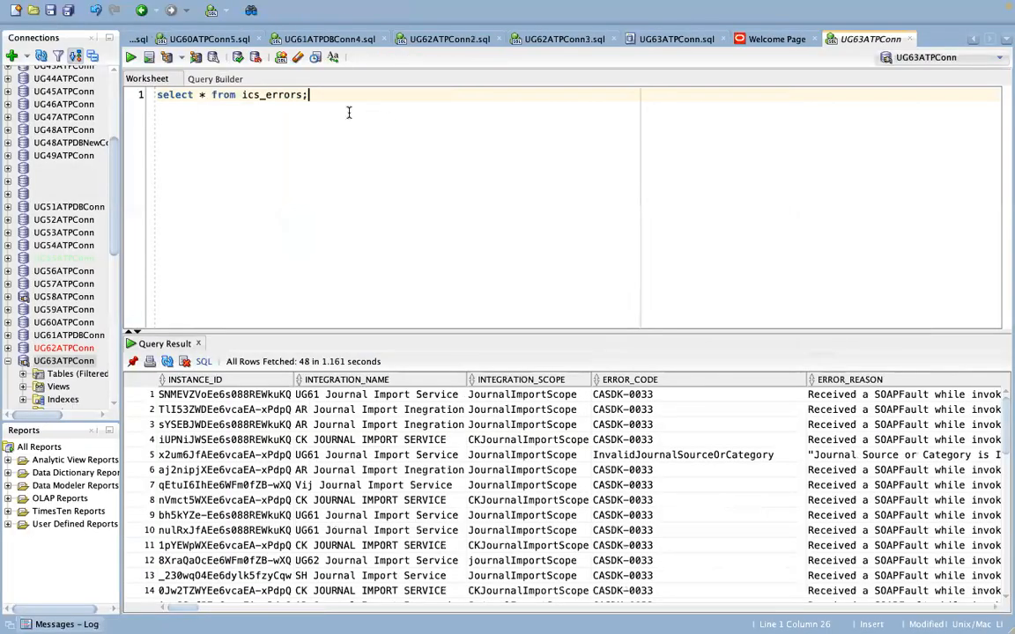
Step: Filter the ics_errors query with where instance_id equal to the pasted ID and run it
{"action": "type", "text": "where"}
{"action": "key", "text": "BackSpace"}
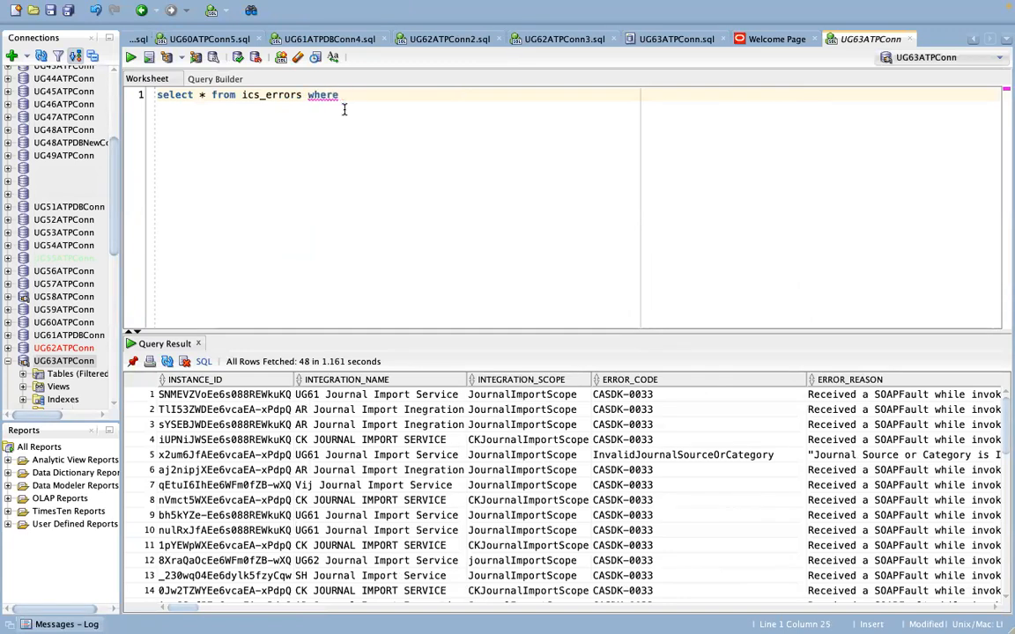
{"action": "left_click", "coordinate": [374, 91]}
{"action": "type", "text": "instance_id = '"}
{"action": "key", "text": "ctrl+v"}
{"action": "type", "text": "';"}
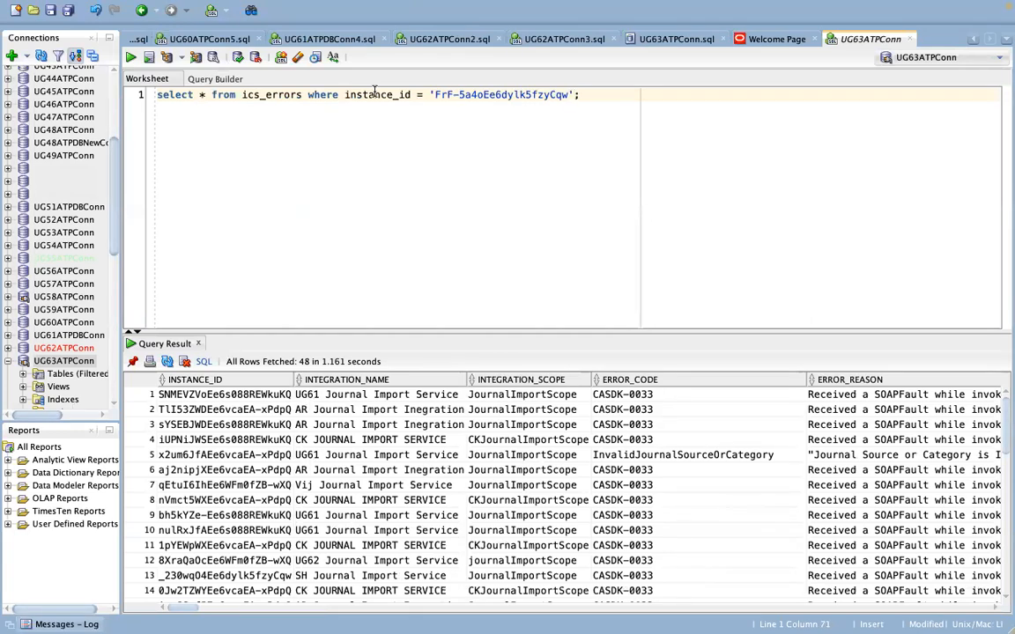
{"action": "key", "text": "ctrl+a"}
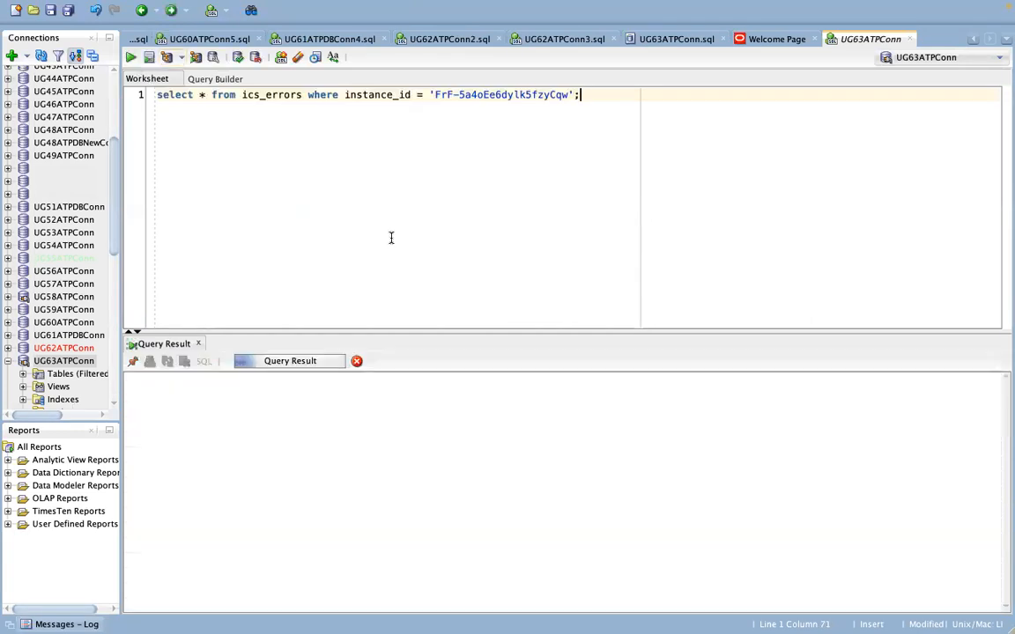
{"action": "key", "text": "ctrl+Left"}
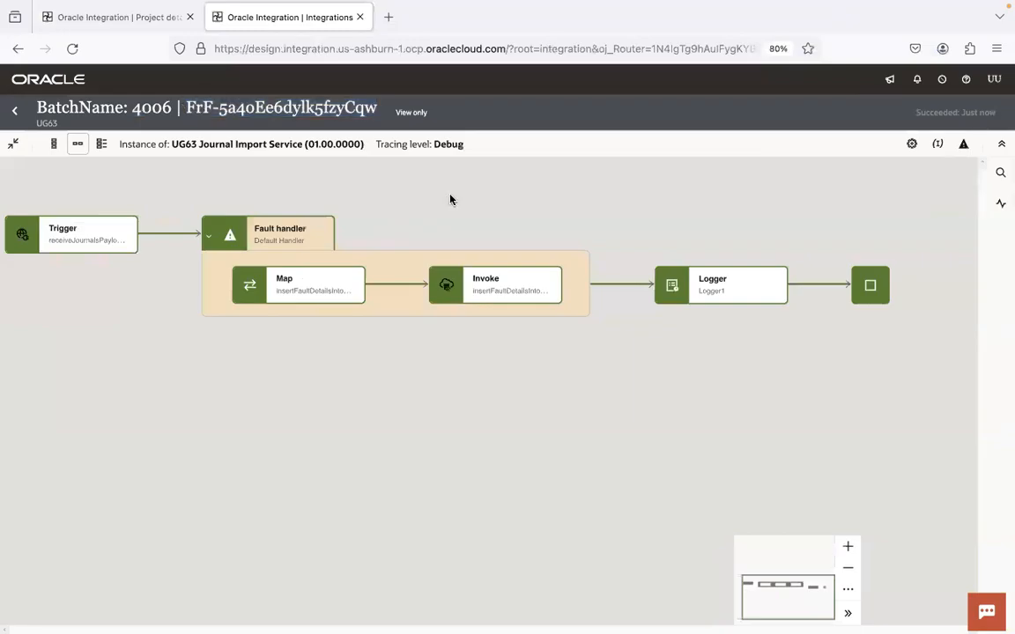
{"action": "key", "text": "ctrl+Right"}
Step: Check the result row's INSTANCE_ID, INTEGRATION_NAME and journalImport INTEGRATION_SCOPE against the integration run
{"action": "left_click", "coordinate": [270, 397]}
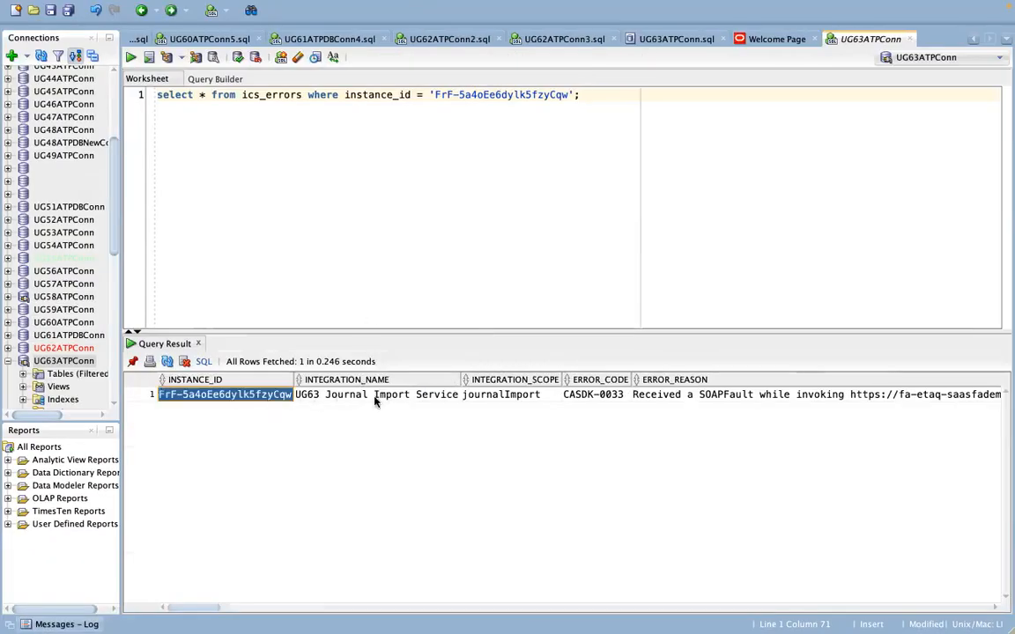
{"action": "left_click", "coordinate": [406, 397]}
{"action": "key", "text": "ctrl+Left"}
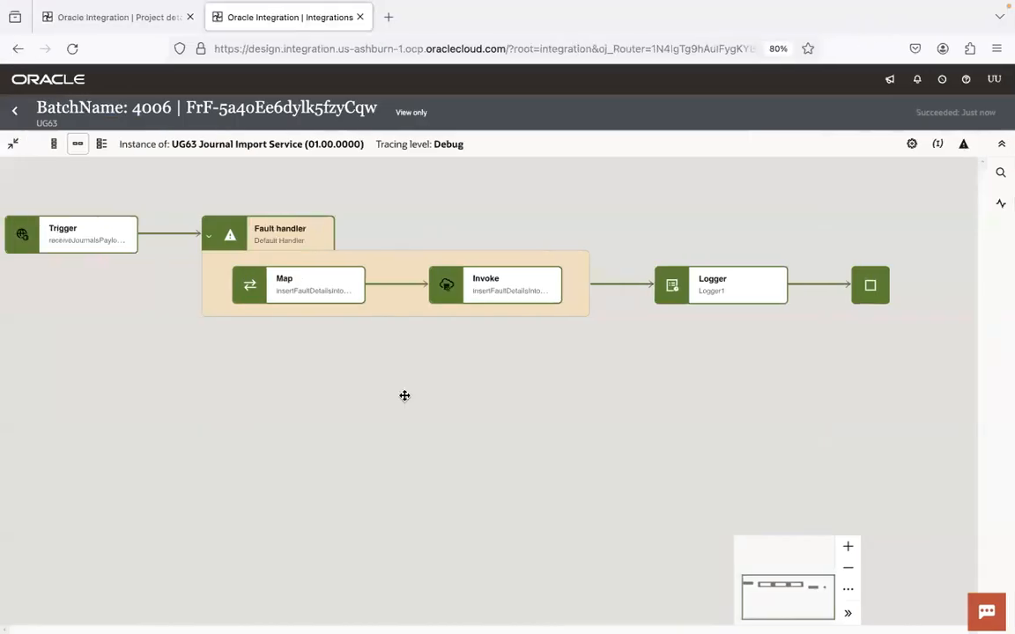
{"action": "key", "text": "ctrl+Right"}
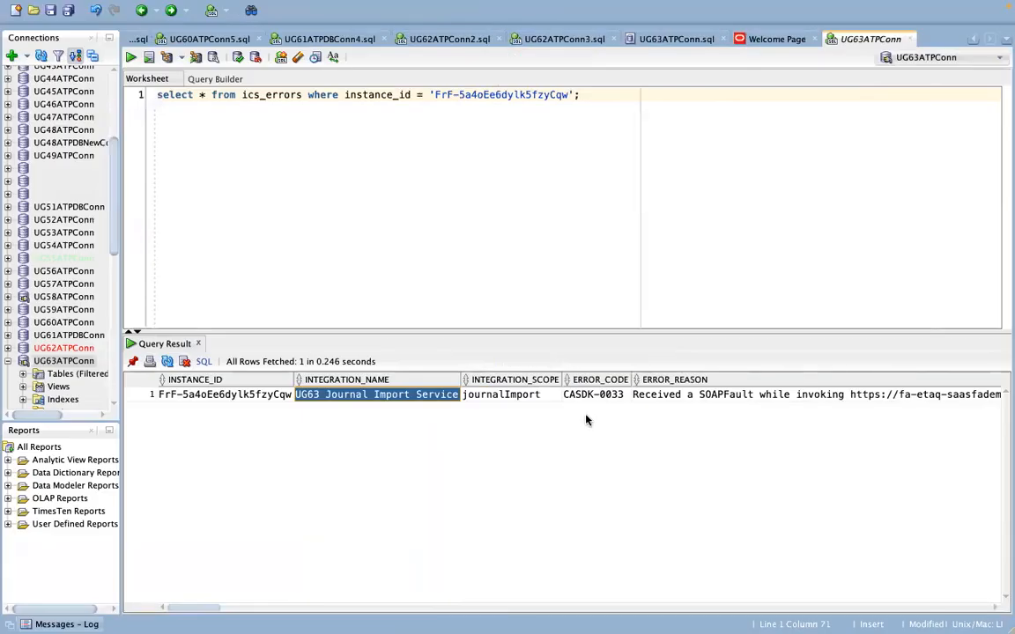
{"action": "left_click", "coordinate": [539, 396]}
{"action": "key", "text": "ctrl+Left"}
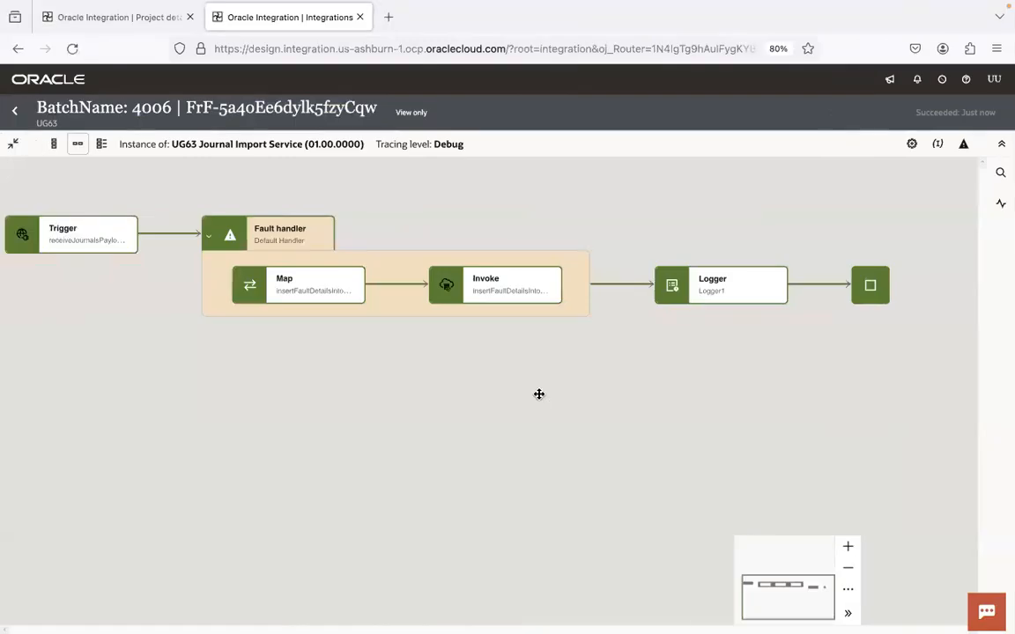
{"action": "left_click", "coordinate": [209, 235]}
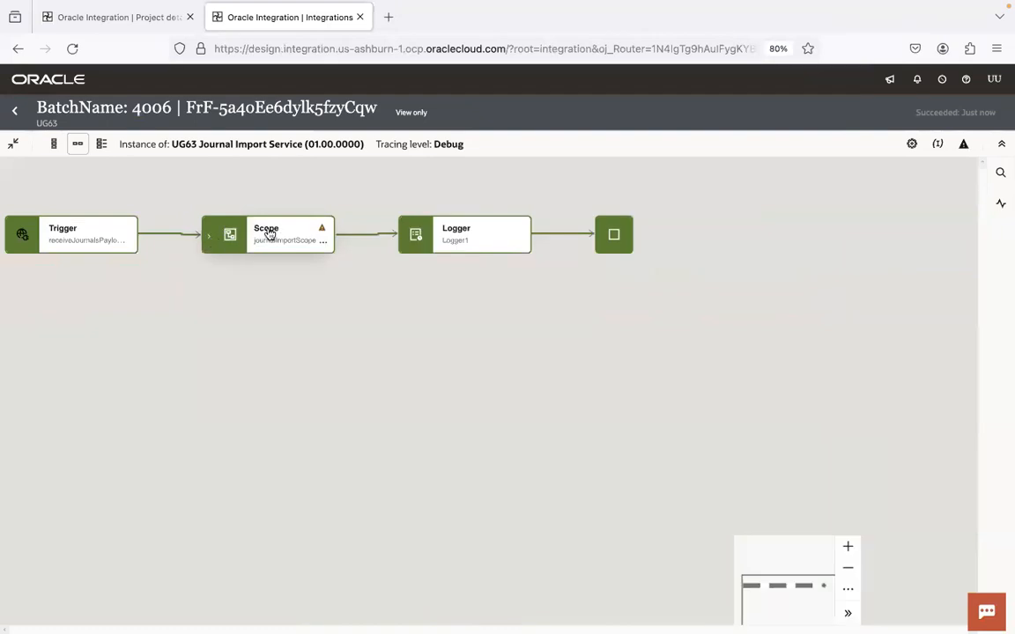
{"action": "key", "text": "ctrl+Right"}
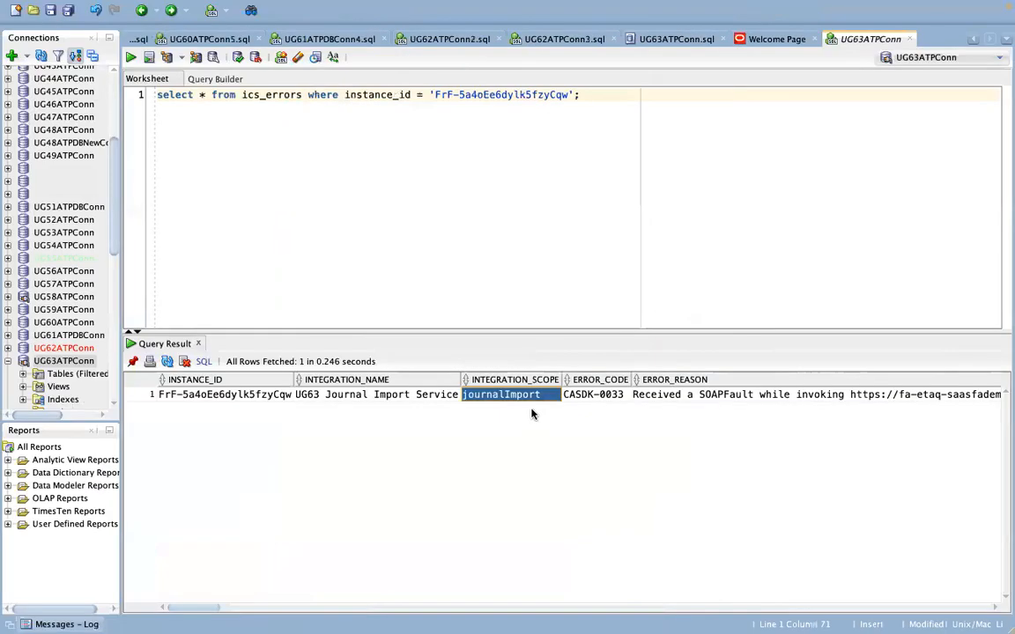
Step: Read the row's ERROR_CODE CASDK-0033, ERROR_REASON and ERROR_DETAILS values
{"action": "left_click", "coordinate": [606, 398]}
{"action": "key", "text": "Right"}
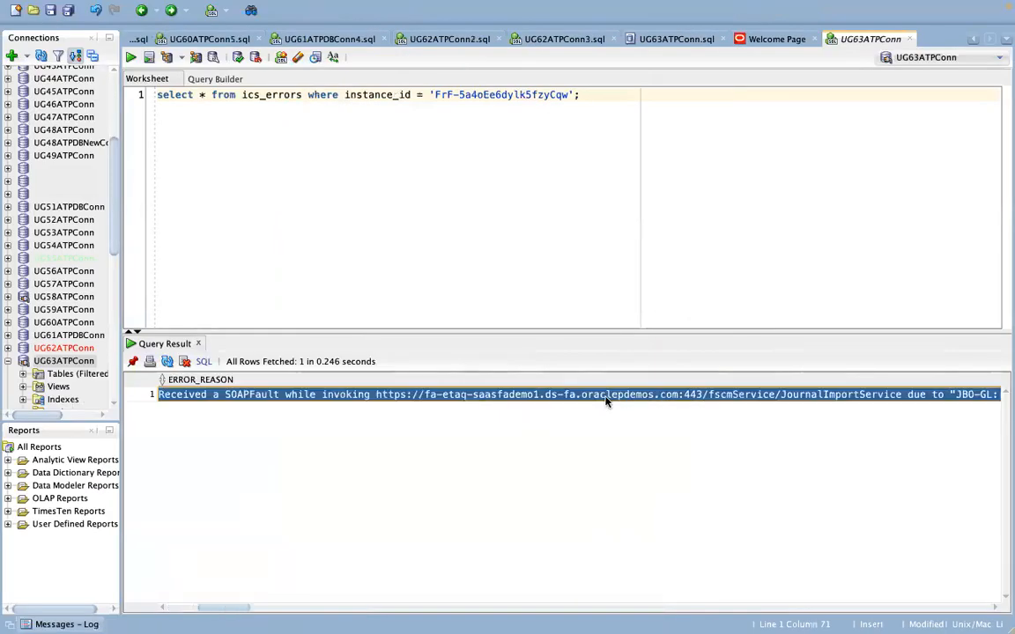
{"action": "key", "text": "Right"}
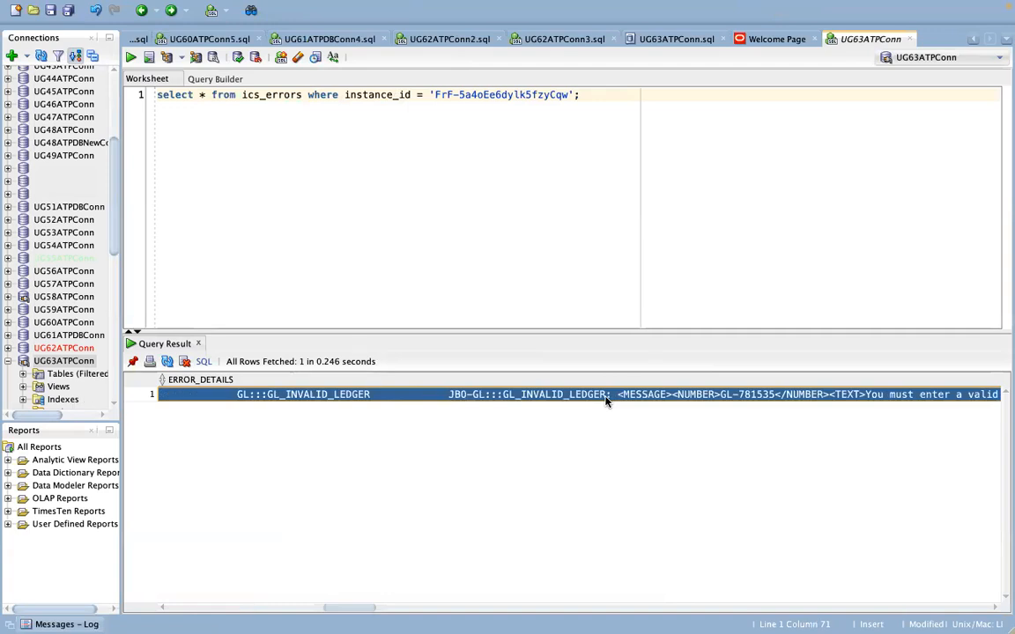
{"action": "key", "text": "ctrl+Left"}
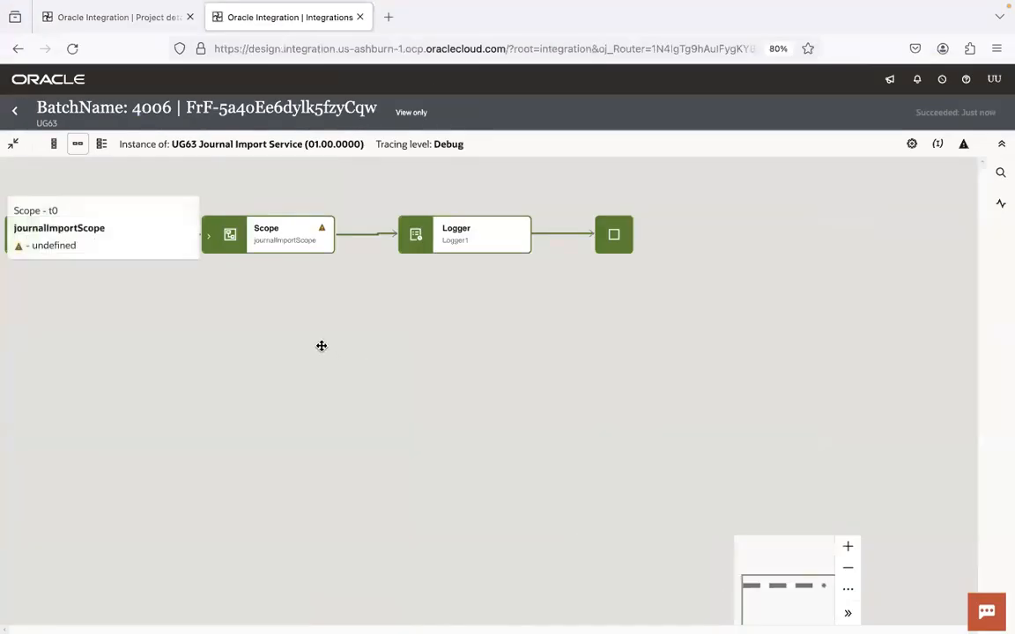
Step: Dismiss the scope popup and view Logger1's logged message in the activity stream
{"action": "left_click", "coordinate": [318, 341]}
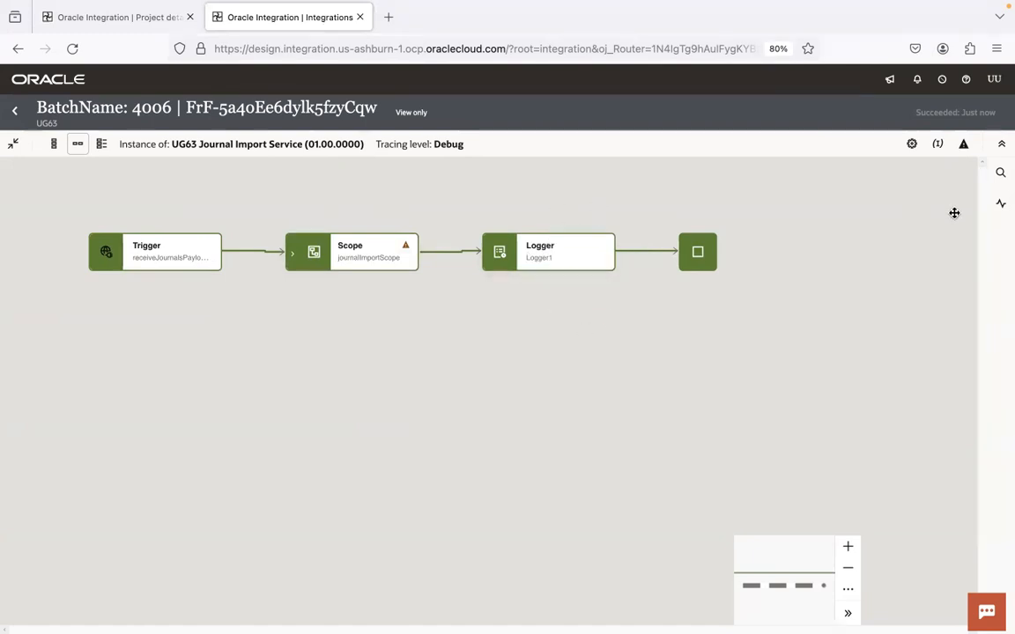
{"action": "left_click", "coordinate": [1000, 203]}
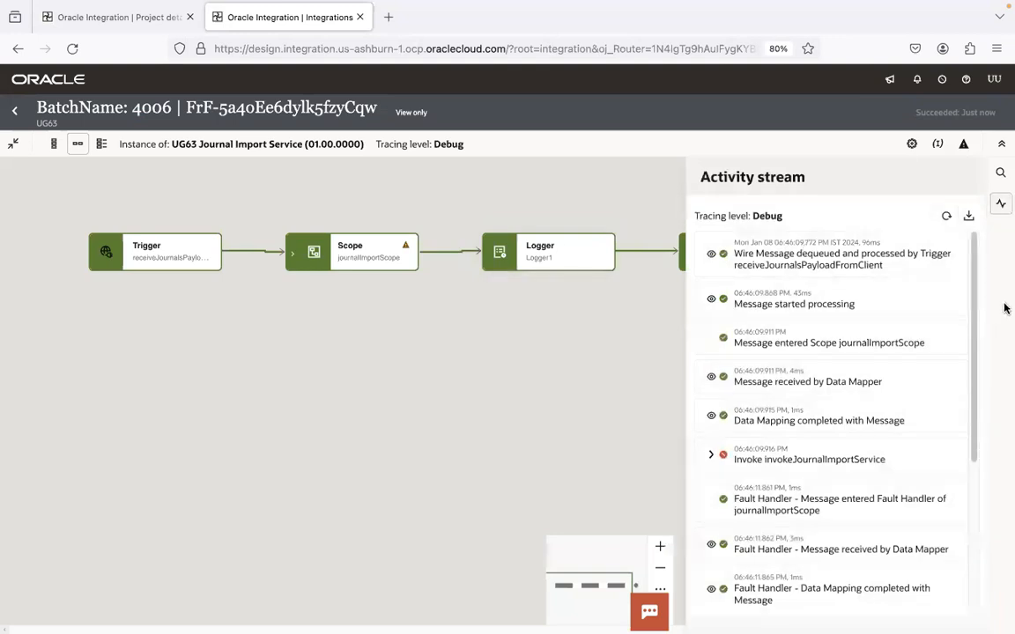
{"action": "scroll", "coordinate": [972, 450], "scroll_direction": "down", "scroll_amount": 1}
{"action": "scroll", "coordinate": [972, 449], "scroll_direction": "down", "scroll_amount": 3}
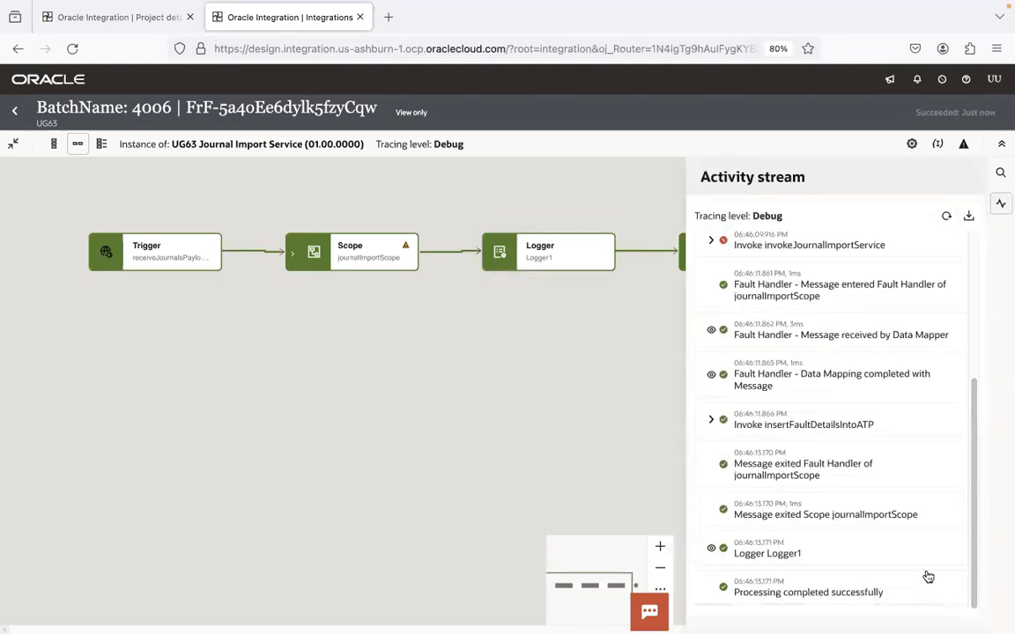
{"action": "left_click", "coordinate": [714, 550]}
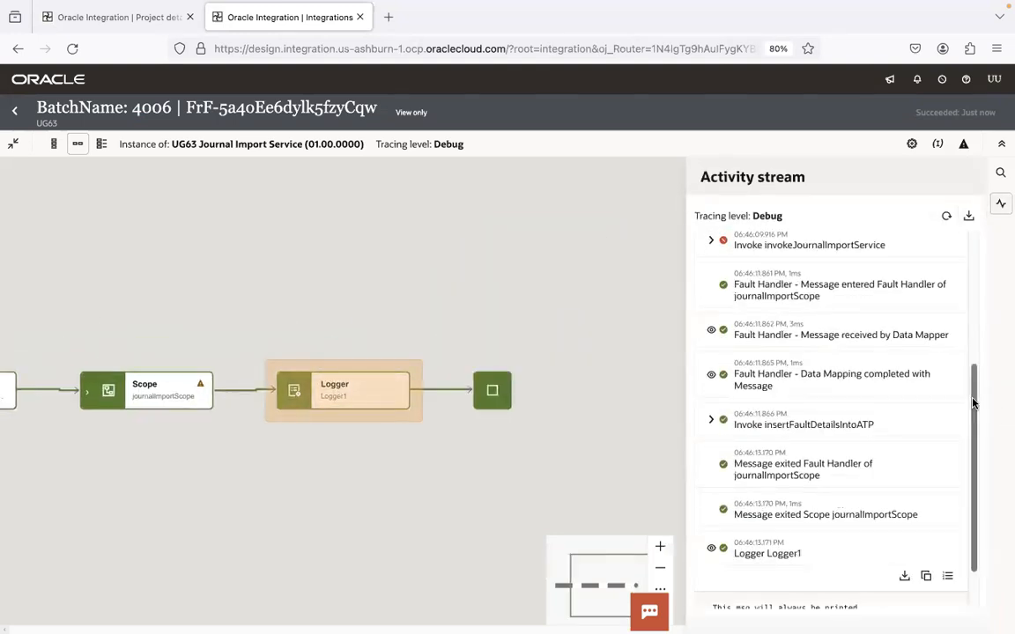
{"action": "left_click_drag", "start_coordinate": [974, 408], "coordinate": [981, 556]}
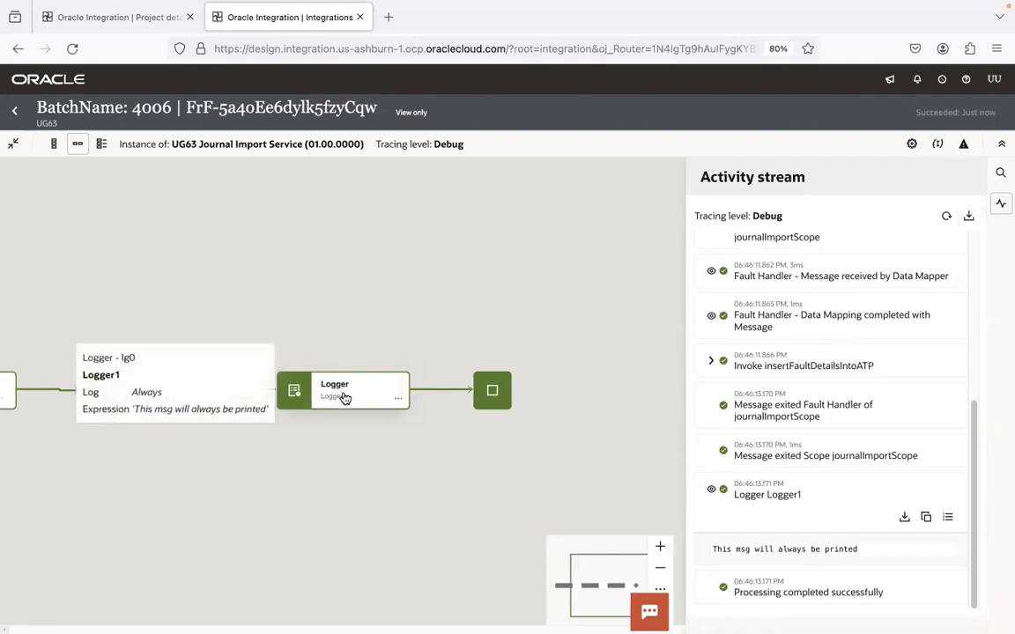
Step: Close the activity stream and pan the flow to show the Trigger node
{"action": "left_click", "coordinate": [284, 467]}
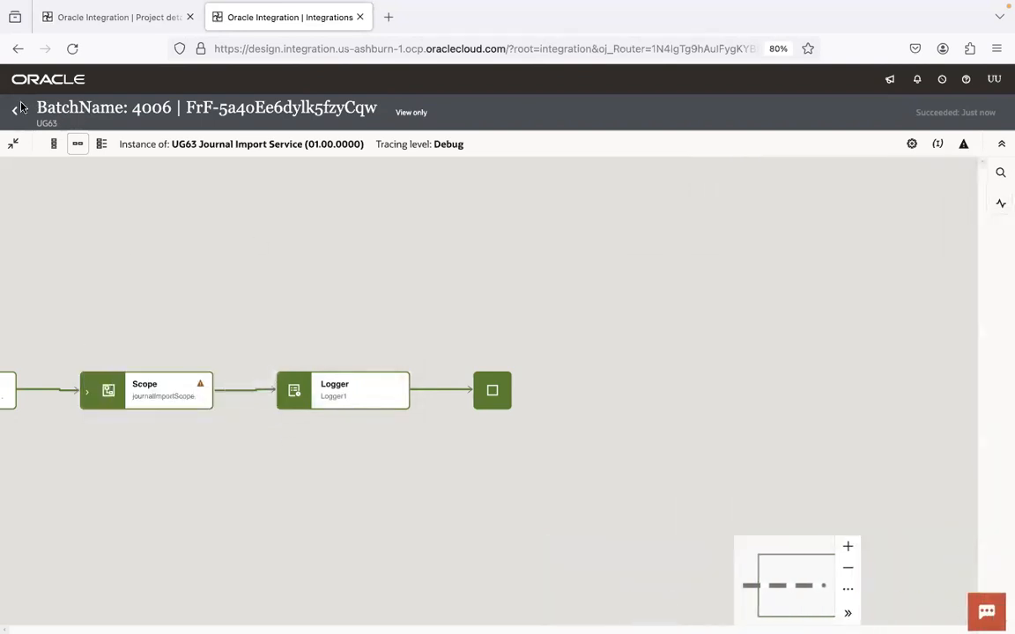
{"action": "left_click_drag", "start_coordinate": [353, 277], "coordinate": [542, 210]}
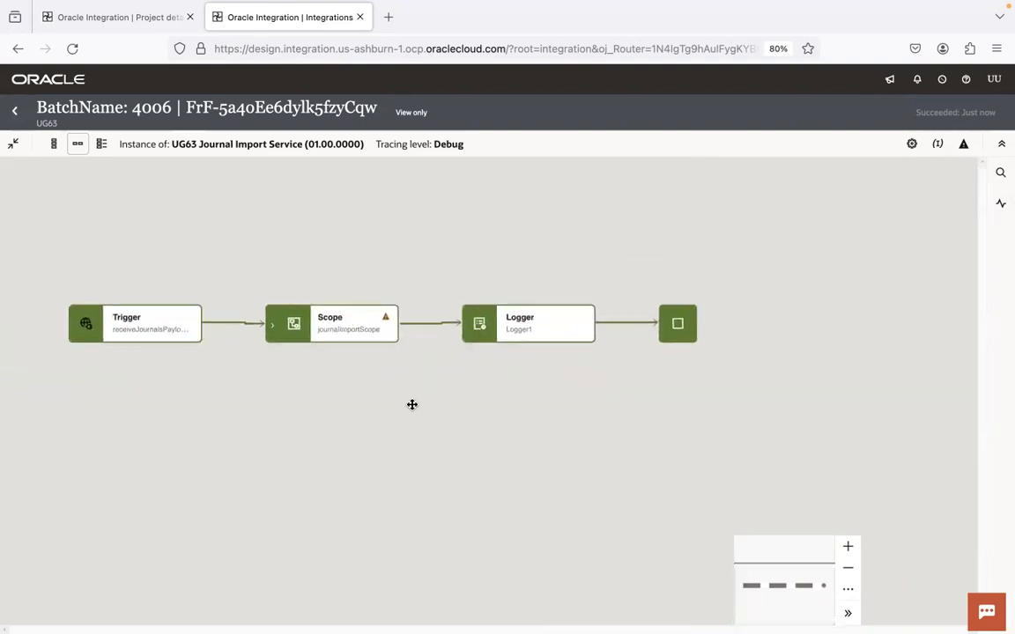
{"action": "key", "text": "super+Tab"}
{"action": "key", "text": "super+Tab"}
{"action": "key", "text": "super+Tab"}
{"action": "key", "text": "super+Tab"}
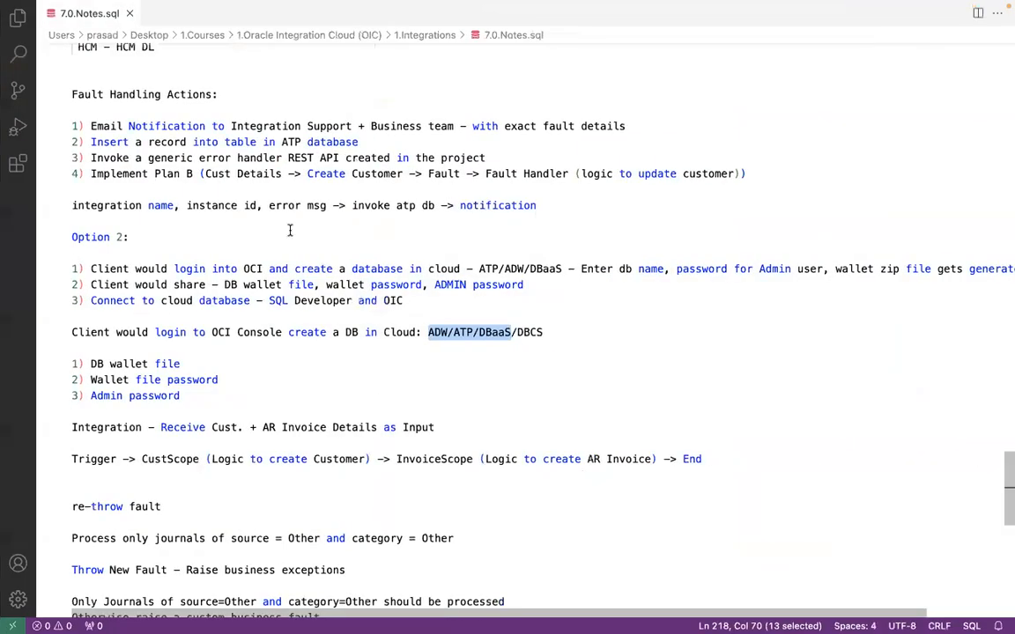
Step: Select the exception-handling lines of Block 1 and Block 2 in the Procedure abc example
{"action": "left_click_drag", "start_coordinate": [1005, 482], "coordinate": [1004, 294]}
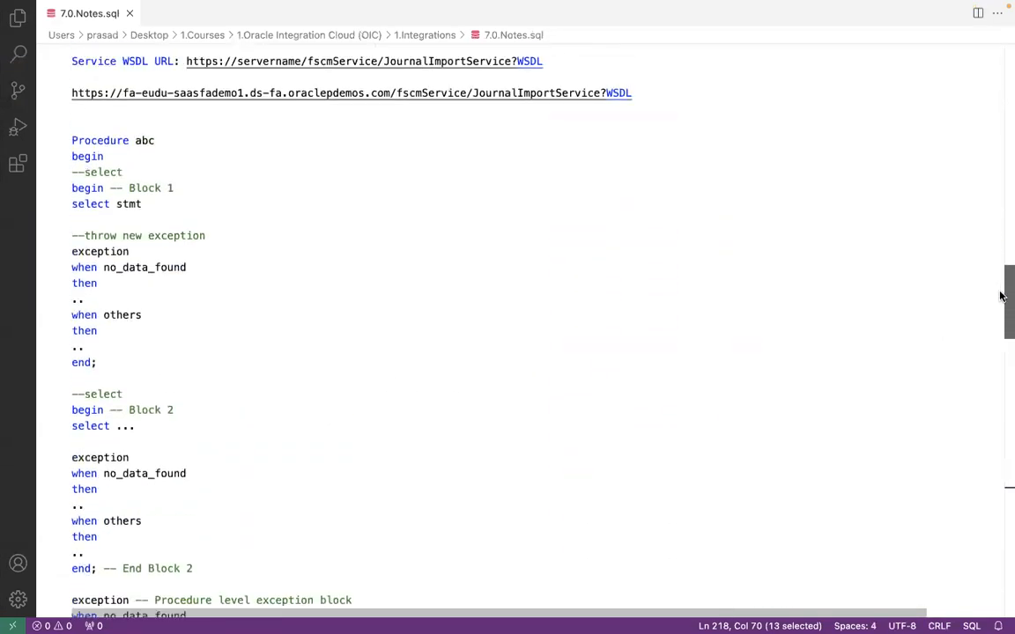
{"action": "left_click", "coordinate": [173, 239]}
{"action": "left_click_drag", "start_coordinate": [173, 239], "coordinate": [75, 206]}
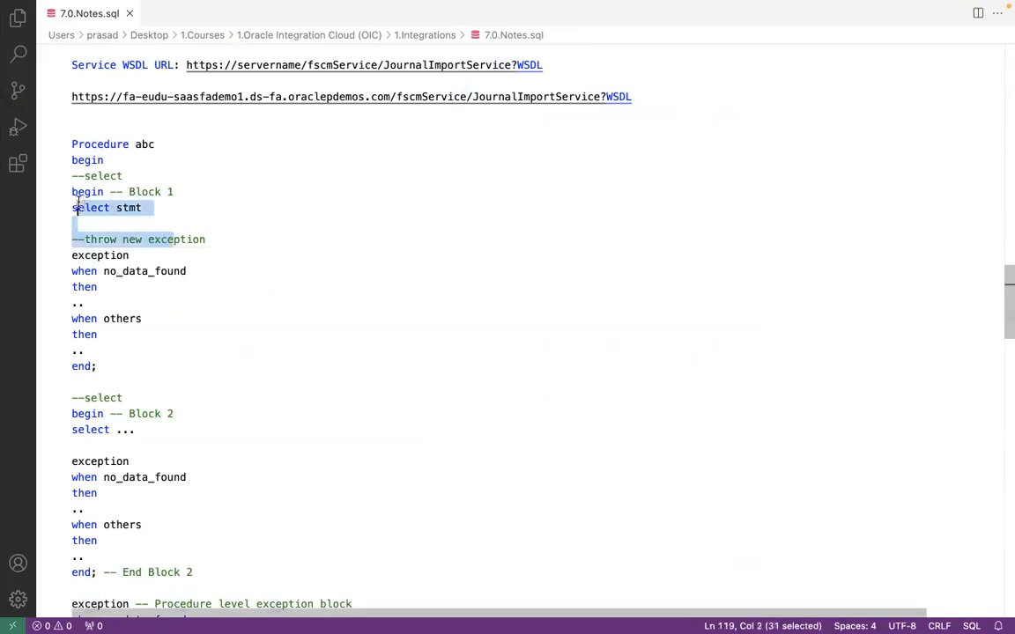
{"action": "left_click", "coordinate": [106, 351]}
{"action": "left_click_drag", "start_coordinate": [107, 351], "coordinate": [66, 320]}
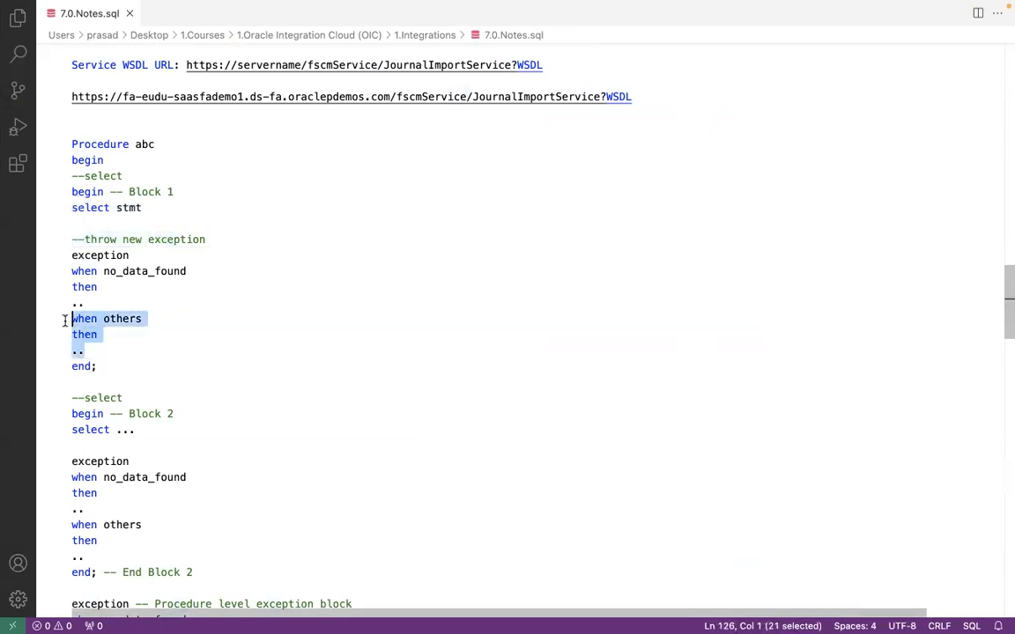
{"action": "left_click", "coordinate": [83, 382]}
{"action": "left_click_drag", "start_coordinate": [85, 414], "coordinate": [137, 533]}
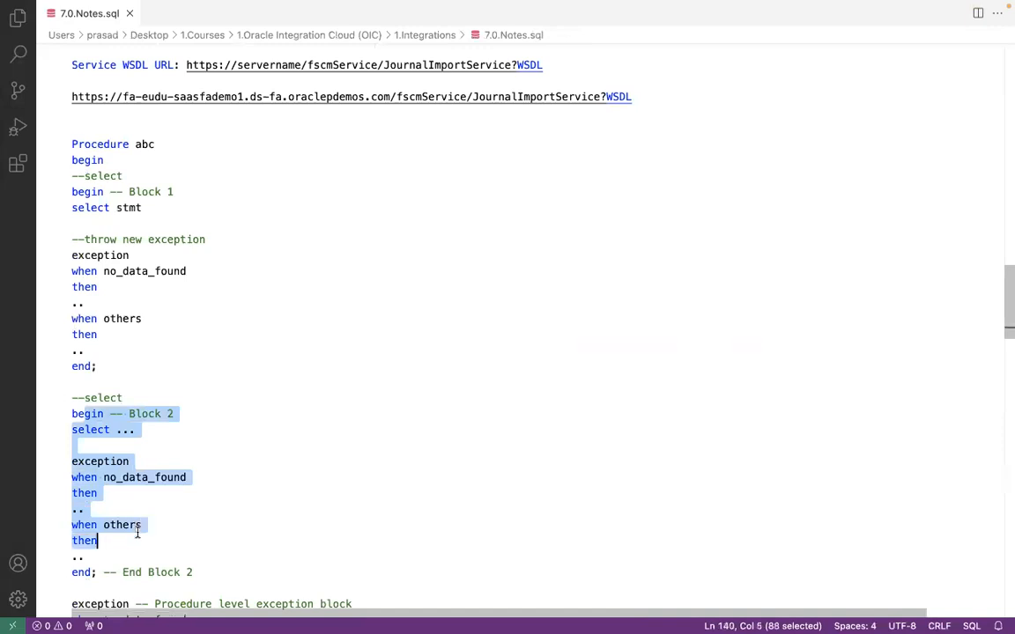
{"action": "left_click", "coordinate": [137, 531]}
Step: Add and then remove an exit; line in the when others handler, leaving the notes unchanged
{"action": "left_click", "coordinate": [102, 349]}
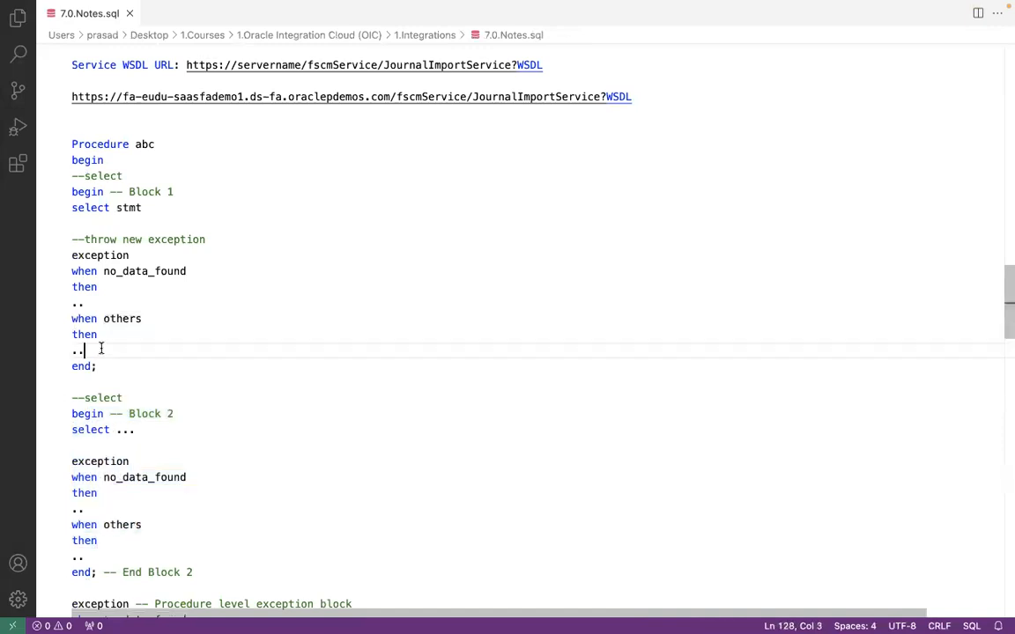
{"action": "key", "text": "Return"}
{"action": "type", "text": "exit;"}
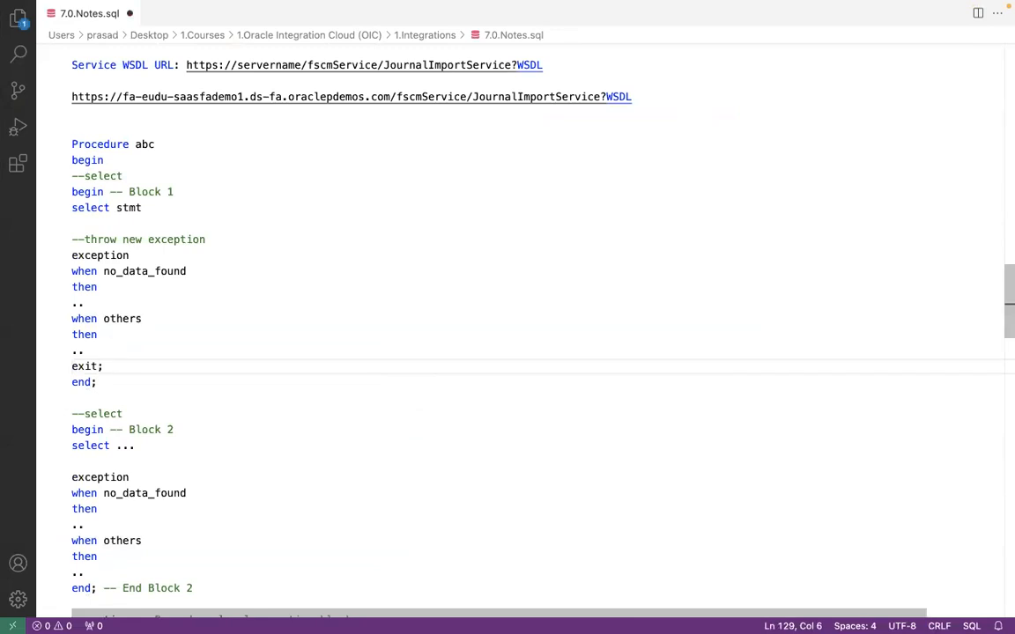
{"action": "key", "text": "BackSpace"}
{"action": "key", "text": "BackSpace"}
{"action": "key", "text": "BackSpace"}
{"action": "key", "text": "BackSpace"}
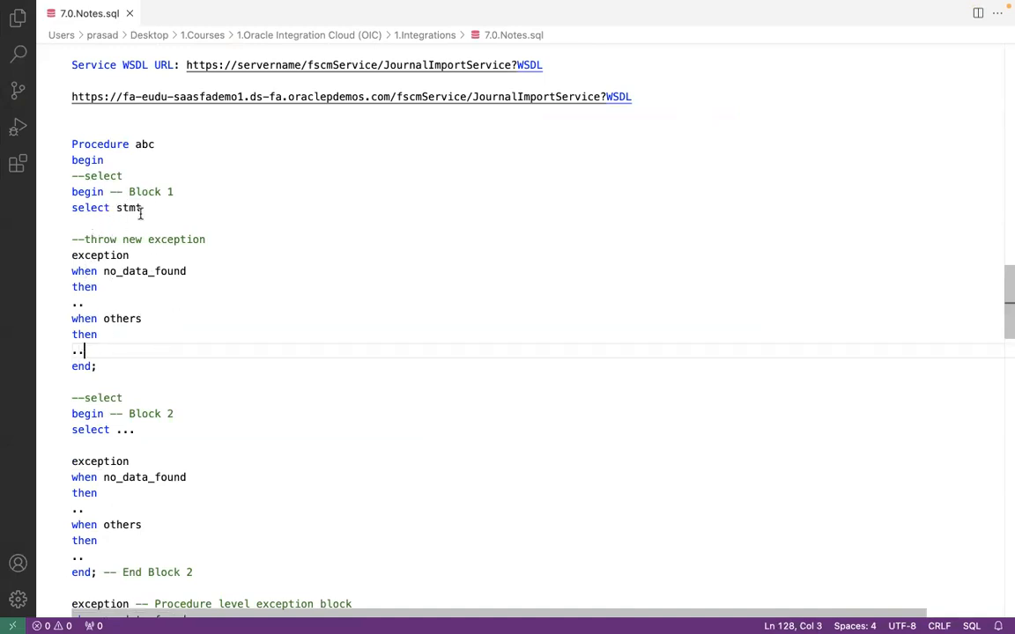
{"action": "key", "text": "super+Tab"}
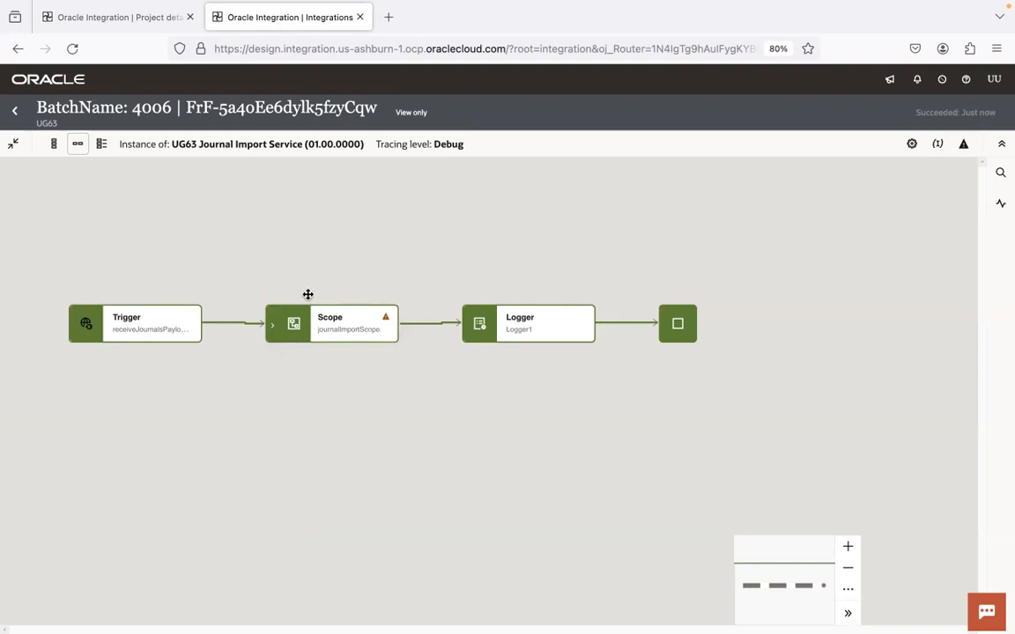
{"action": "key", "text": "super+Tab"}
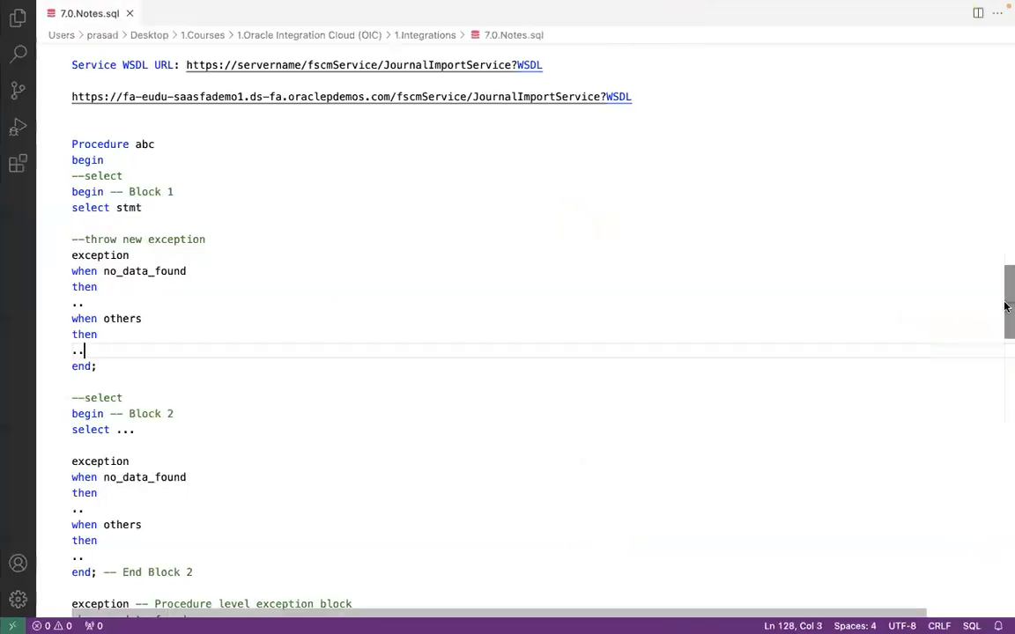
{"action": "left_click_drag", "start_coordinate": [1004, 305], "coordinate": [1007, 532]}
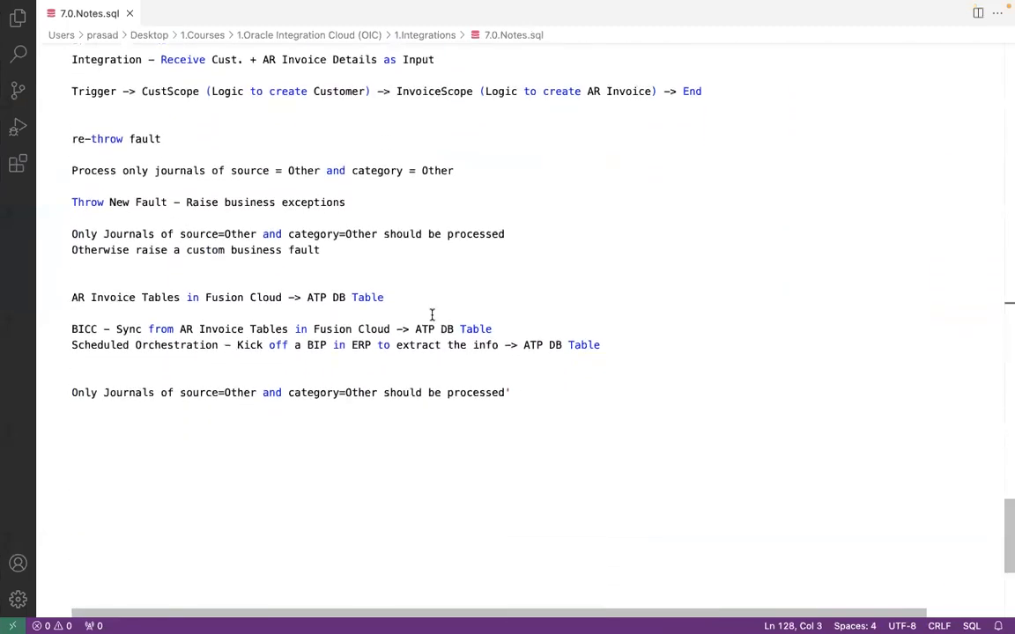
{"action": "left_click", "coordinate": [117, 58]}
{"action": "left_click", "coordinate": [236, 59]}
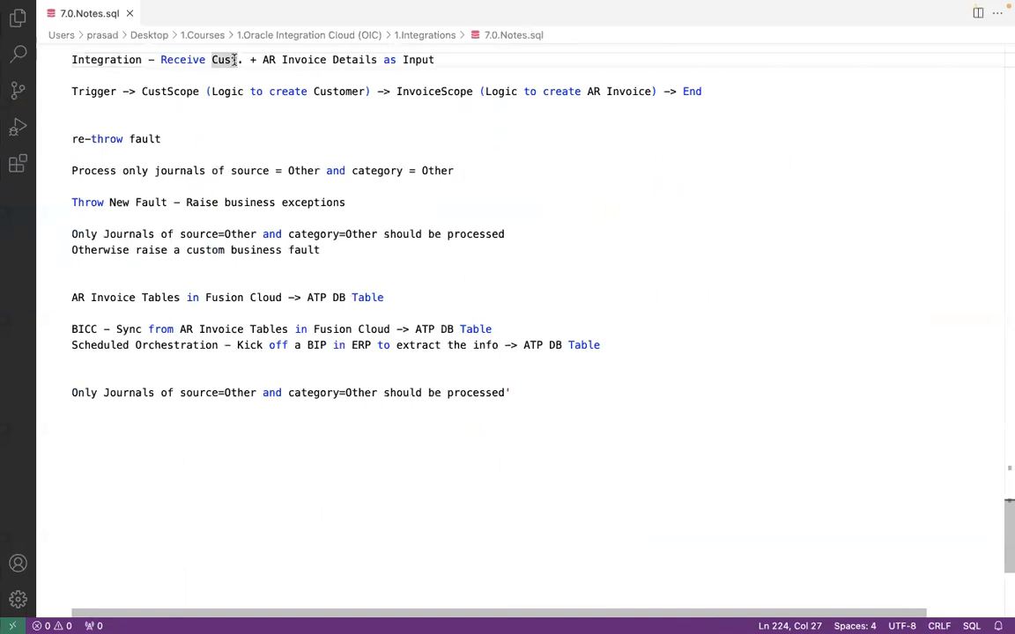
{"action": "left_click", "coordinate": [275, 59]}
{"action": "left_click", "coordinate": [409, 59]}
{"action": "left_click", "coordinate": [223, 59]}
{"action": "left_click", "coordinate": [295, 60]}
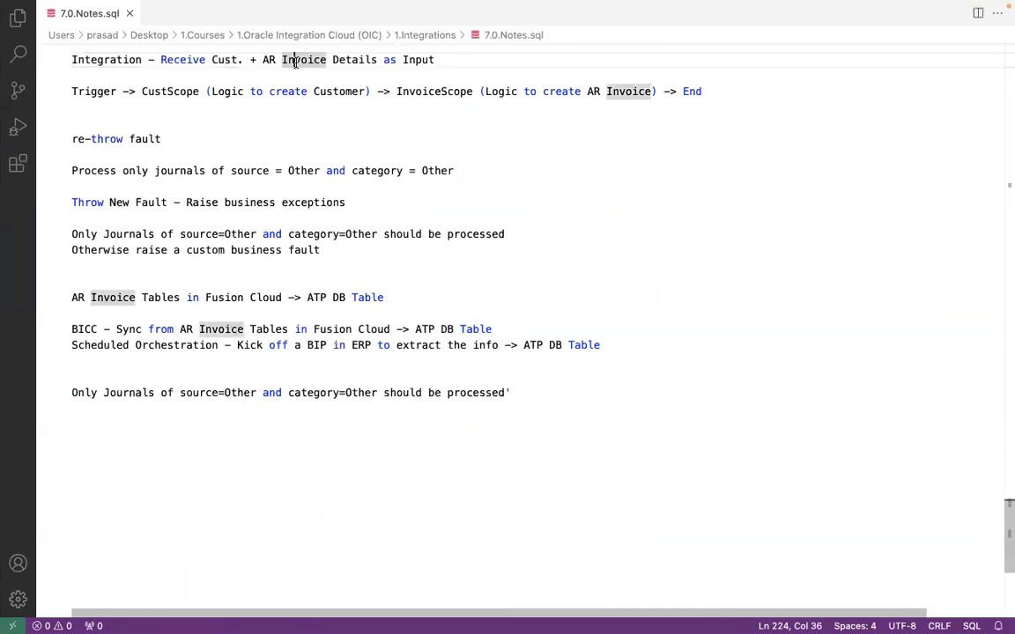
{"action": "left_click", "coordinate": [113, 91]}
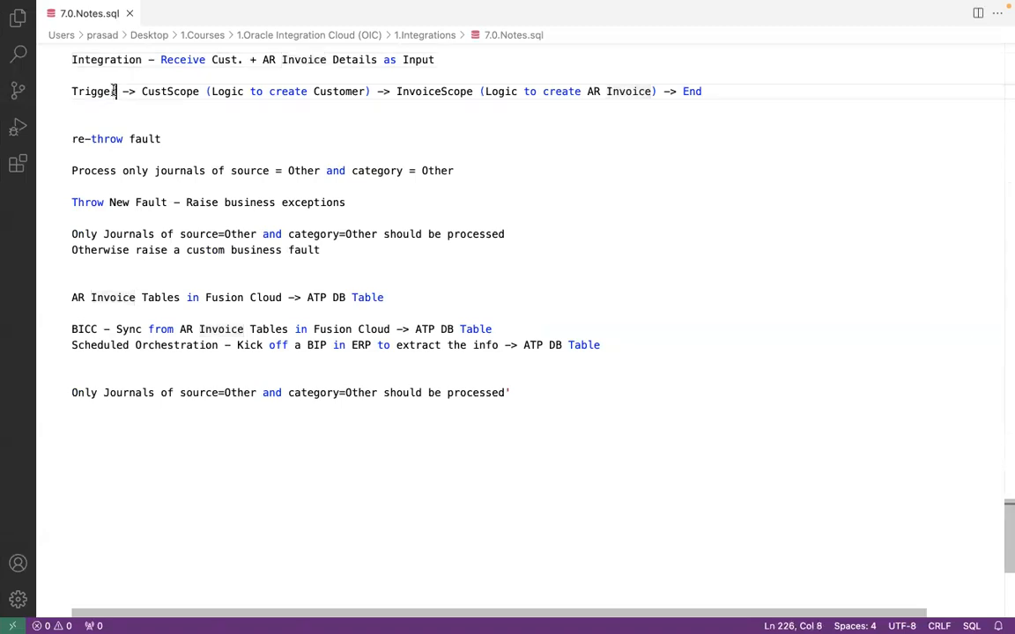
{"action": "left_click", "coordinate": [176, 92]}
{"action": "left_click", "coordinate": [282, 92]}
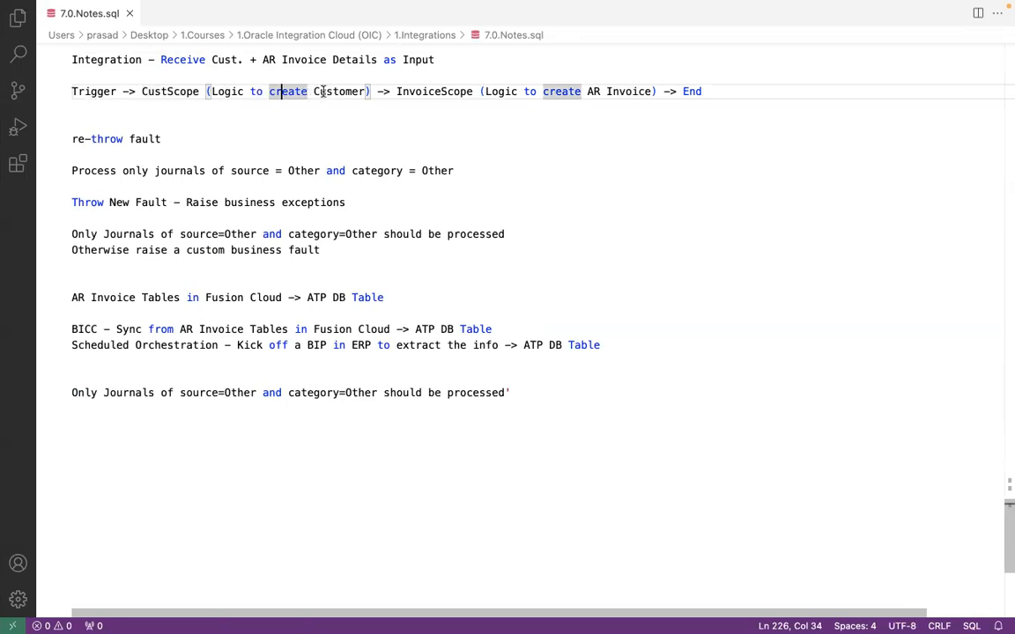
{"action": "left_click", "coordinate": [325, 92]}
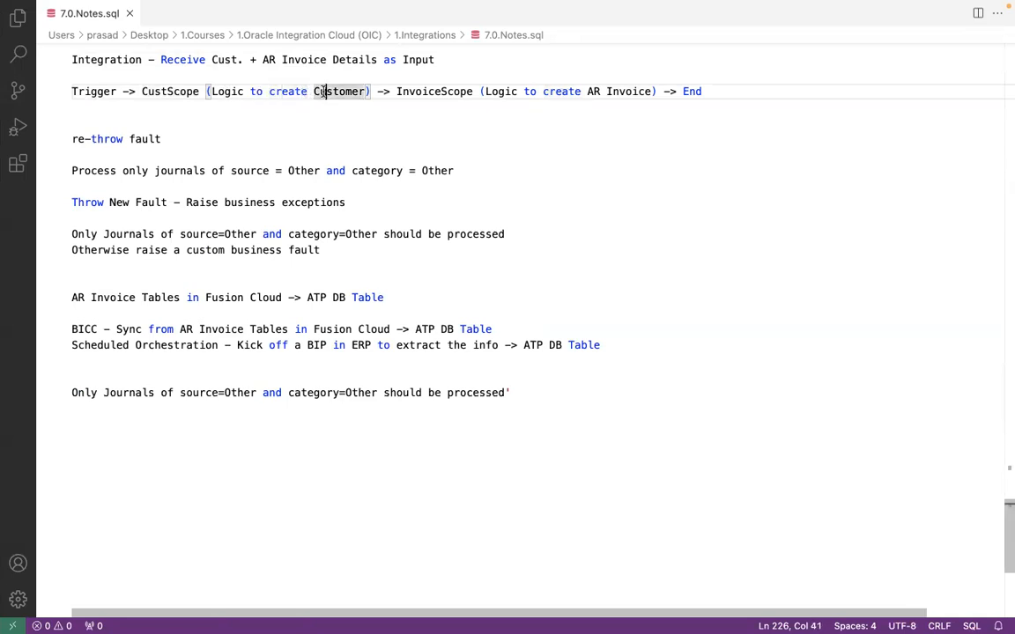
{"action": "left_click", "coordinate": [447, 88]}
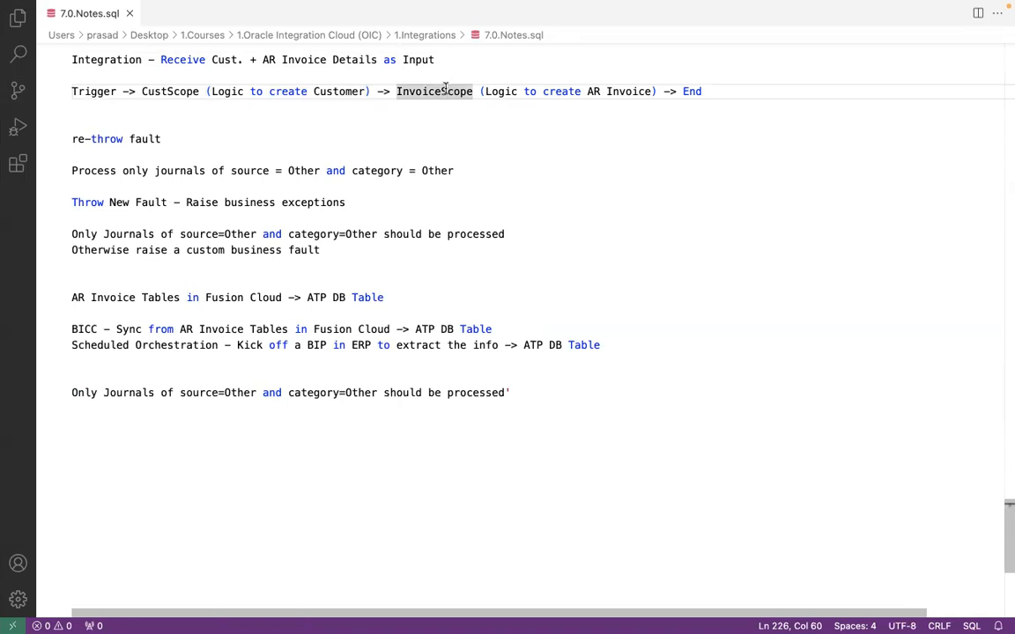
{"action": "left_click", "coordinate": [583, 90]}
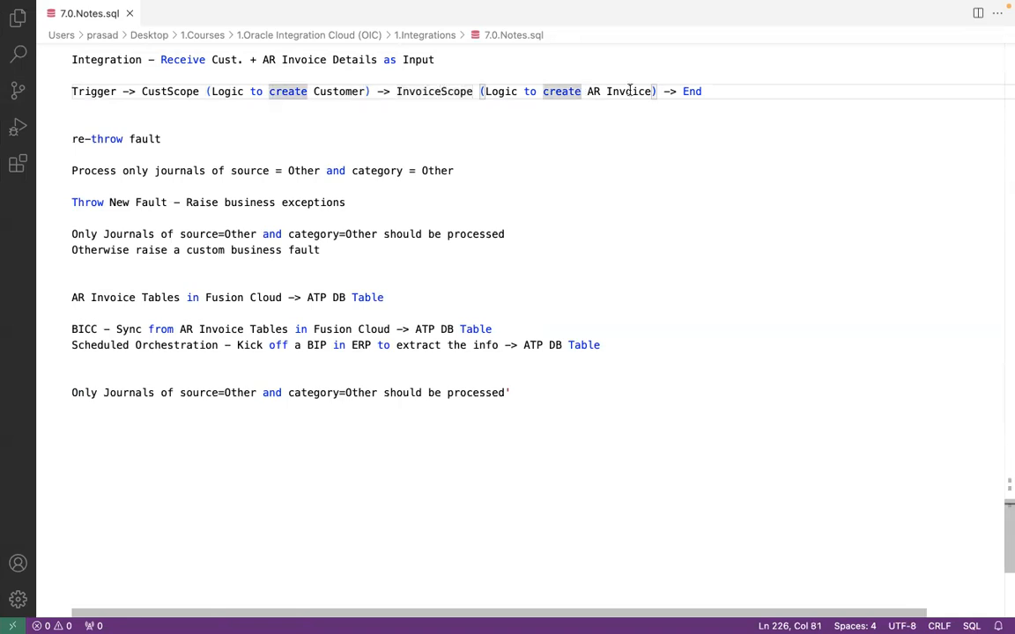
{"action": "left_click", "coordinate": [720, 90]}
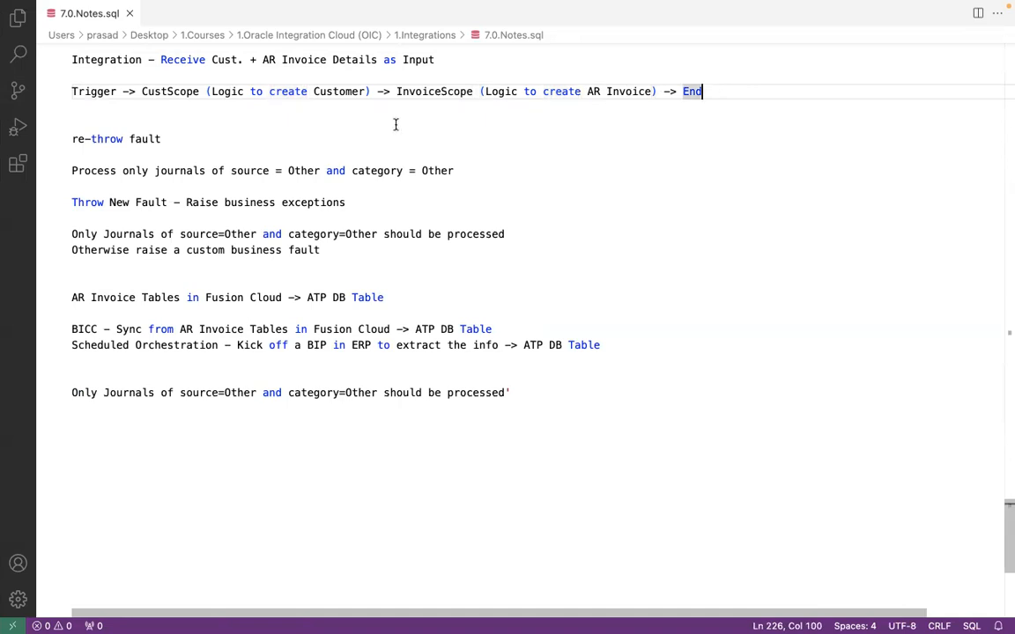
{"action": "left_click", "coordinate": [320, 84]}
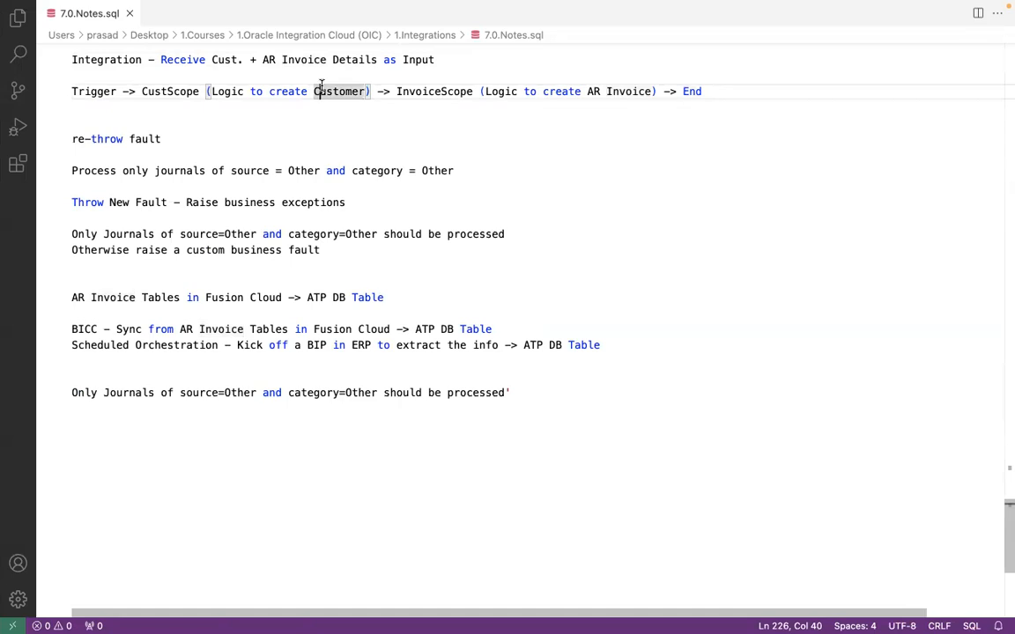
{"action": "left_click", "coordinate": [524, 92]}
{"action": "left_click", "coordinate": [581, 92]}
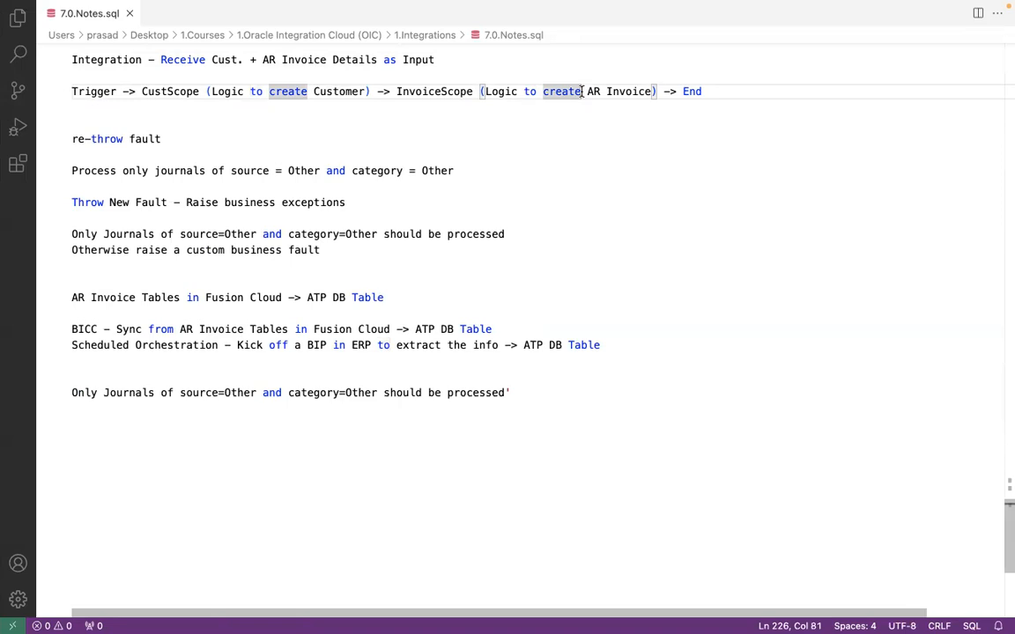
{"action": "left_click", "coordinate": [396, 92]}
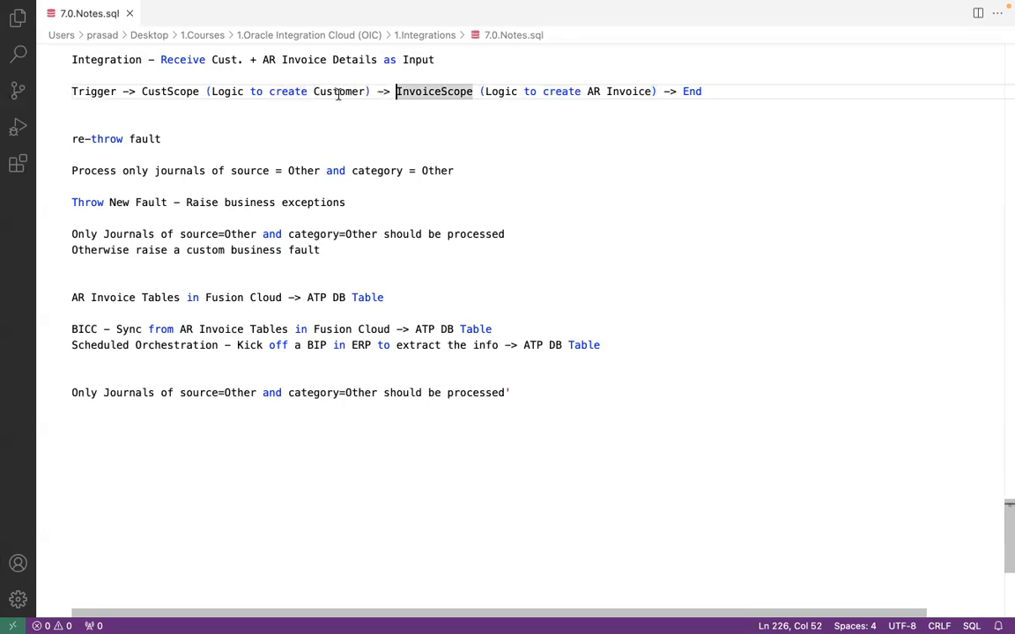
{"action": "left_click", "coordinate": [185, 86]}
{"action": "left_click", "coordinate": [407, 85]}
{"action": "left_click", "coordinate": [517, 92]}
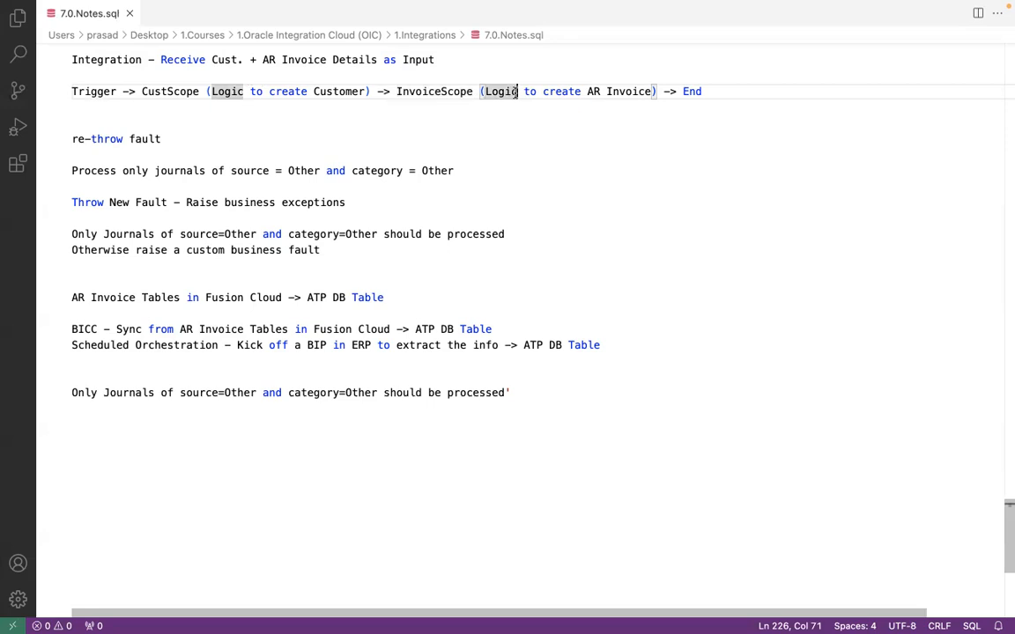
{"action": "key", "text": "ctrl+Left"}
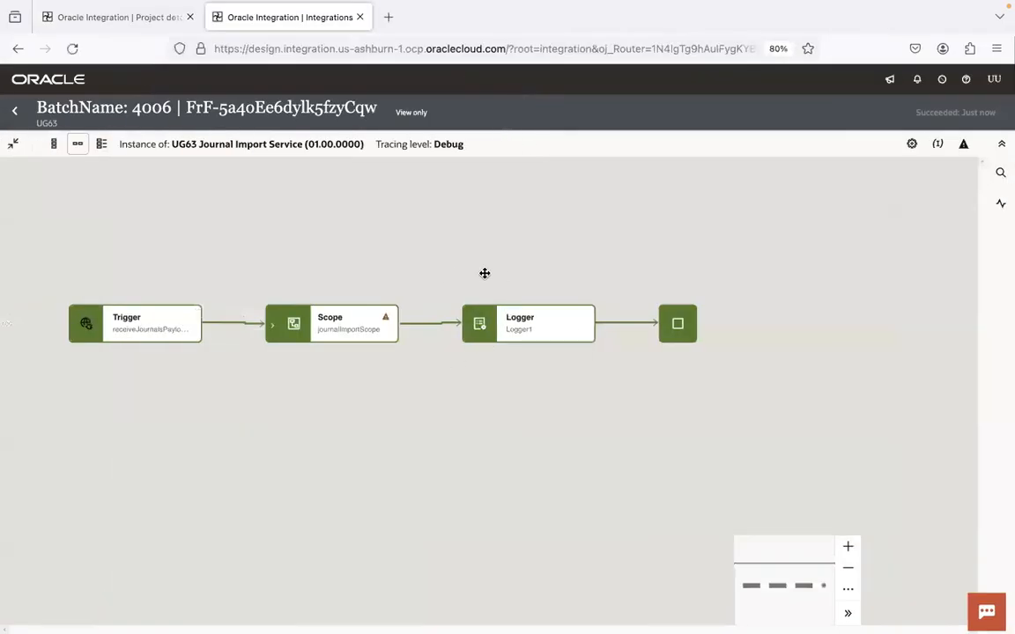
Step: Deactivate UG63 Journal Import Service from the UG63 project's Integrations list and confirm
{"action": "key", "text": "ctrl+Right"}
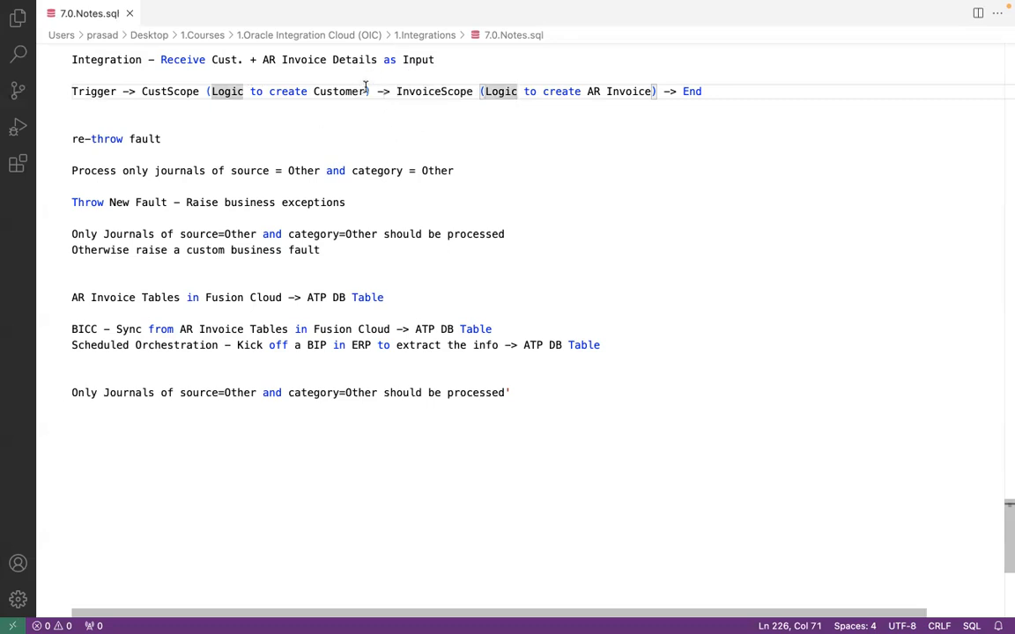
{"action": "key", "text": "ctrl+Left"}
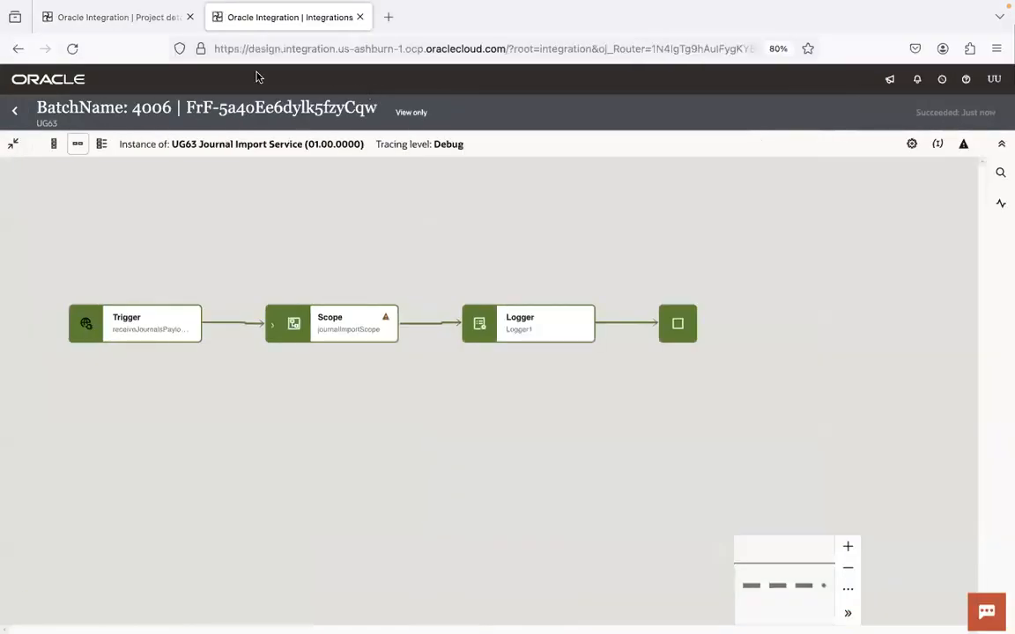
{"action": "left_click", "coordinate": [119, 17]}
{"action": "left_click", "coordinate": [543, 296]}
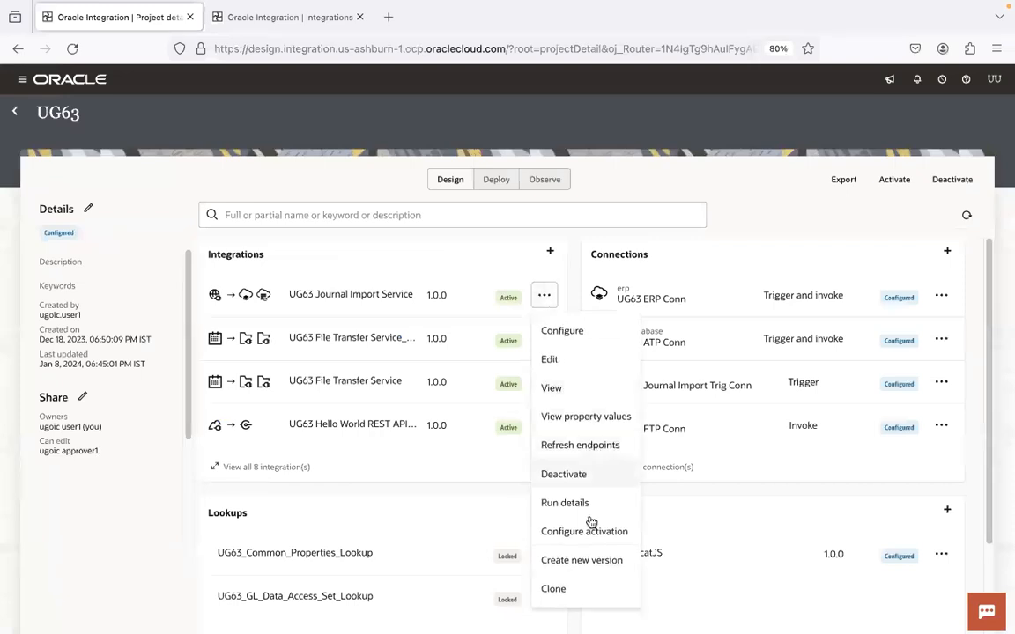
{"action": "left_click", "coordinate": [564, 474]}
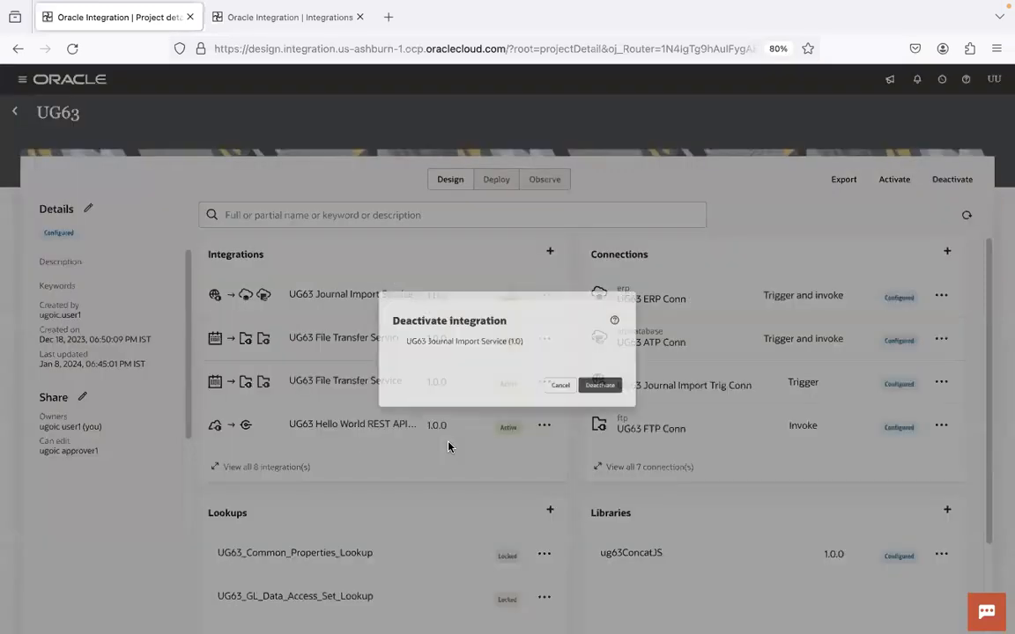
{"action": "left_click", "coordinate": [640, 402]}
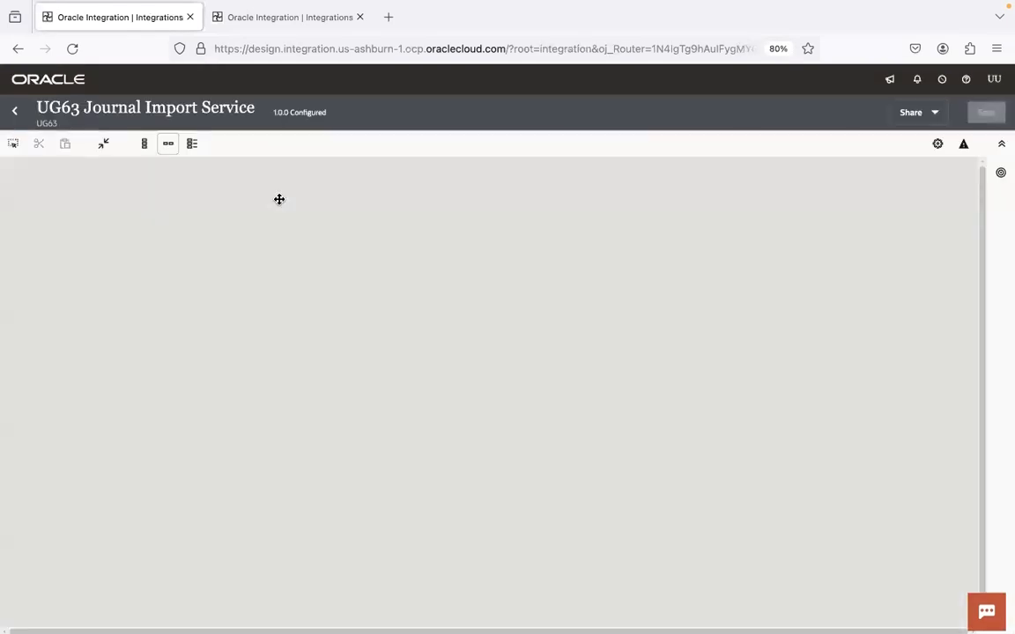
Step: Collapse and re-expand journalImportScope to show its steps
{"action": "scroll", "coordinate": [410, 362], "scroll_direction": "right", "scroll_amount": 6}
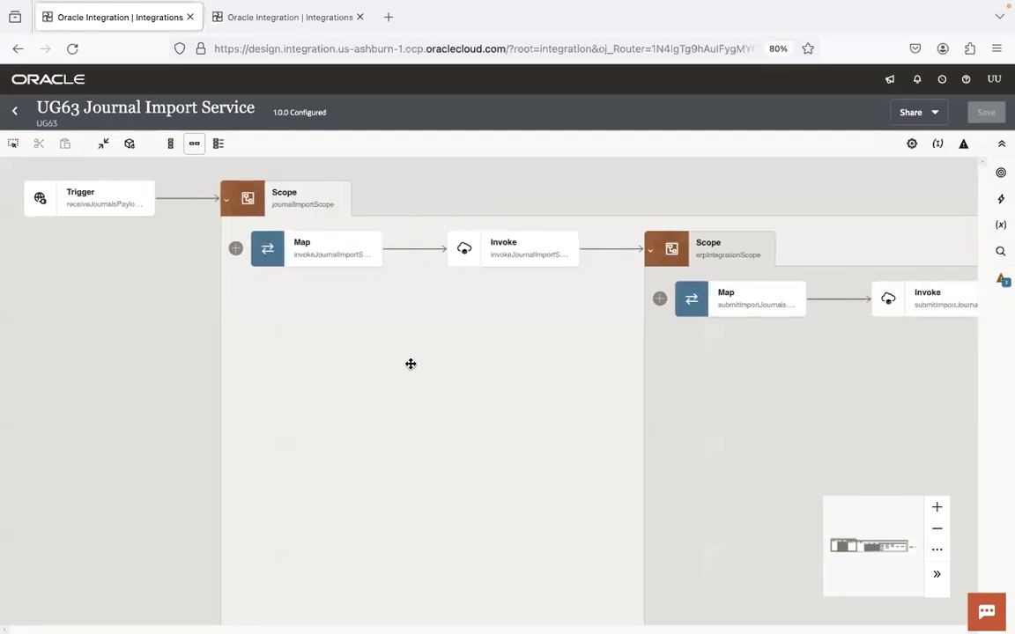
{"action": "scroll", "coordinate": [357, 358], "scroll_direction": "left", "scroll_amount": 2}
{"action": "left_click", "coordinate": [113, 205]}
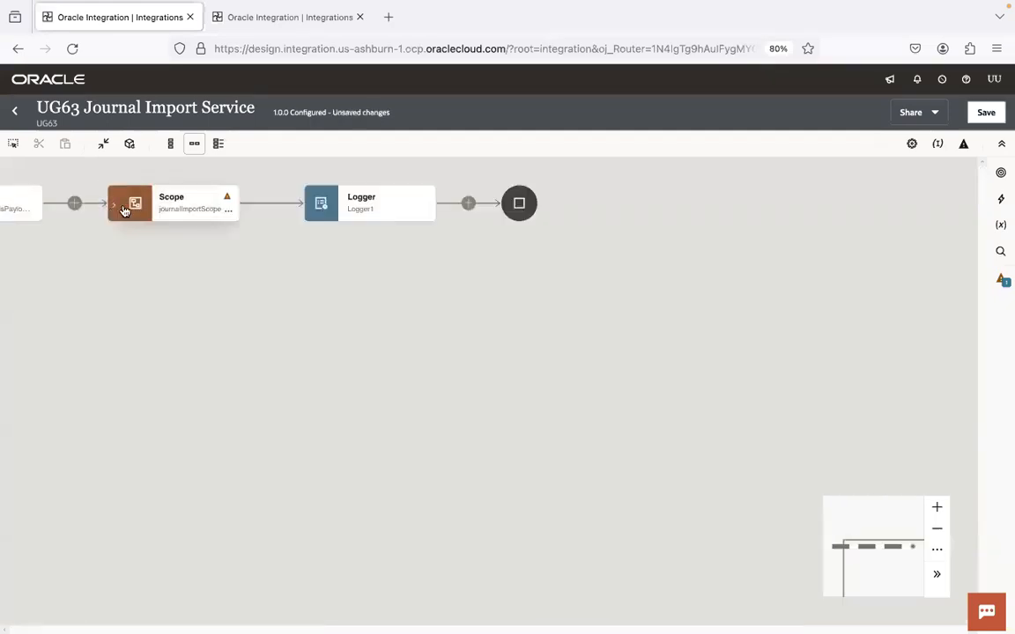
{"action": "left_click", "coordinate": [229, 210]}
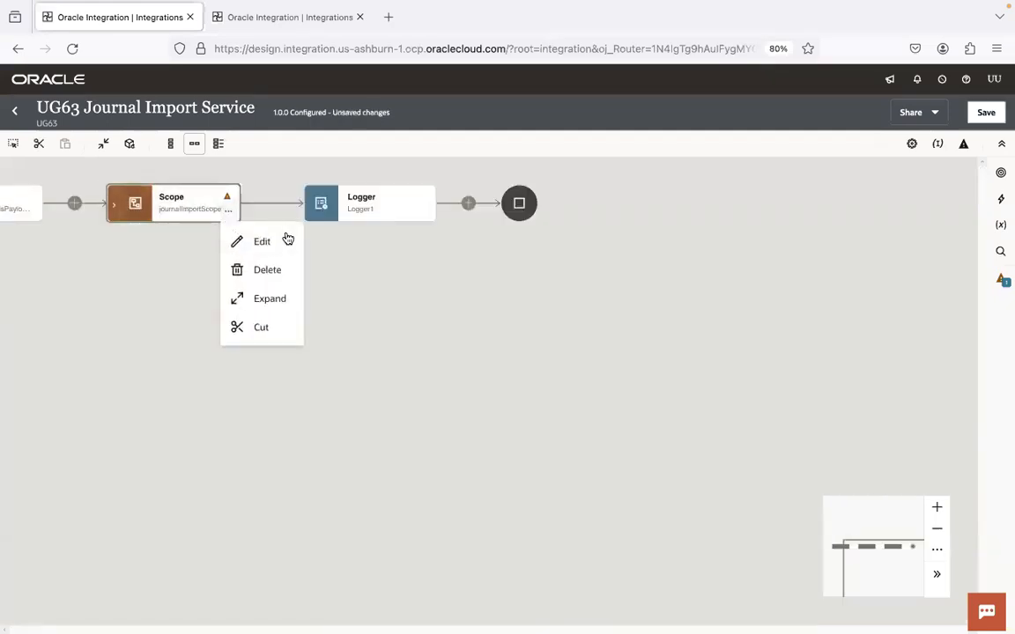
{"action": "left_click", "coordinate": [269, 301]}
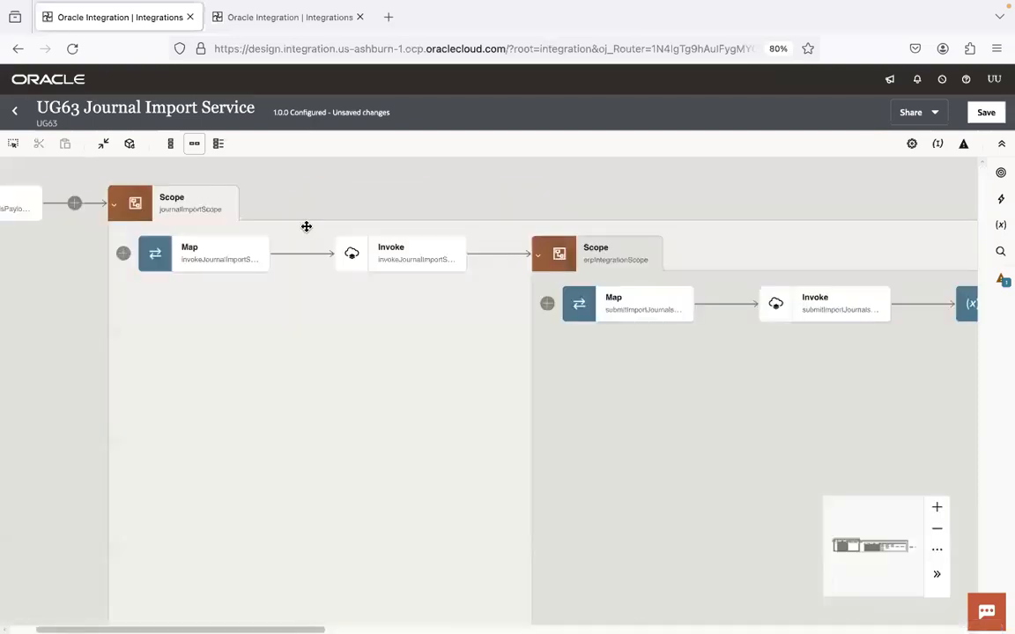
Step: Display journalImportScope's Default Handler, panning to its Map and insertFaultDetailsIntoATP Invoke steps
{"action": "left_click", "coordinate": [228, 209]}
{"action": "mouse_move", "coordinate": [328, 305]}
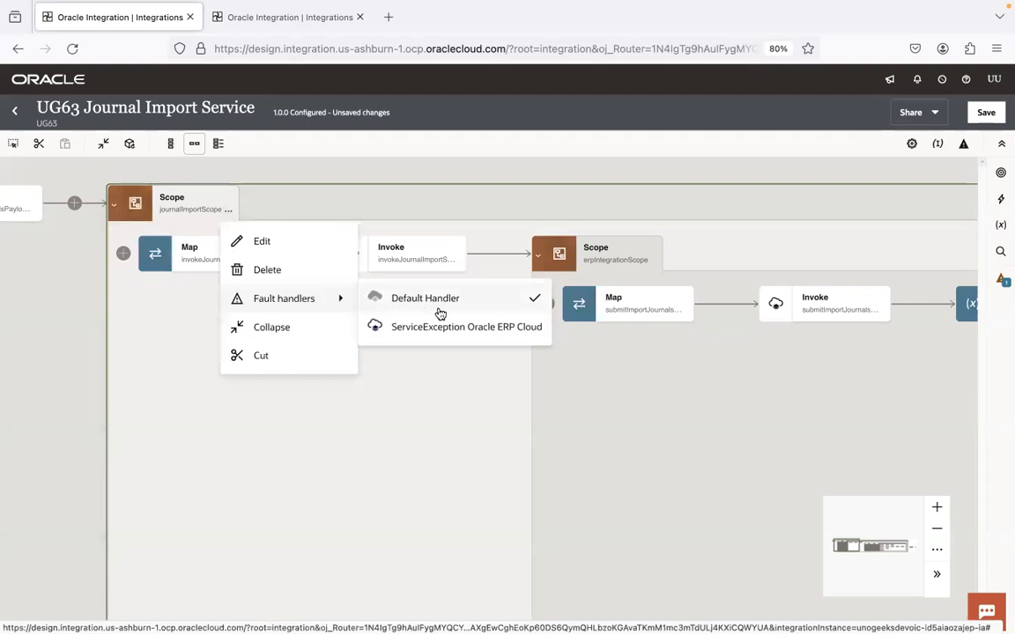
{"action": "left_click", "coordinate": [439, 309]}
{"action": "left_click_drag", "start_coordinate": [349, 362], "coordinate": [464, 404]}
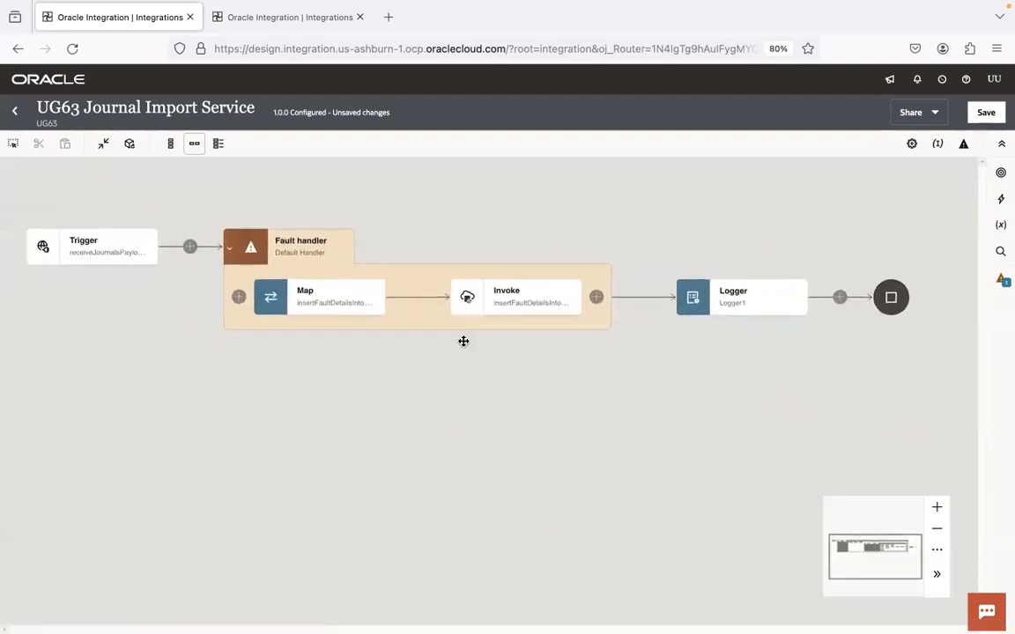
{"action": "mouse_move", "coordinate": [335, 292]}
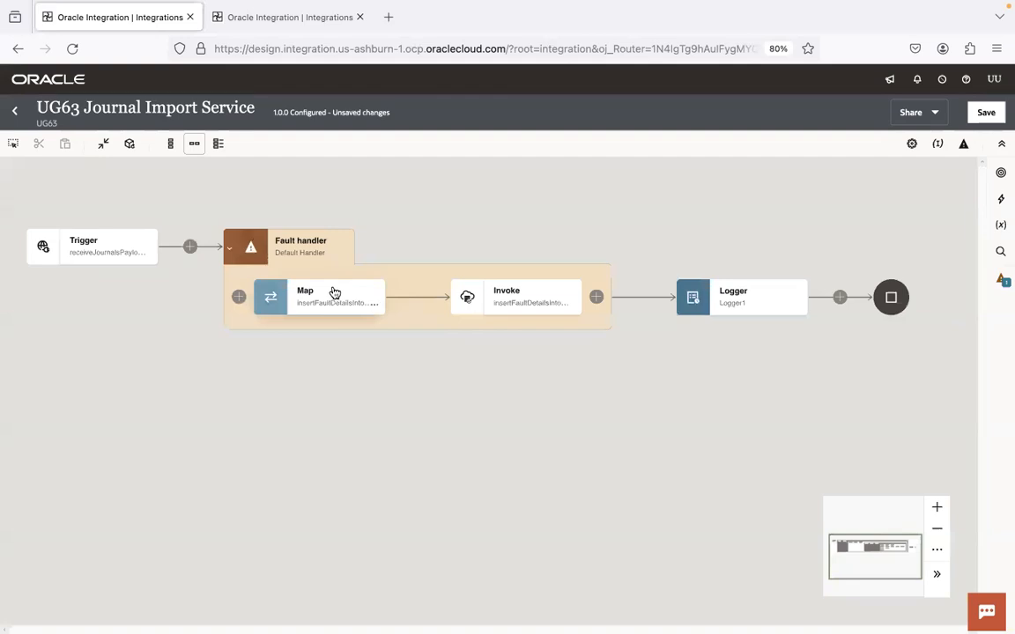
{"action": "mouse_move", "coordinate": [465, 296]}
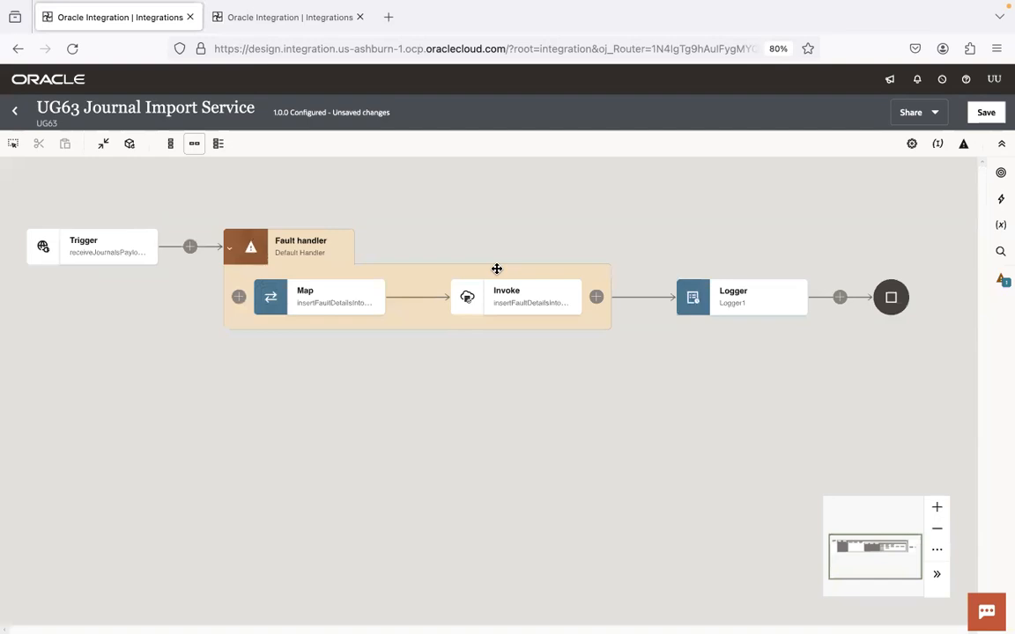
{"action": "mouse_move", "coordinate": [540, 295]}
Step: Append a Stop step after the insertFaultDetailsIntoATP Invoke in the Default Handler
{"action": "left_click", "coordinate": [597, 297]}
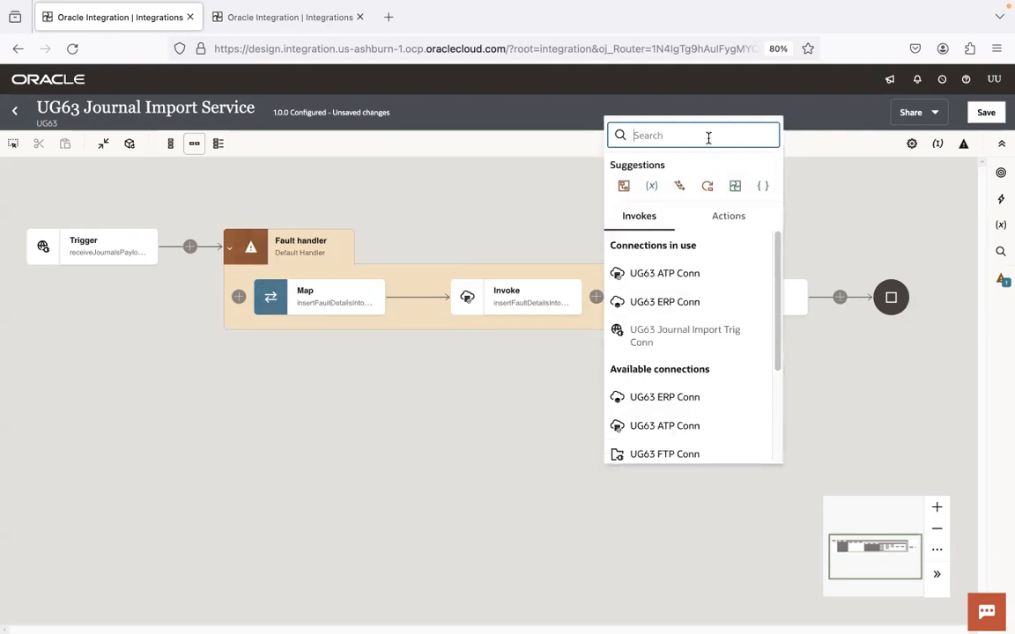
{"action": "type", "text": "ret"}
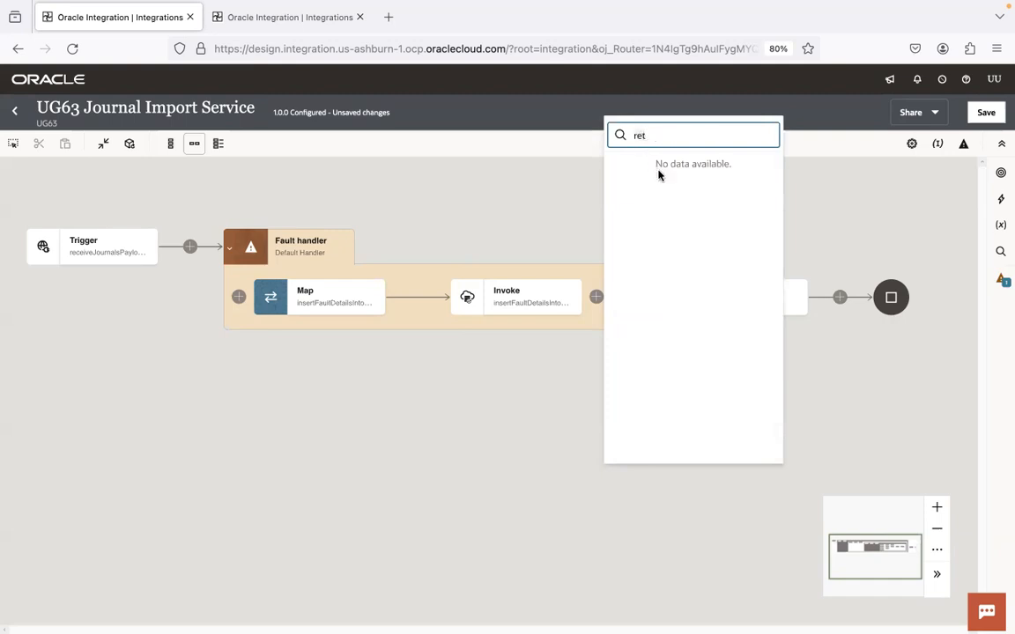
{"action": "key", "text": "BackSpace"}
{"action": "key", "text": "BackSpace"}
{"action": "key", "text": "BackSpace"}
{"action": "type", "text": "lo"}
{"action": "left_click", "coordinate": [657, 263]}
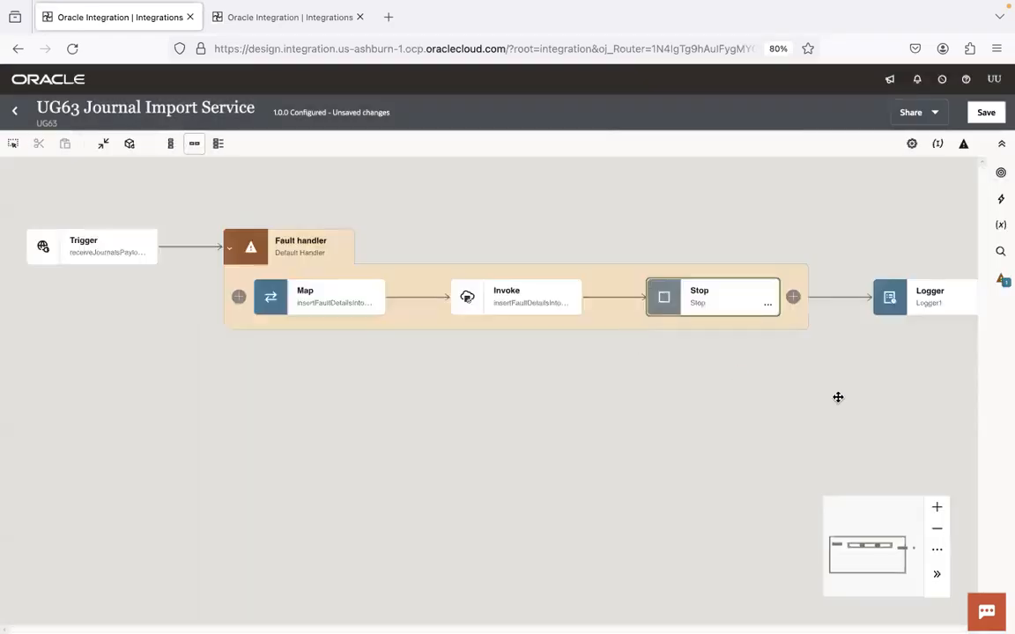
{"action": "left_click_drag", "start_coordinate": [838, 398], "coordinate": [723, 401]}
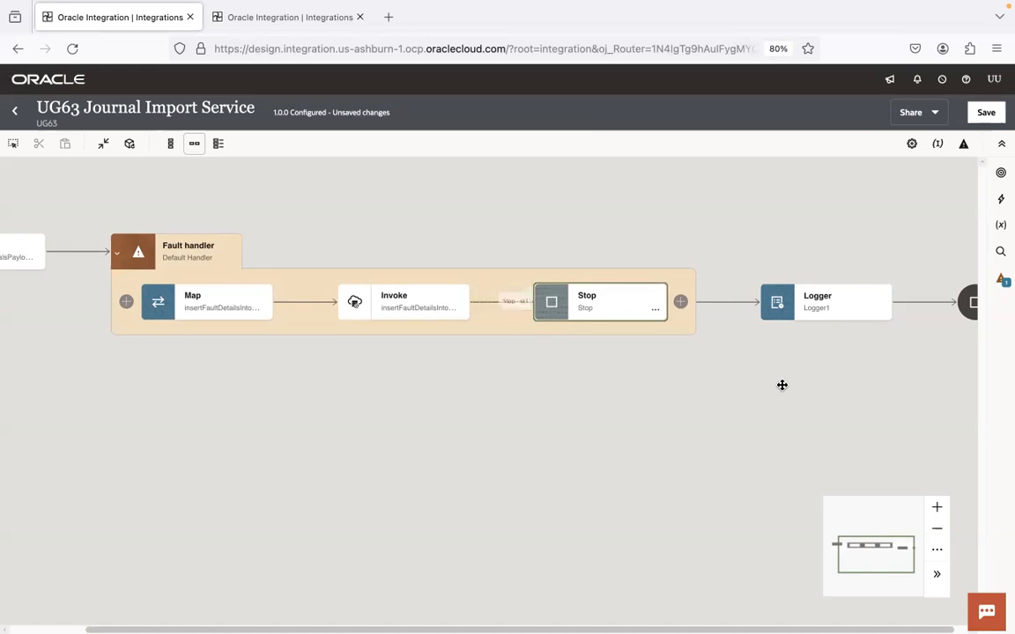
Step: Delete the Stop step from the Default Handler and confirm the deletion
{"action": "scroll", "coordinate": [706, 369], "scroll_direction": "right", "scroll_amount": 4}
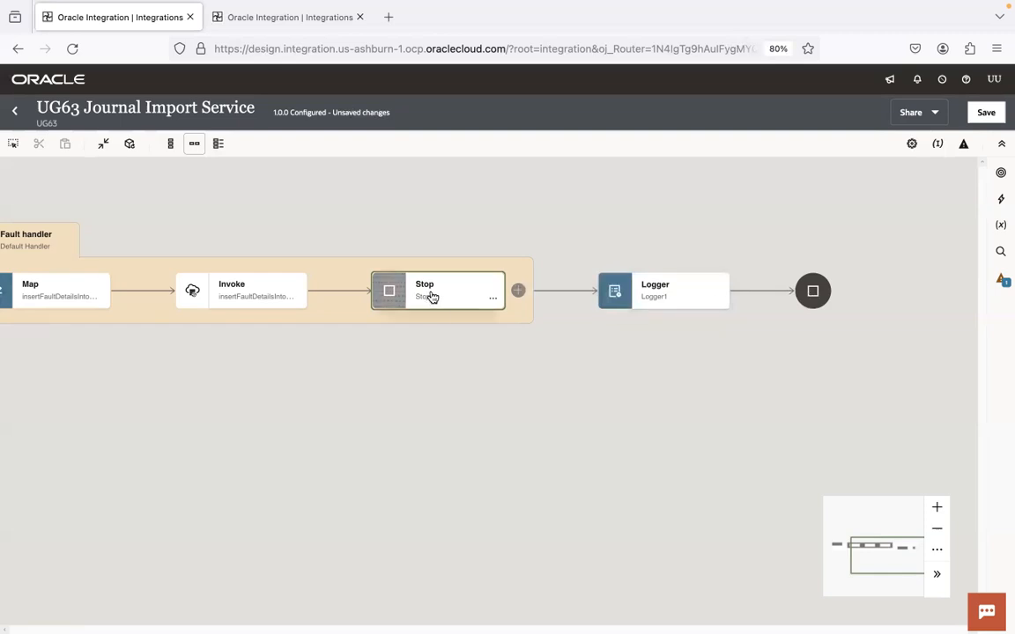
{"action": "left_click", "coordinate": [494, 300]}
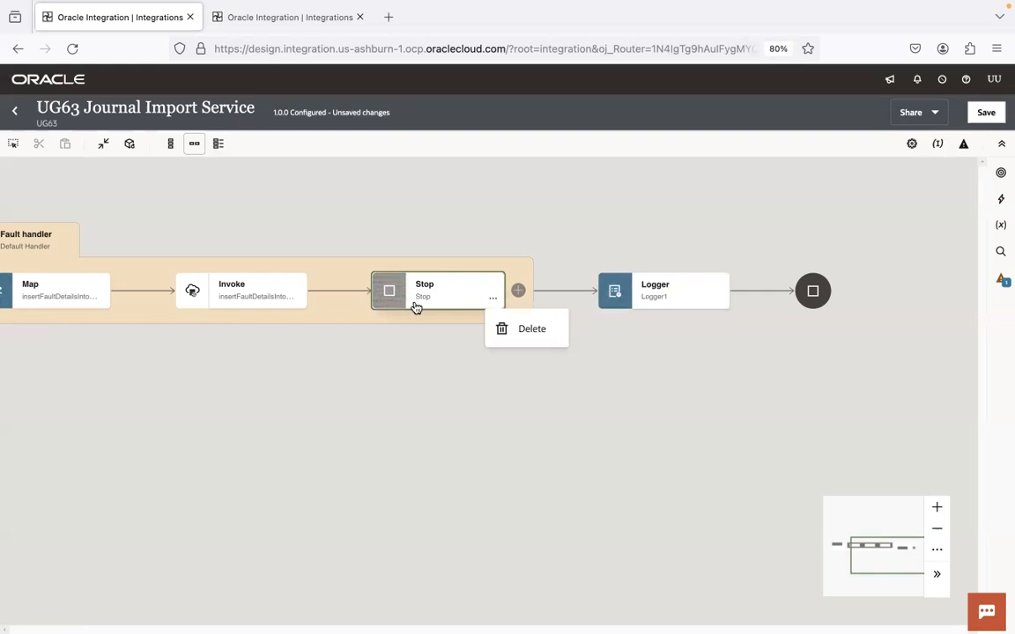
{"action": "left_click", "coordinate": [514, 332]}
{"action": "left_click", "coordinate": [662, 383]}
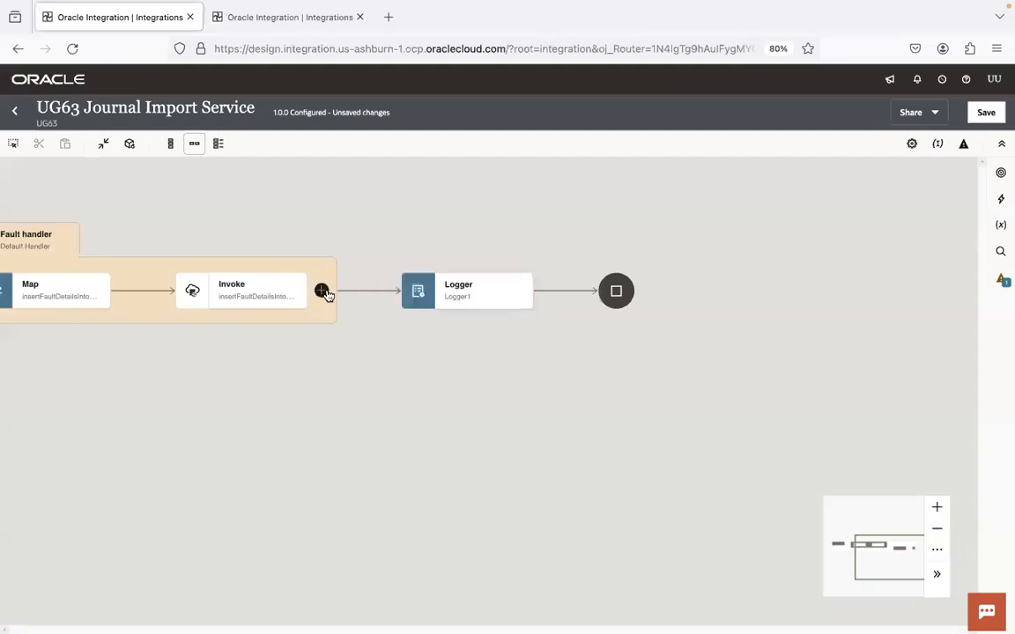
Step: Add a Re-throw fault step after insertFaultDetailsIntoATP Invoke, then save the integration
{"action": "left_click", "coordinate": [323, 291]}
{"action": "type", "text": "re"}
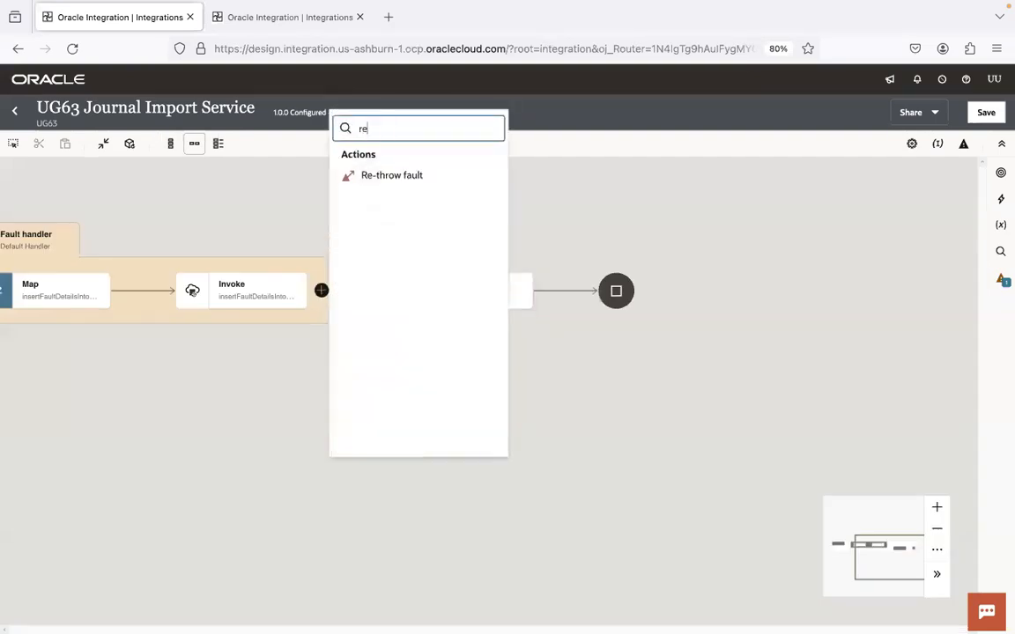
{"action": "left_click", "coordinate": [402, 177]}
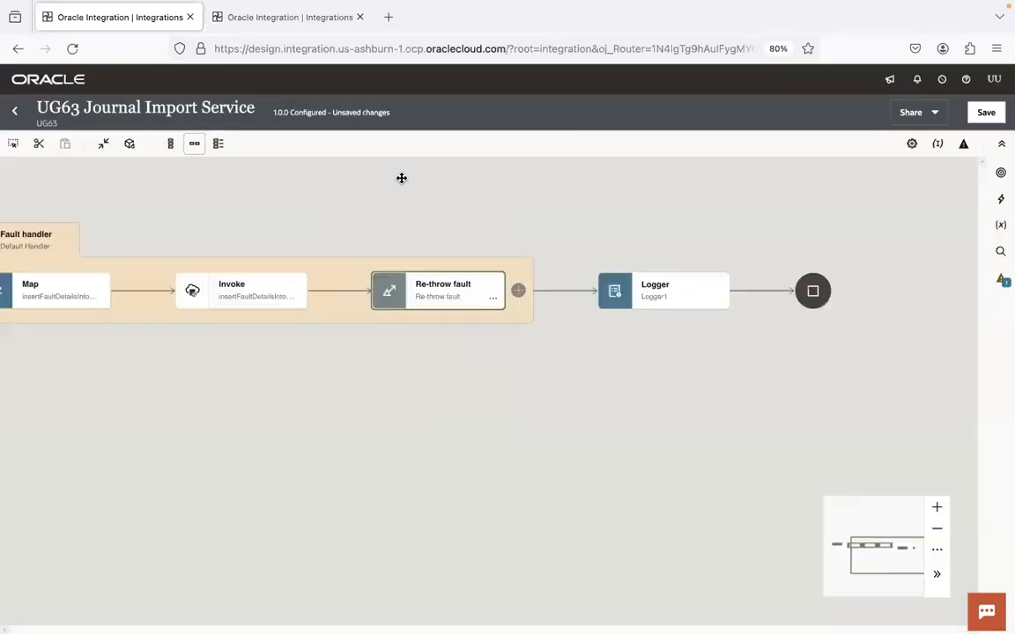
{"action": "left_click", "coordinate": [986, 113]}
{"action": "left_click_drag", "start_coordinate": [235, 385], "coordinate": [442, 395]}
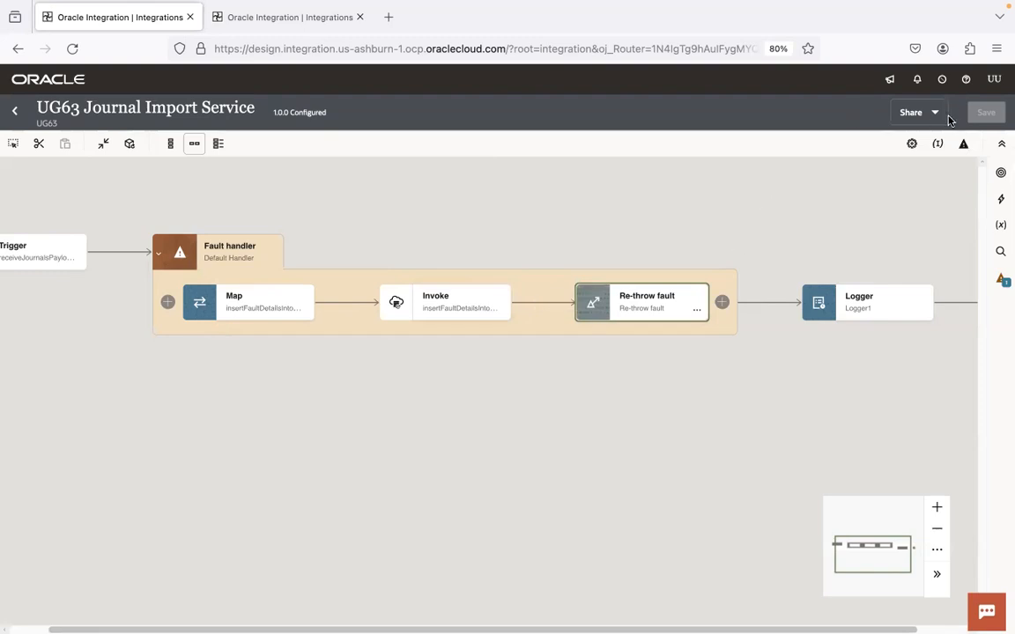
Step: Recheck journalImportScope's Default Handler, then show the Global fault flow with Notification and Re-throw fault
{"action": "left_click", "coordinate": [965, 146]}
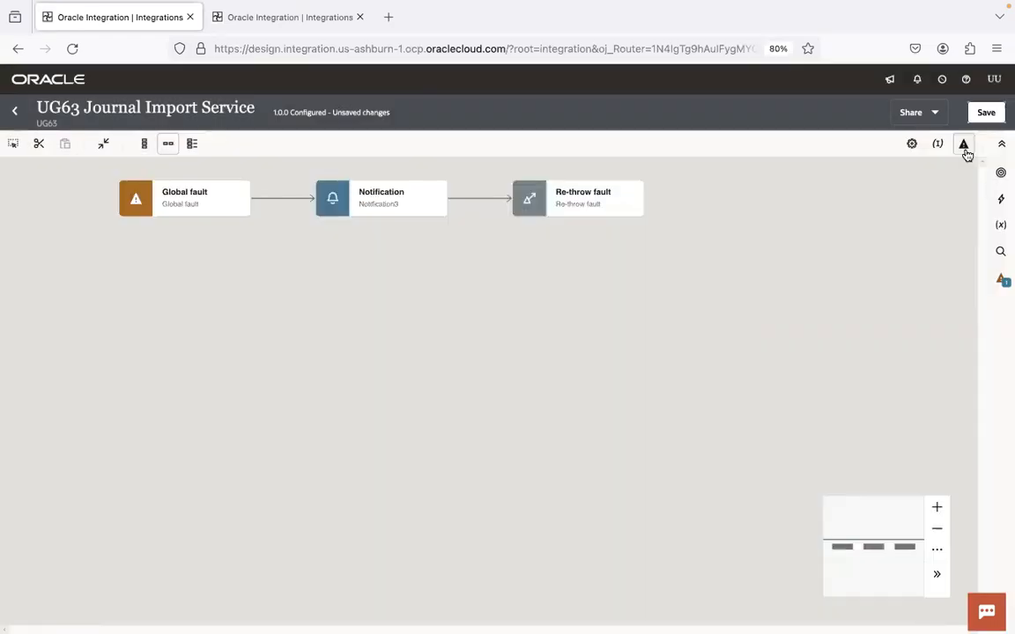
{"action": "left_click", "coordinate": [965, 146]}
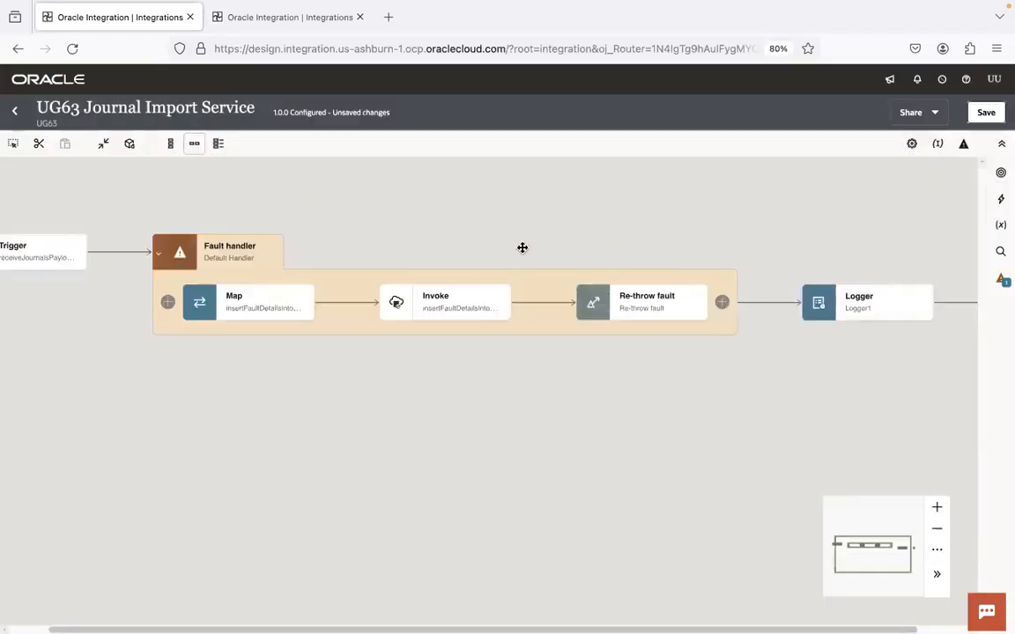
{"action": "left_click", "coordinate": [159, 252]}
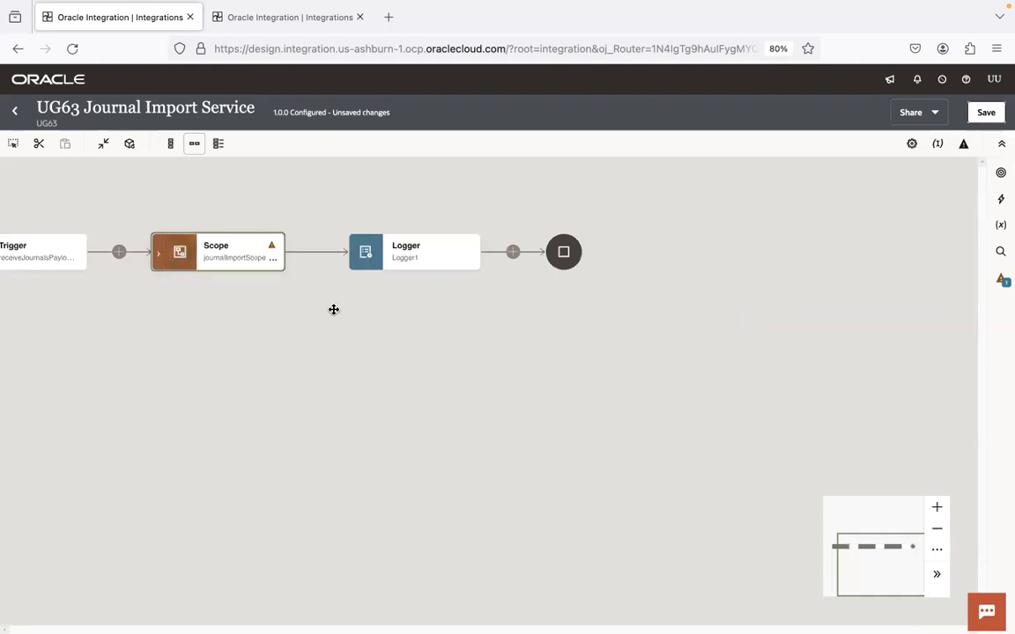
{"action": "left_click", "coordinate": [158, 256]}
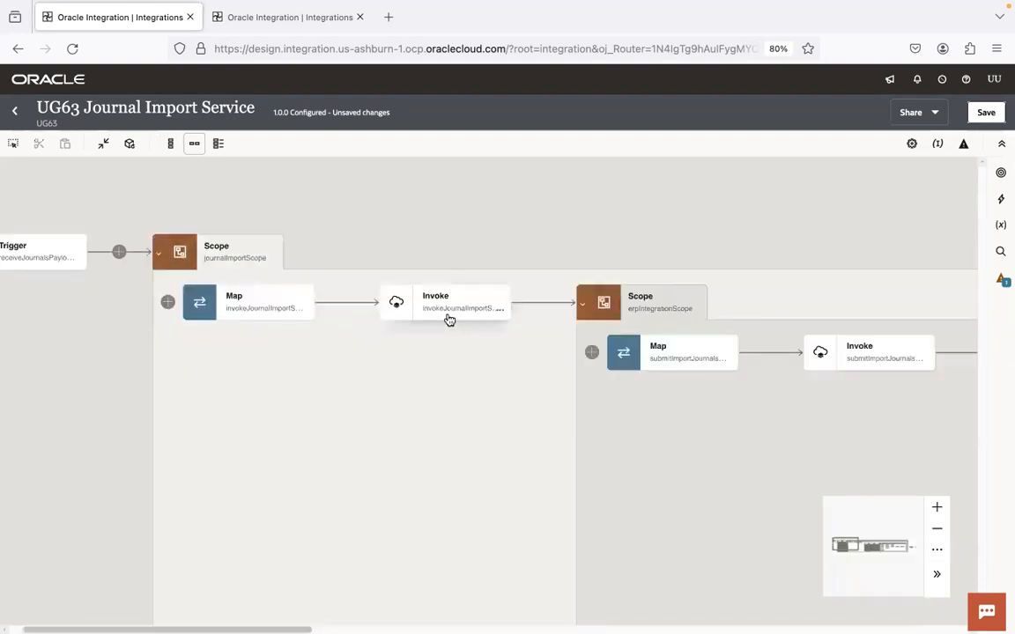
{"action": "left_click", "coordinate": [269, 260]}
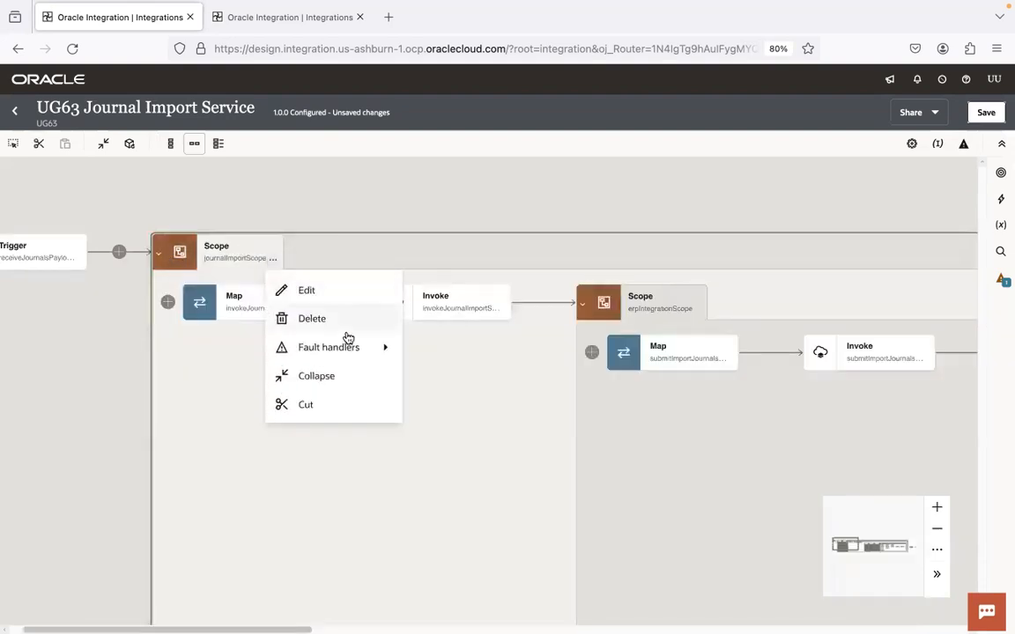
{"action": "mouse_move", "coordinate": [351, 346]}
{"action": "left_click", "coordinate": [441, 349]}
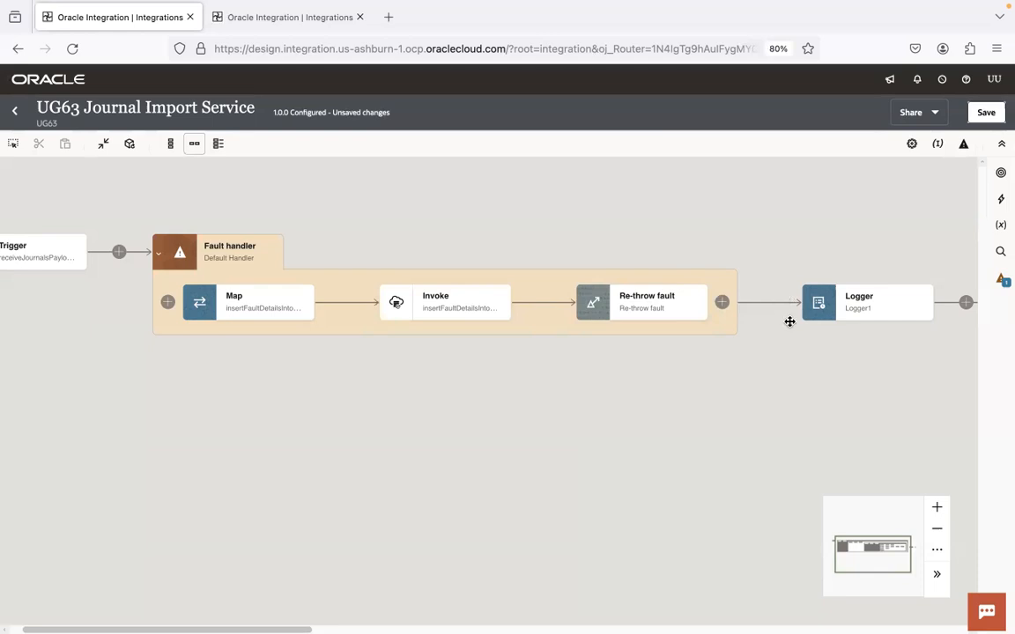
{"action": "left_click", "coordinate": [965, 146]}
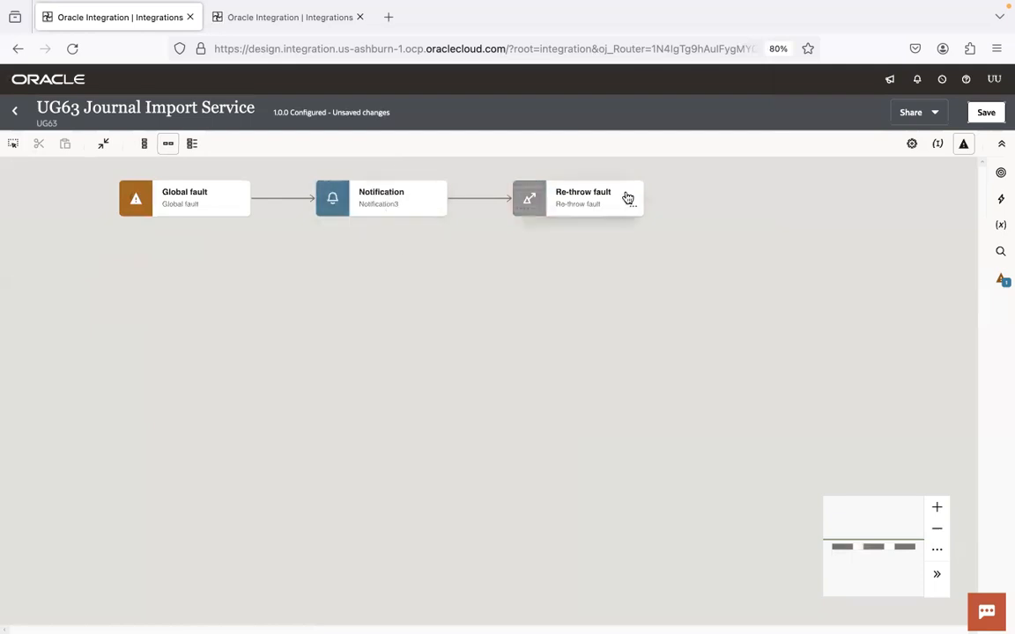
Step: Save UG63 Journal Import Service with the fault handler collapsed into its scope, then close it
{"action": "left_click", "coordinate": [986, 113]}
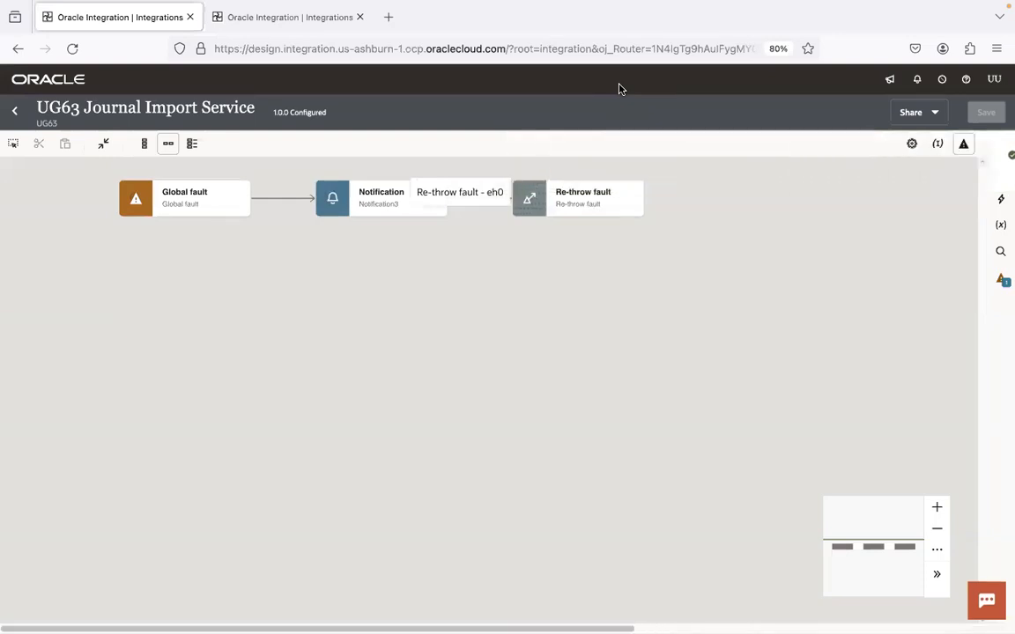
{"action": "mouse_move", "coordinate": [423, 193]}
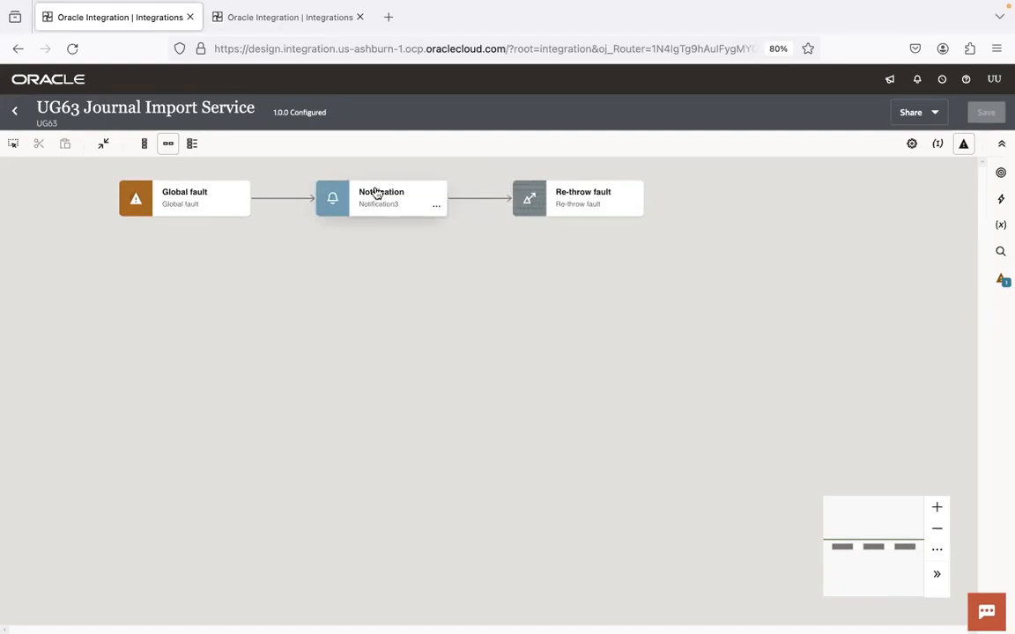
{"action": "left_click", "coordinate": [963, 144]}
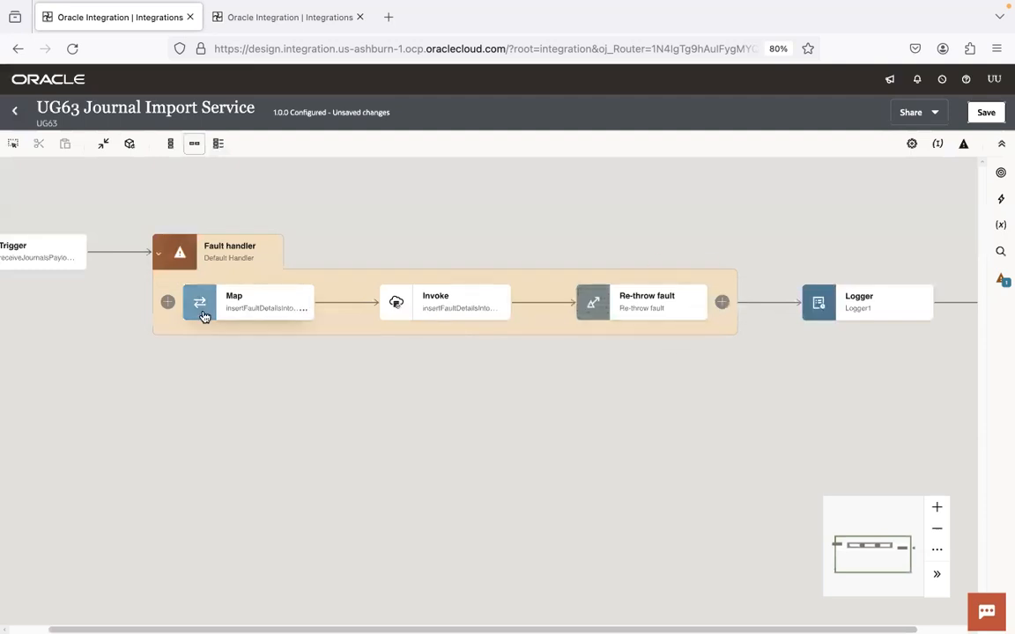
{"action": "left_click", "coordinate": [156, 255]}
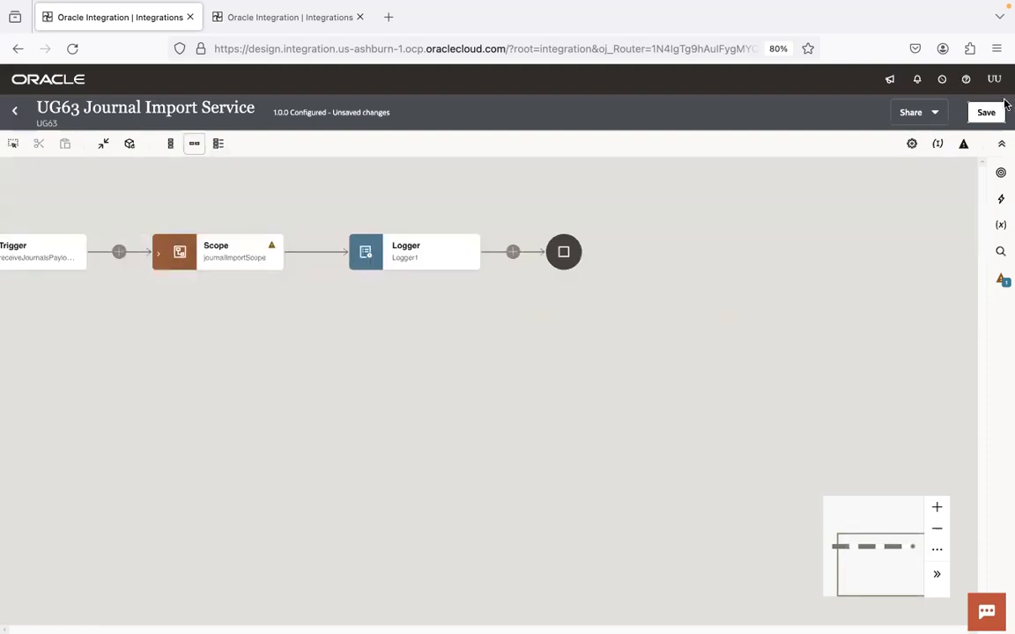
{"action": "left_click", "coordinate": [985, 112]}
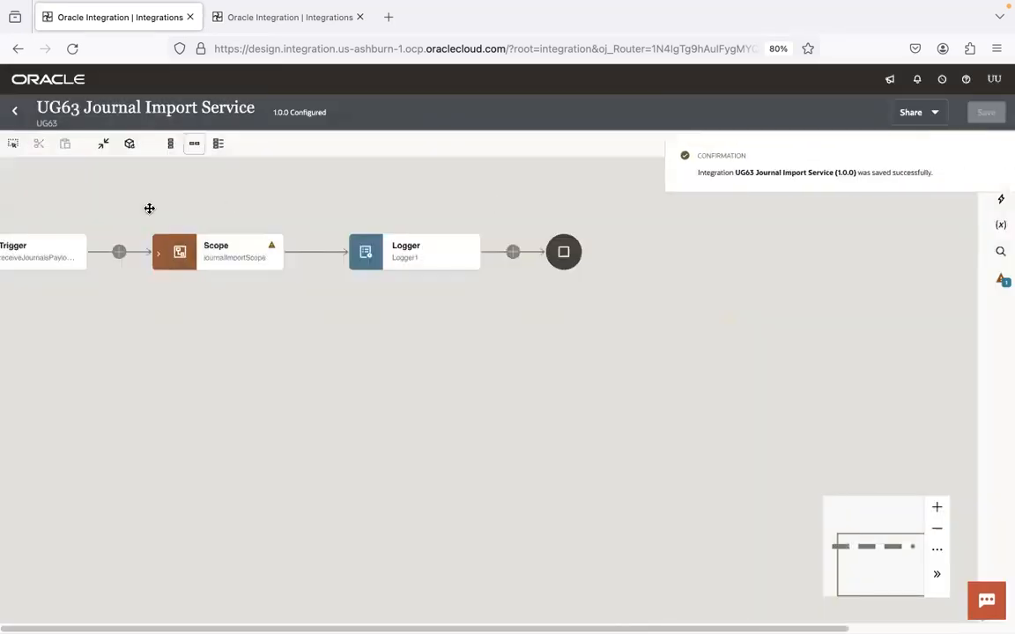
{"action": "left_click", "coordinate": [13, 112]}
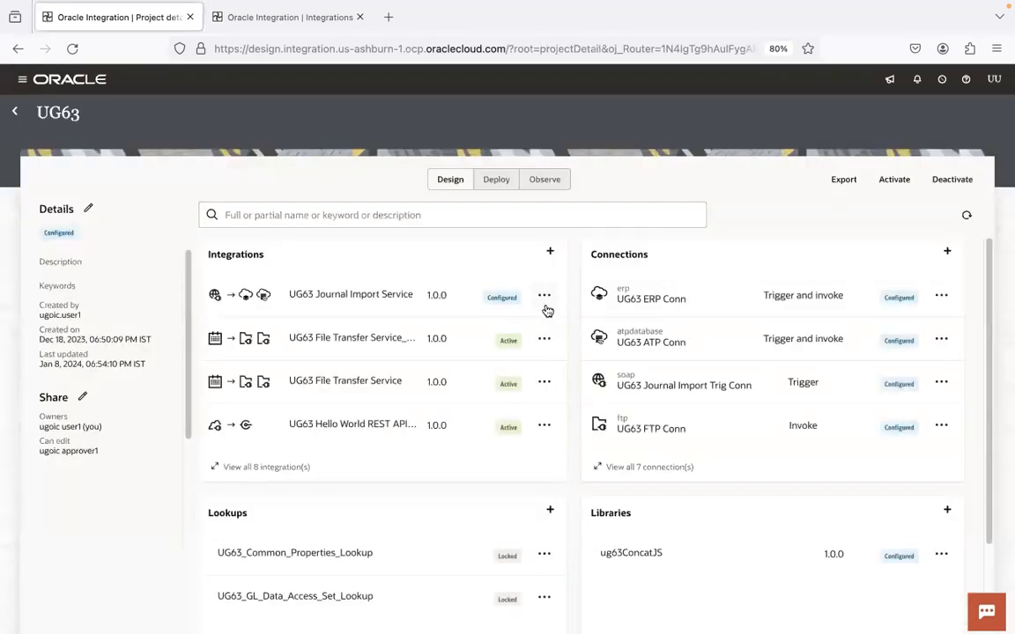
Step: Activate UG63 Journal Import Service with Debug tracing and refresh until the project shows it Active
{"action": "left_click", "coordinate": [543, 296]}
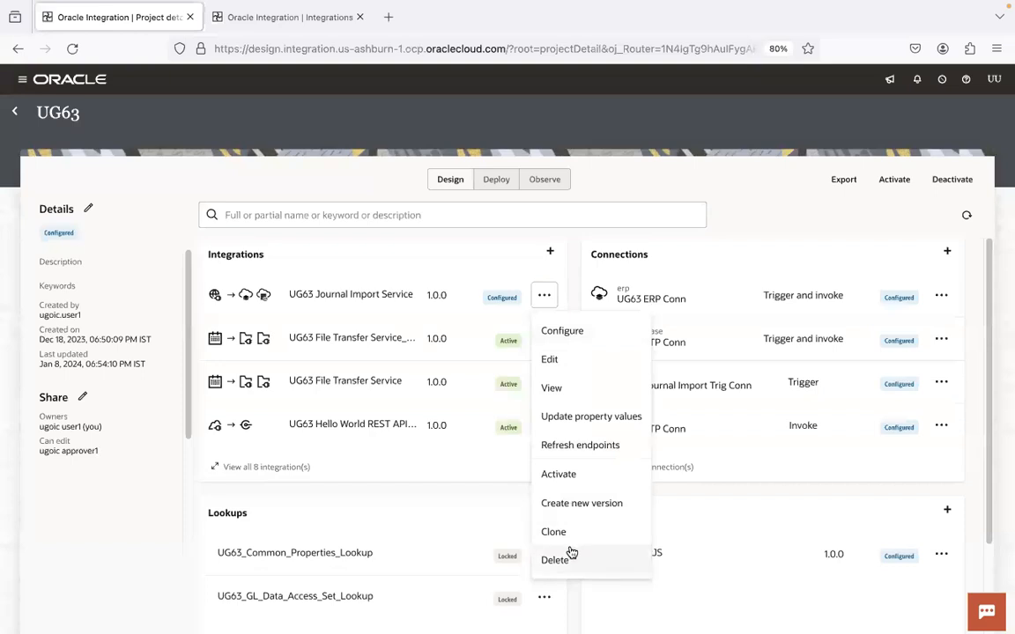
{"action": "left_click", "coordinate": [573, 474]}
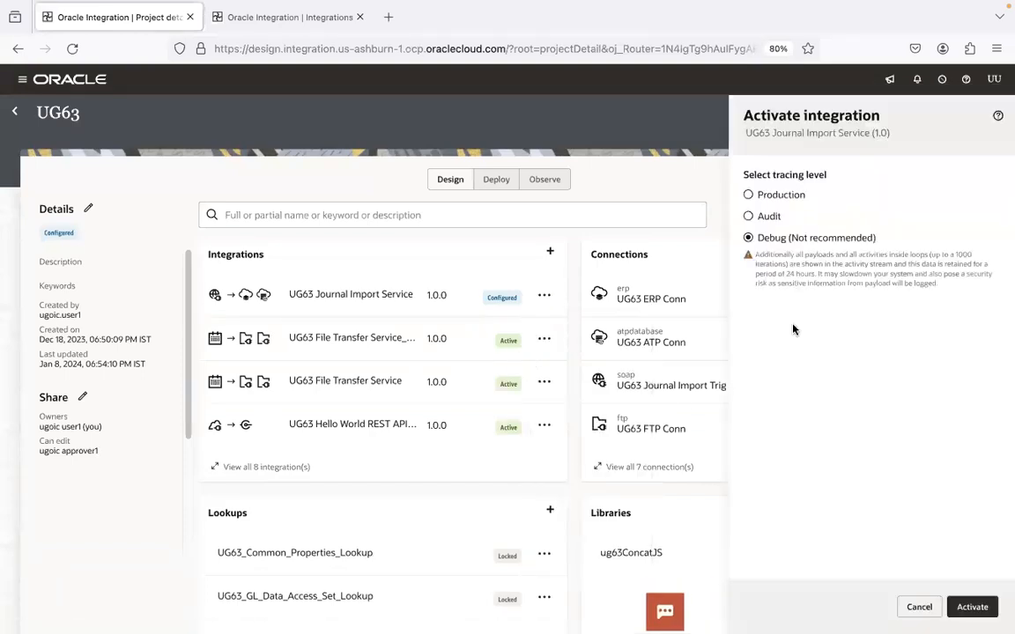
{"action": "left_click", "coordinate": [973, 607]}
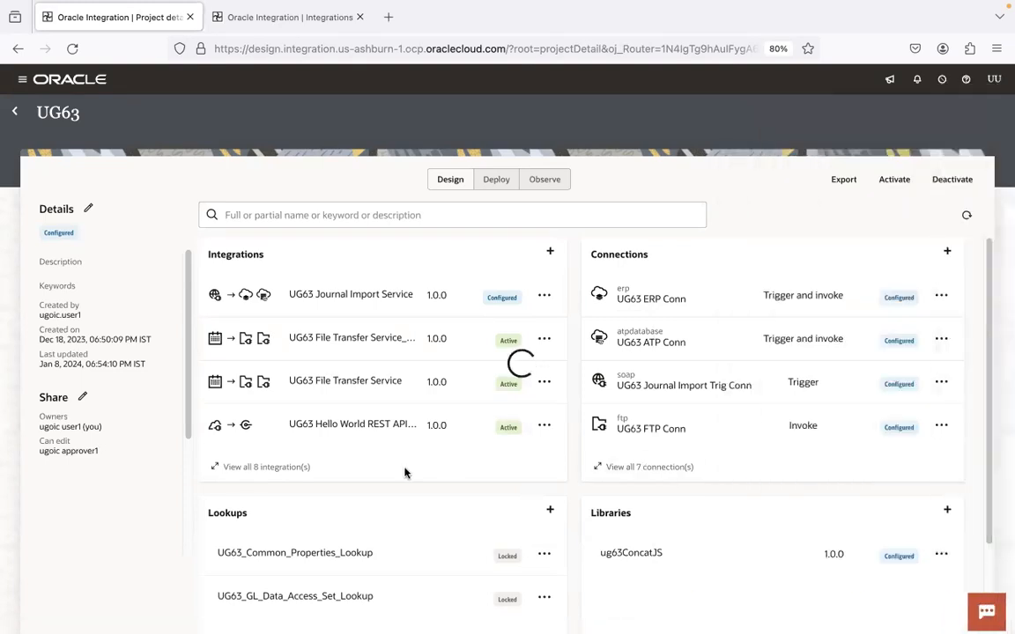
{"action": "left_click", "coordinate": [970, 218]}
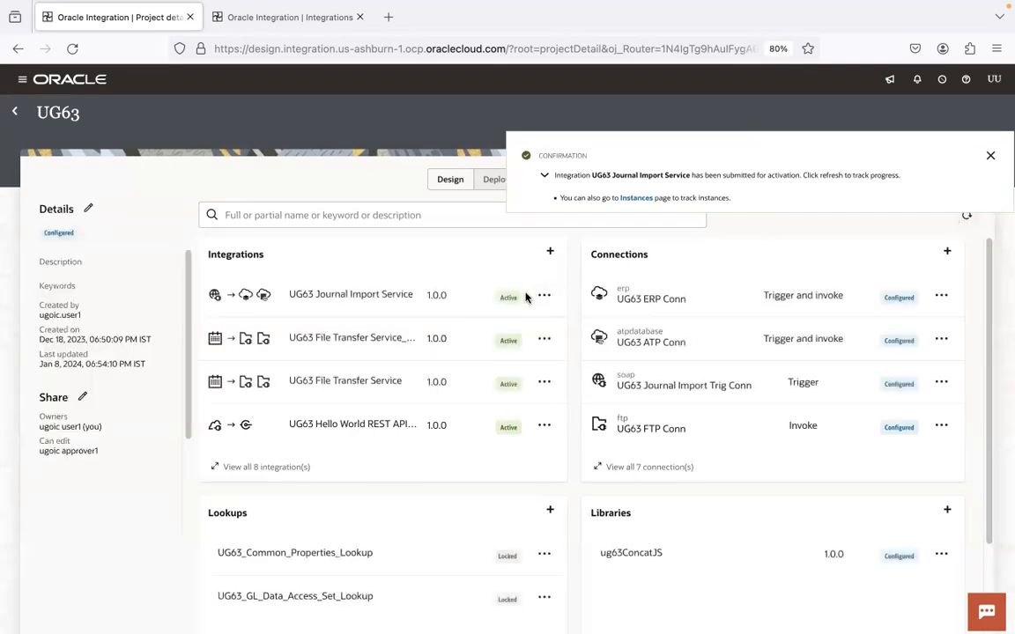
{"action": "left_click", "coordinate": [966, 216]}
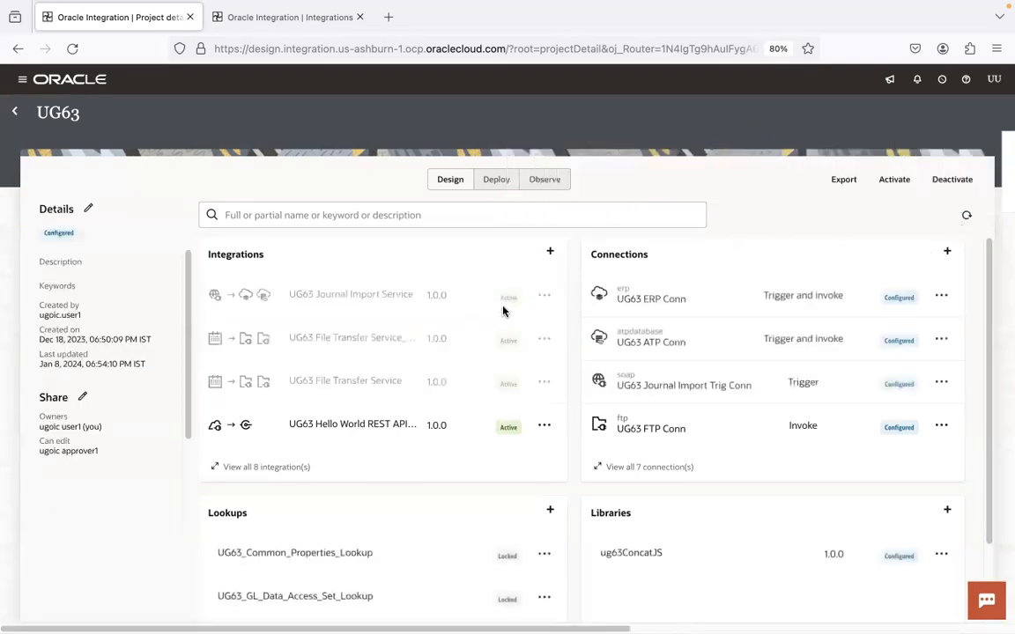
{"action": "left_click", "coordinate": [539, 297]}
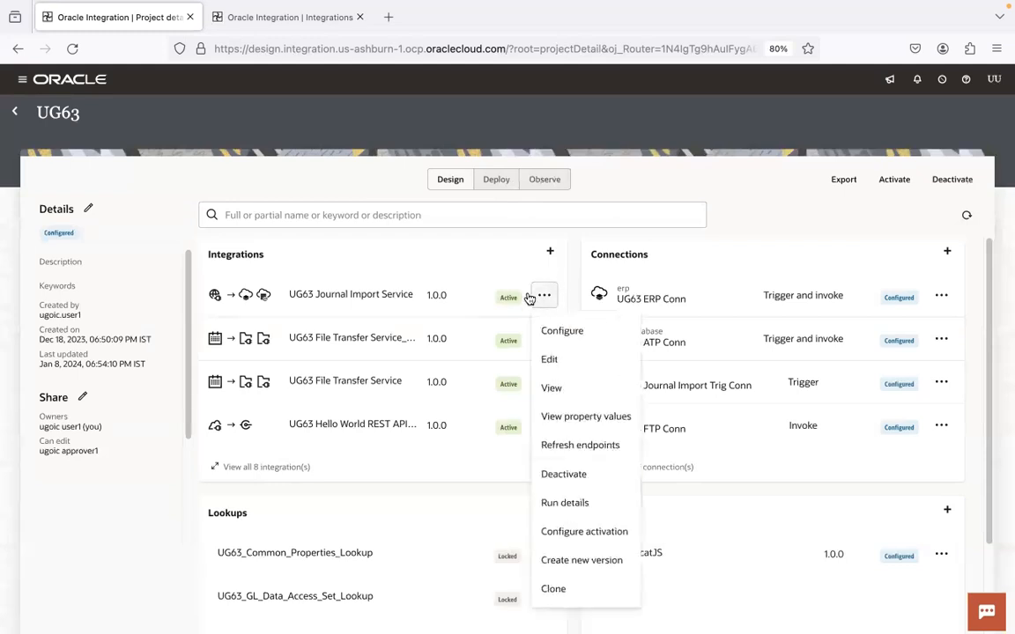
{"action": "key", "text": "super+Tab"}
{"action": "key", "text": "super+Tab"}
{"action": "key", "text": "super+Tab"}
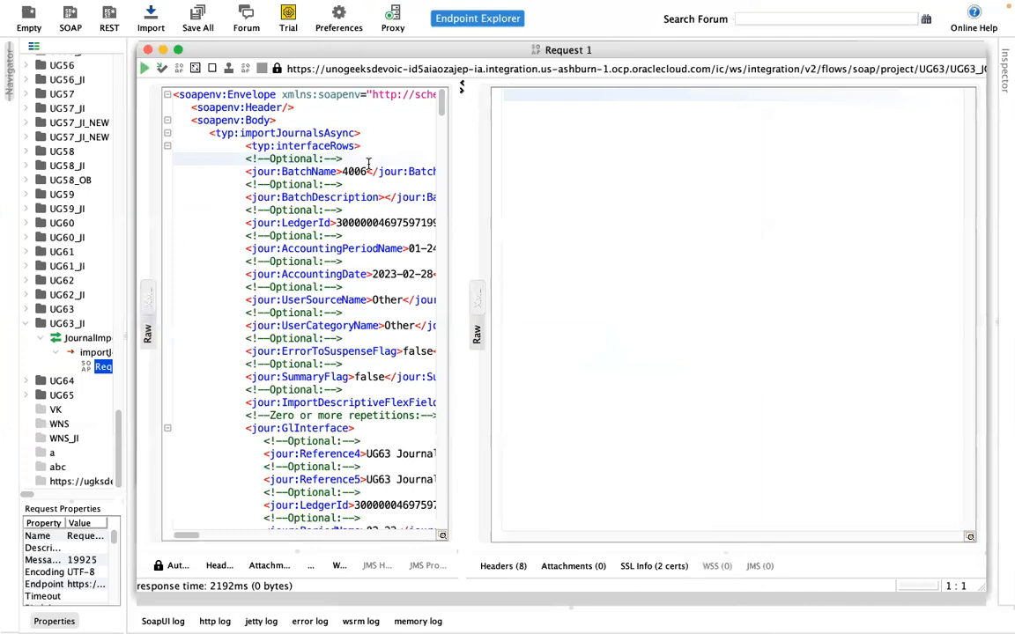
Step: Replace every 4006 with 4007 in Request 1 for BatchName and GroupId, then resend it
{"action": "double_click", "coordinate": [354, 171]}
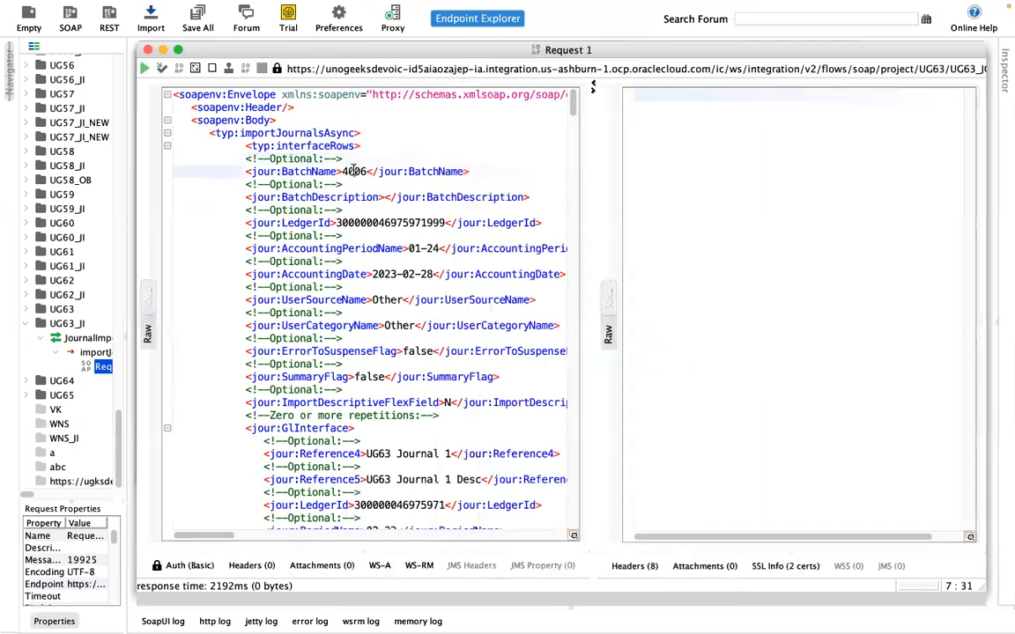
{"action": "key", "text": "super+f"}
{"action": "left_click", "coordinate": [561, 270]}
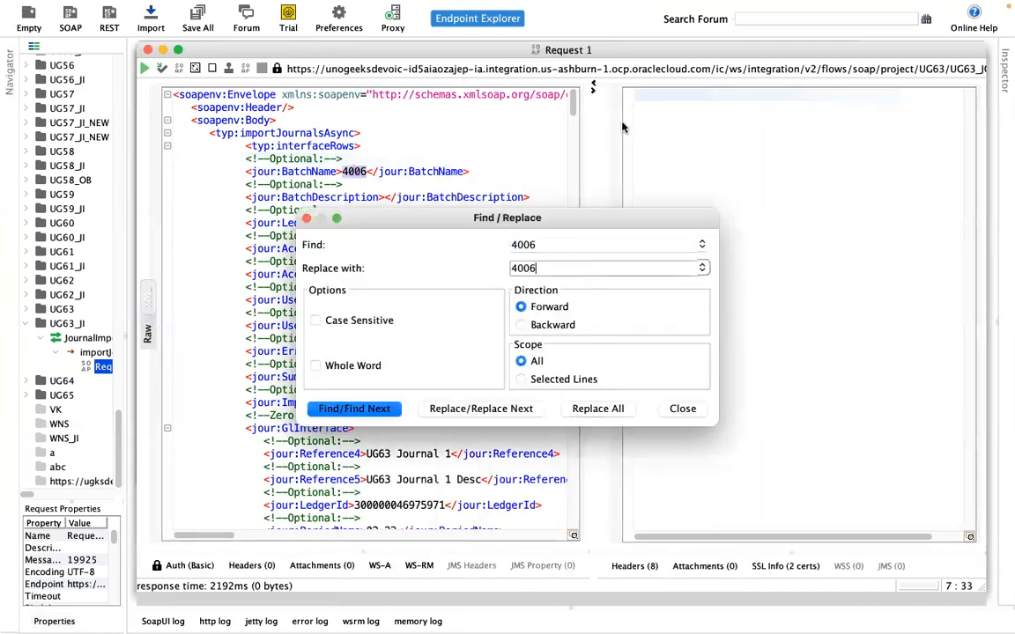
{"action": "type", "text": "7"}
{"action": "left_click", "coordinate": [597, 407]}
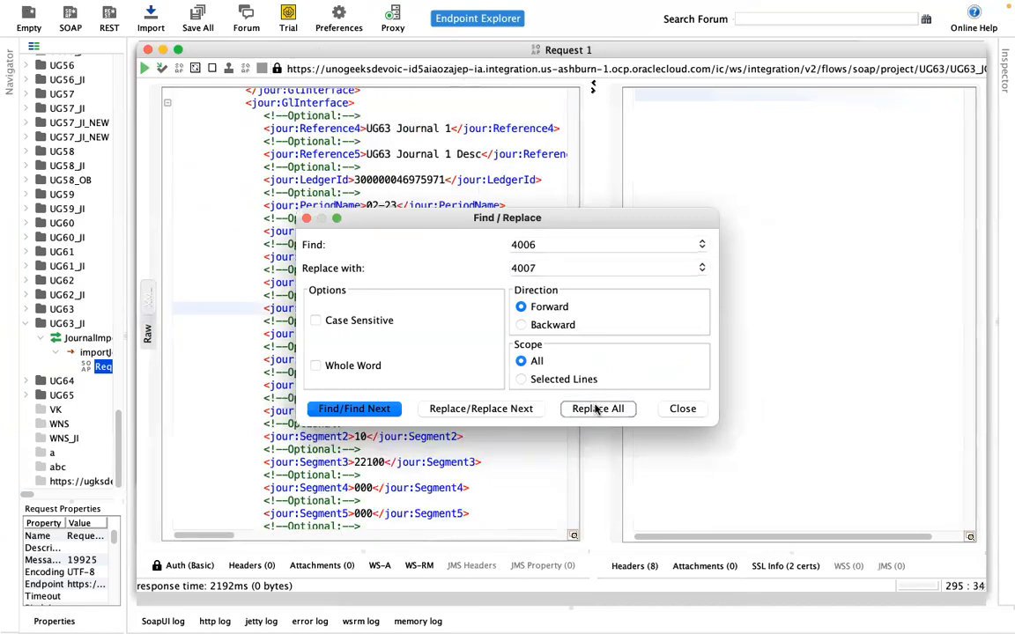
{"action": "left_click", "coordinate": [307, 218]}
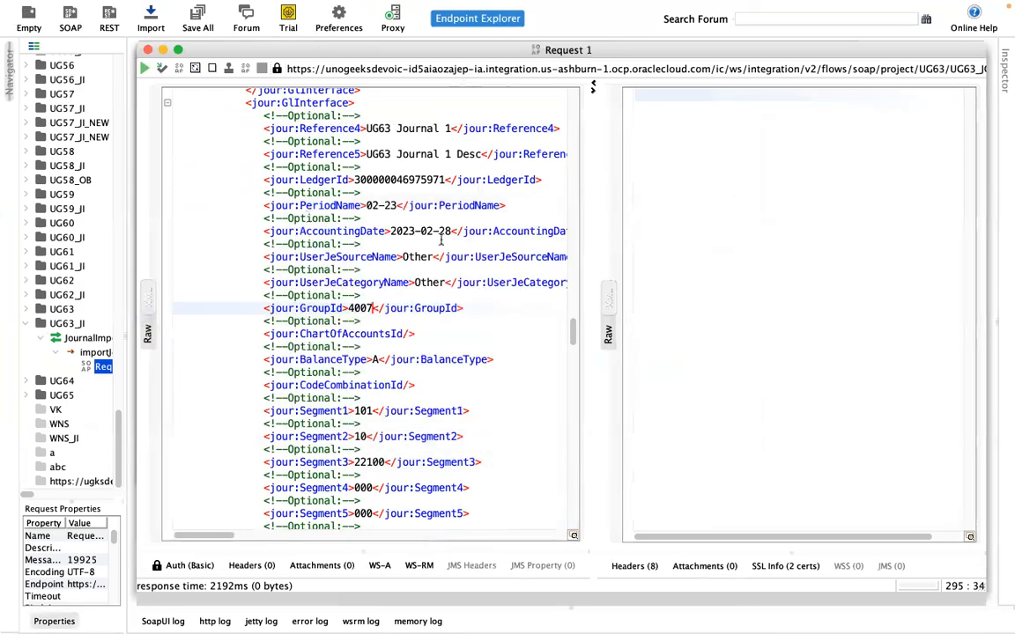
{"action": "scroll", "coordinate": [514, 221], "scroll_direction": "up", "scroll_amount": 20}
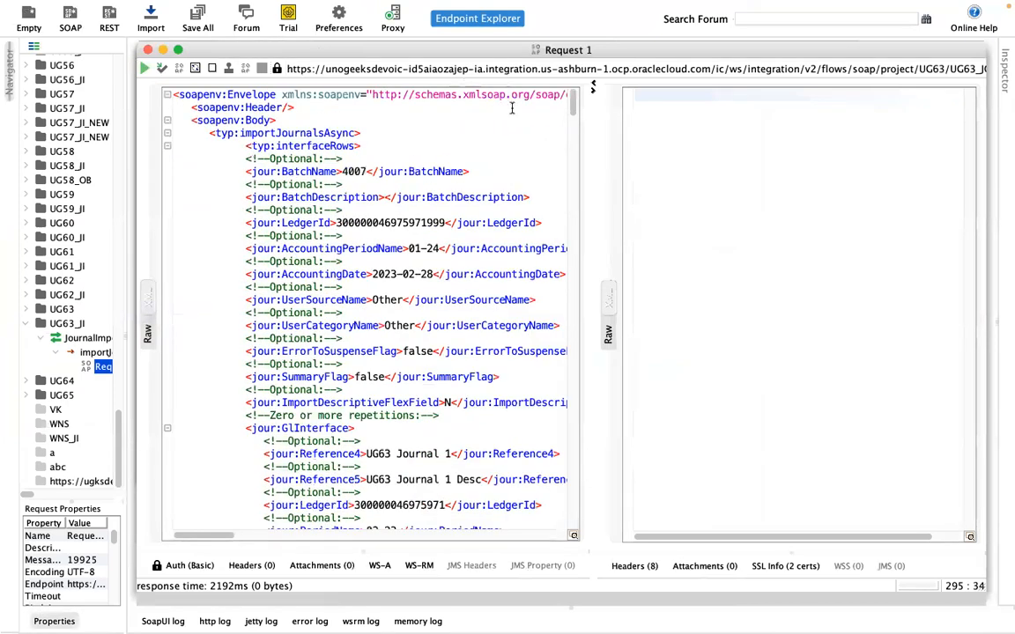
{"action": "left_click", "coordinate": [419, 148]}
{"action": "left_click", "coordinate": [144, 70]}
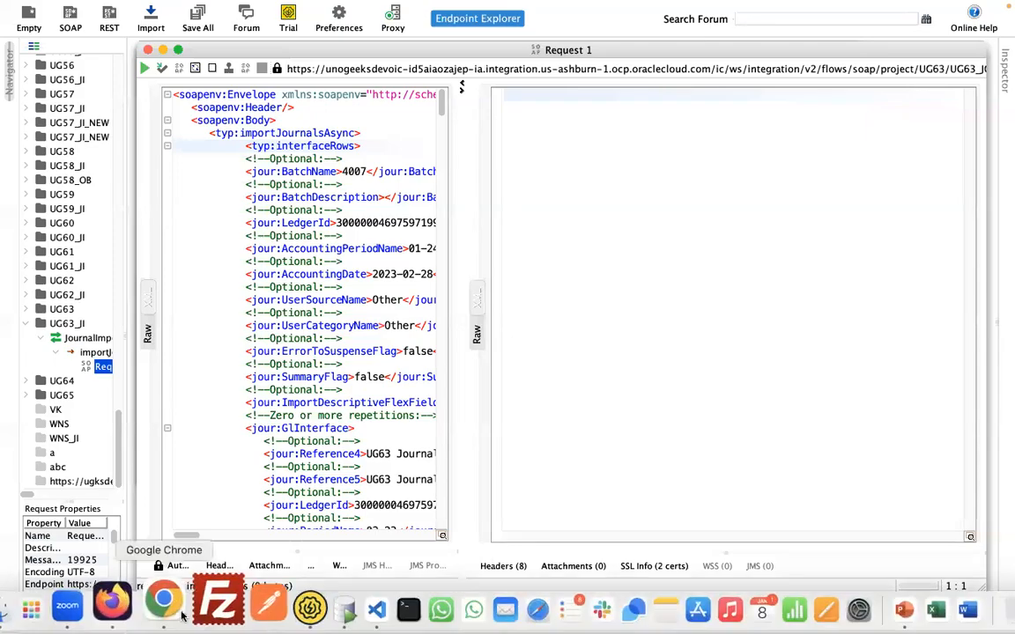
{"action": "left_click", "coordinate": [166, 601]}
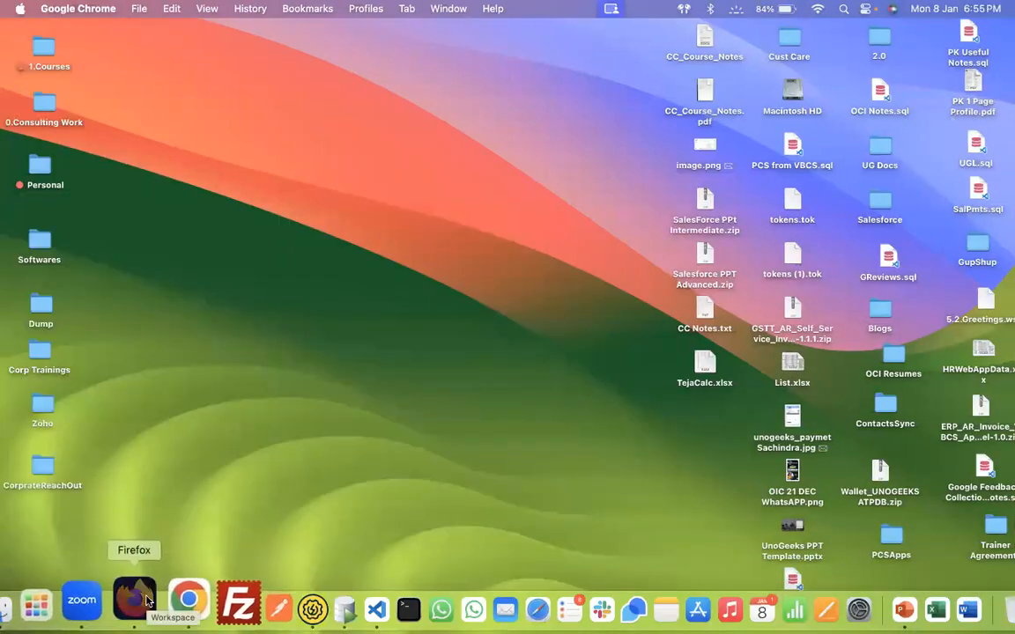
Step: Open the errored BatchName: 4007 instance from the Instances list
{"action": "left_click", "coordinate": [128, 599]}
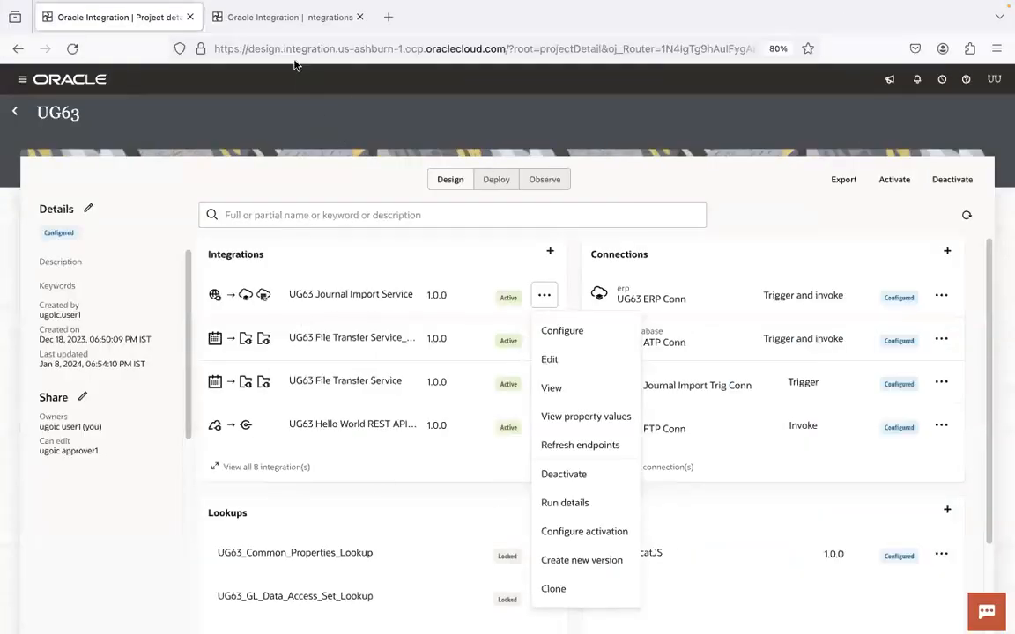
{"action": "left_click", "coordinate": [273, 20]}
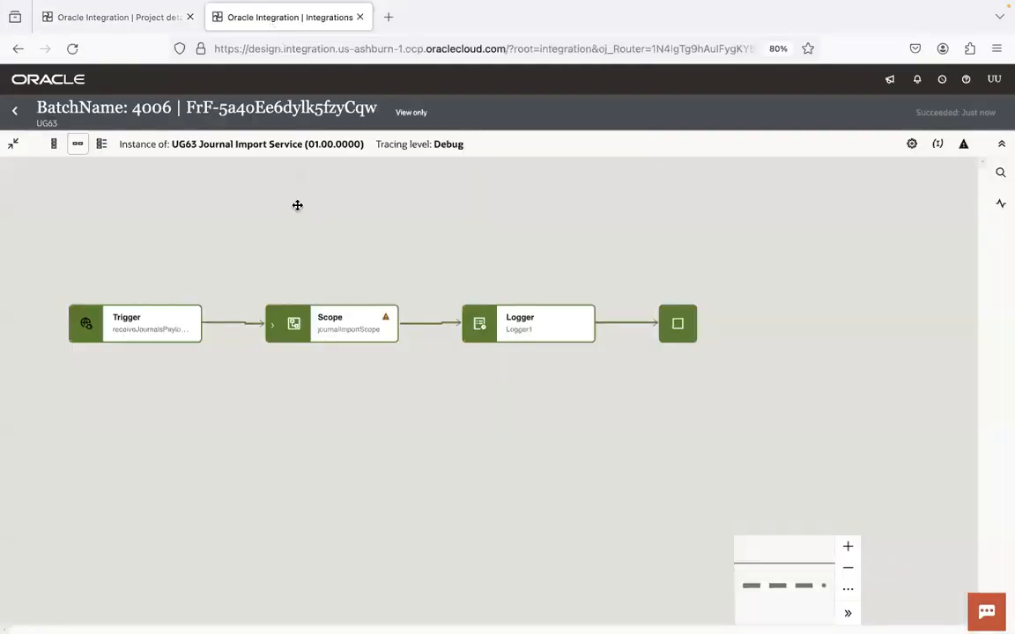
{"action": "left_click", "coordinate": [10, 112]}
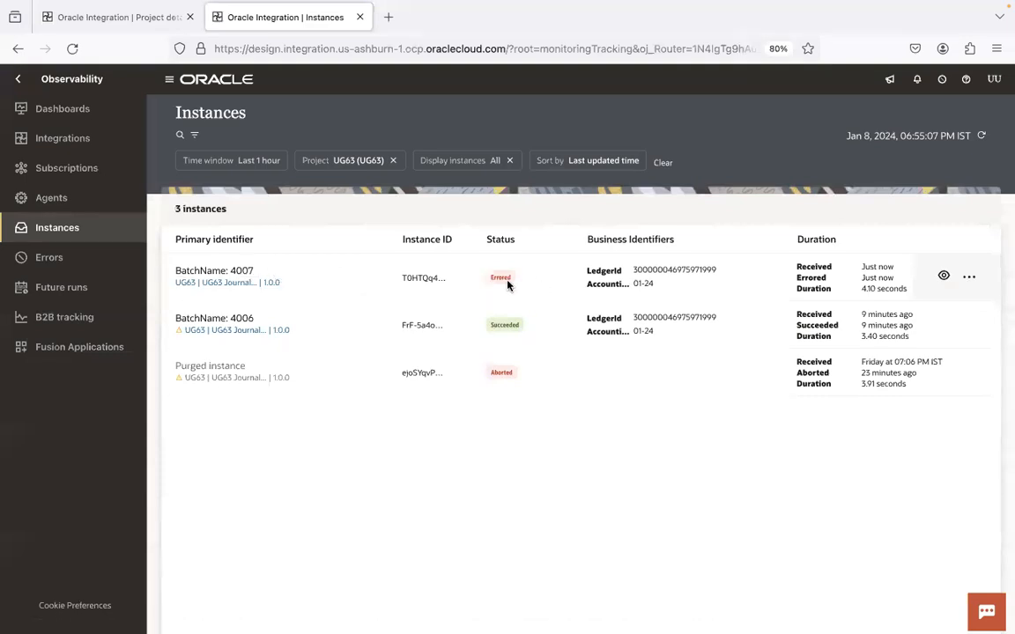
{"action": "left_click", "coordinate": [243, 272]}
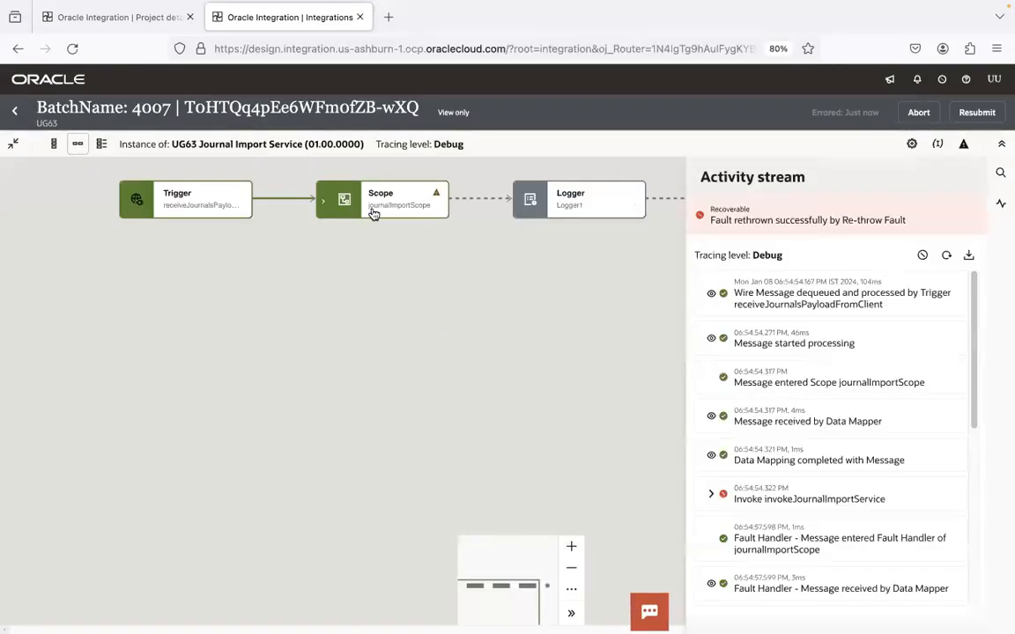
Step: Expand journalImportScope and display its Default Handler flow ending in Re-throw fault
{"action": "left_click", "coordinate": [323, 200]}
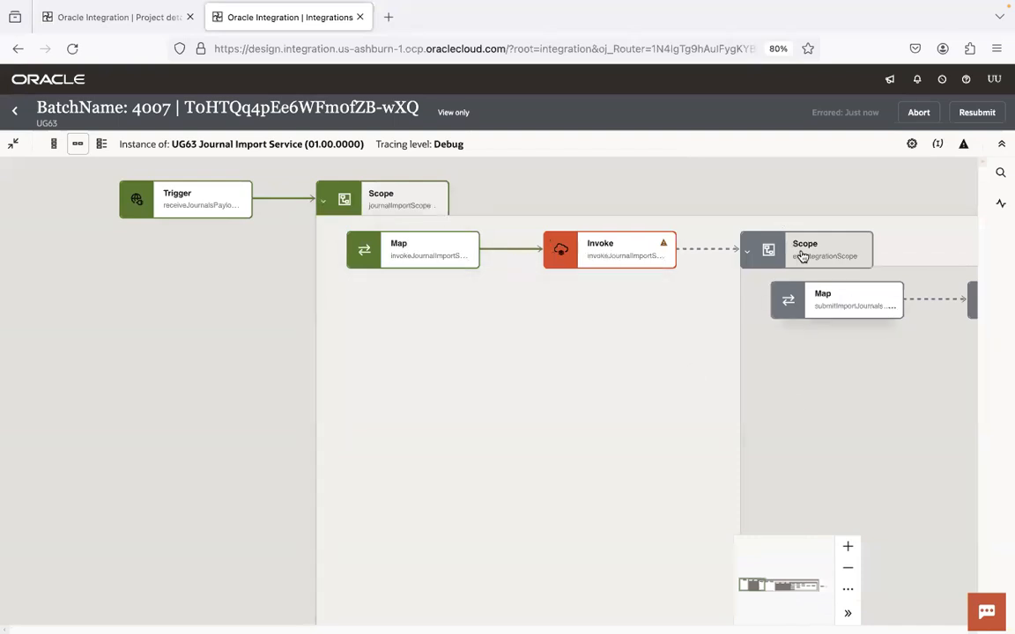
{"action": "left_click", "coordinate": [437, 205]}
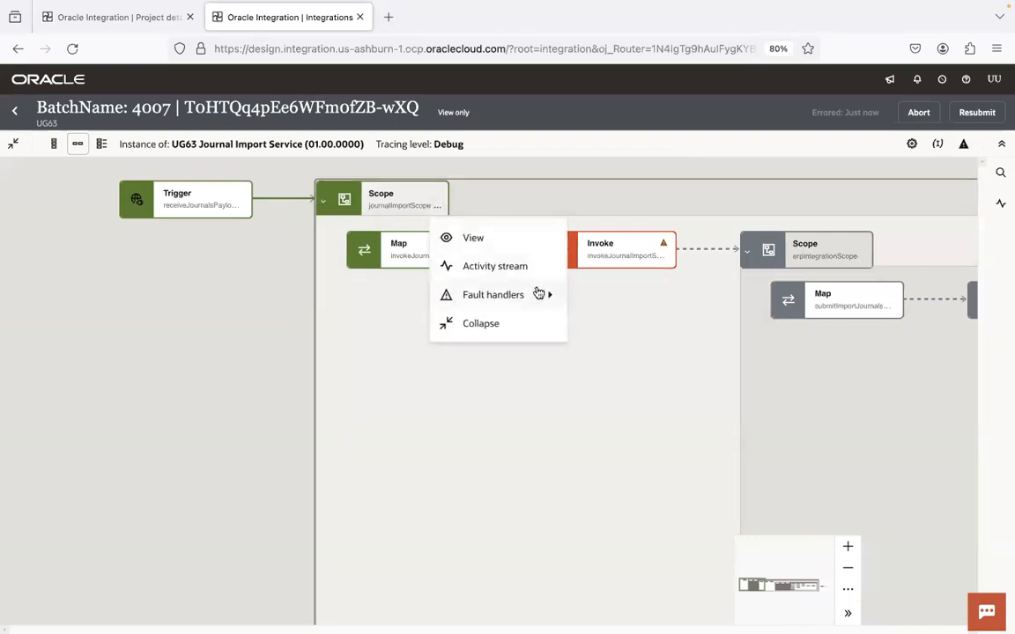
{"action": "mouse_move", "coordinate": [538, 296]}
{"action": "left_click", "coordinate": [601, 297]}
{"action": "left_click_drag", "start_coordinate": [615, 406], "coordinate": [361, 424]}
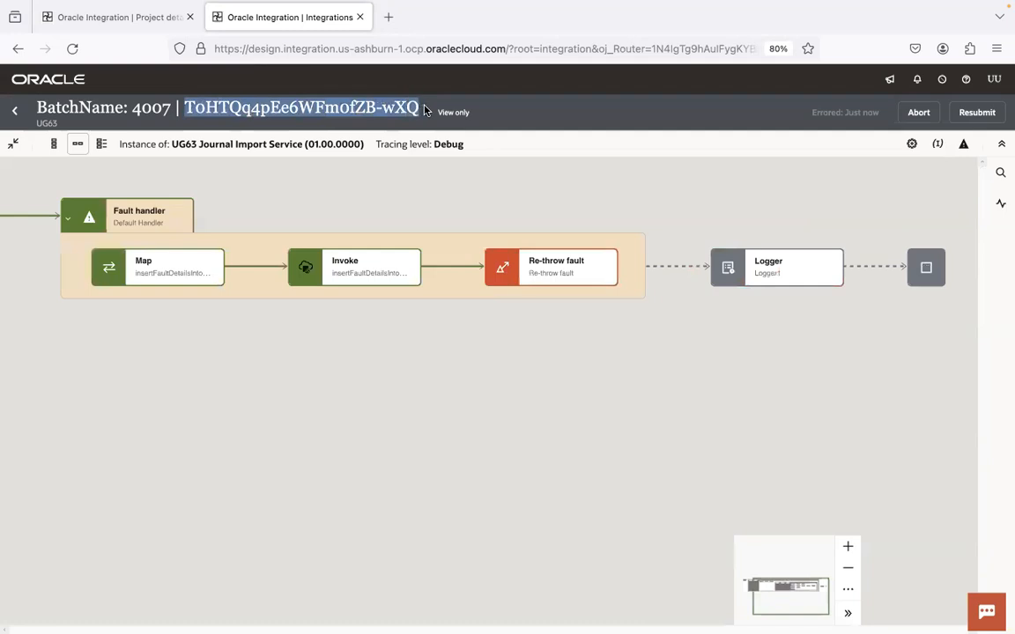
Step: Swap the new 4007 instance ID into the ics_errors query and run it for the CASDK-0033 row
{"action": "mouse_move", "coordinate": [397, 612]}
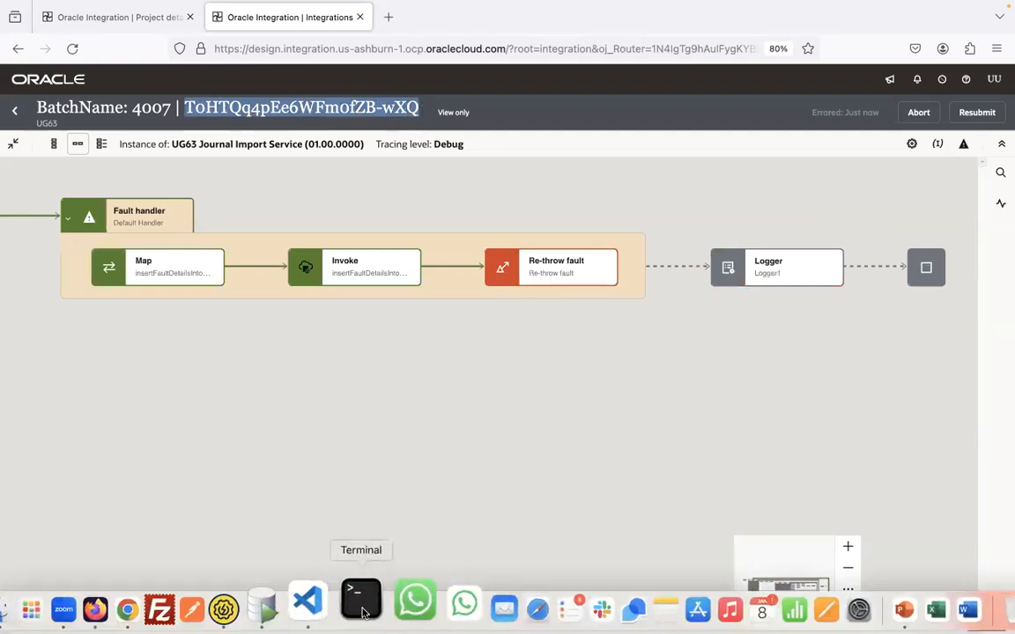
{"action": "left_click", "coordinate": [308, 608]}
{"action": "left_click", "coordinate": [435, 95]}
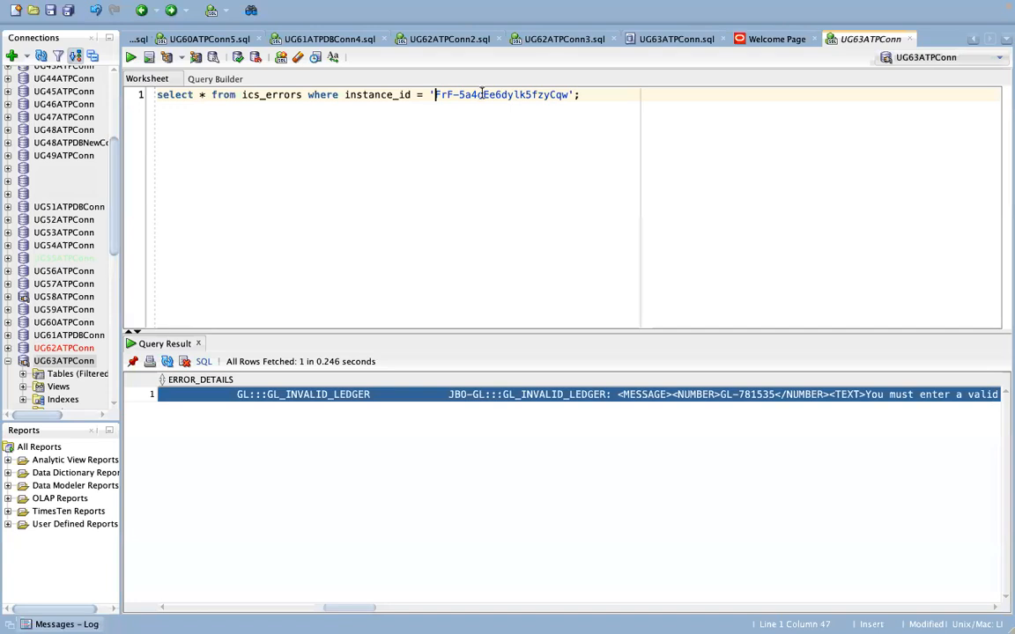
{"action": "left_click", "coordinate": [569, 94], "text": "shift"}
{"action": "type", "text": "T0HTQq4pEe6WFm0fZB-wXQ"}
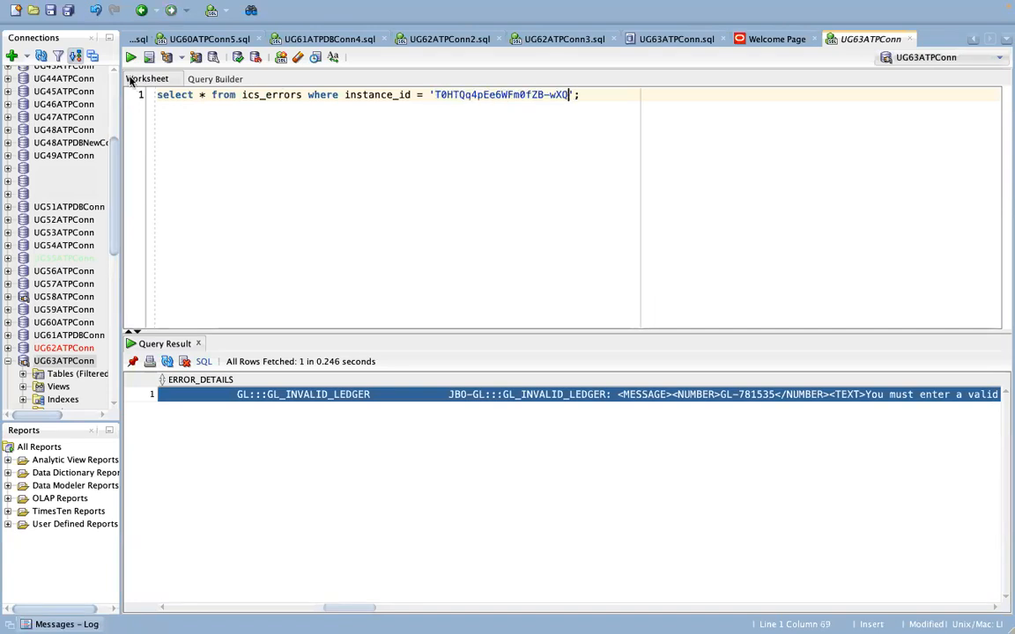
{"action": "key", "text": "super+a"}
{"action": "key", "text": "super+Return"}
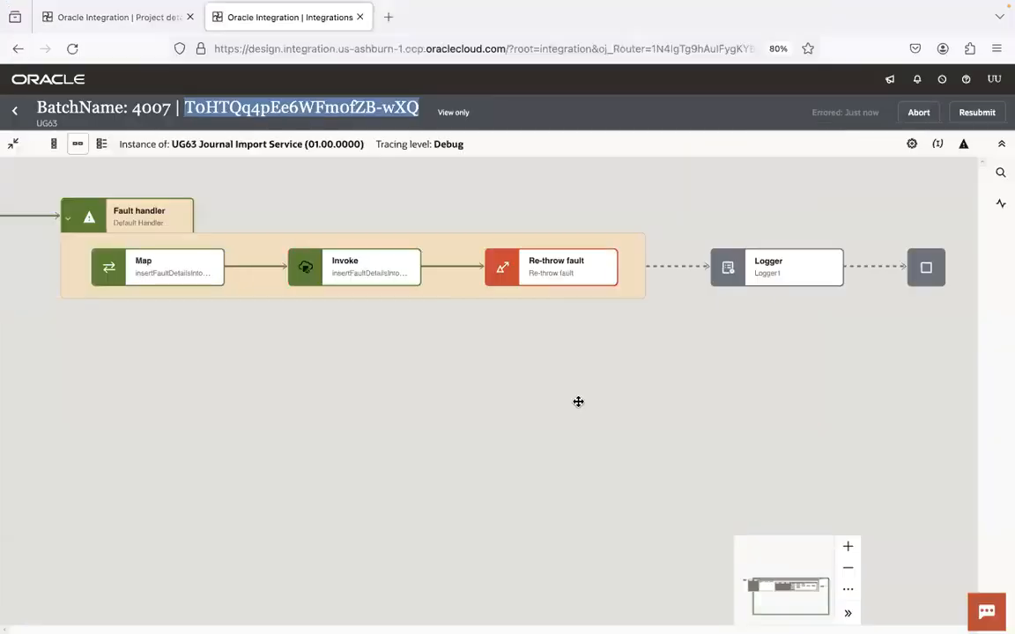
{"action": "key", "text": "super+Tab"}
{"action": "left_click", "coordinate": [518, 212]}
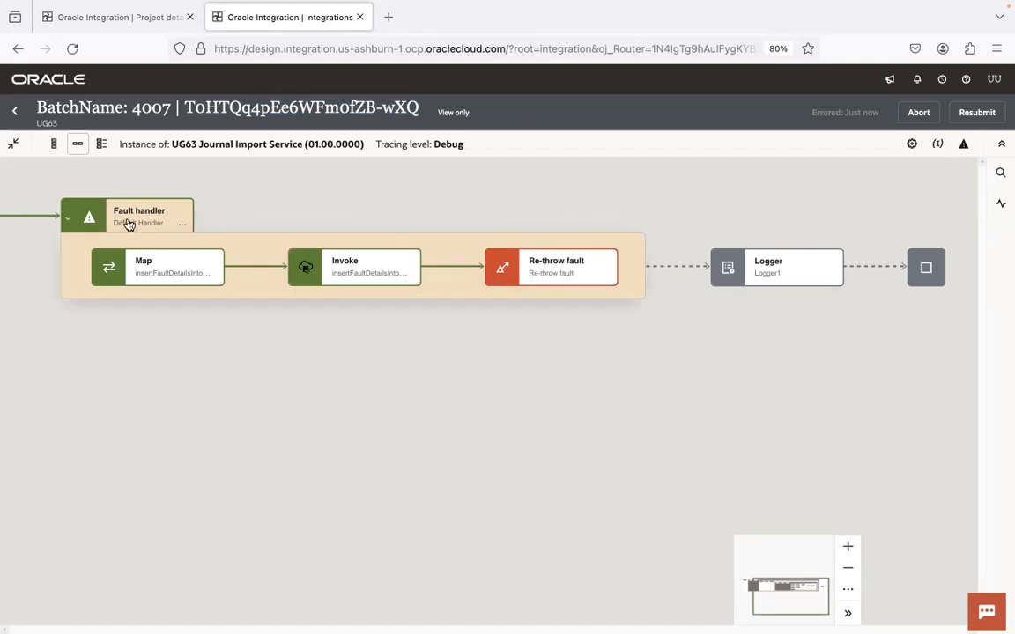
Step: Display the instance's global fault flow: Global fault, Notification, then Re-throw fault
{"action": "left_click", "coordinate": [964, 145]}
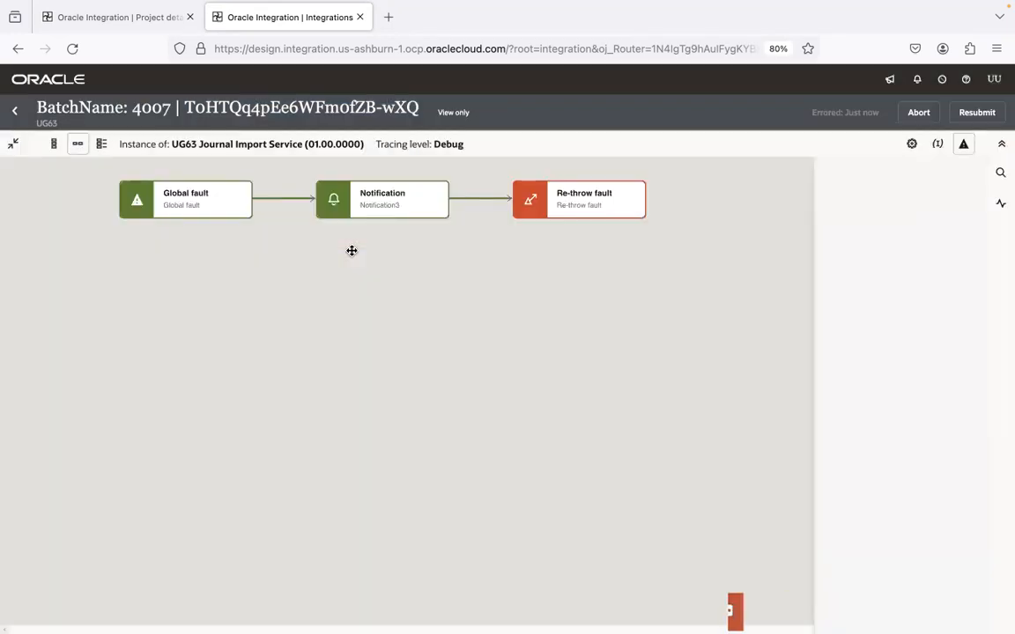
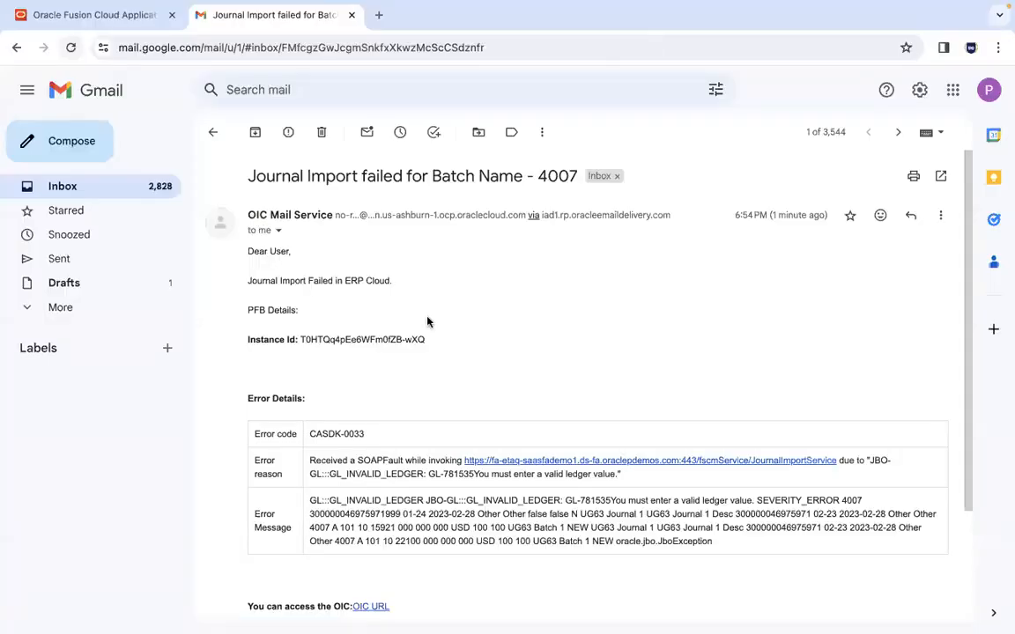
Step: Read the batch 4007 failure email's subject, 'Journal Import Failed in ERP Cloud' line, instance id and error table
{"action": "left_click_drag", "start_coordinate": [249, 176], "coordinate": [583, 175]}
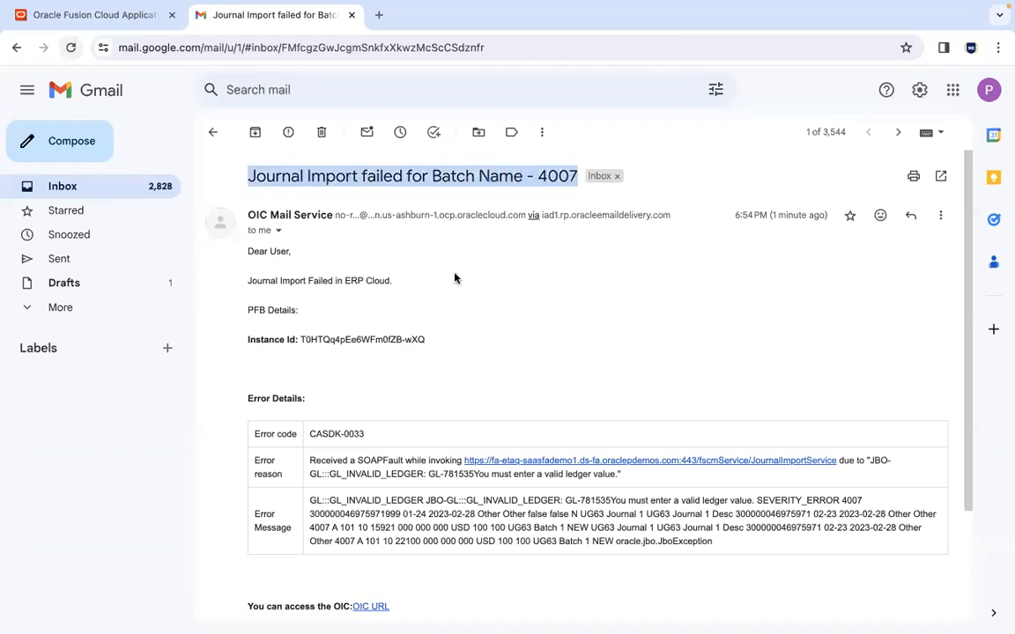
{"action": "left_click", "coordinate": [436, 290]}
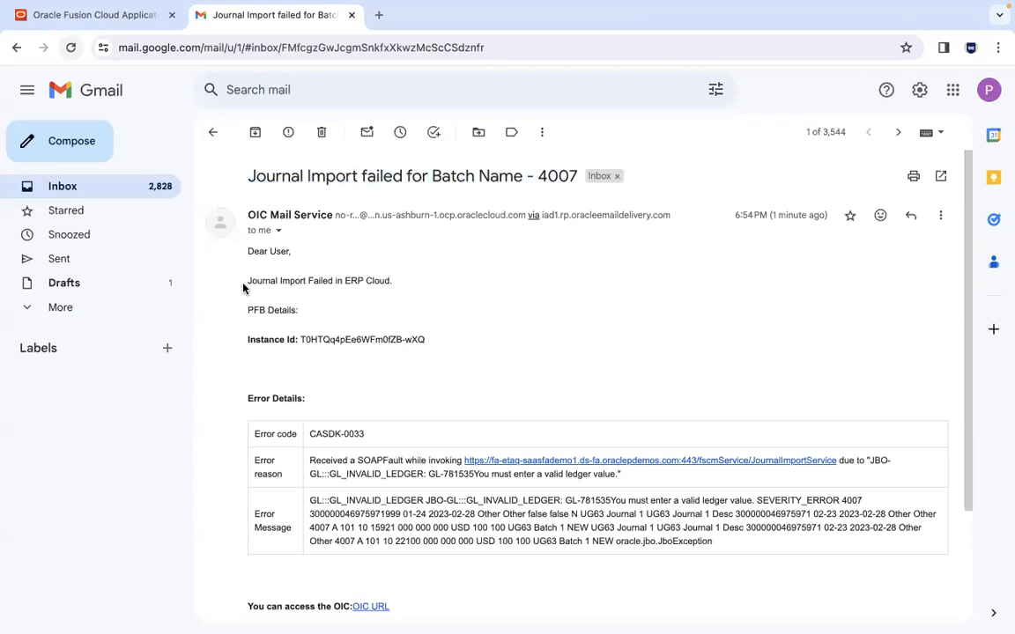
{"action": "left_click_drag", "start_coordinate": [304, 282], "coordinate": [433, 283]}
{"action": "left_click", "coordinate": [433, 282]}
{"action": "left_click_drag", "start_coordinate": [300, 340], "coordinate": [426, 341]}
{"action": "left_click", "coordinate": [426, 341]}
{"action": "left_click_drag", "start_coordinate": [255, 432], "coordinate": [727, 548]}
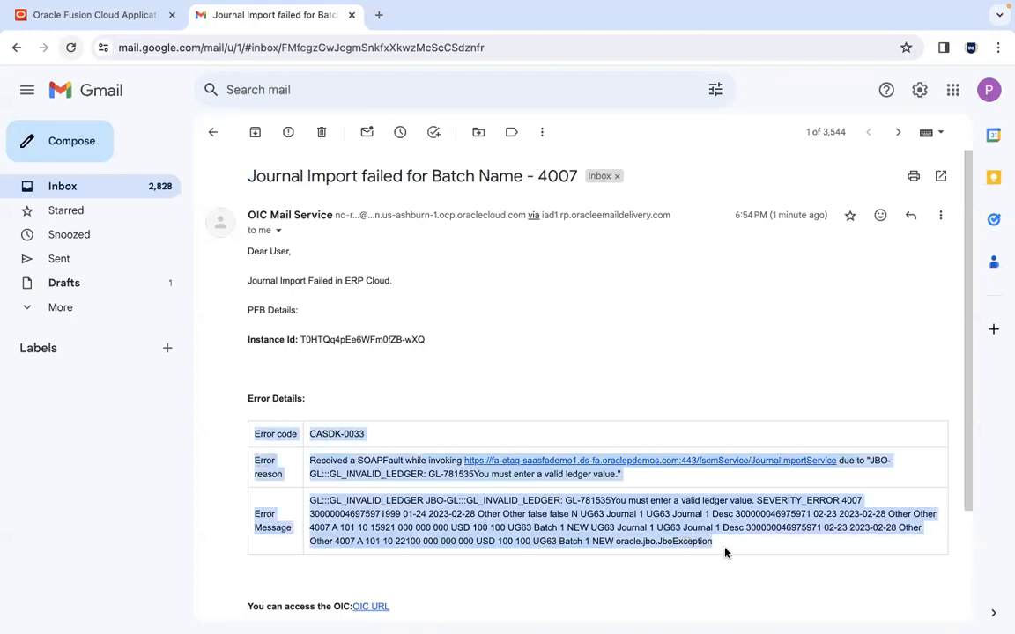
{"action": "left_click", "coordinate": [726, 550]}
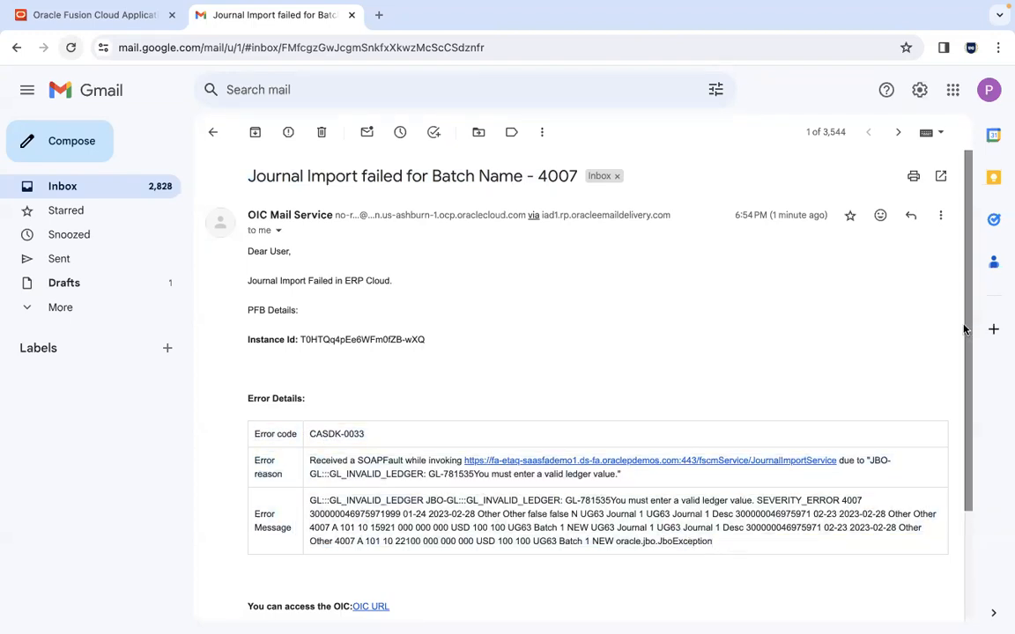
{"action": "left_click_drag", "start_coordinate": [963, 329], "coordinate": [970, 464]}
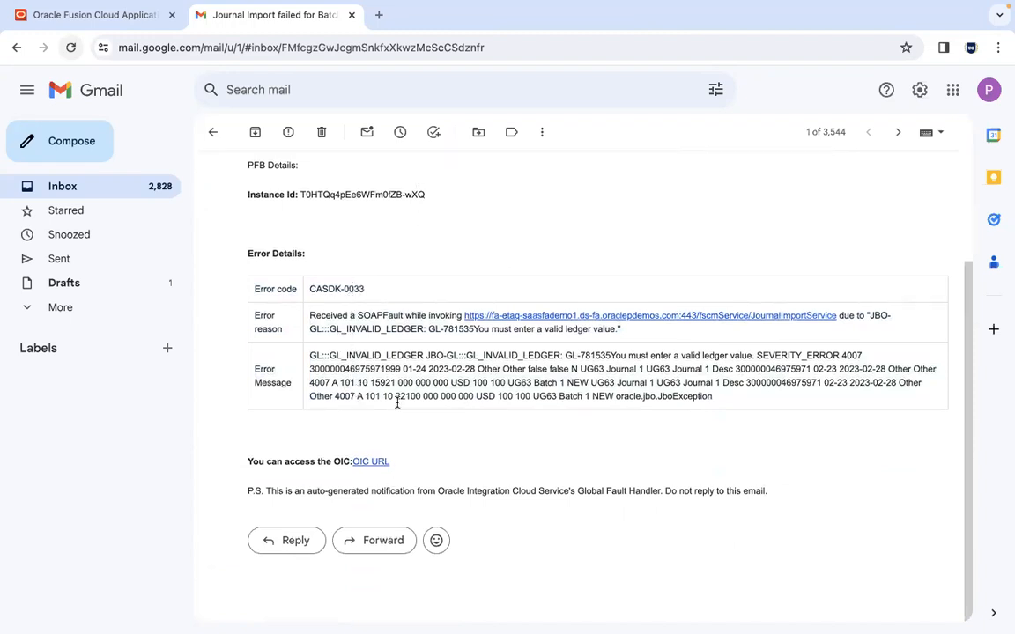
{"action": "key", "text": "super+Tab"}
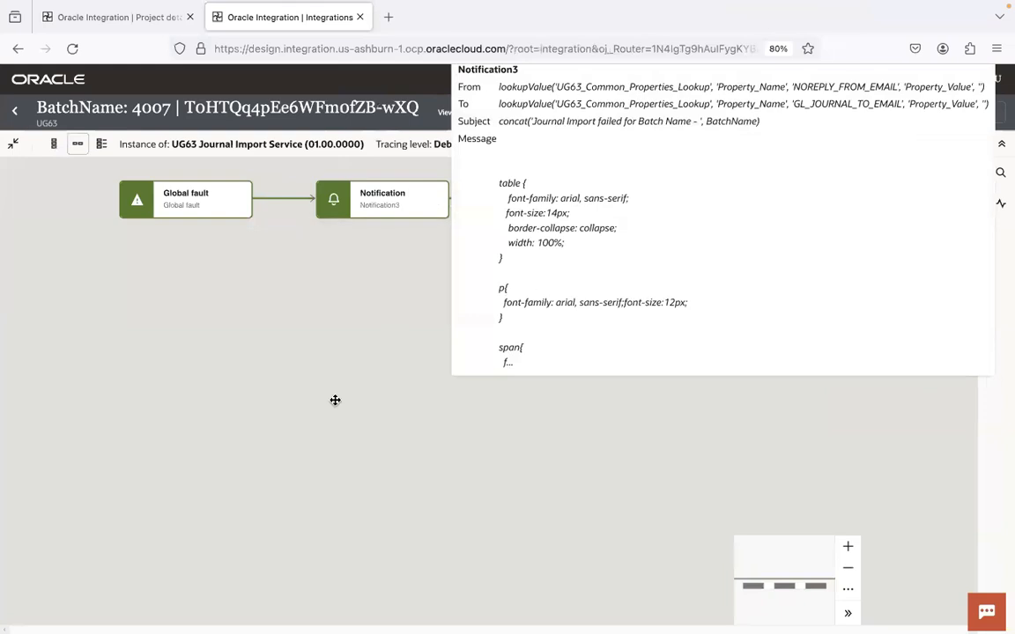
Step: View the errored 4007 instance's activity stream, then return to the UG63 Instances list
{"action": "left_click", "coordinate": [16, 144]}
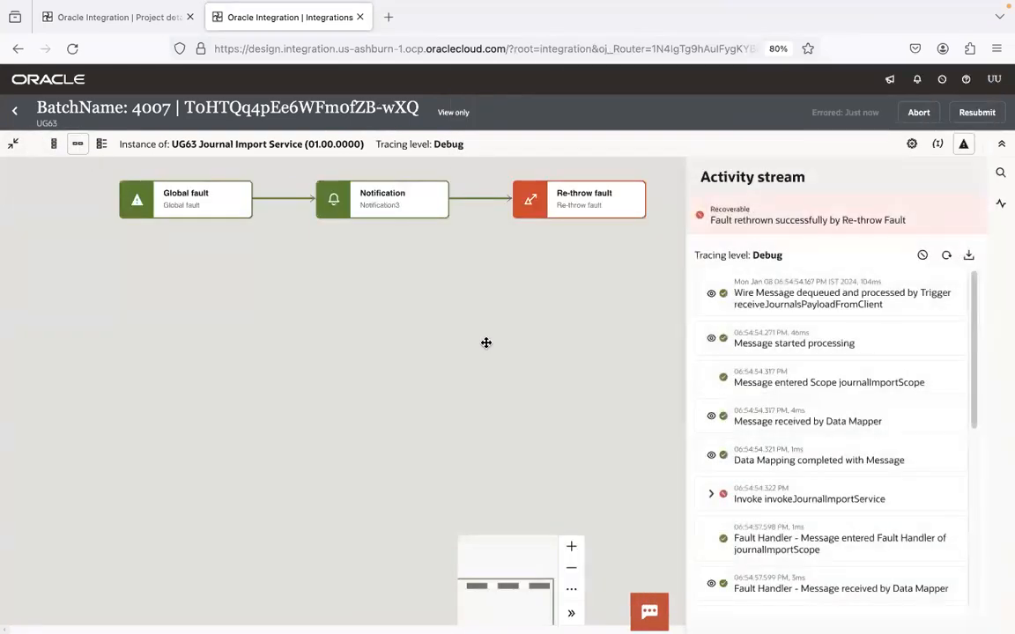
{"action": "left_click", "coordinate": [486, 342]}
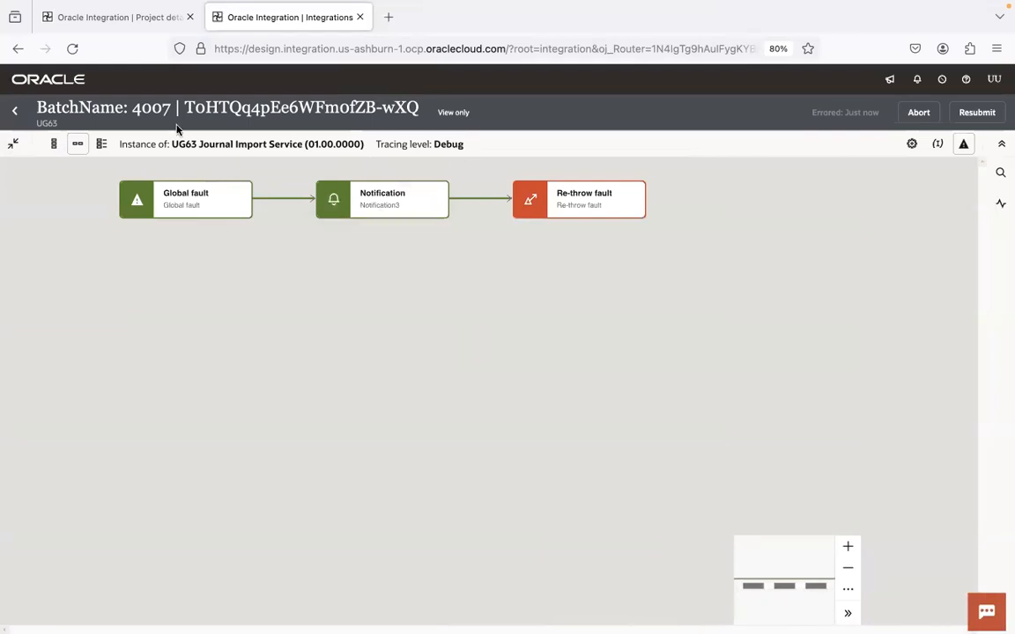
{"action": "left_click", "coordinate": [15, 111]}
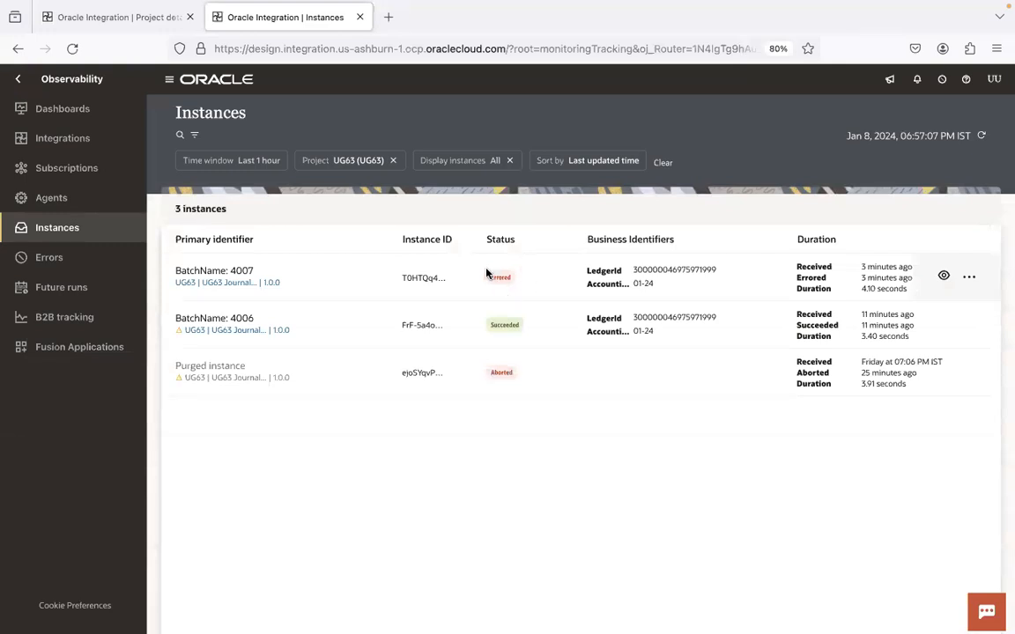
Step: Deactivate UG63 Journal Import Service from the UG63 project page
{"action": "left_click", "coordinate": [114, 18]}
{"action": "left_click", "coordinate": [600, 474]}
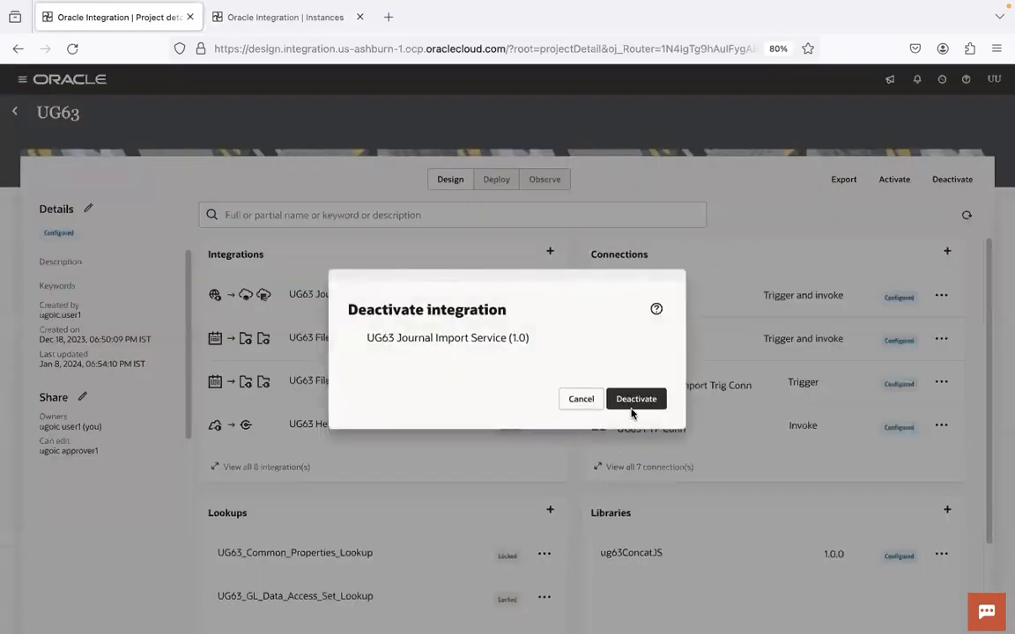
{"action": "left_click", "coordinate": [631, 410]}
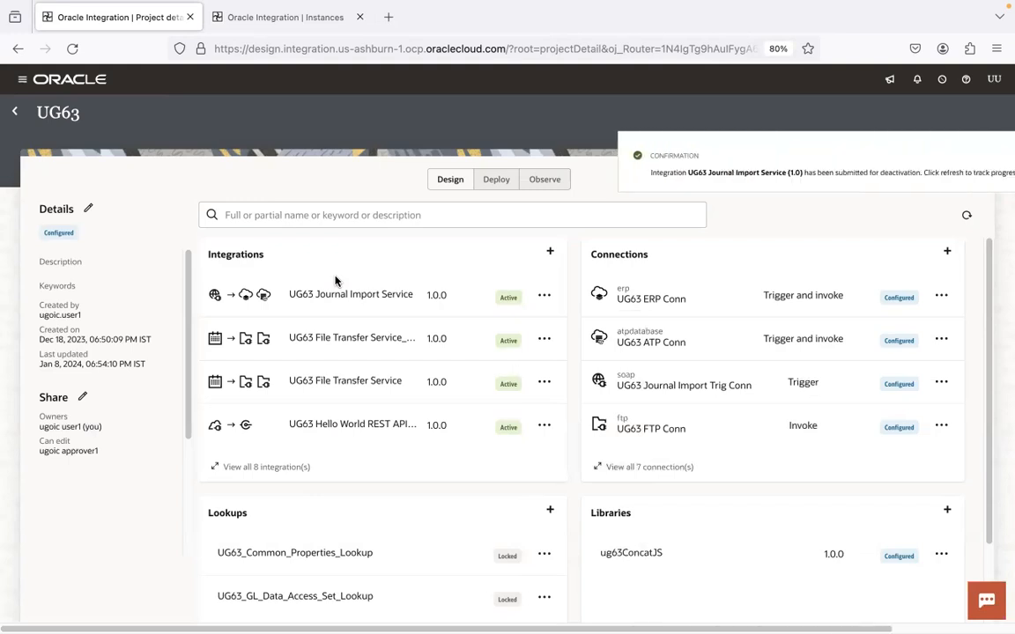
{"action": "key", "text": "super+Tab"}
{"action": "key", "text": "super+Tab"}
{"action": "key", "text": "super+Tab"}
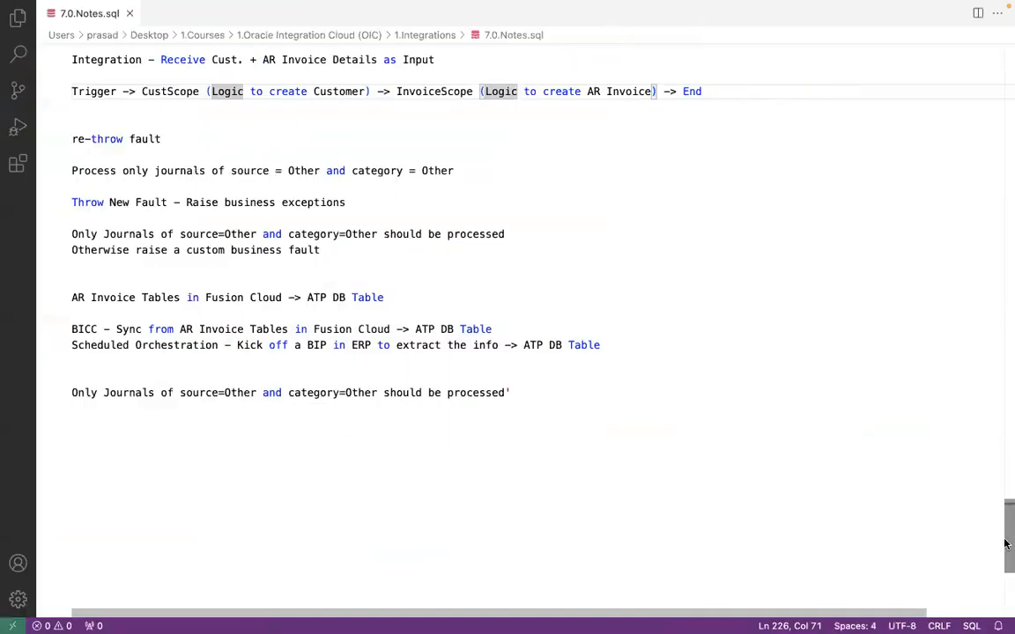
Step: Insert a blank line after 'Procedure abc' in 7.0.Notes.sql and save the file
{"action": "left_click_drag", "start_coordinate": [1009, 529], "coordinate": [992, 298]}
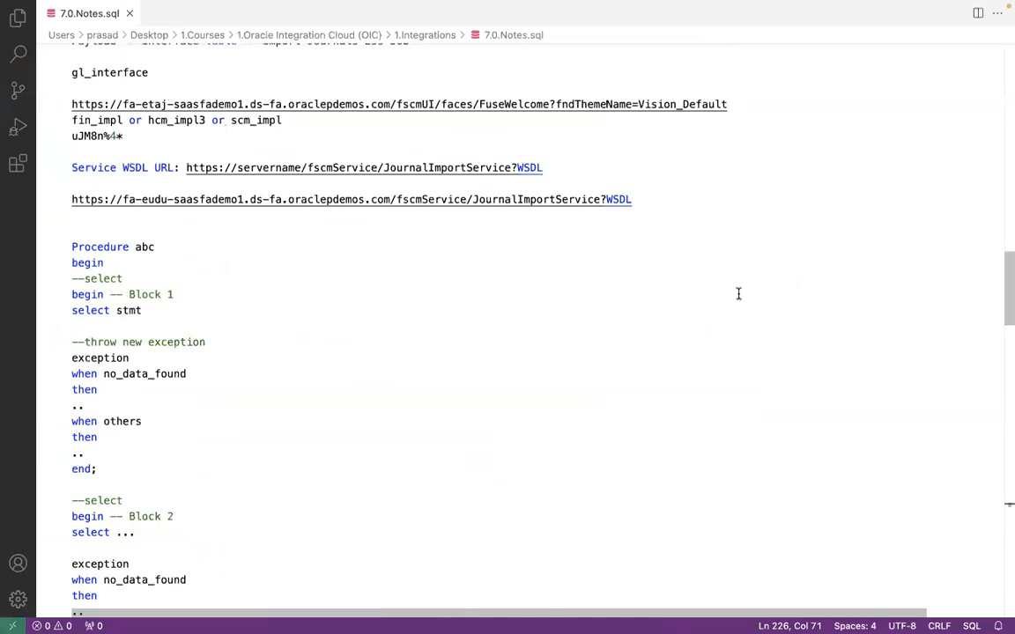
{"action": "left_click", "coordinate": [163, 331]}
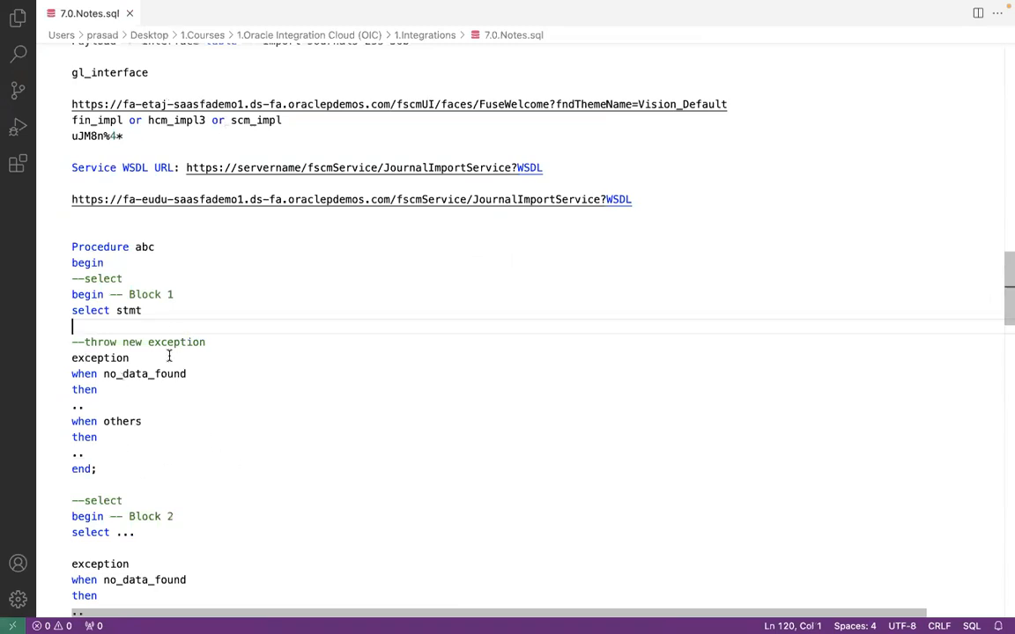
{"action": "left_click", "coordinate": [173, 249]}
{"action": "key", "text": "Return"}
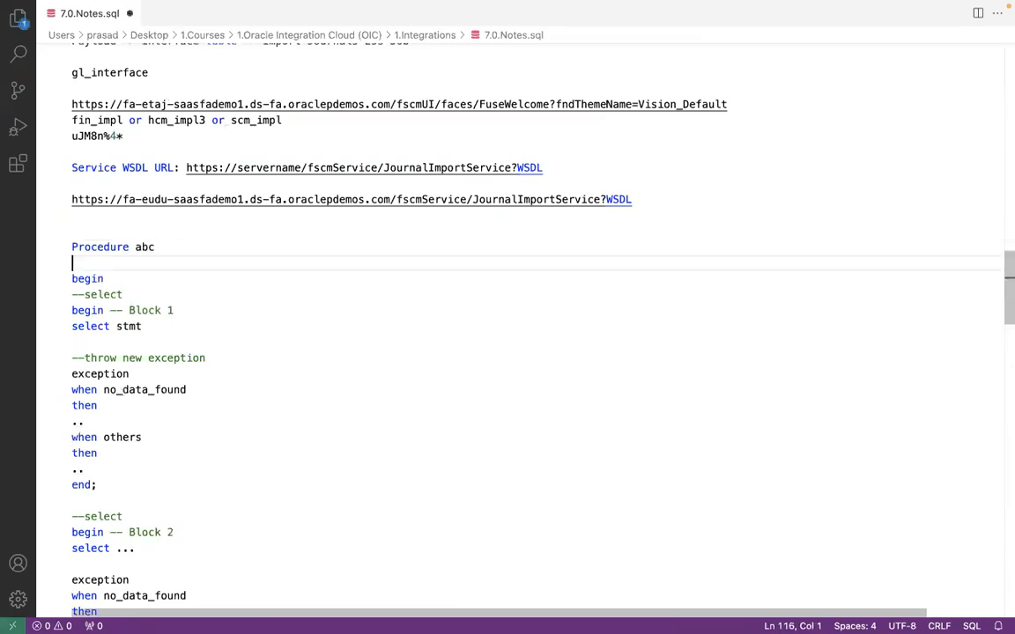
{"action": "key", "text": "ctrl+s"}
{"action": "left_click", "coordinate": [134, 352]}
{"action": "left_click", "coordinate": [109, 344]}
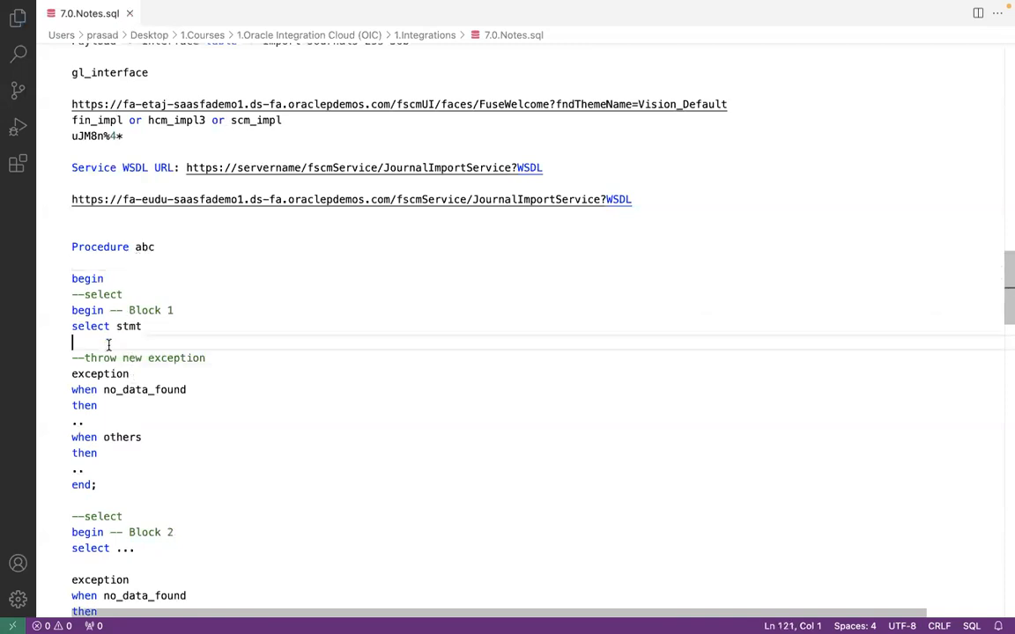
{"action": "key", "text": "super+Tab"}
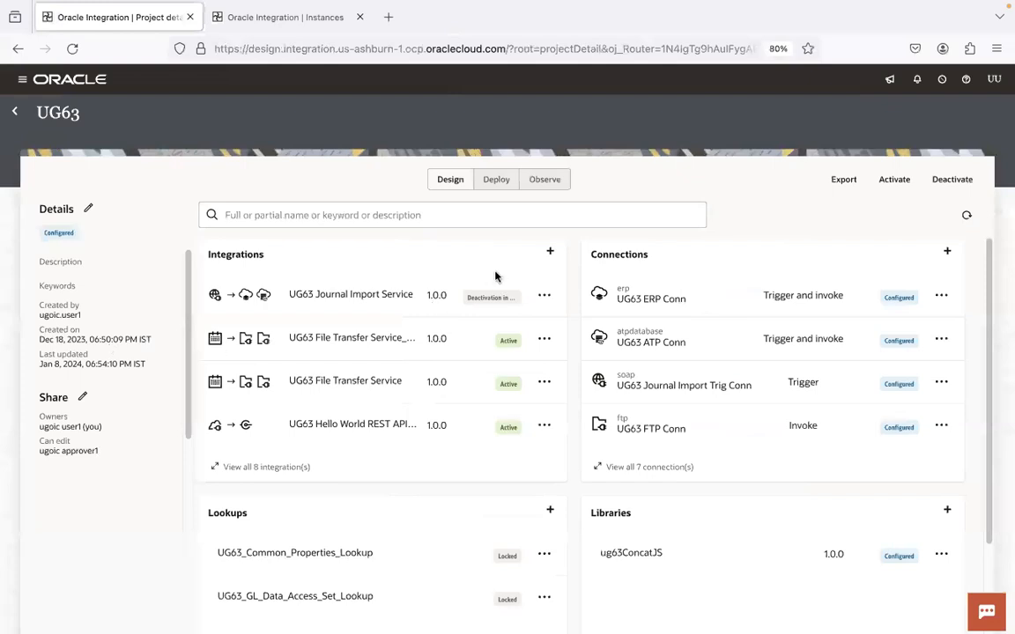
Step: Refresh the UG63 project, open UG63 Journal Import Service and expand its Scope
{"action": "left_click", "coordinate": [966, 215]}
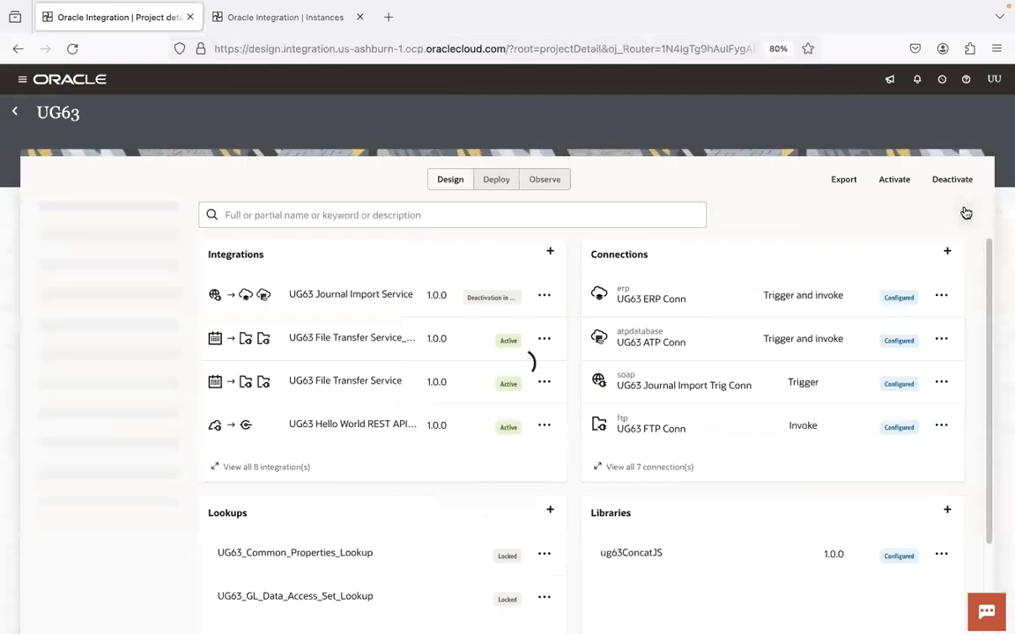
{"action": "left_click", "coordinate": [399, 301]}
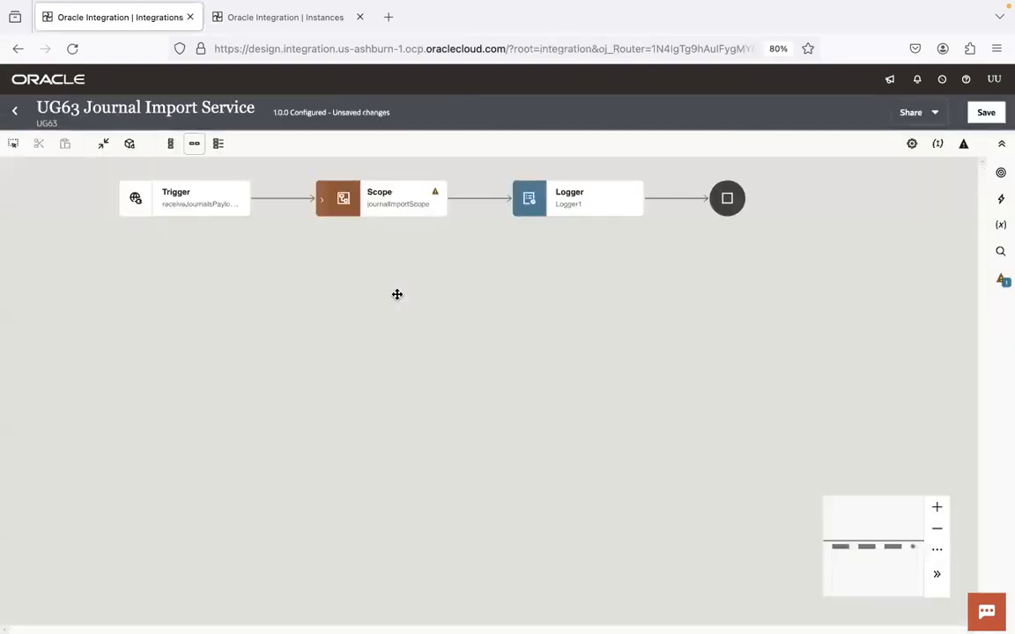
{"action": "left_click", "coordinate": [322, 199]}
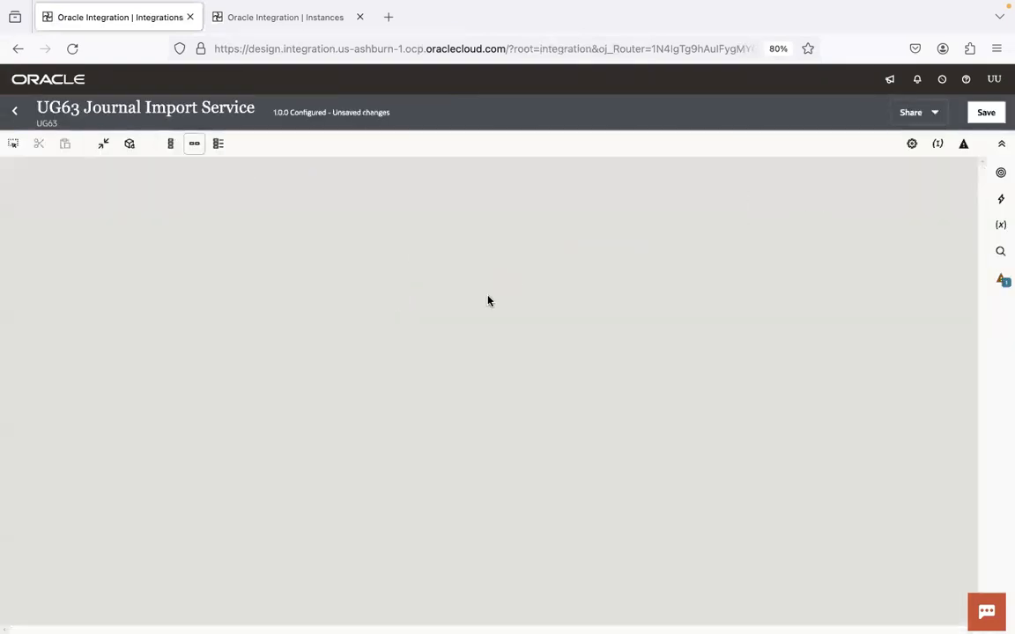
{"action": "left_click_drag", "start_coordinate": [662, 335], "coordinate": [321, 397]}
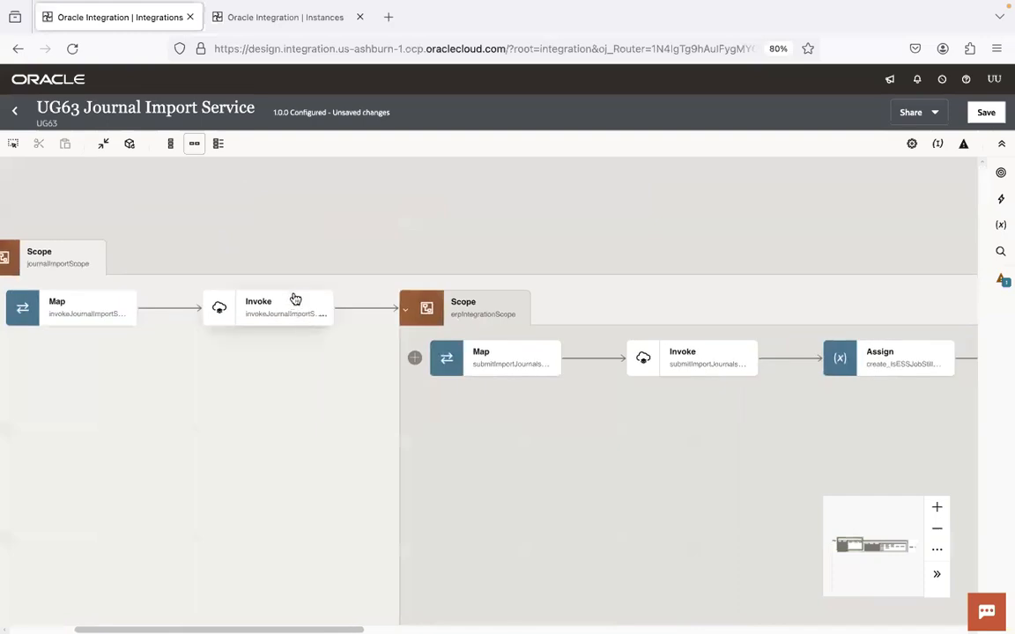
{"action": "left_click_drag", "start_coordinate": [582, 437], "coordinate": [450, 411]}
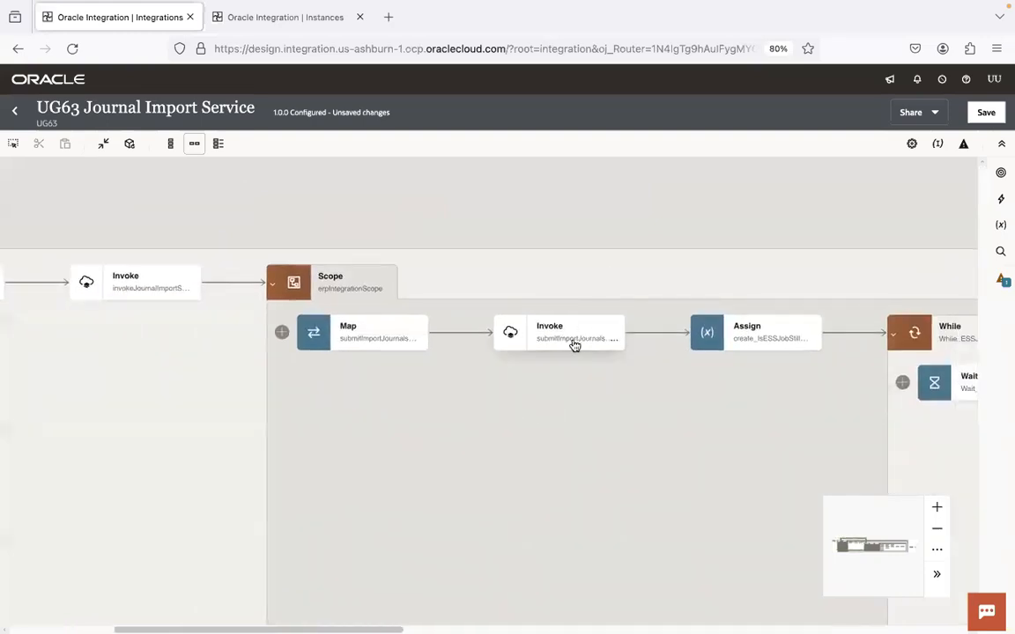
Step: Save the integration and select the first Invoke in journalImportScope
{"action": "left_click", "coordinate": [985, 112]}
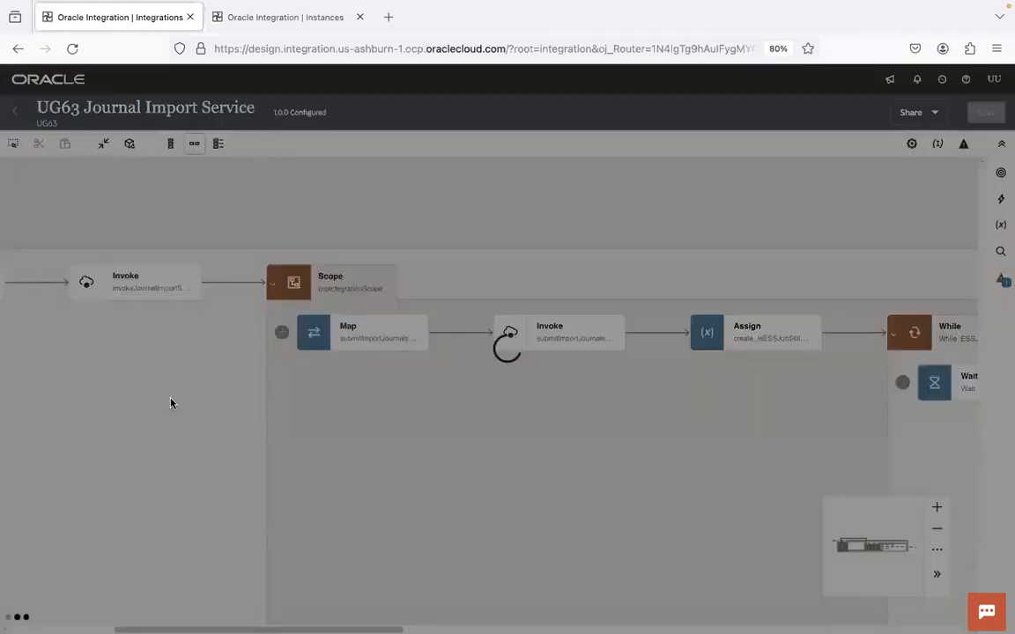
{"action": "left_click_drag", "start_coordinate": [168, 411], "coordinate": [333, 397]}
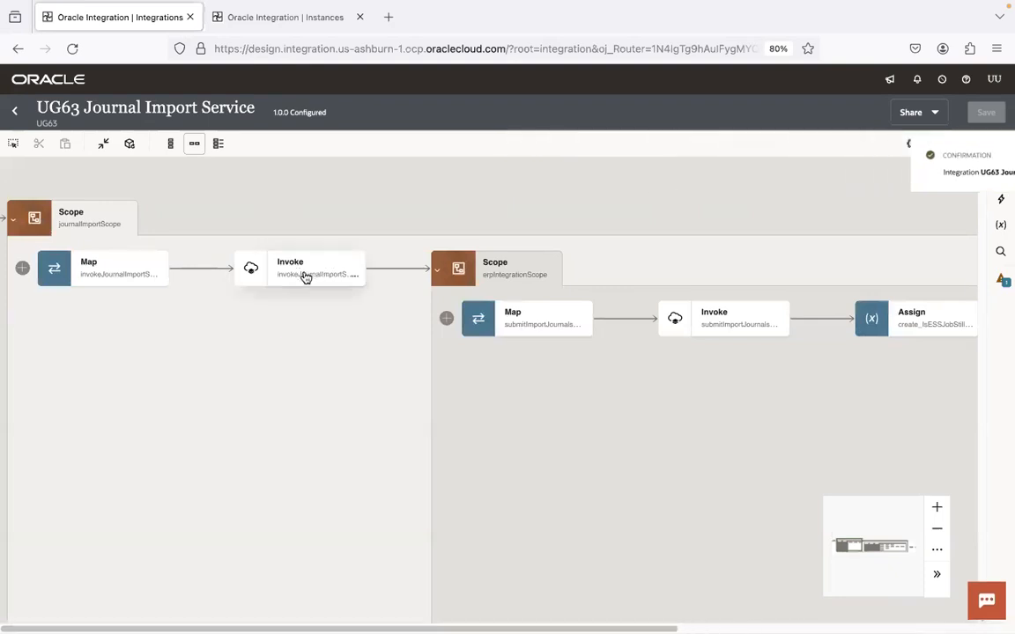
{"action": "mouse_move", "coordinate": [305, 277]}
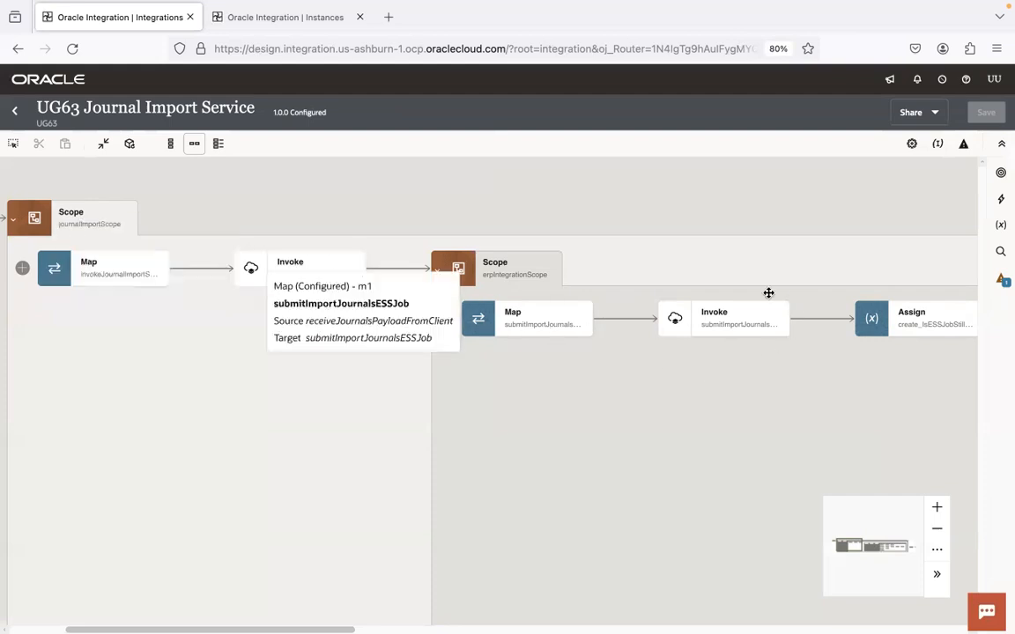
{"action": "mouse_move", "coordinate": [745, 317]}
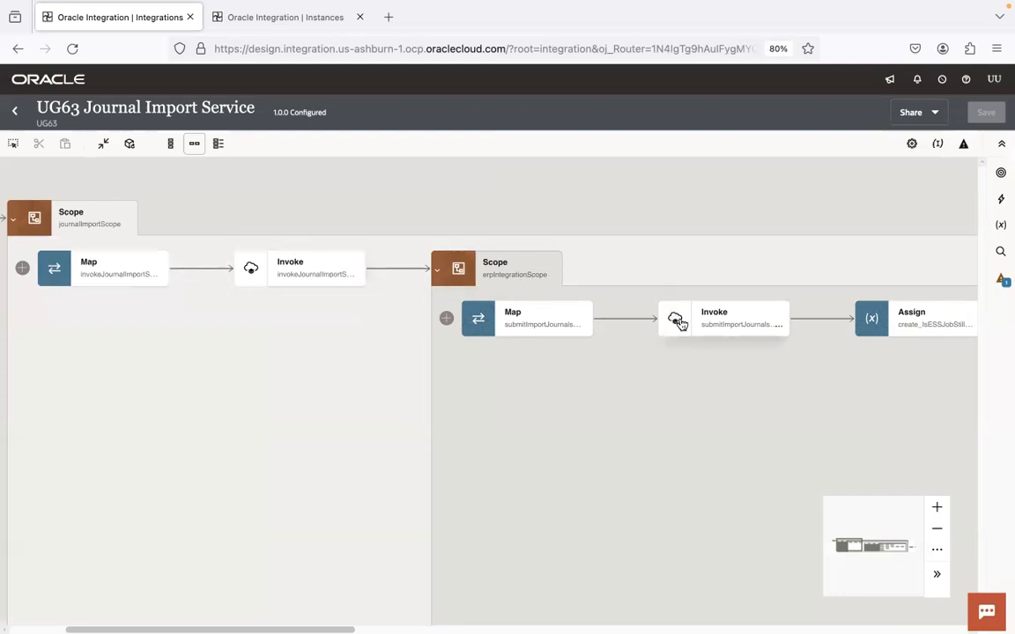
{"action": "mouse_move", "coordinate": [708, 324]}
{"action": "left_click", "coordinate": [318, 274]}
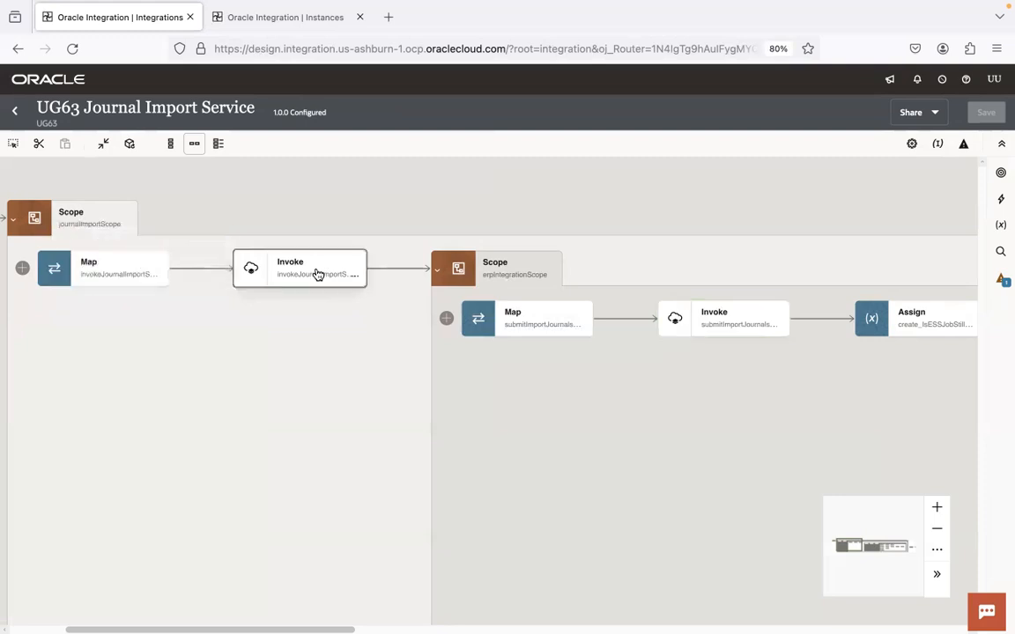
{"action": "left_click_drag", "start_coordinate": [249, 361], "coordinate": [438, 385]}
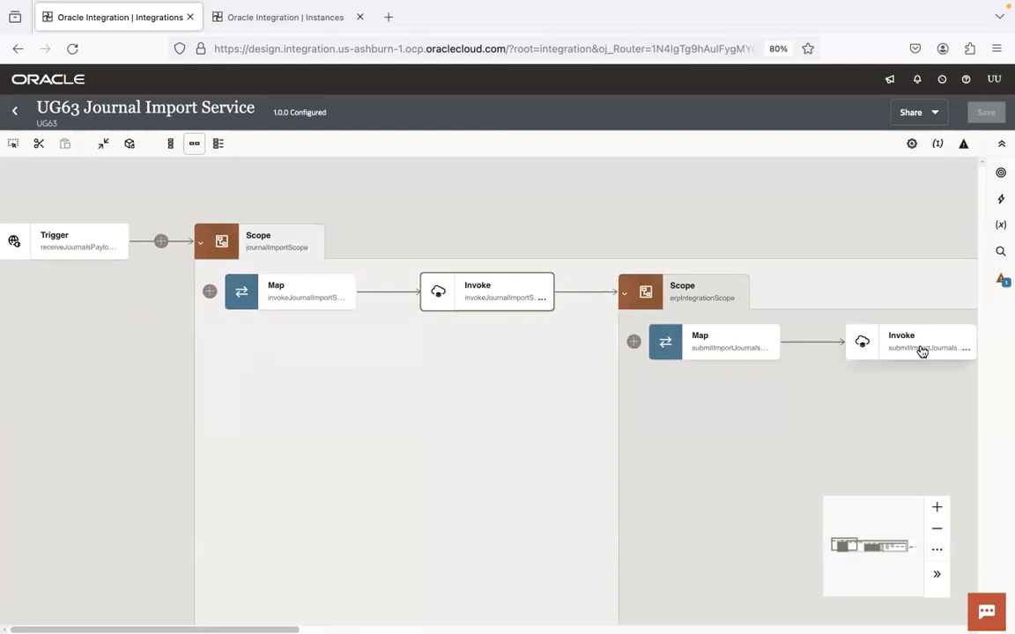
Step: Compare both ERP Invoke endpoints with the notes' source=Other and category=Other rule
{"action": "key", "text": "super+Tab"}
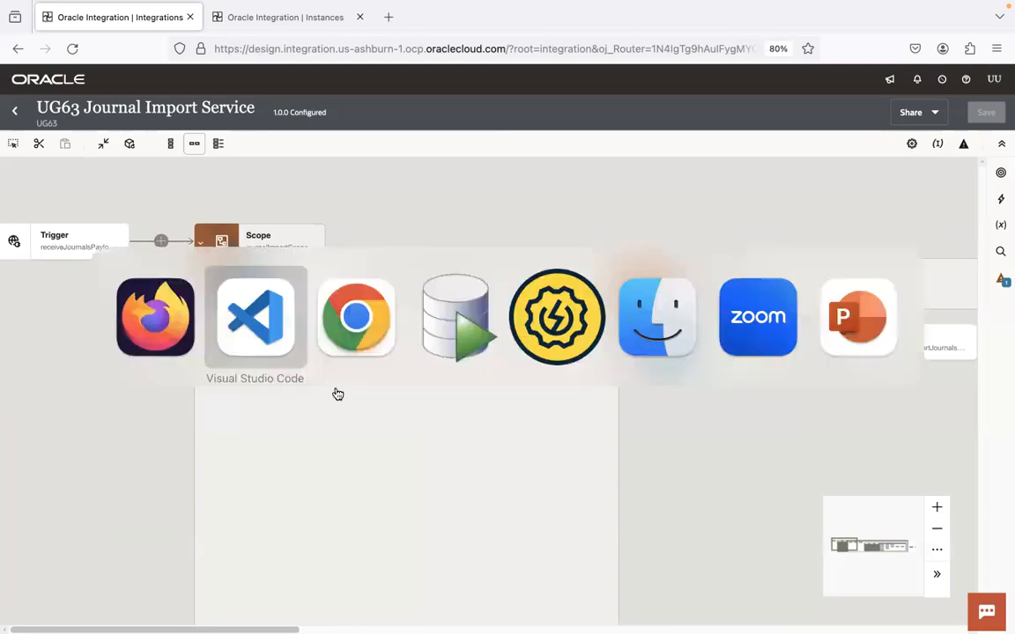
{"action": "left_click_drag", "start_coordinate": [1005, 276], "coordinate": [1005, 538]}
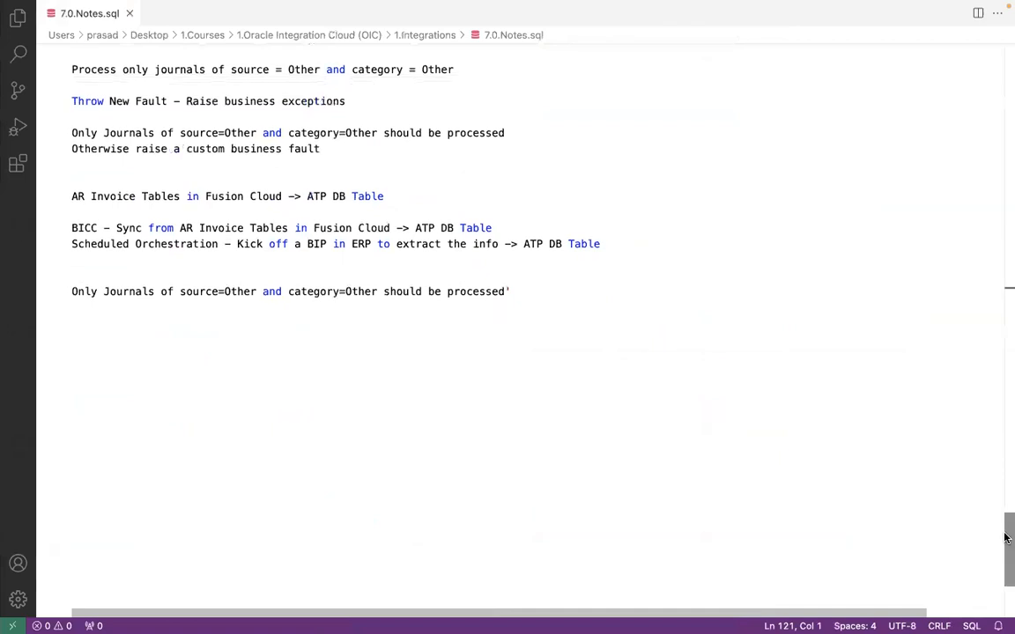
{"action": "key", "text": "ctrl+Left"}
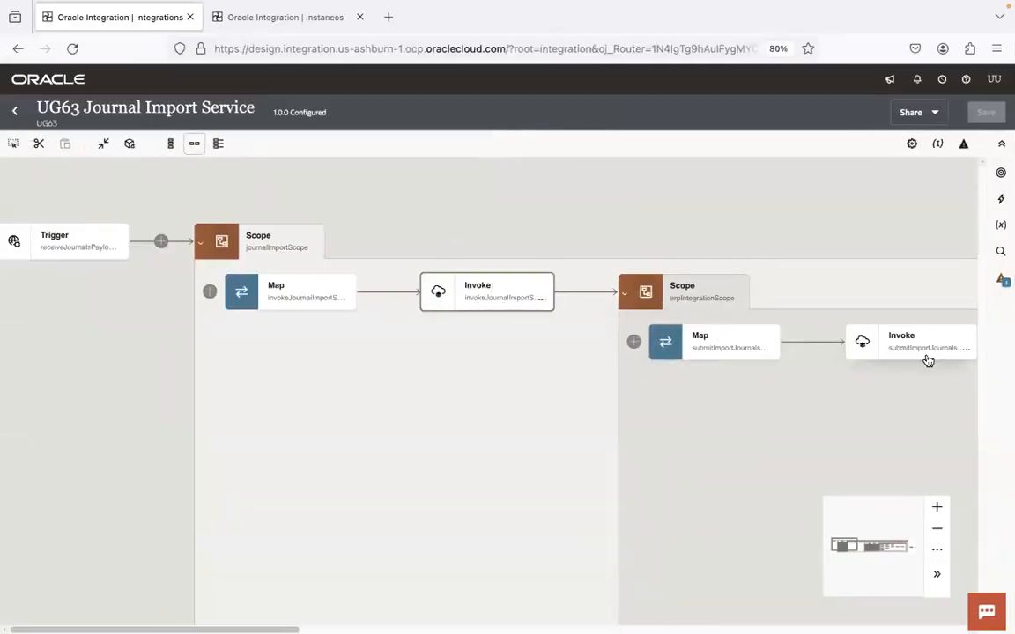
{"action": "mouse_move", "coordinate": [477, 292]}
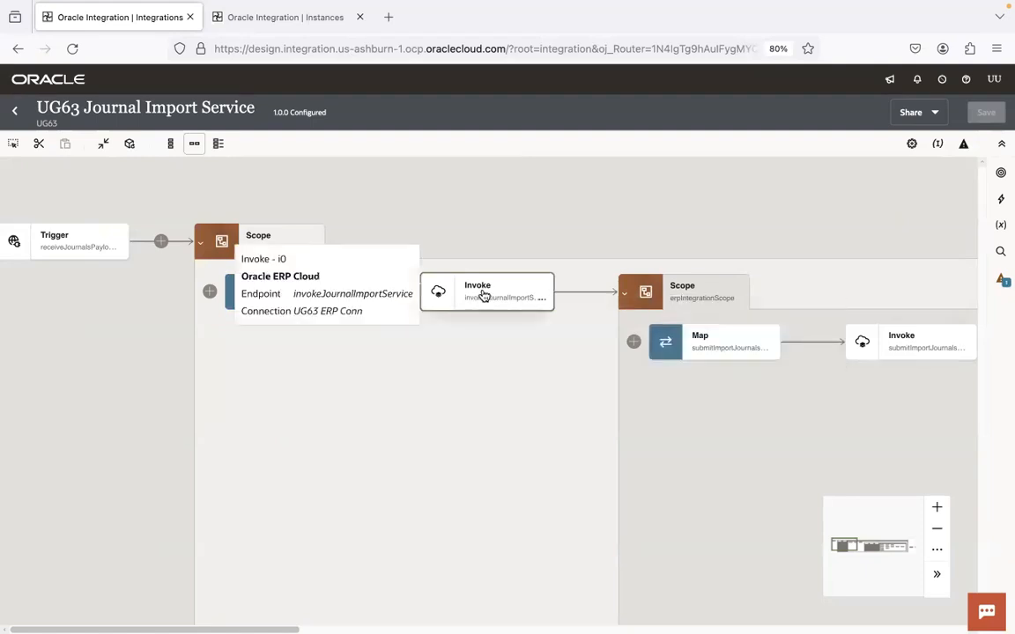
{"action": "mouse_move", "coordinate": [868, 351]}
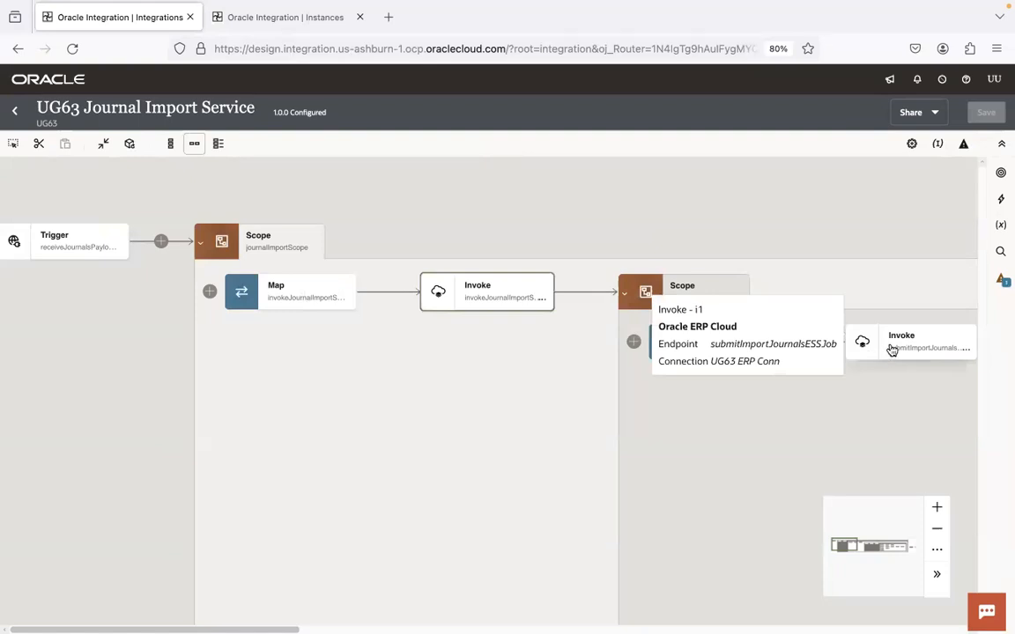
{"action": "key", "text": "super+Tab"}
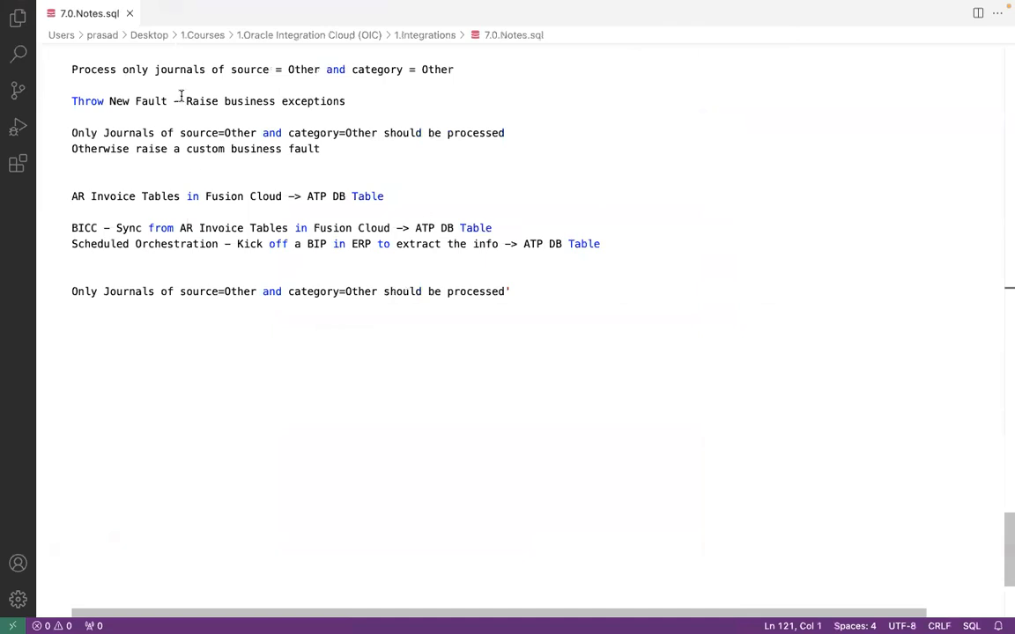
{"action": "key", "text": "super+Tab"}
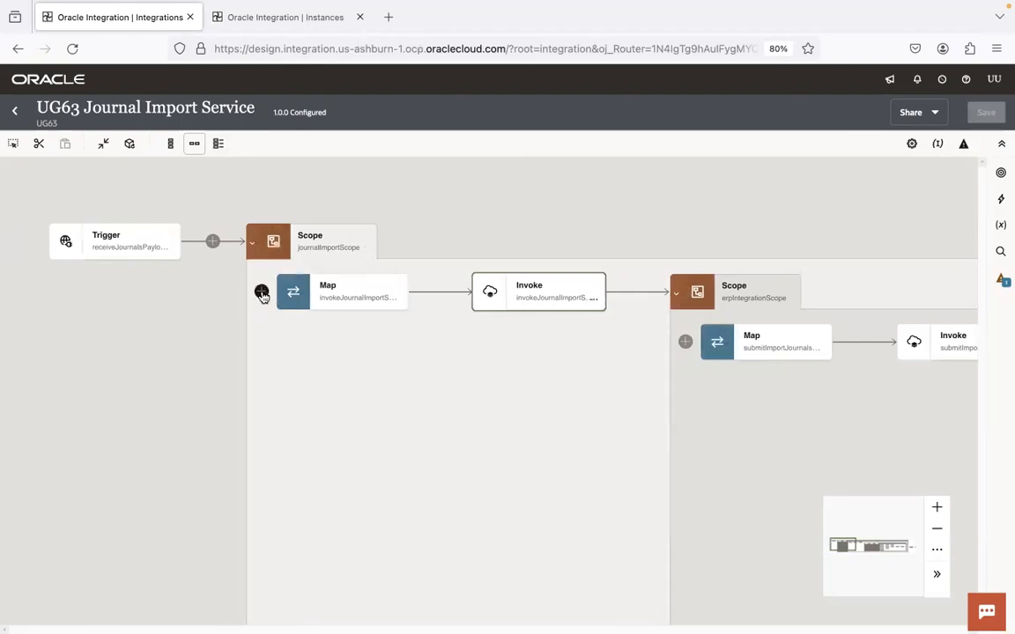
{"action": "key", "text": "super+Tab"}
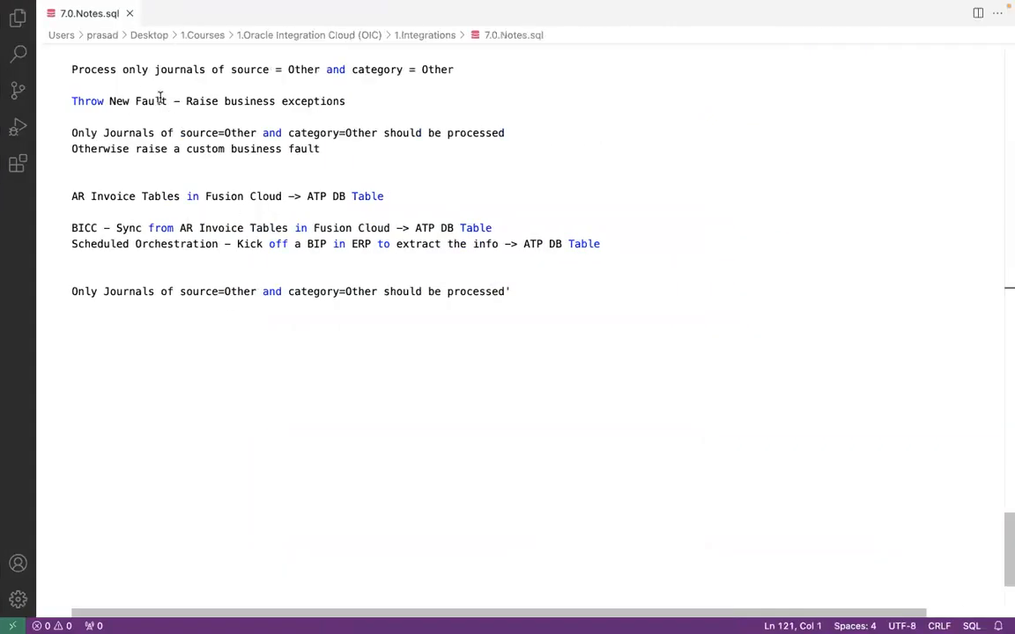
Step: Mark the 'source = Other' and 'category = Other' conditions in 7.0.Notes.sql
{"action": "left_click", "coordinate": [293, 69]}
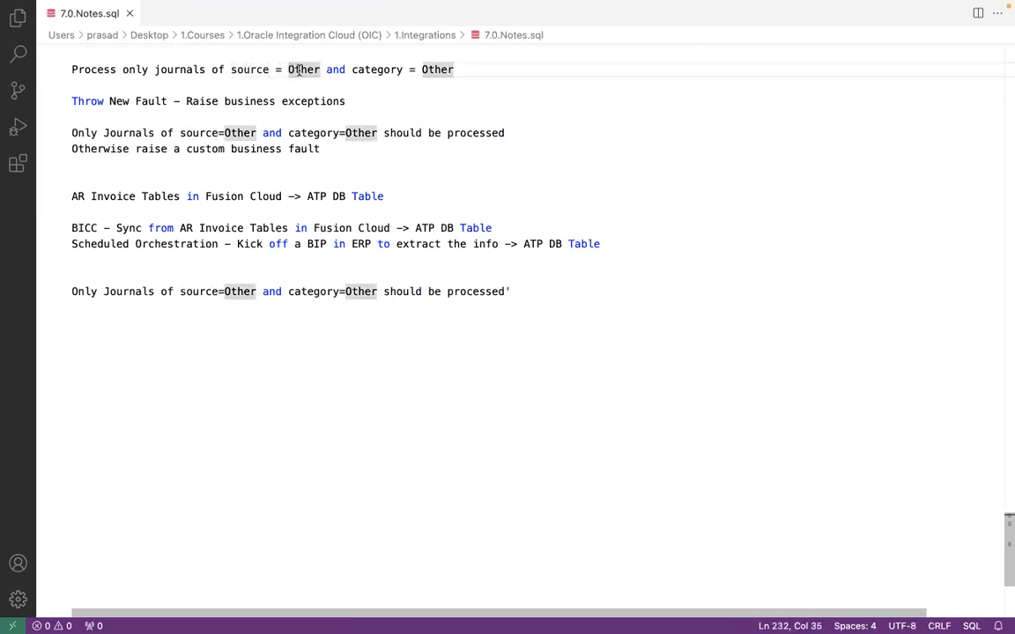
{"action": "left_click", "coordinate": [369, 69]}
{"action": "left_click", "coordinate": [440, 69]}
{"action": "left_click", "coordinate": [250, 70]}
{"action": "left_click", "coordinate": [326, 70], "text": "shift"}
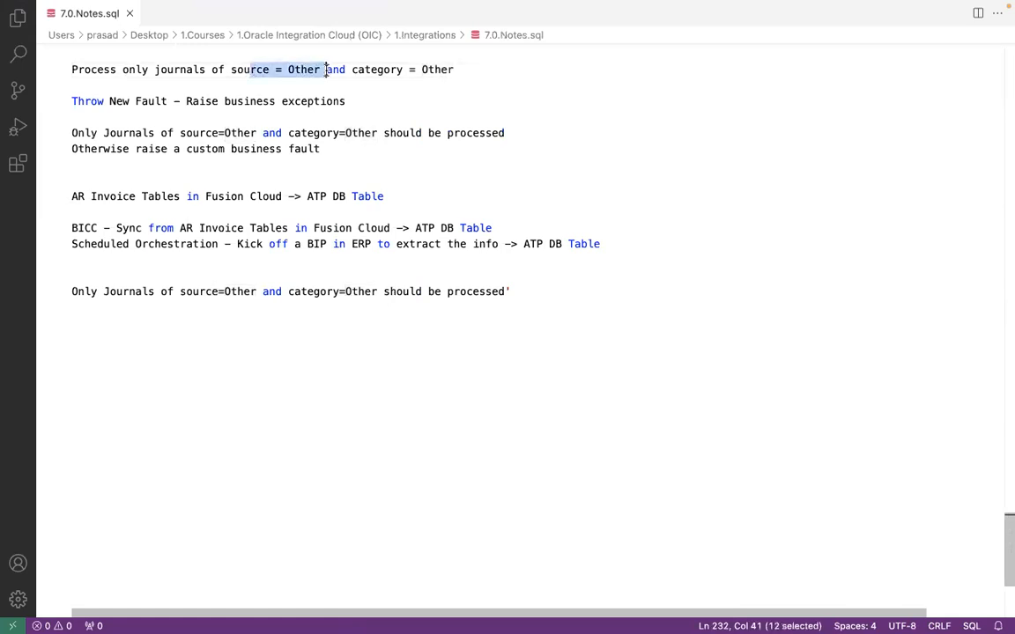
{"action": "left_click", "coordinate": [381, 69]}
{"action": "left_click", "coordinate": [468, 69], "text": "shift"}
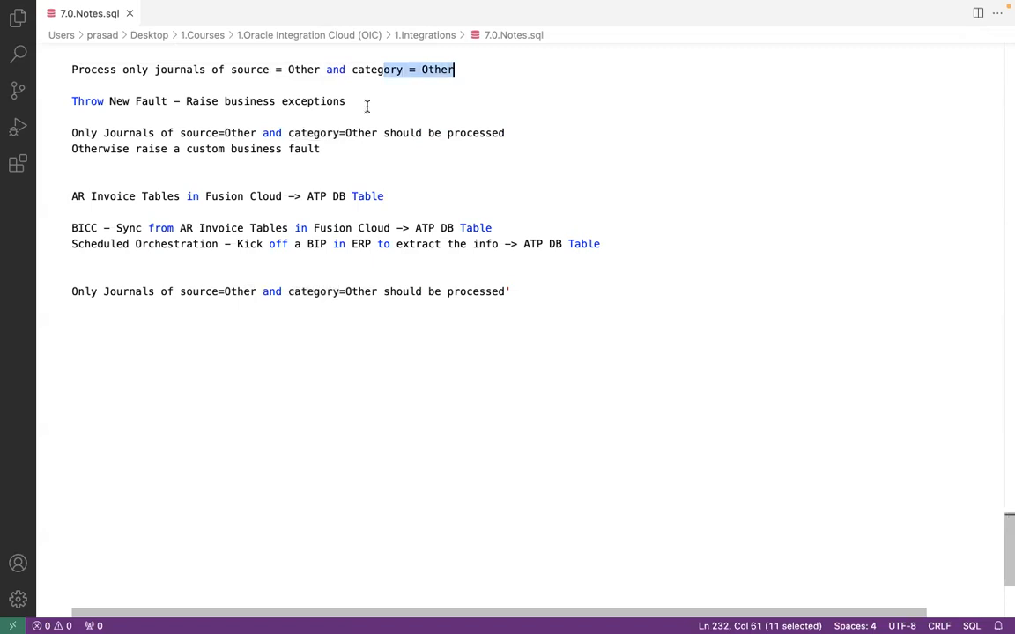
{"action": "double_click", "coordinate": [292, 70]}
{"action": "double_click", "coordinate": [436, 69]}
{"action": "left_click", "coordinate": [250, 70]}
{"action": "left_click", "coordinate": [326, 70]}
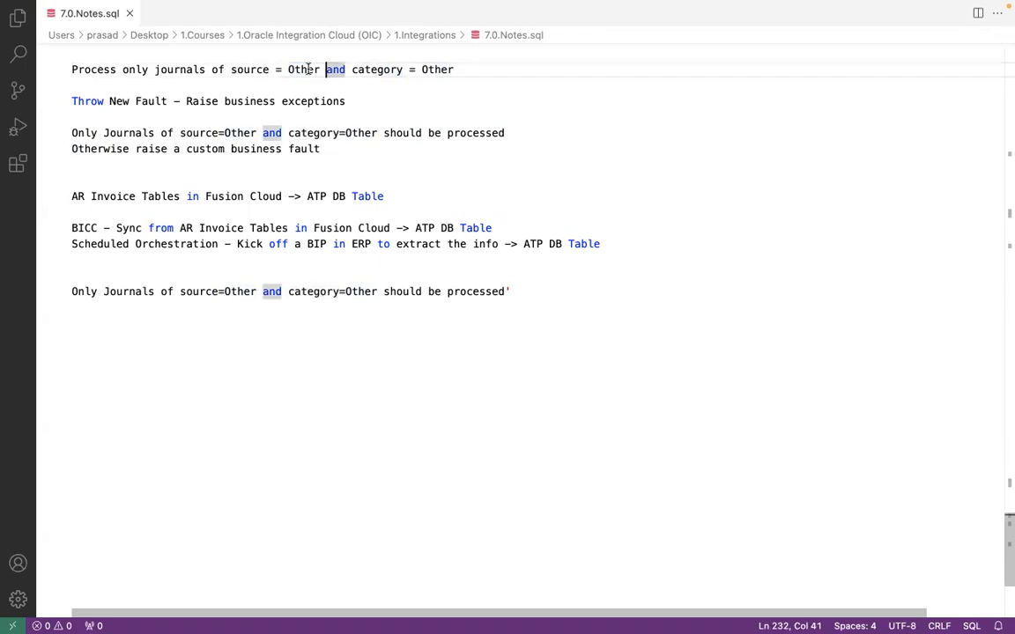
{"action": "left_click", "coordinate": [307, 69]}
{"action": "key", "text": "super+Tab"}
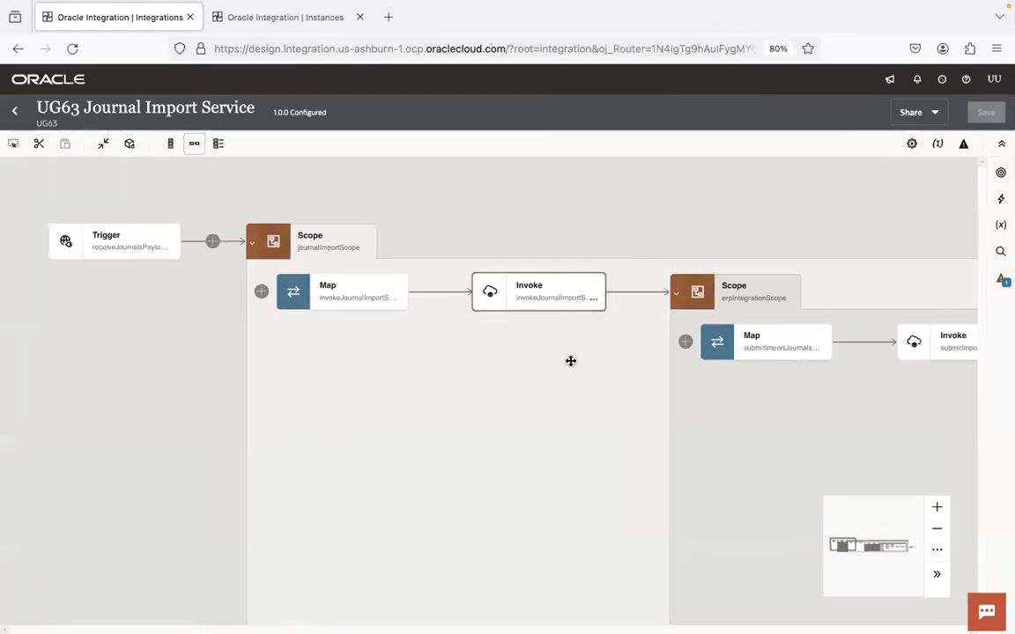
{"action": "key", "text": "super+Tab"}
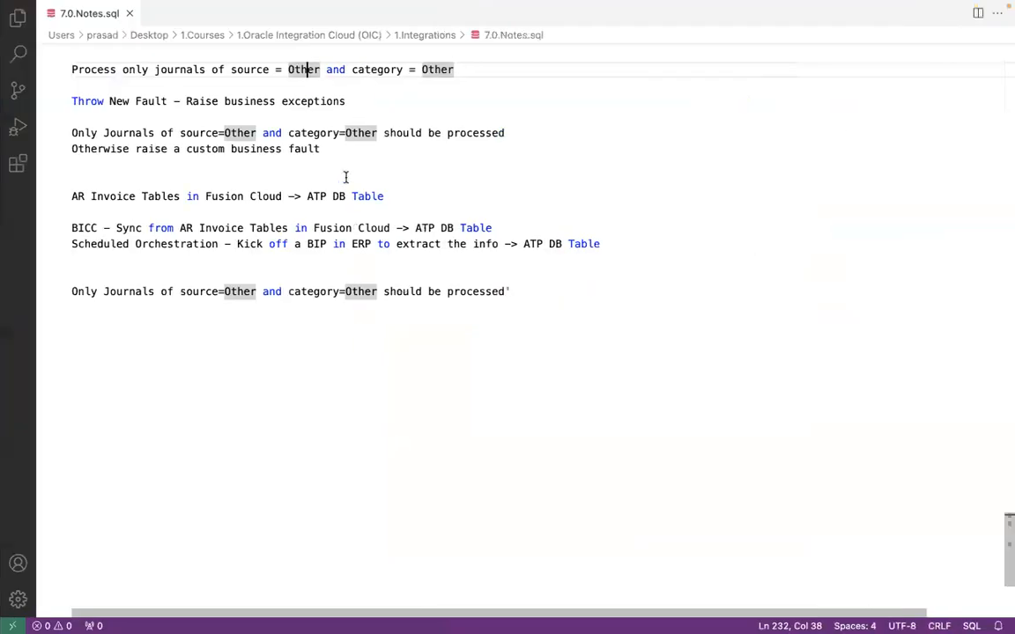
Step: Select the full 'source = Other and category = Other' condition, then bring the Trigger into view
{"action": "left_click", "coordinate": [230, 70]}
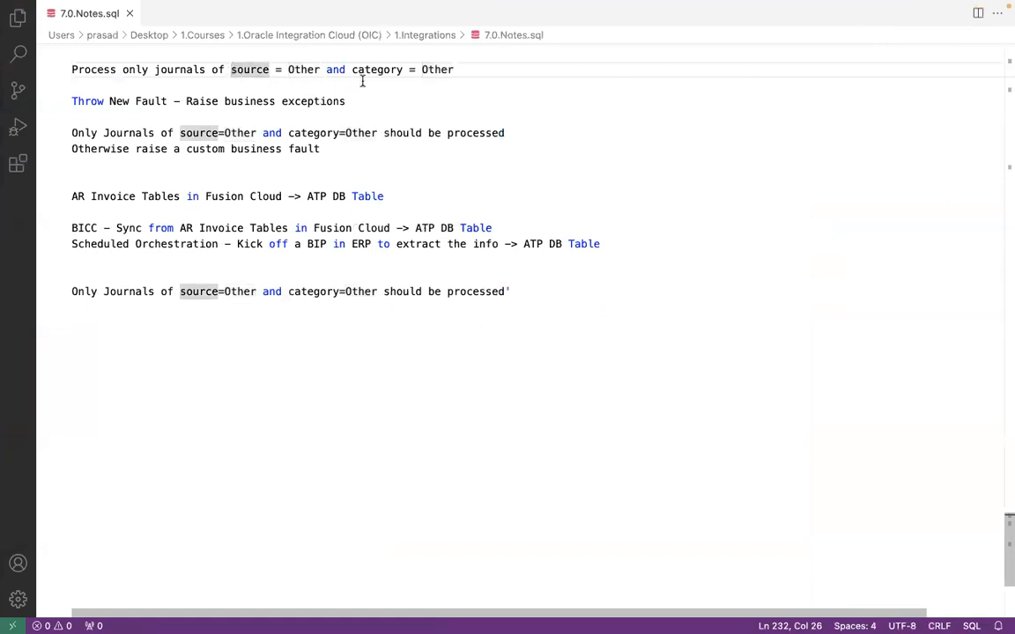
{"action": "left_click", "coordinate": [454, 69], "text": "shift"}
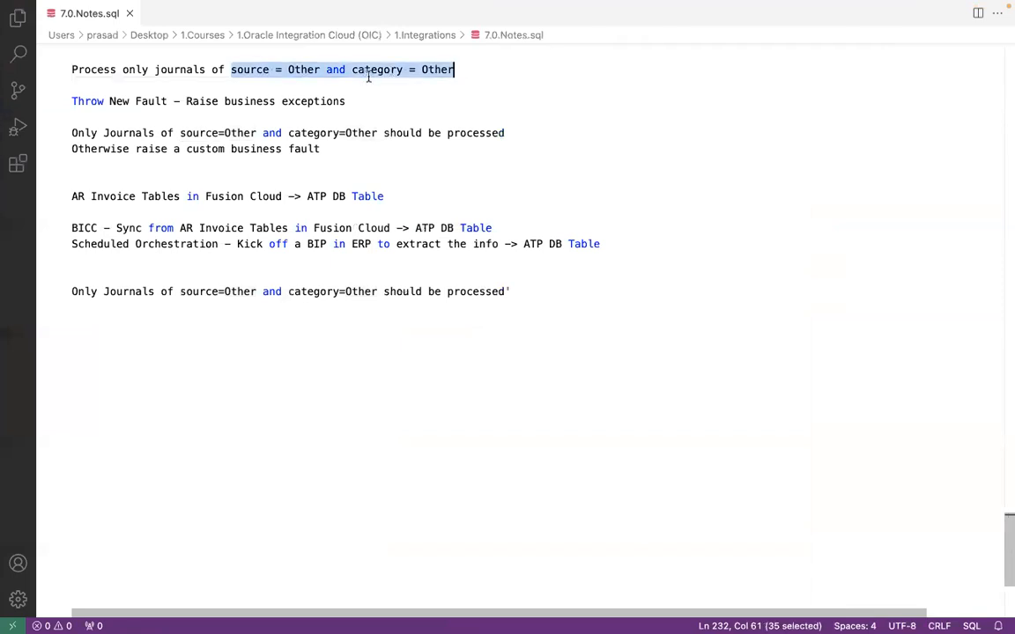
{"action": "key", "text": "super+Tab"}
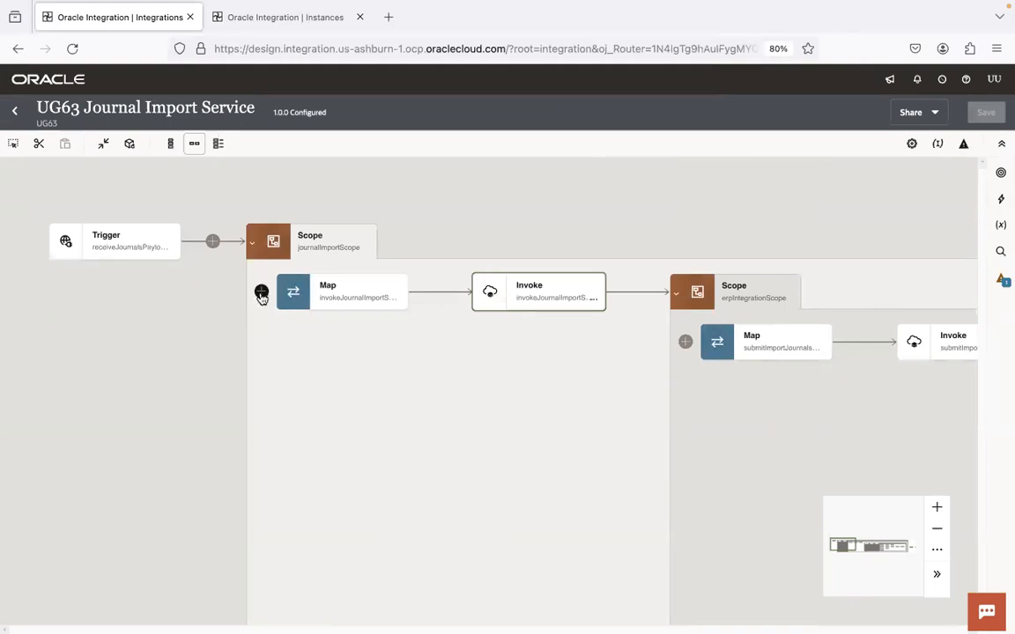
{"action": "key", "text": "super+Tab"}
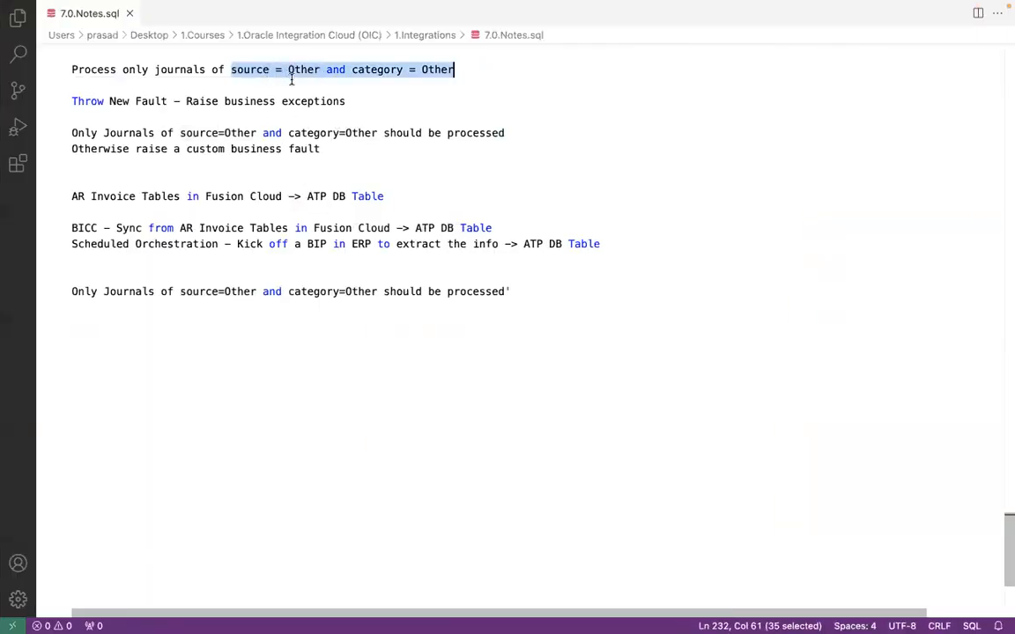
{"action": "key", "text": "super+Tab"}
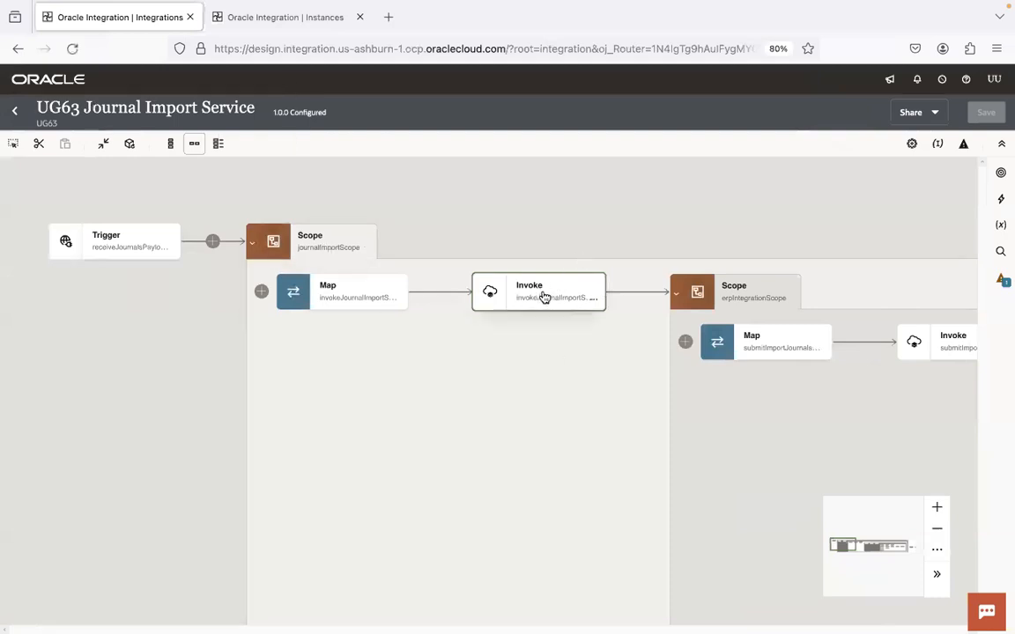
{"action": "scroll", "coordinate": [773, 324], "scroll_direction": "right", "scroll_amount": 4}
{"action": "scroll", "coordinate": [773, 324], "scroll_direction": "down", "scroll_amount": 1}
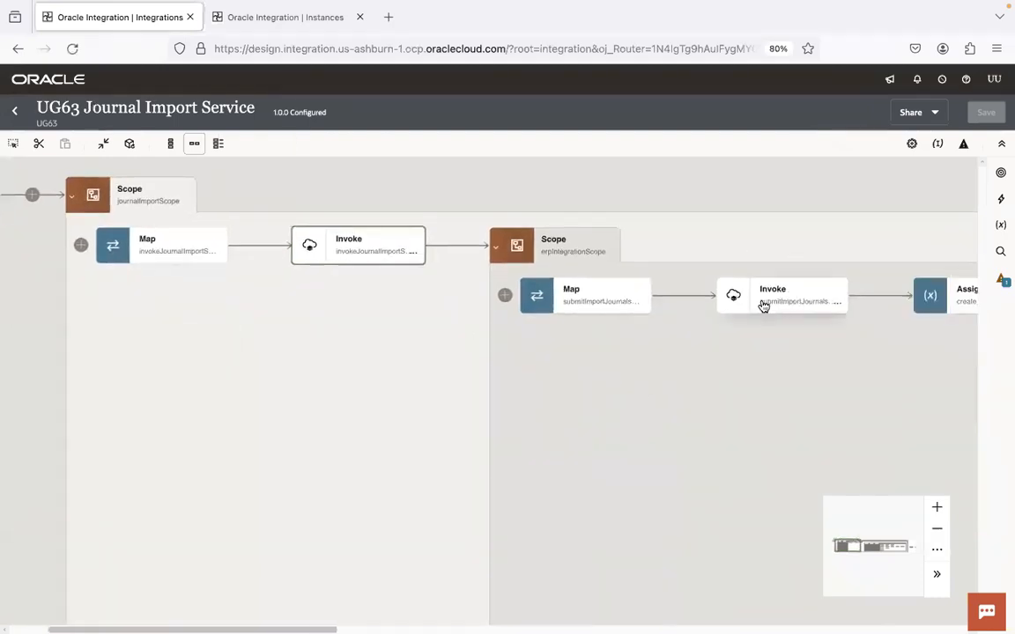
{"action": "left_click_drag", "start_coordinate": [298, 356], "coordinate": [503, 398]}
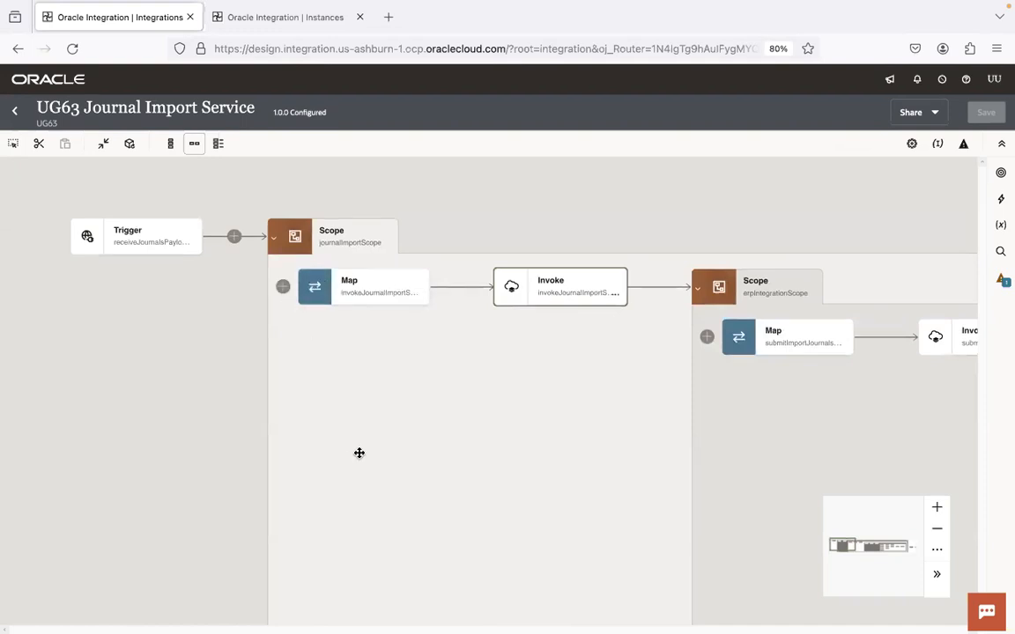
Step: Insert a Throw new fault action, Thrownewfault1, before journalImportScope's Map
{"action": "type", "text": "throw"}
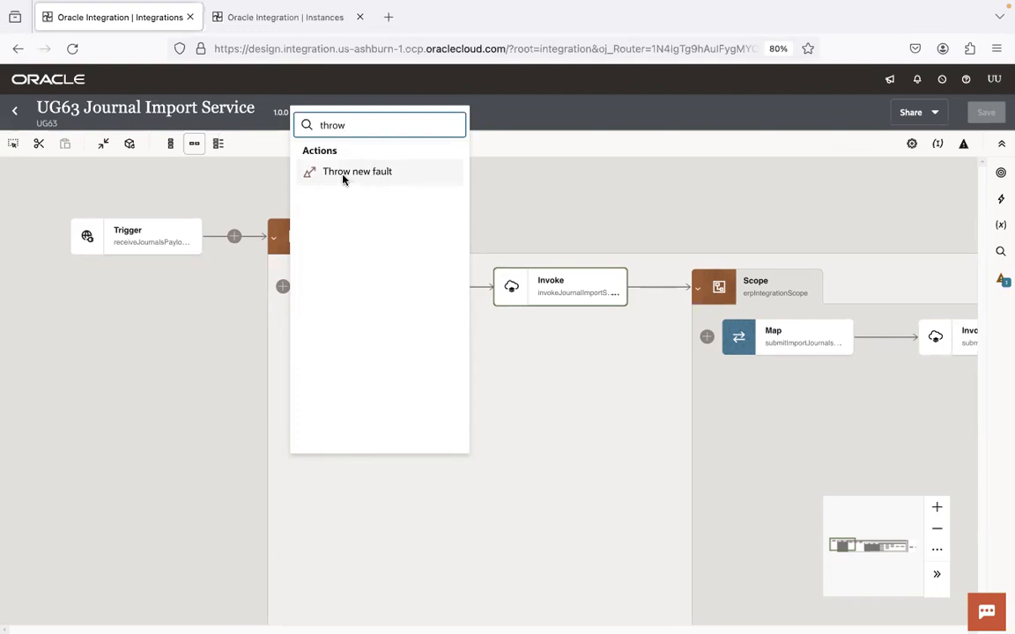
{"action": "left_click", "coordinate": [404, 179]}
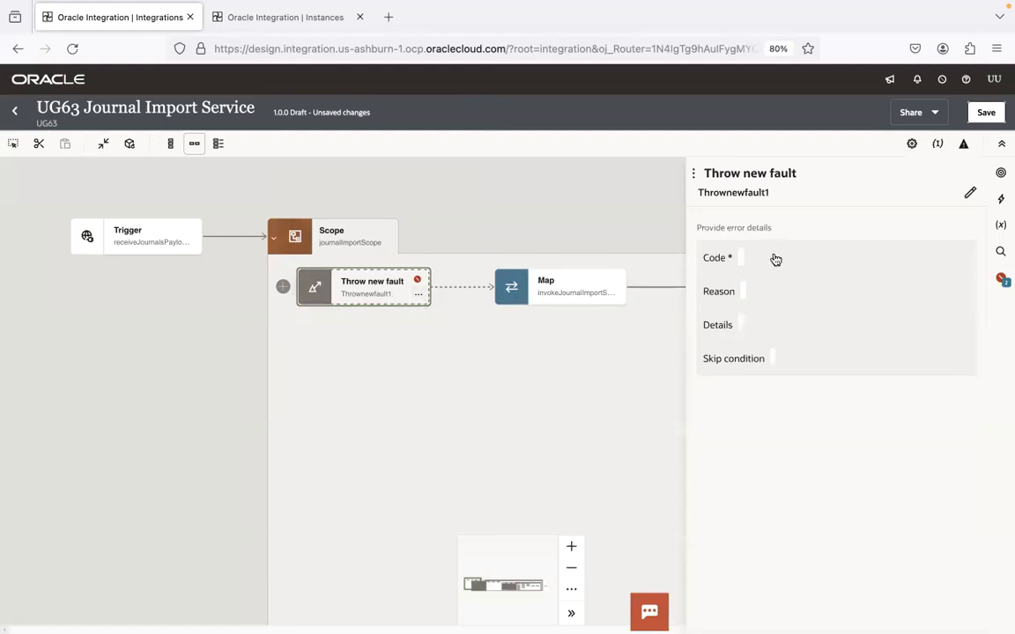
Step: Set the fault Code to 'Invalid Journal Source or Category', correcting the typo
{"action": "key", "text": "super+Tab"}
{"action": "key", "text": "super+Tab"}
{"action": "left_click", "coordinate": [778, 259]}
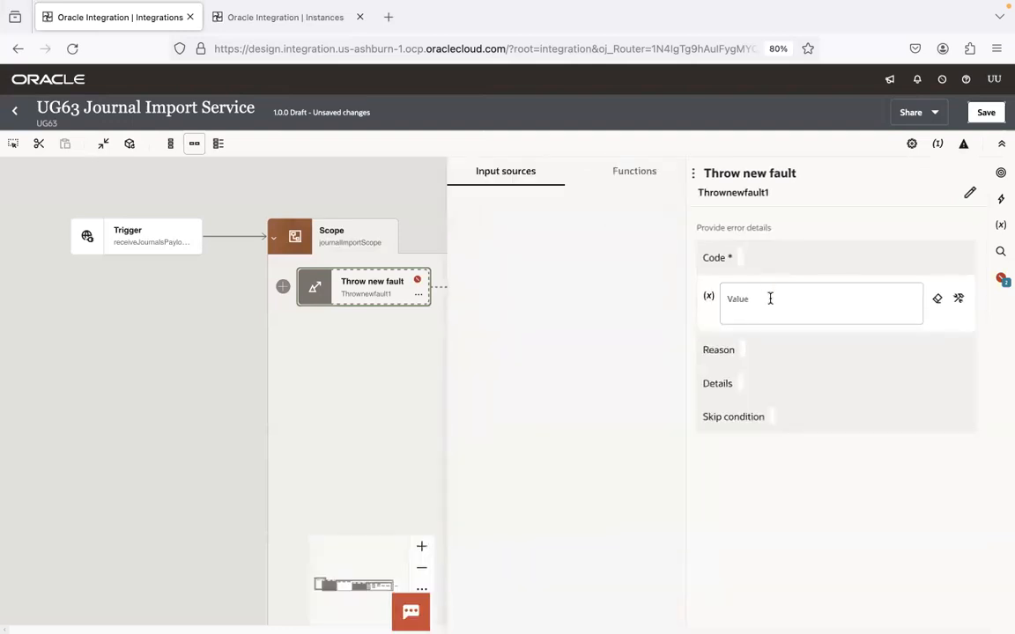
{"action": "left_click", "coordinate": [770, 299]}
{"action": "type", "text": "'"}
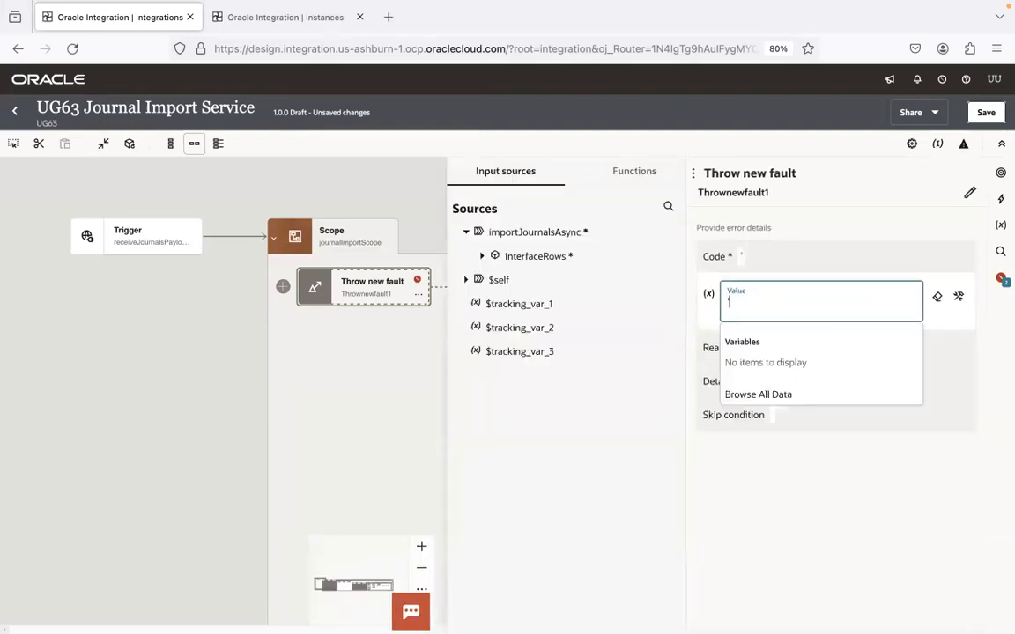
{"action": "type", "text": "'Invalid "}
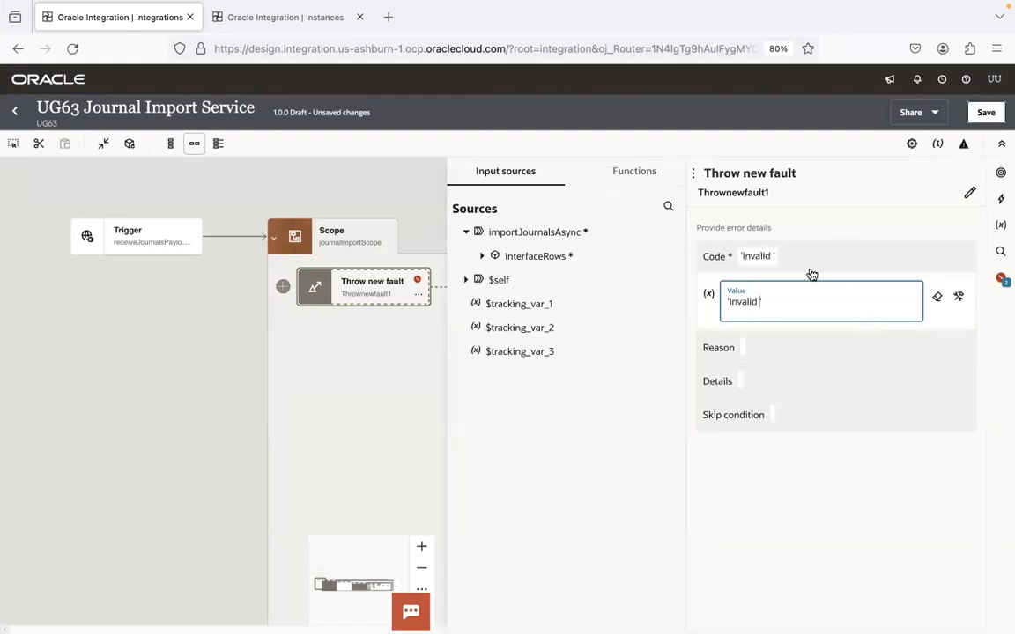
{"action": "type", "text": "Journal Source or"}
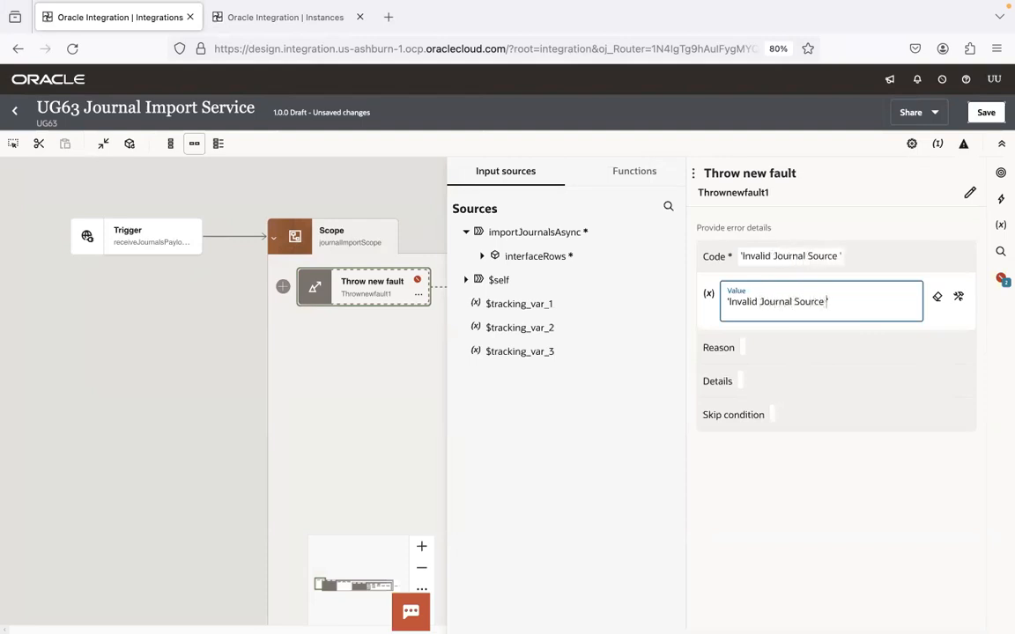
{"action": "type", "text": " Categry"}
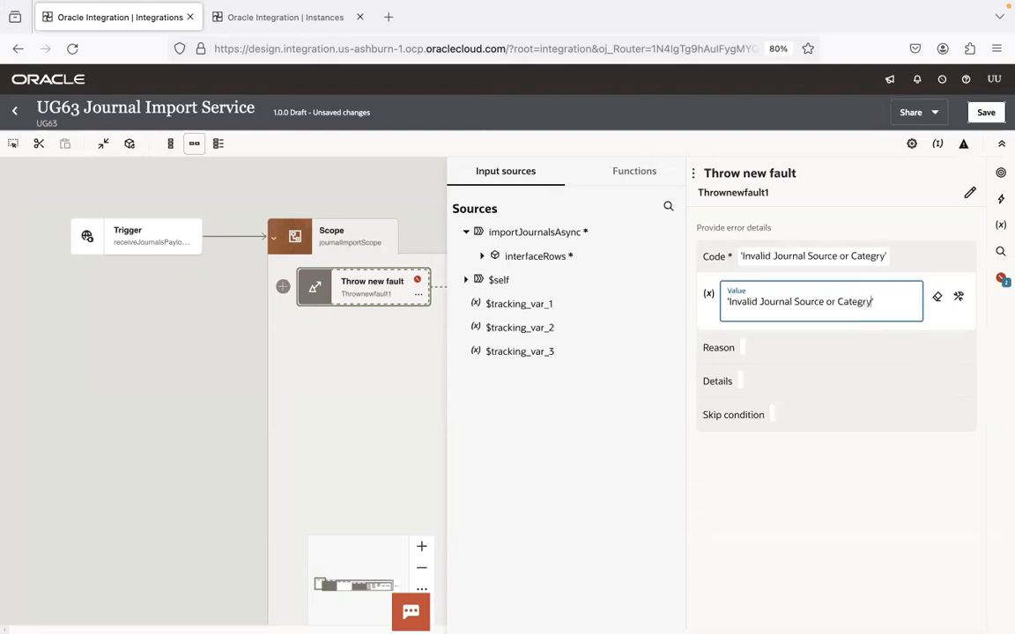
{"action": "key", "text": "BackSpace"}
{"action": "key", "text": "BackSpace"}
{"action": "type", "text": "ory"}
Step: Set the fault Reason to 'Journal Source or Category is Invalid'
{"action": "left_click", "coordinate": [781, 349]}
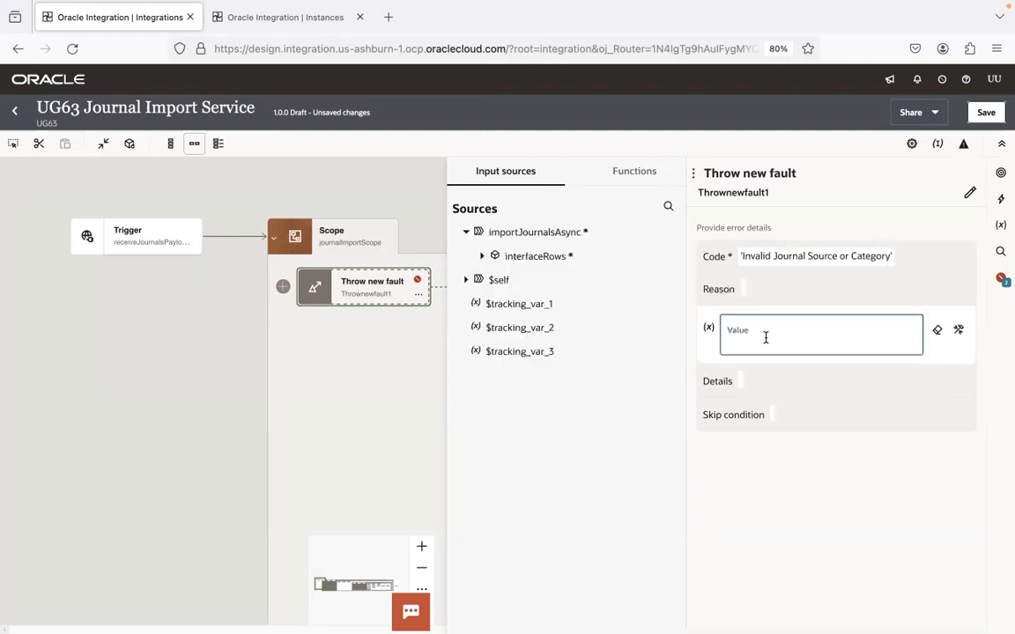
{"action": "type", "text": "'Invalid Journal Source or Category'"}
{"action": "double_click", "coordinate": [749, 333]}
{"action": "key", "text": "BackSpace"}
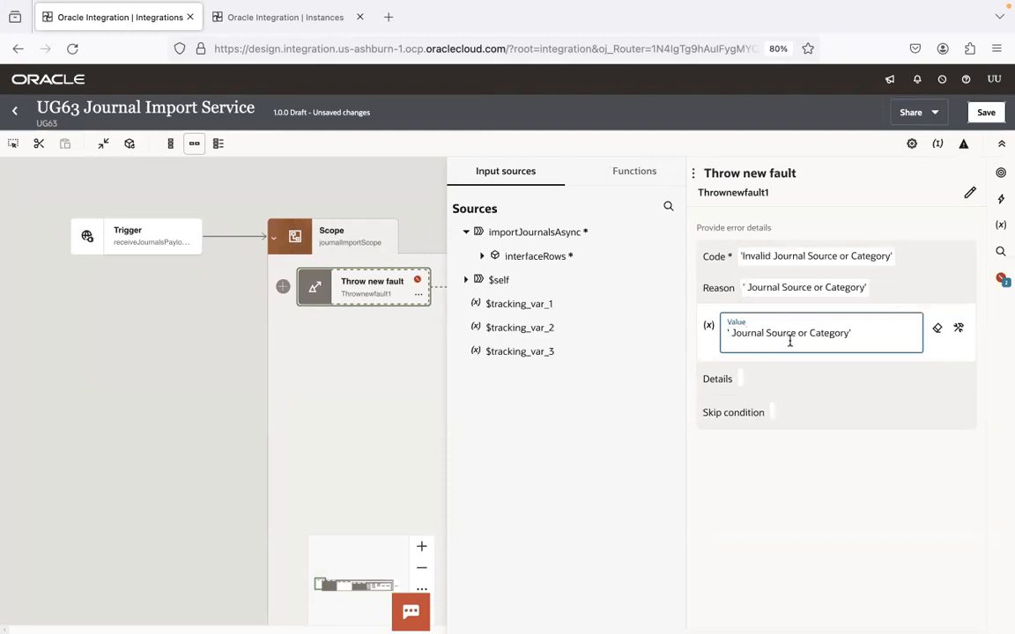
{"action": "key", "text": "Delete"}
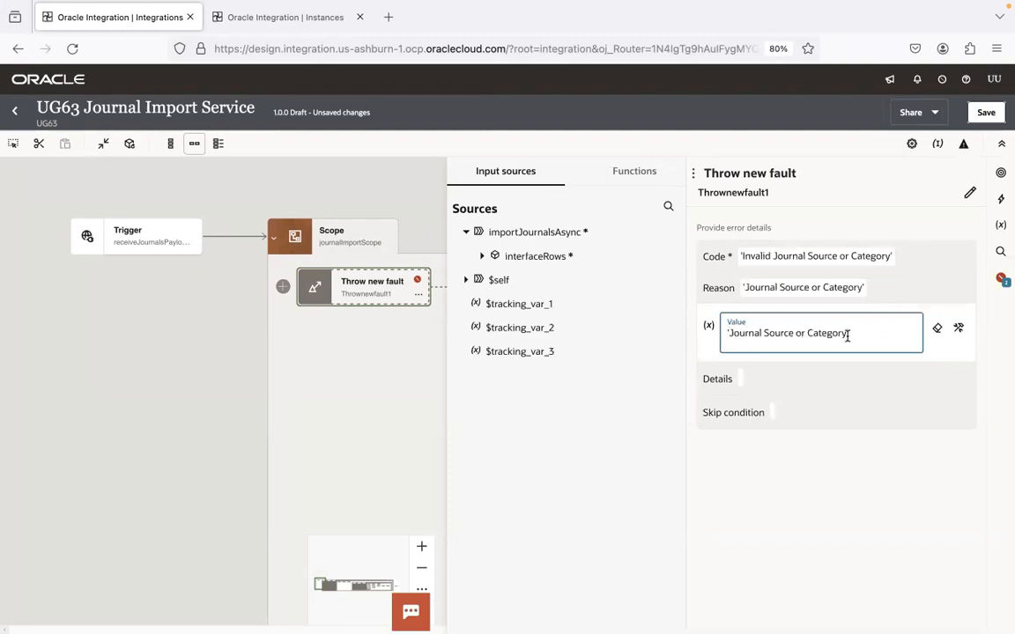
{"action": "type", "text": "is Invalid"}
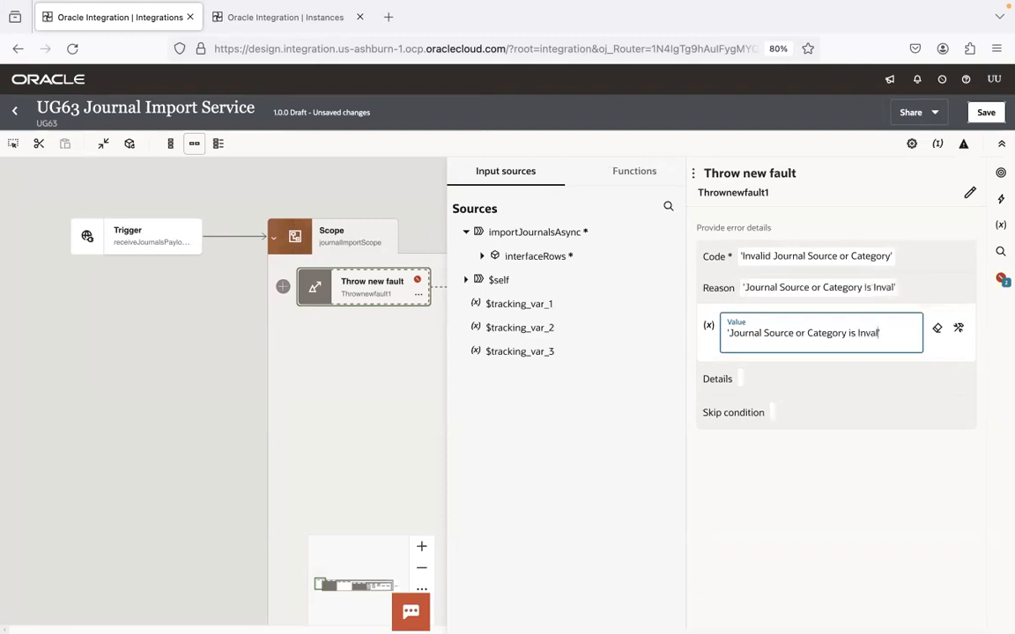
{"action": "left_click", "coordinate": [824, 381]}
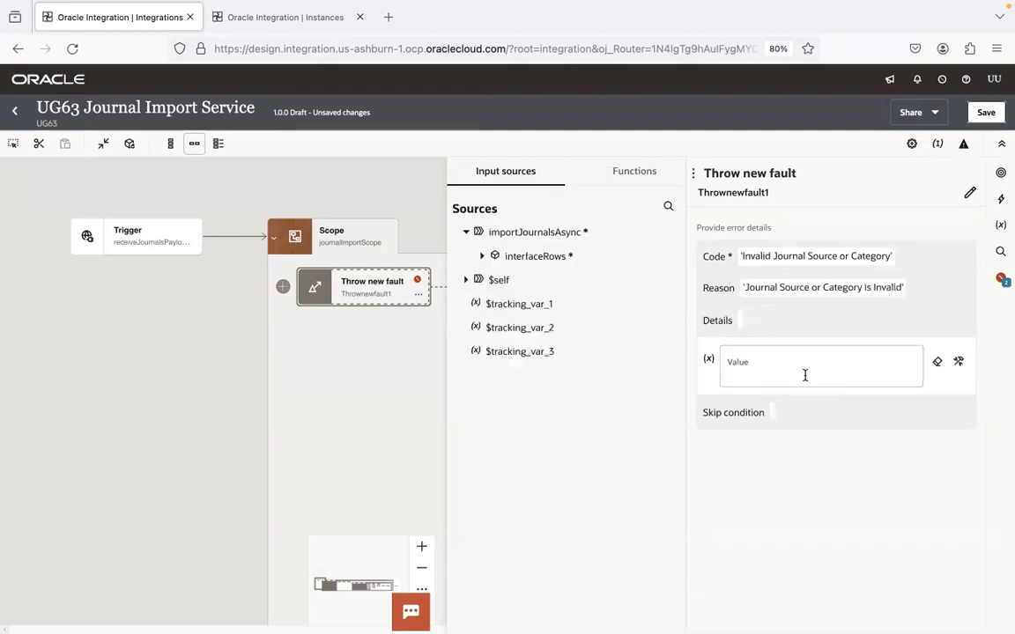
Step: Clear the fault's Details value and copy the processing-rule line from 7.0.Notes.sql
{"action": "type", "text": "'Invalid'"}
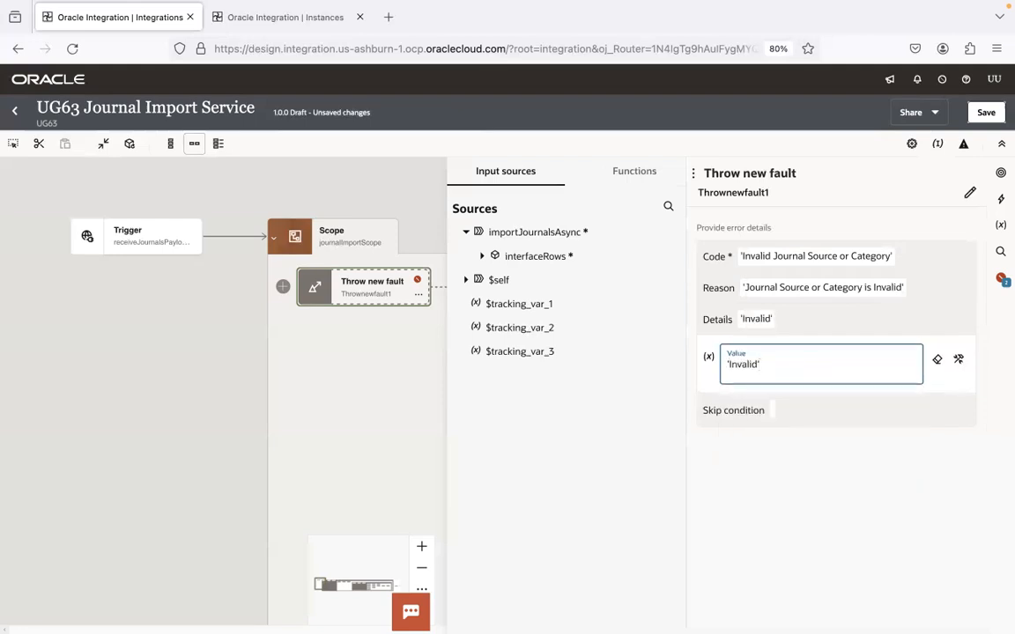
{"action": "key", "text": "BackSpace"}
{"action": "key", "text": "BackSpace"}
{"action": "key", "text": "BackSpace"}
{"action": "key", "text": "BackSpace"}
{"action": "key", "text": "BackSpace"}
{"action": "key", "text": "BackSpace"}
{"action": "key", "text": "BackSpace"}
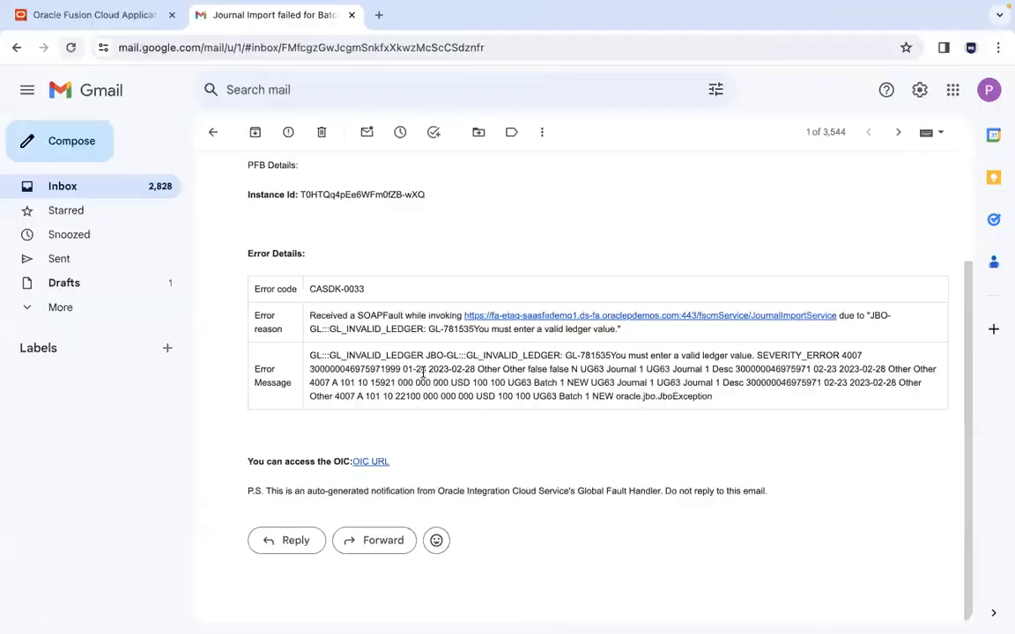
{"action": "key", "text": "super+Tab"}
{"action": "key", "text": "super+Tab"}
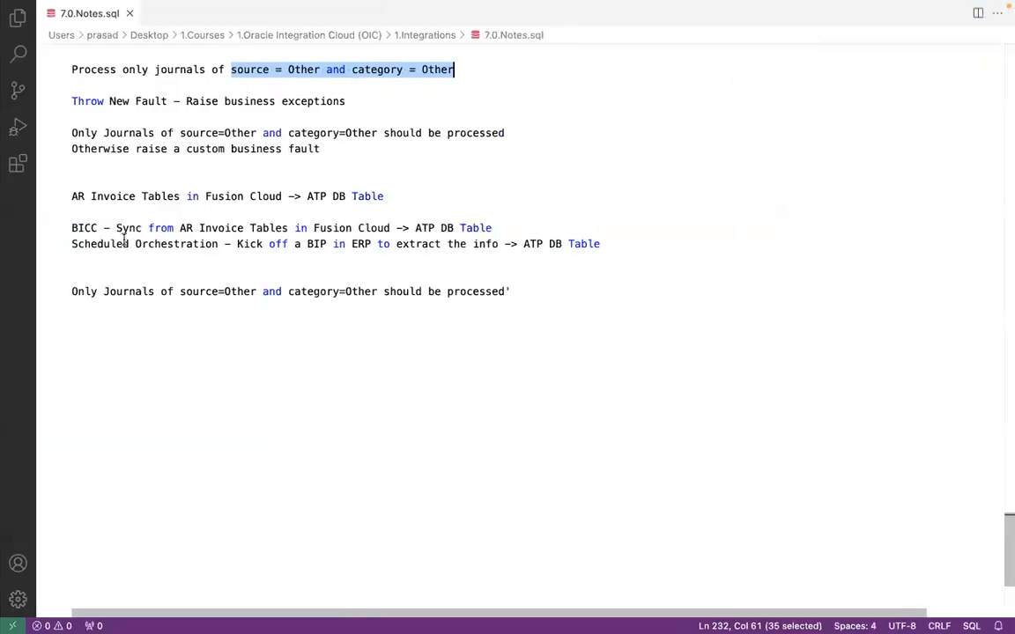
{"action": "left_click", "coordinate": [73, 291]}
{"action": "left_click", "coordinate": [535, 290], "text": "shift"}
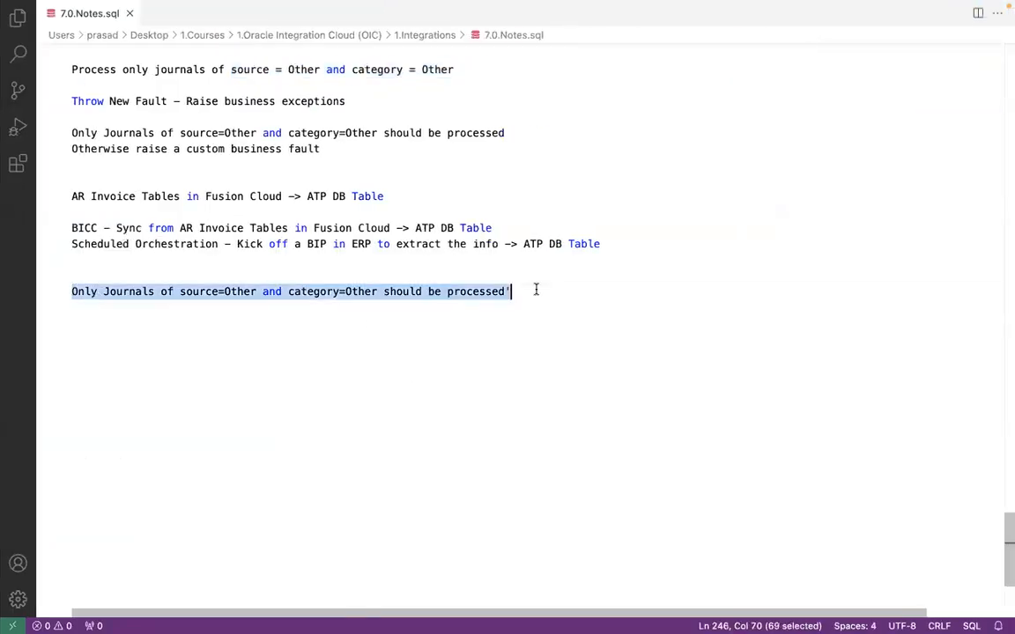
{"action": "key", "text": "super+Tab"}
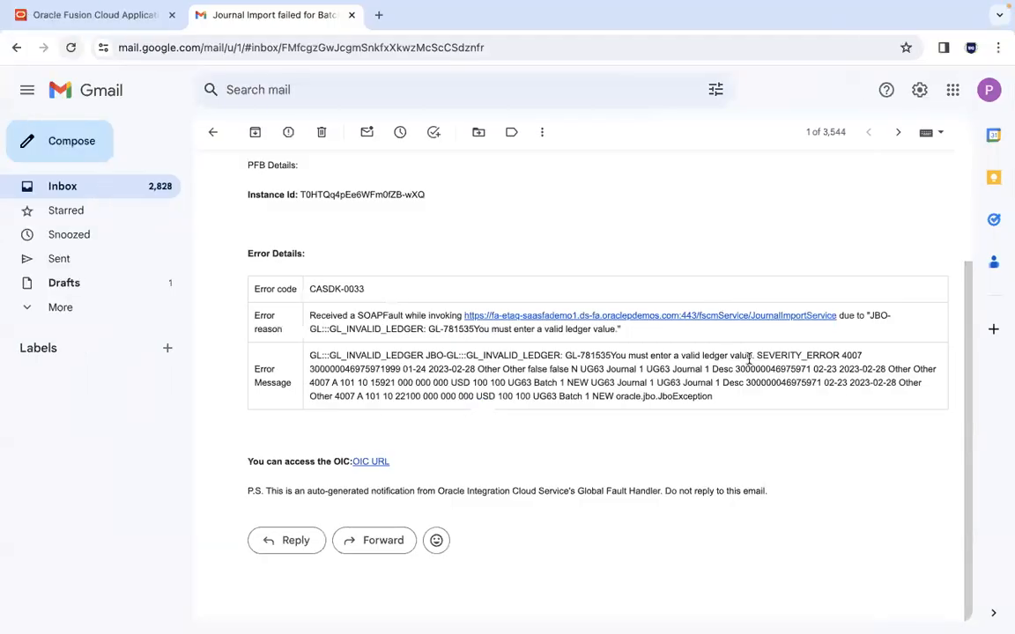
{"action": "key", "text": "super+Tab"}
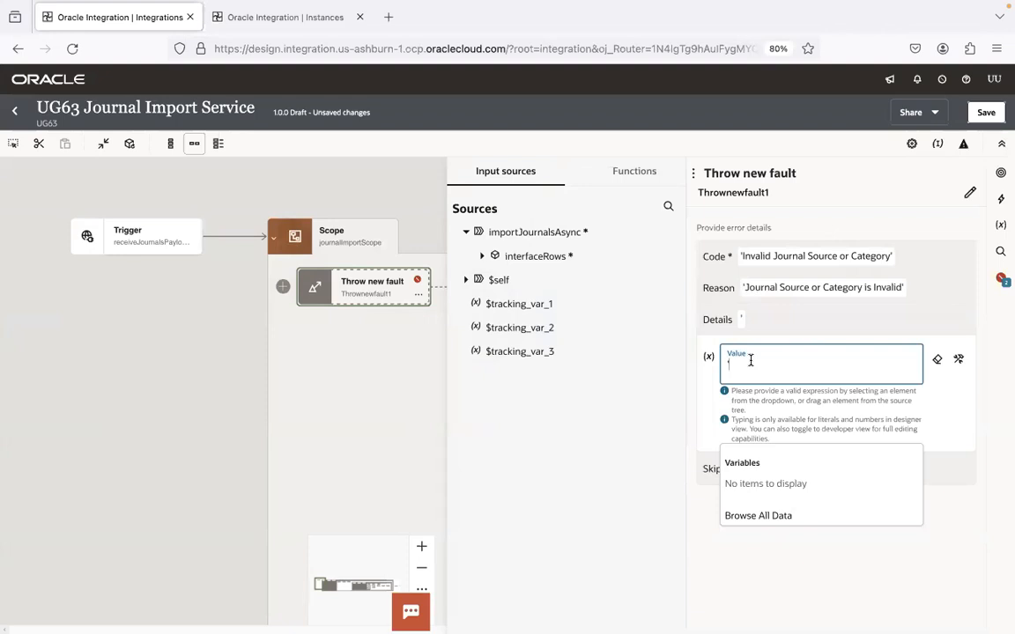
Step: Paste the rule into Details, swapping the '=' signs for spaces and 'should' for 'would'
{"action": "left_click", "coordinate": [958, 359]}
{"action": "left_click", "coordinate": [831, 372]}
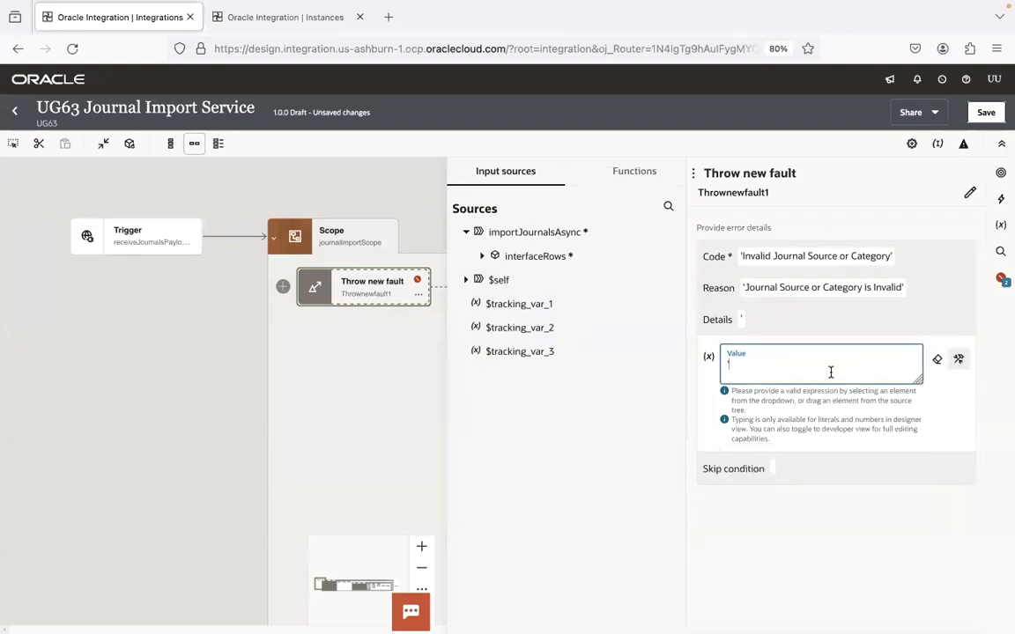
{"action": "type", "text": "'Only Journals of source=Other and category=Other should be processed"}
{"action": "left_click", "coordinate": [831, 365]}
{"action": "key", "text": "BackSpace"}
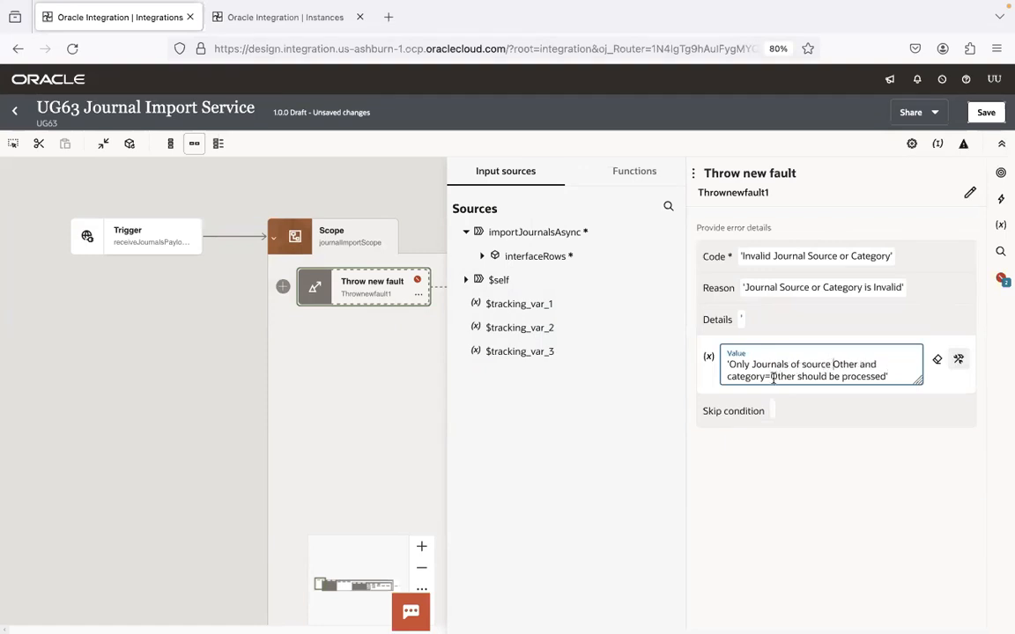
{"action": "left_click", "coordinate": [770, 378]}
{"action": "key", "text": "BackSpace"}
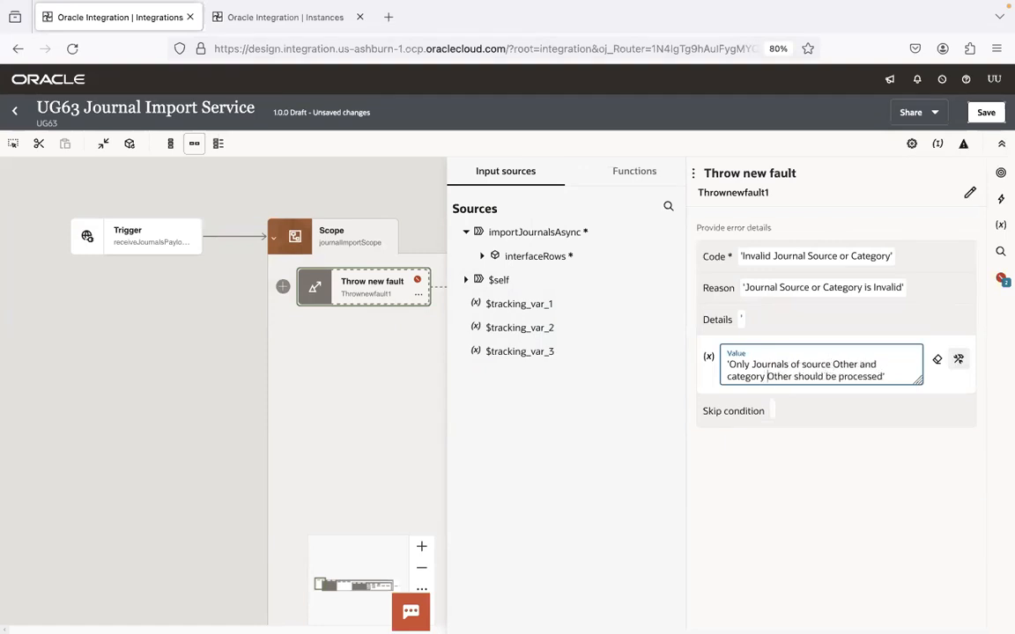
{"action": "double_click", "coordinate": [800, 378]}
{"action": "type", "text": "would"}
{"action": "left_click", "coordinate": [805, 399]}
{"action": "left_click", "coordinate": [913, 314]}
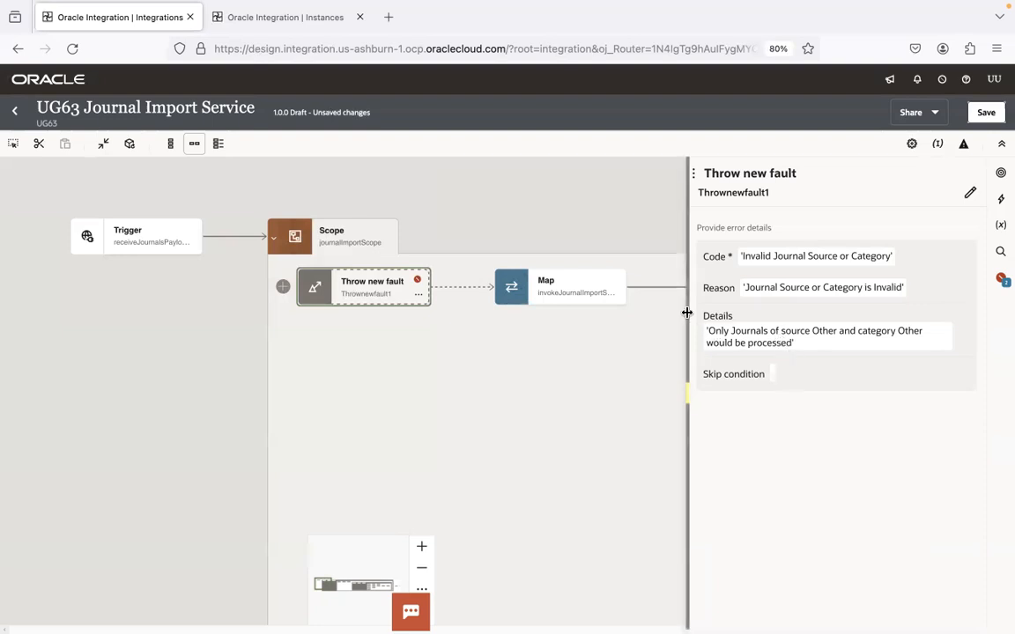
{"action": "left_click_drag", "start_coordinate": [687, 313], "coordinate": [396, 314]}
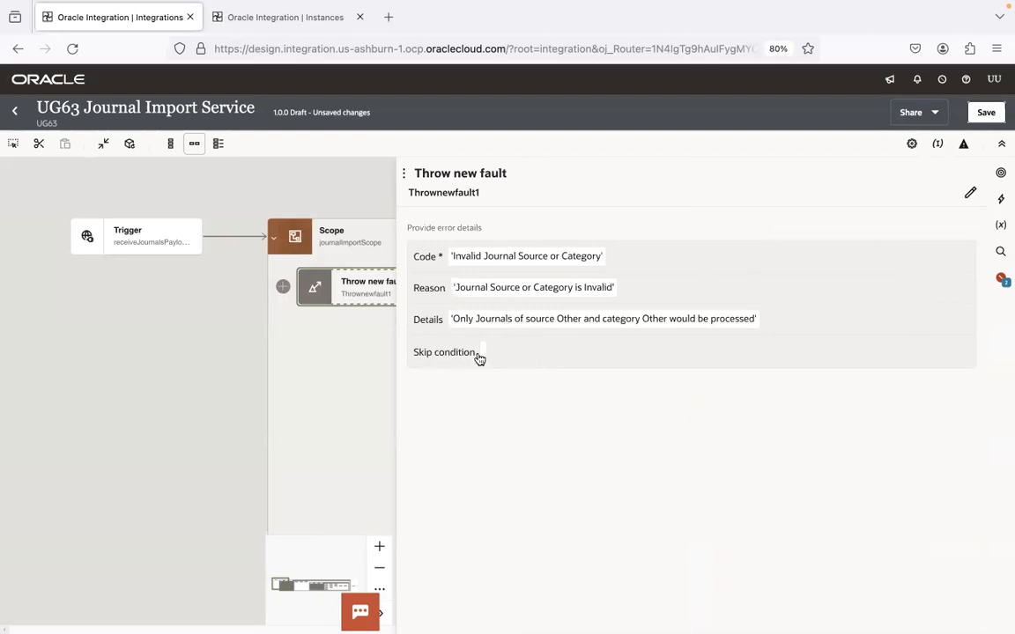
Step: Create a skip condition with the statement UserSourceName = 'Other'
{"action": "left_click", "coordinate": [515, 352]}
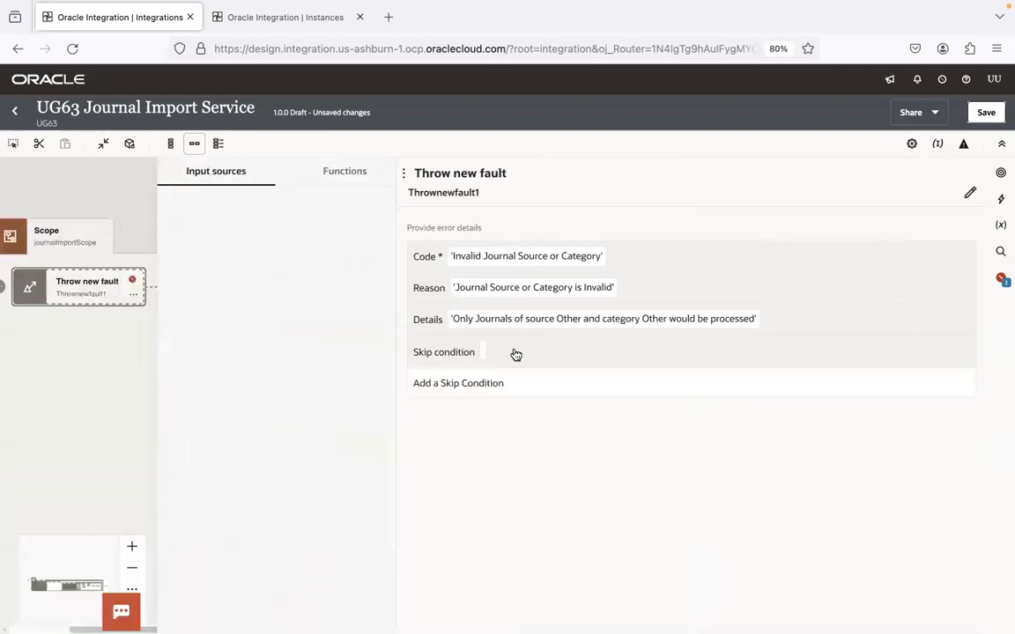
{"action": "left_click", "coordinate": [489, 384]}
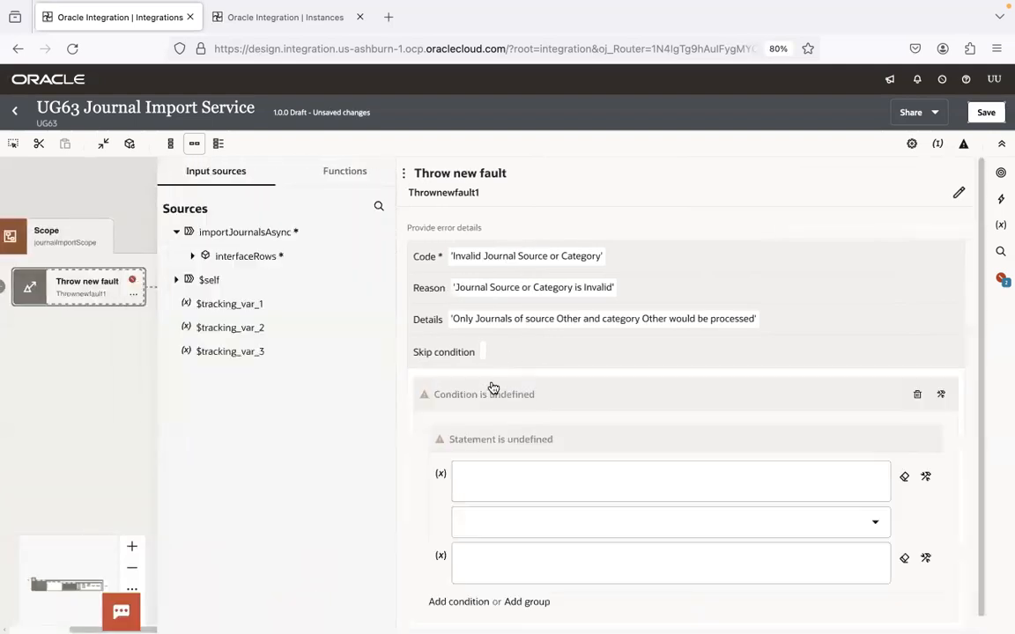
{"action": "left_click", "coordinate": [496, 486]}
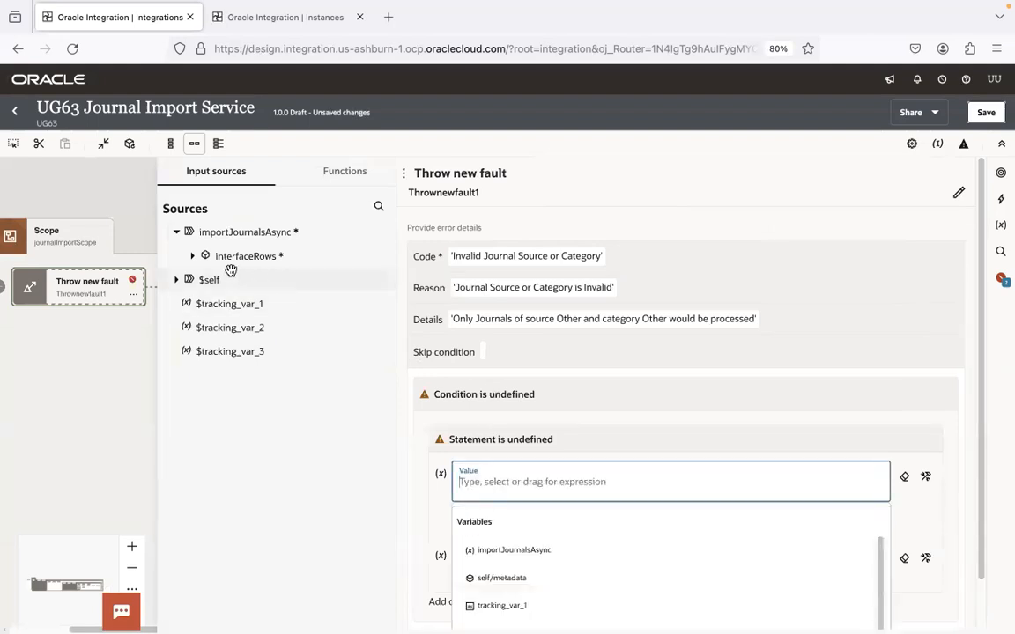
{"action": "left_click", "coordinate": [193, 256]}
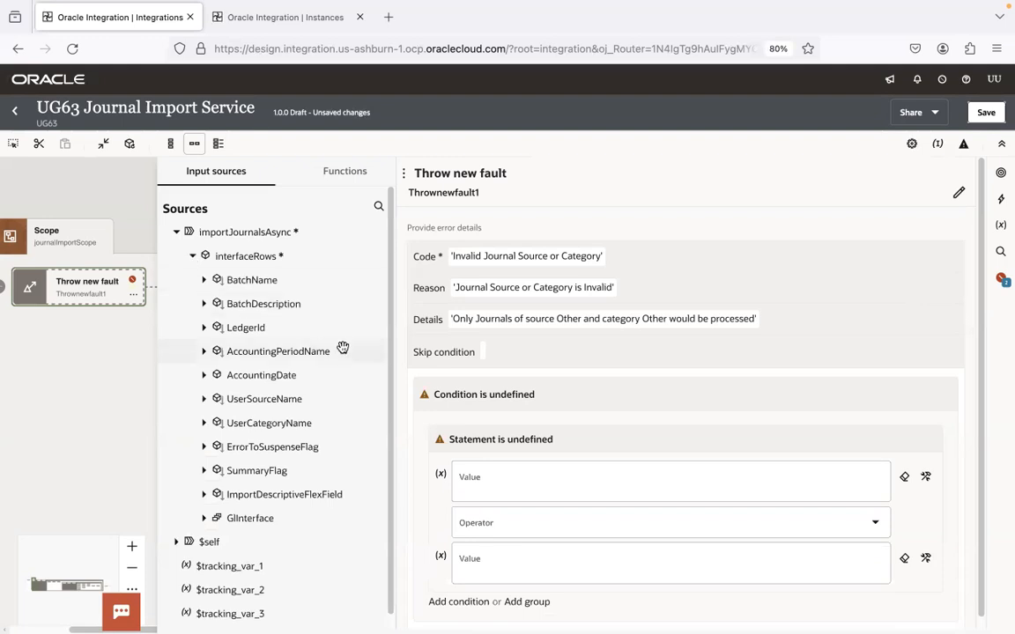
{"action": "left_click_drag", "start_coordinate": [293, 405], "coordinate": [560, 480]}
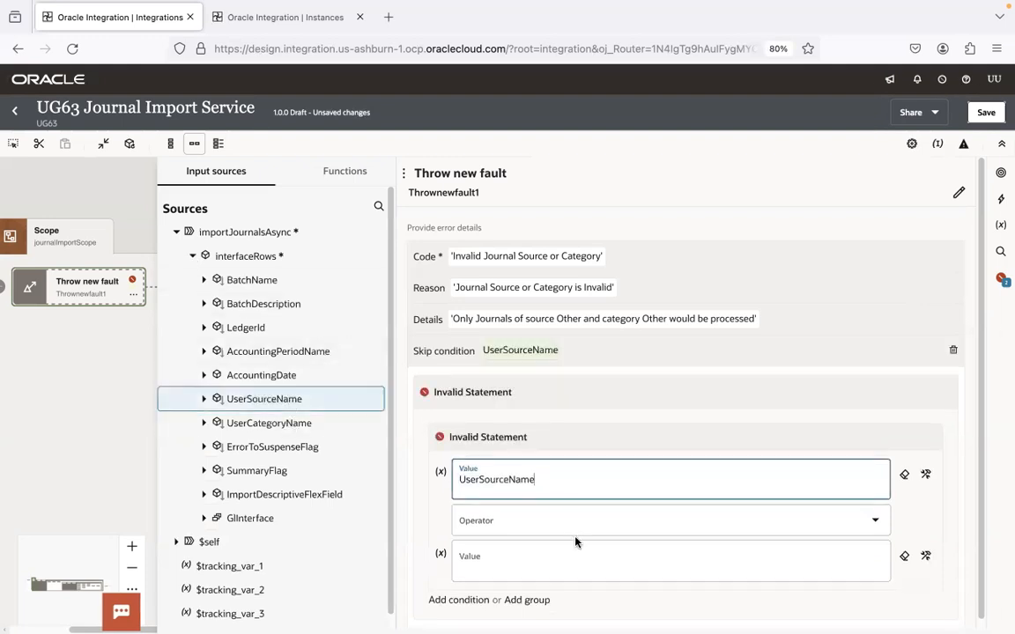
{"action": "left_click", "coordinate": [696, 513]}
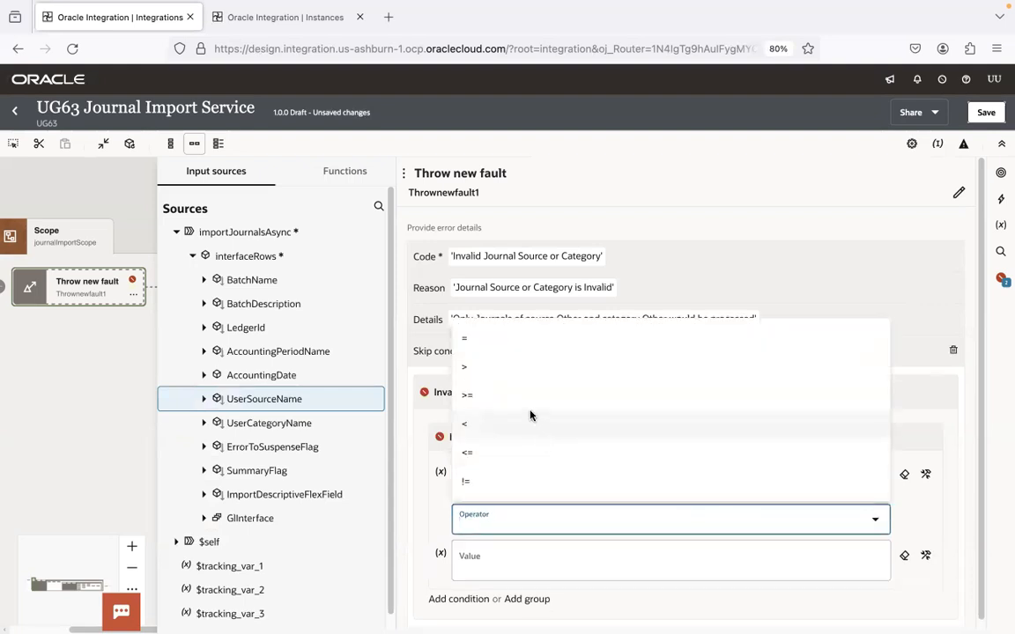
{"action": "left_click", "coordinate": [516, 336]}
{"action": "left_click", "coordinate": [520, 561]}
{"action": "type", "text": "'Other'"}
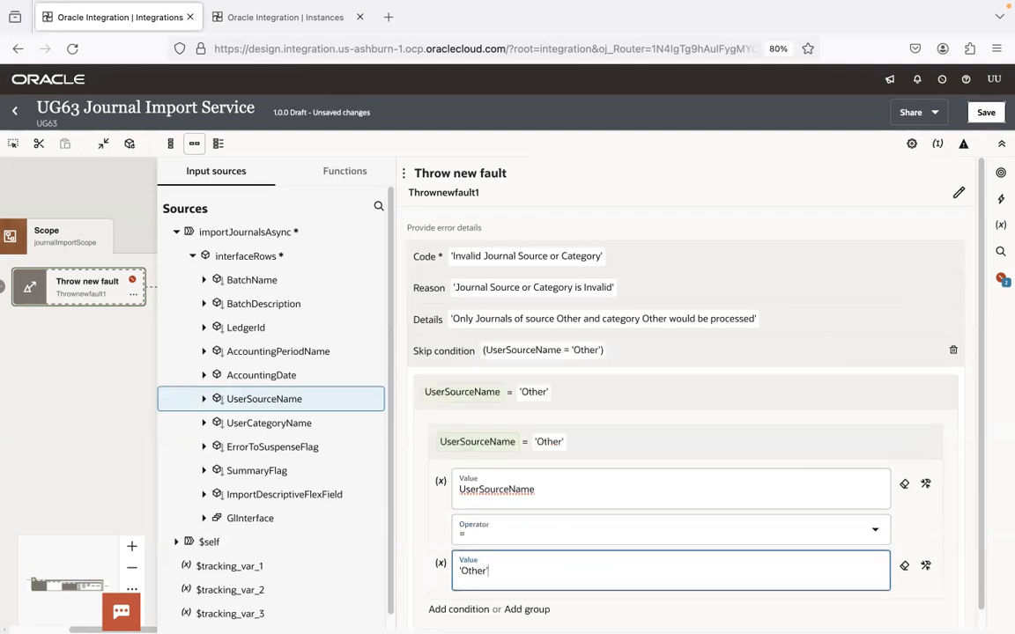
{"action": "left_click", "coordinate": [730, 435]}
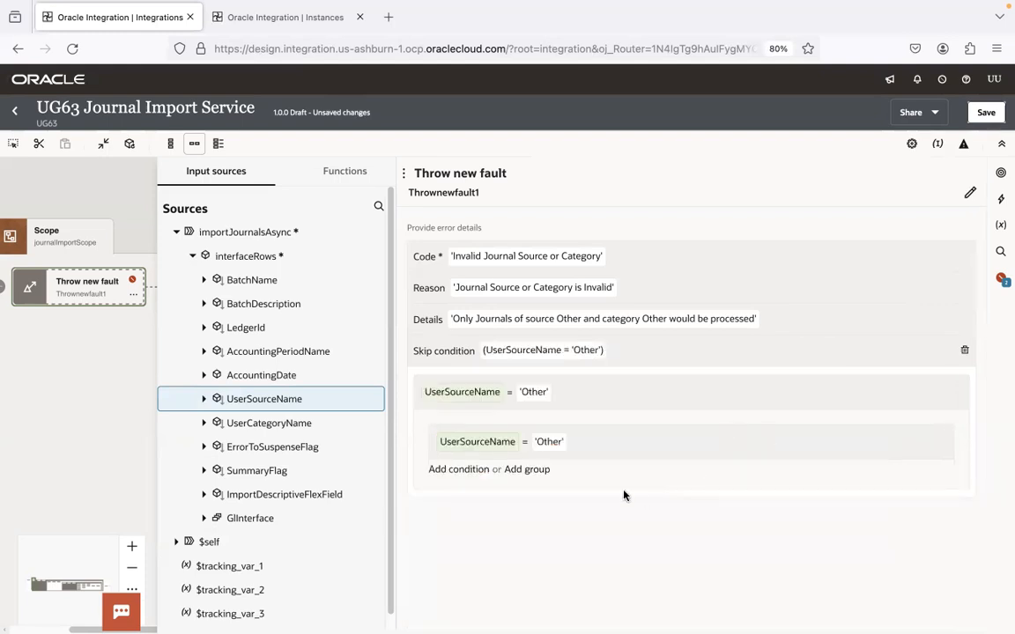
Step: Add a second statement requiring UserCategoryName = 'Other'
{"action": "left_click", "coordinate": [459, 470]}
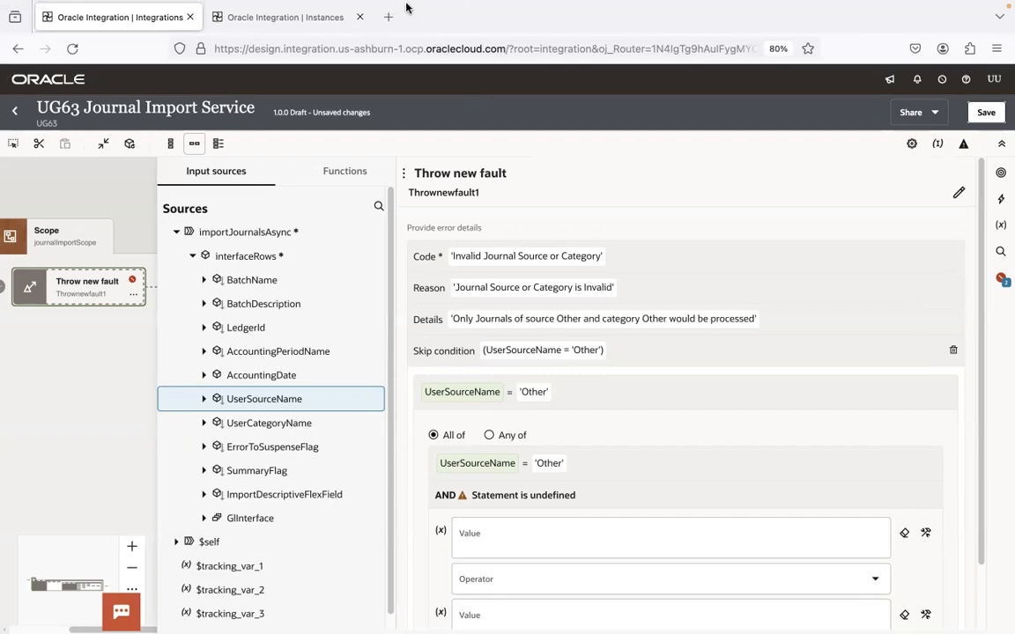
{"action": "left_click", "coordinate": [511, 535]}
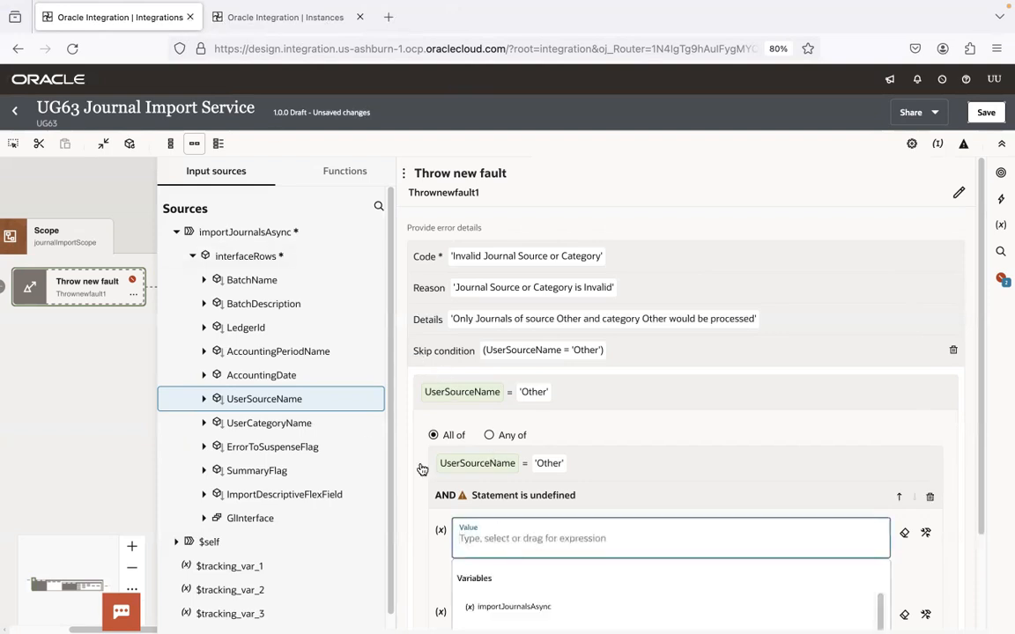
{"action": "left_click_drag", "start_coordinate": [291, 427], "coordinate": [528, 536]}
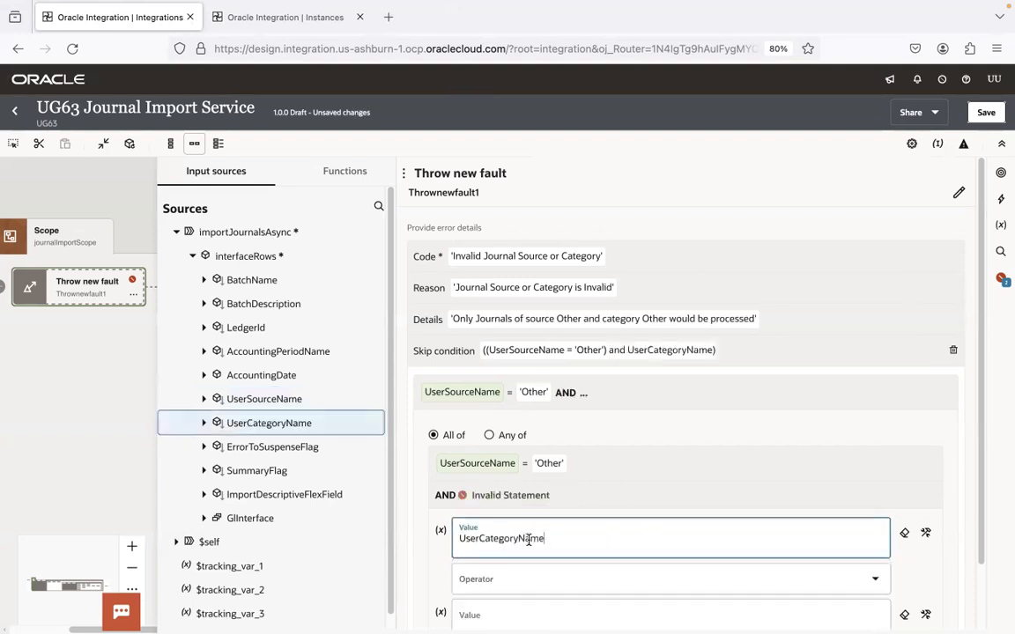
{"action": "scroll", "coordinate": [977, 356], "scroll_direction": "down", "scroll_amount": 2}
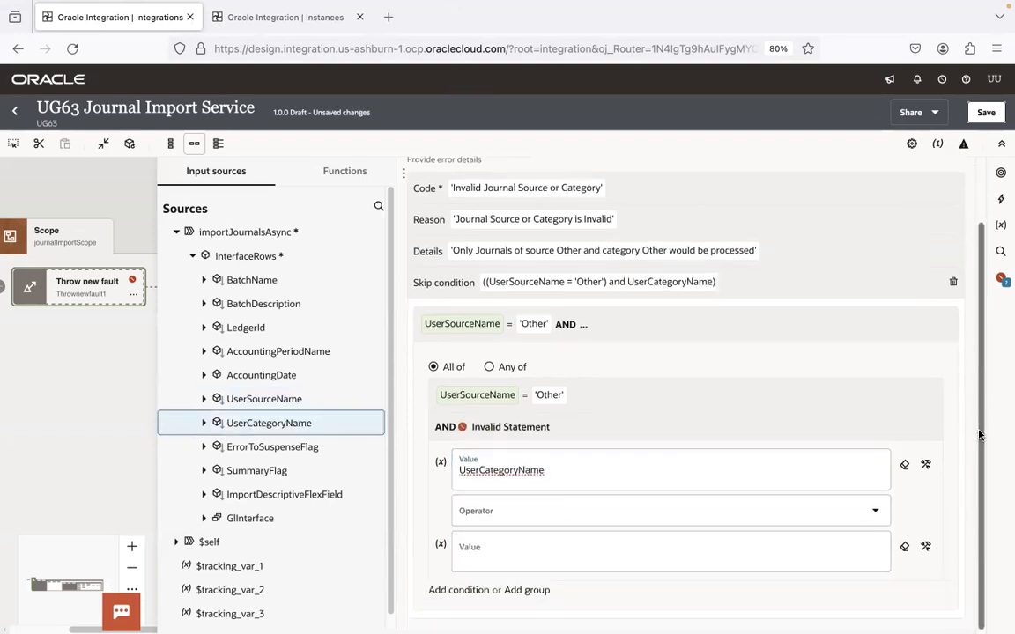
{"action": "left_click", "coordinate": [829, 517]}
{"action": "left_click", "coordinate": [544, 331]}
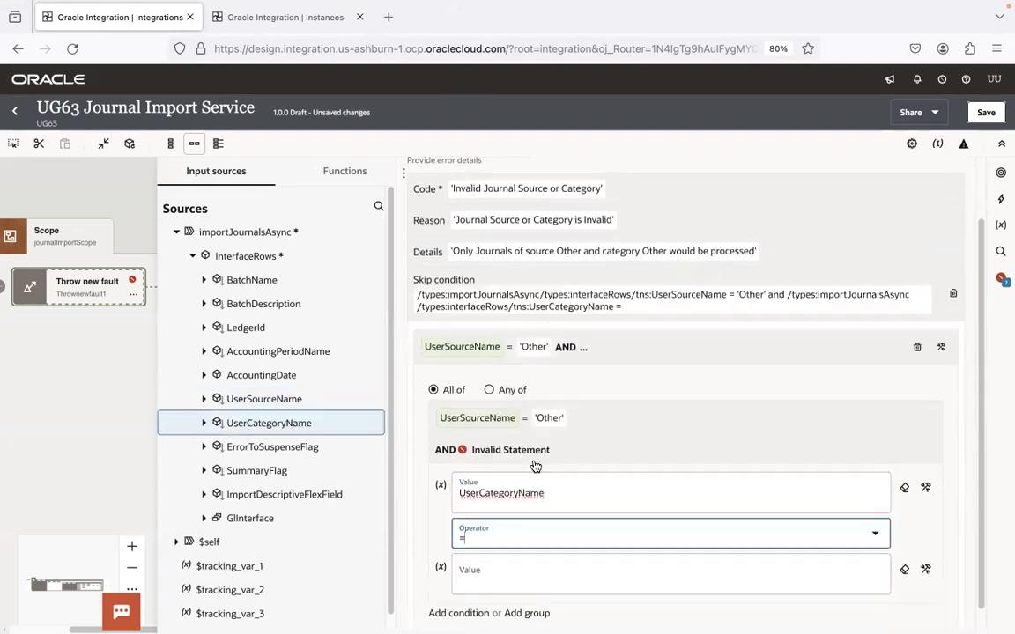
{"action": "left_click", "coordinate": [520, 578]}
{"action": "type", "text": "'Other'"}
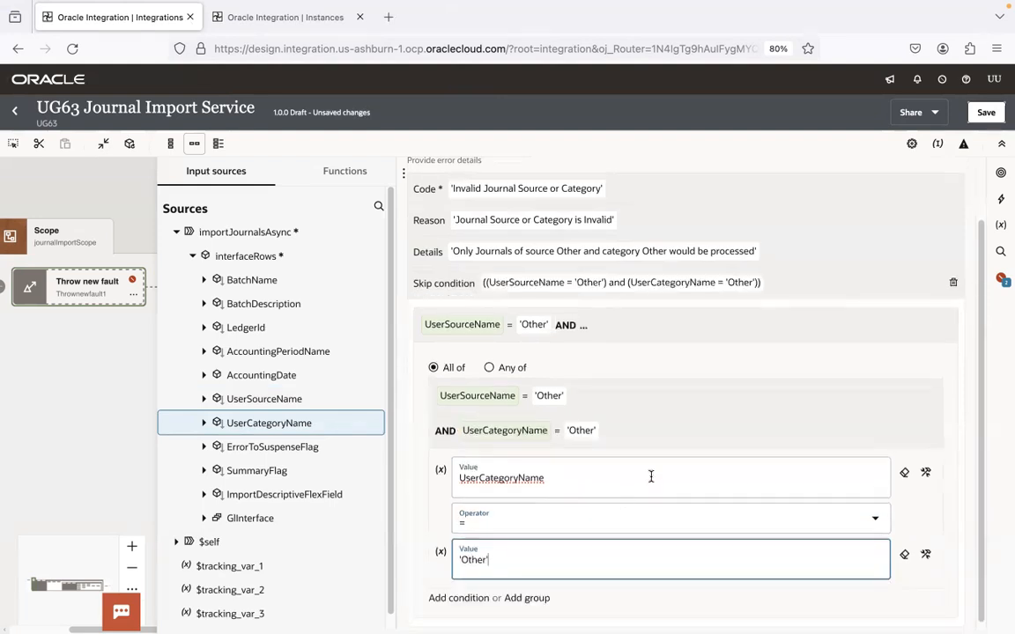
{"action": "left_click", "coordinate": [688, 435]}
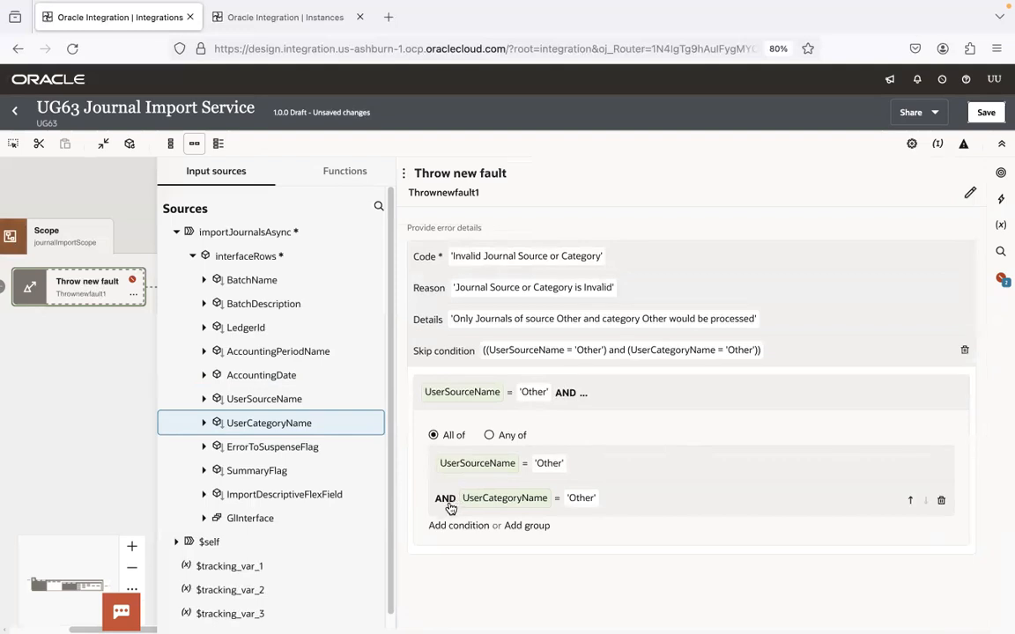
Step: Collapse the skip-condition builder into its summary
{"action": "left_click", "coordinate": [638, 400]}
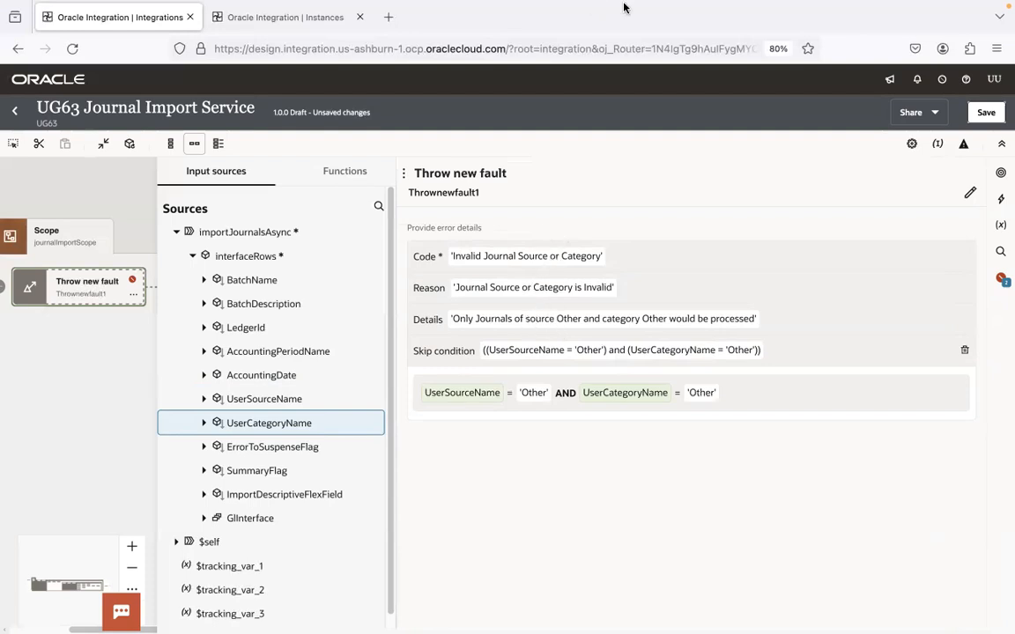
{"action": "left_click", "coordinate": [711, 9]}
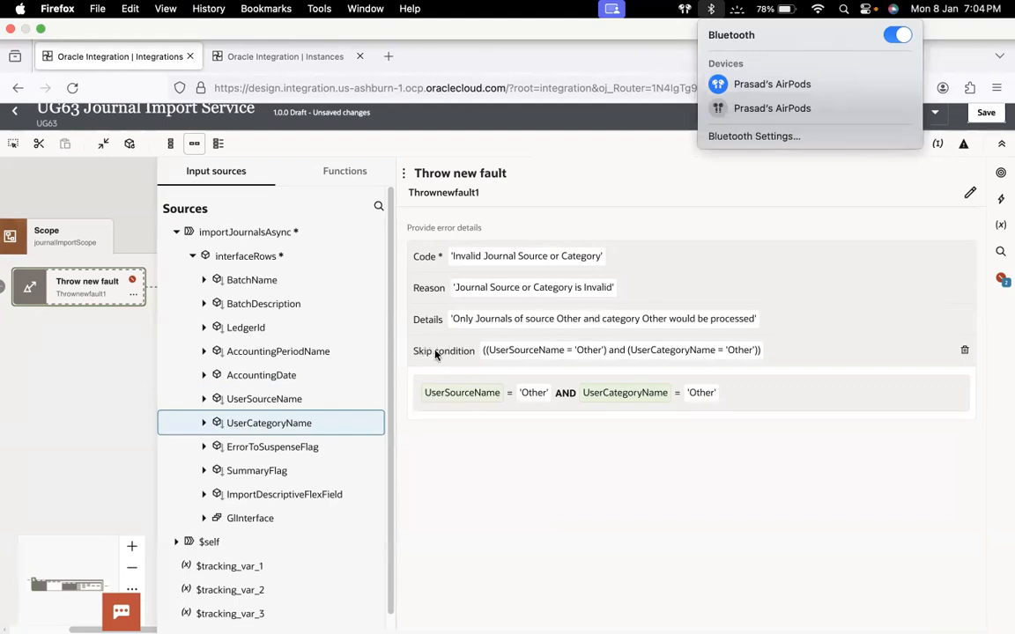
{"action": "left_click", "coordinate": [649, 61]}
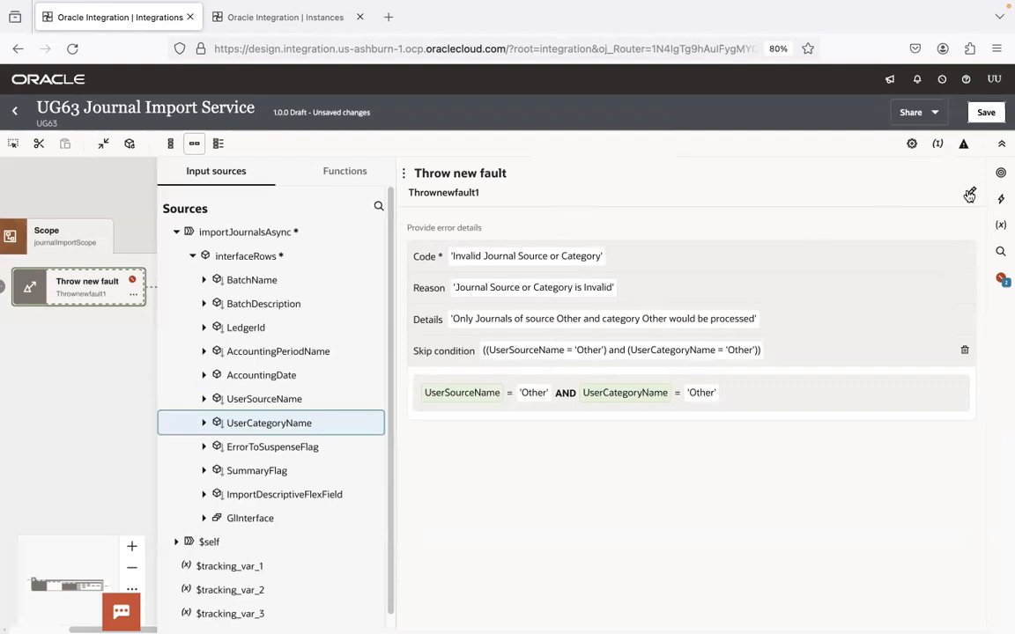
Step: Rename the throw-fault action to ValidateJournalSourceAndCategory and save the integration
{"action": "left_click", "coordinate": [461, 194]}
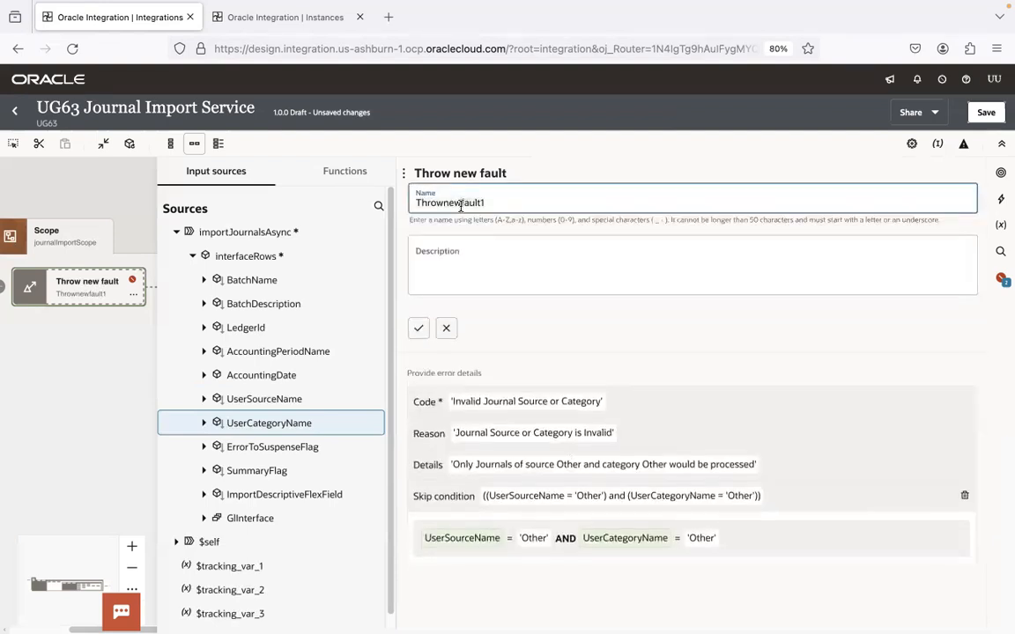
{"action": "key", "text": "BackSpace"}
{"action": "key", "text": "BackSpace"}
{"action": "key", "text": "BackSpace"}
{"action": "key", "text": "BackSpace"}
{"action": "key", "text": "BackSpace"}
{"action": "key", "text": "BackSpace"}
{"action": "key", "text": "BackSpace"}
{"action": "key", "text": "BackSpace"}
{"action": "key", "text": "BackSpace"}
{"action": "key", "text": "BackSpace"}
{"action": "key", "text": "BackSpace"}
{"action": "key", "text": "BackSpace"}
{"action": "key", "text": "BackSpace"}
{"action": "key", "text": "BackSpace"}
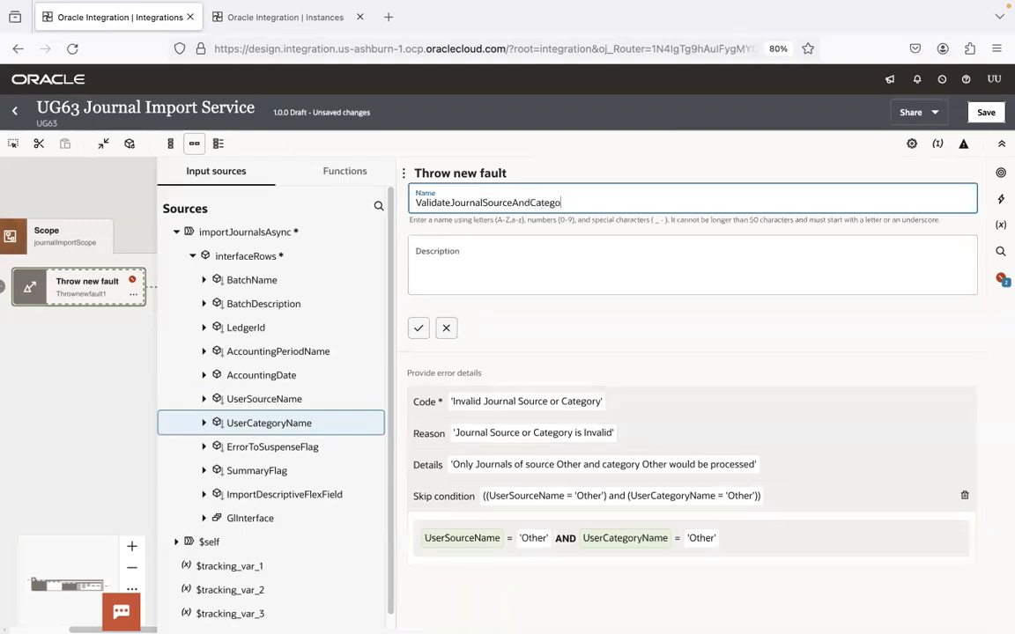
{"action": "left_click", "coordinate": [418, 327]}
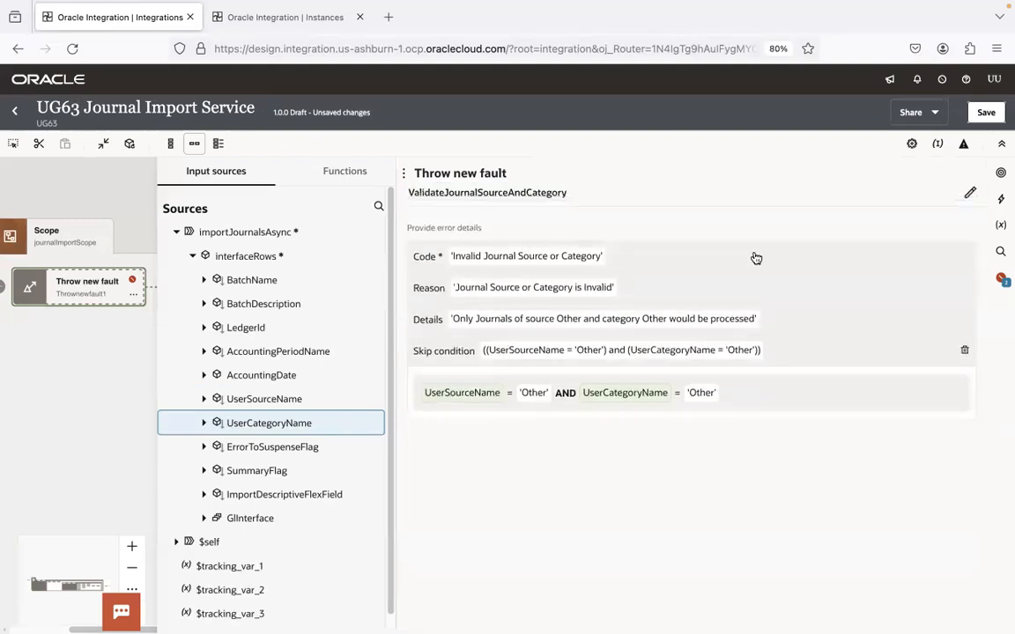
{"action": "left_click", "coordinate": [994, 112]}
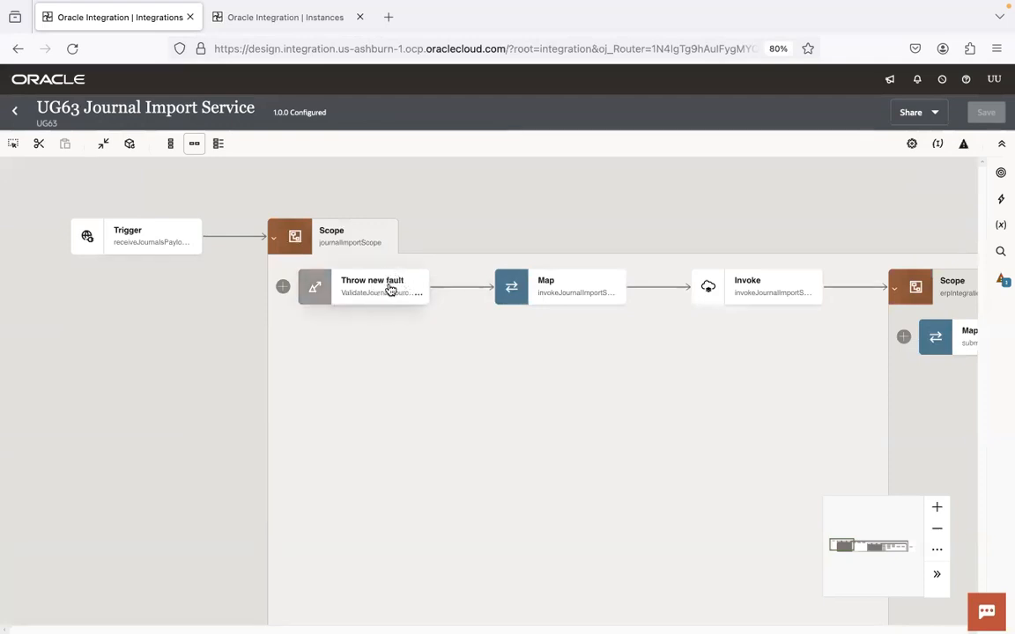
Step: Check the scope's fault handlers, then close the integration editor
{"action": "mouse_move", "coordinate": [386, 302]}
{"action": "left_click", "coordinate": [387, 244]}
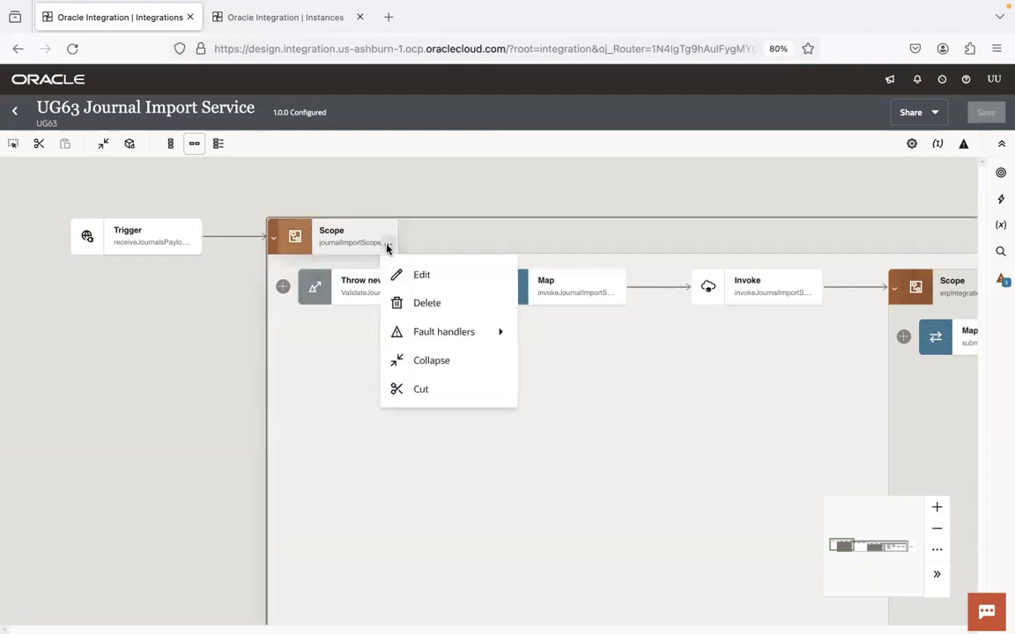
{"action": "mouse_move", "coordinate": [481, 337]}
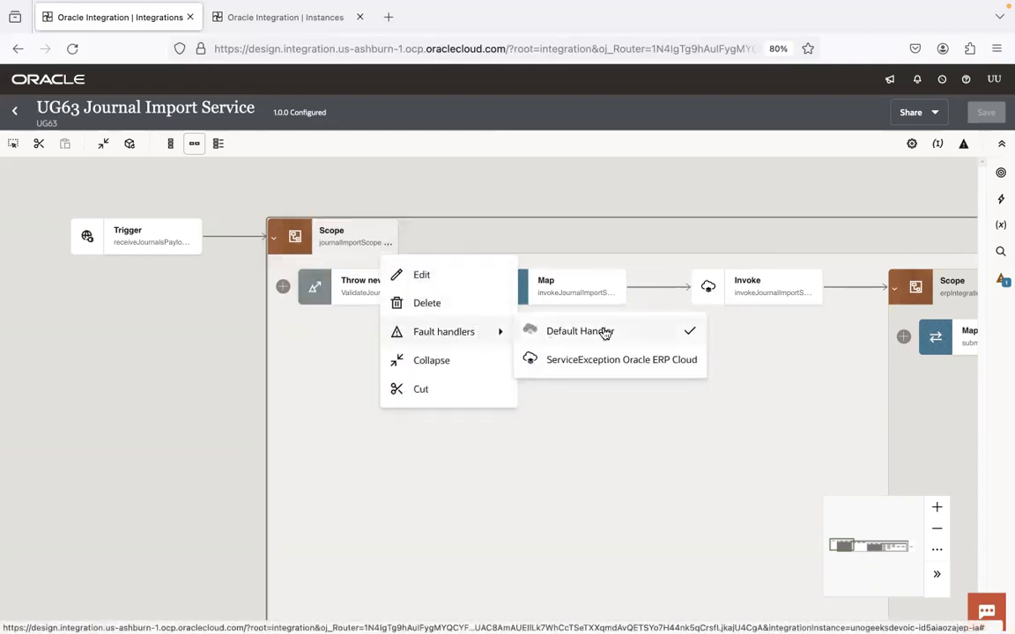
{"action": "left_click", "coordinate": [578, 189]}
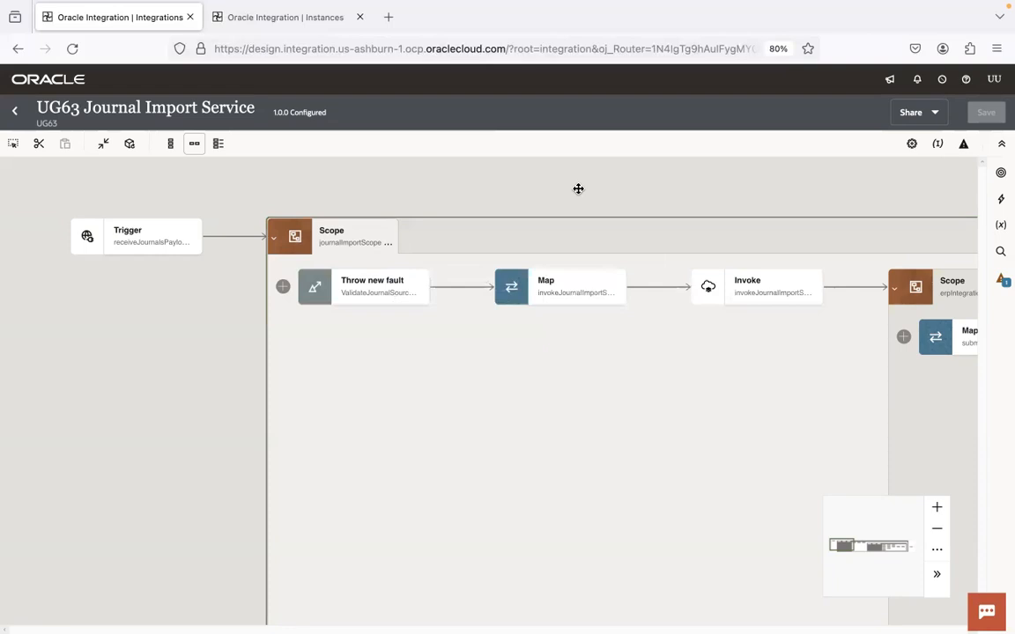
{"action": "left_click", "coordinate": [14, 110]}
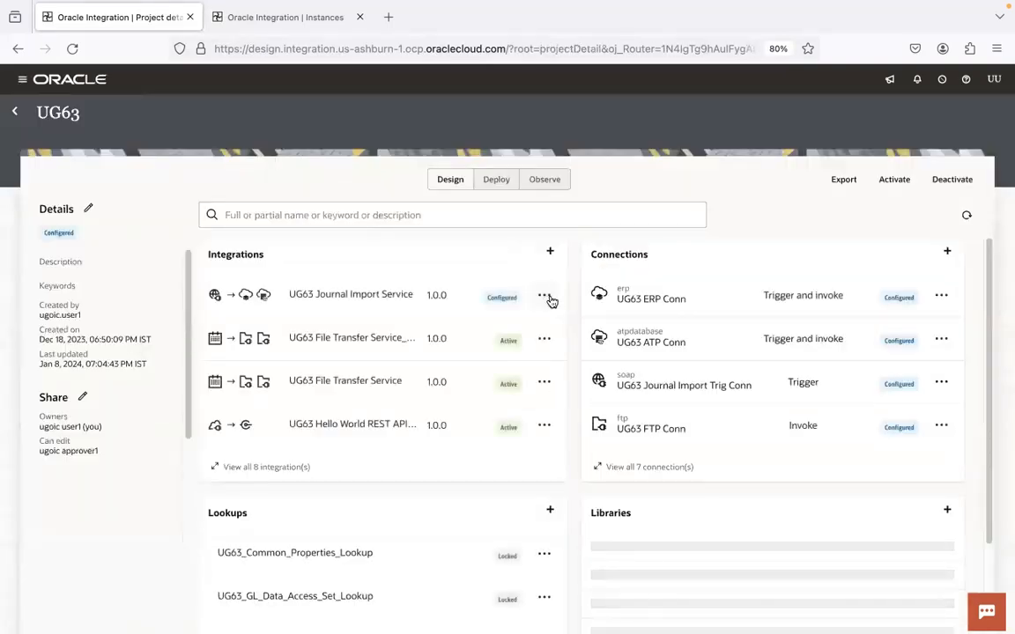
Step: Activate UG63 Journal Import Service from the project page and confirm
{"action": "left_click", "coordinate": [545, 297]}
{"action": "left_click", "coordinate": [578, 475]}
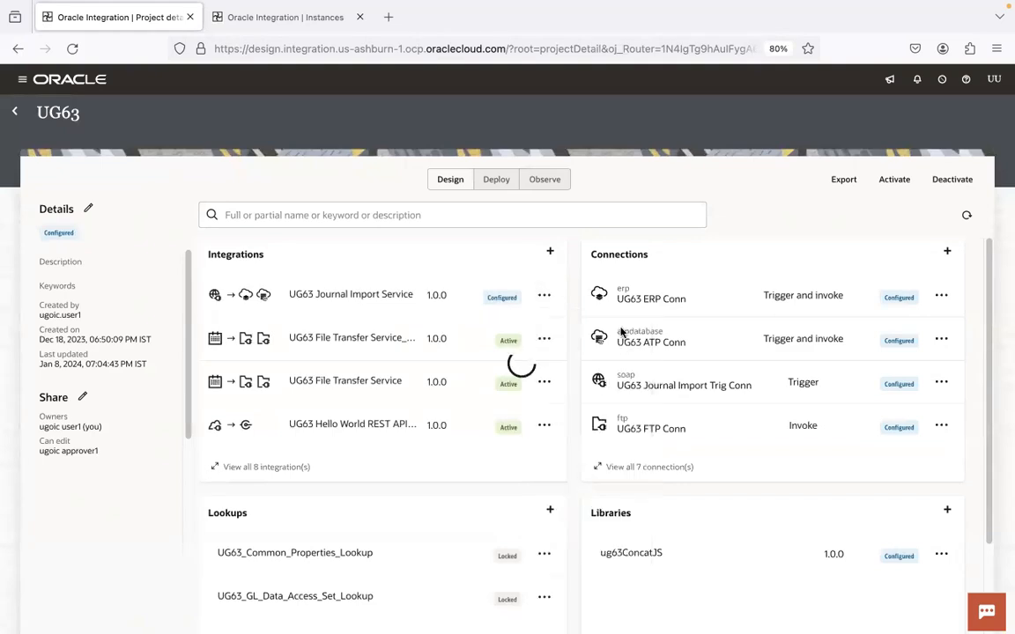
{"action": "left_click", "coordinate": [972, 607]}
{"action": "key", "text": "super+Tab"}
{"action": "key", "text": "super+Tab"}
{"action": "key", "text": "super+Tab"}
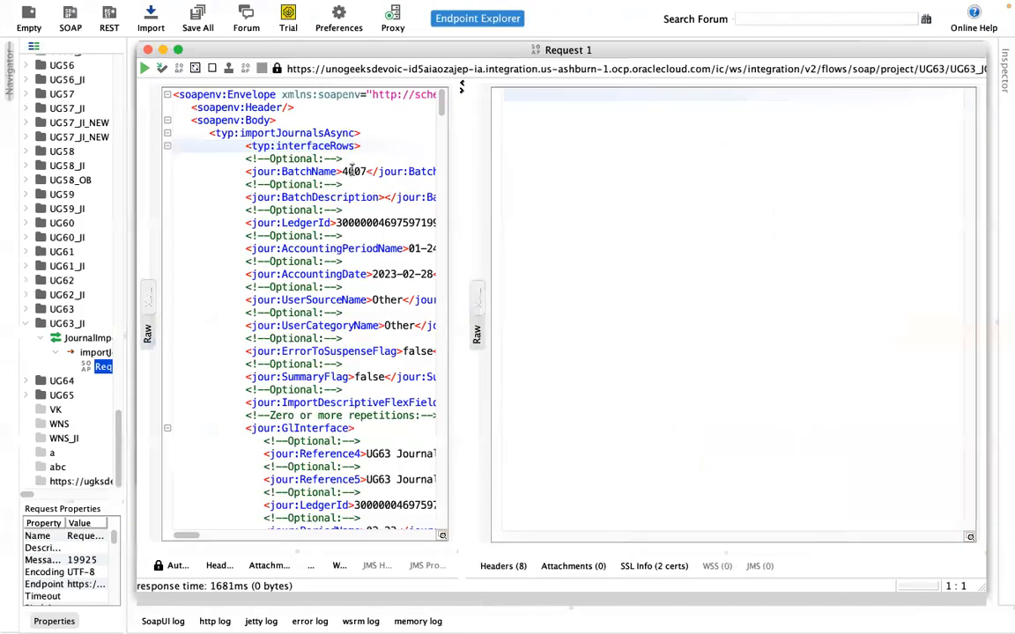
Step: Replace every 4007 with 4008 in the SoapUI request
{"action": "double_click", "coordinate": [353, 171]}
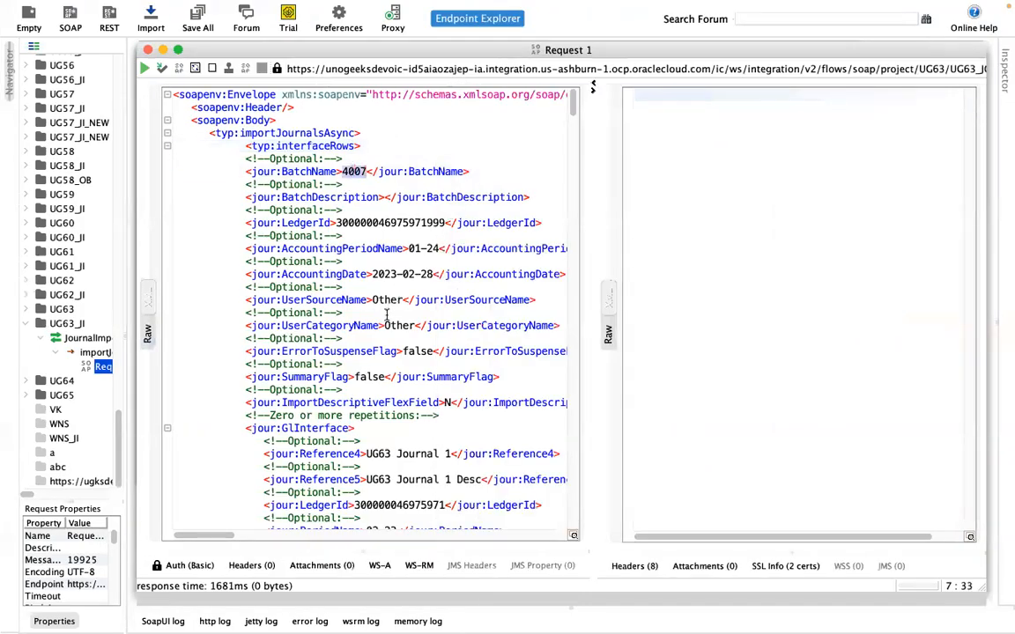
{"action": "key", "text": "super+f"}
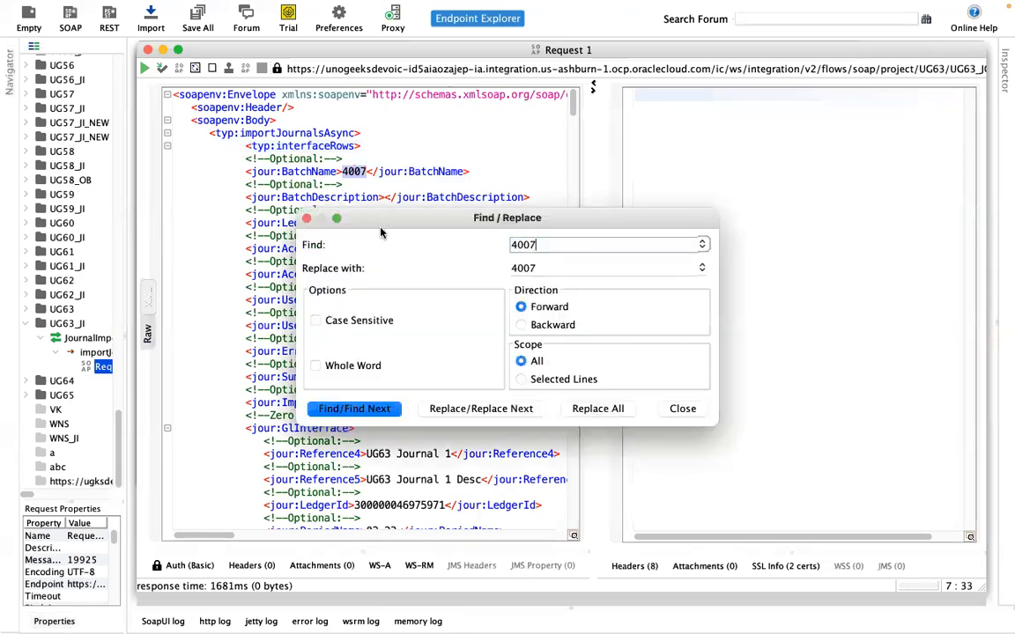
{"action": "left_click", "coordinate": [562, 271]}
{"action": "key", "text": "BackSpace"}
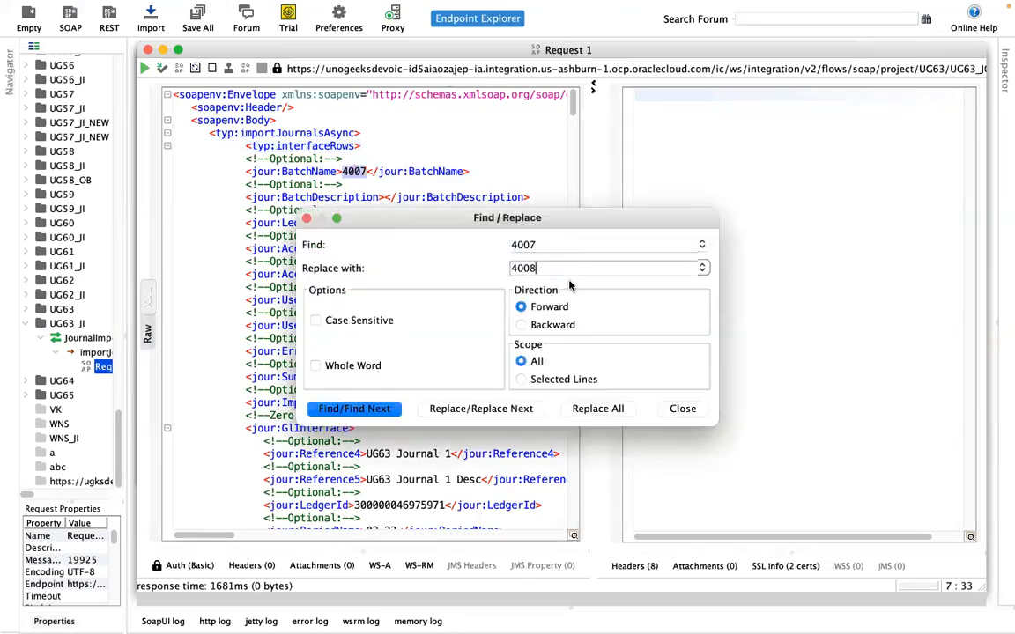
{"action": "left_click", "coordinate": [592, 408]}
{"action": "left_click", "coordinate": [307, 219]}
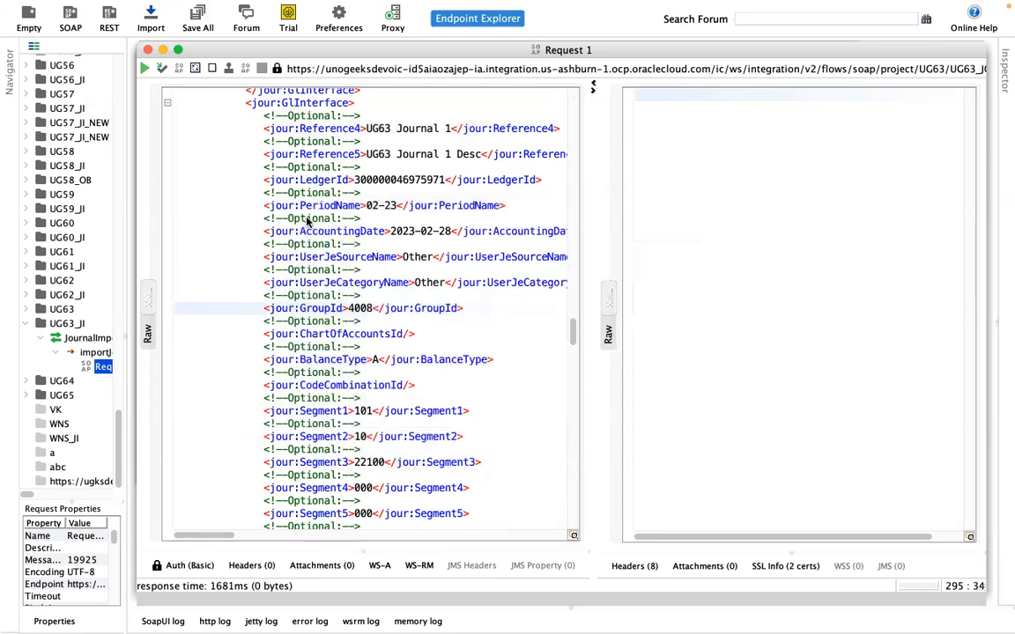
Step: Submit the importJournalsAsync request to the integration
{"action": "scroll", "coordinate": [574, 317], "scroll_direction": "up", "scroll_amount": 10}
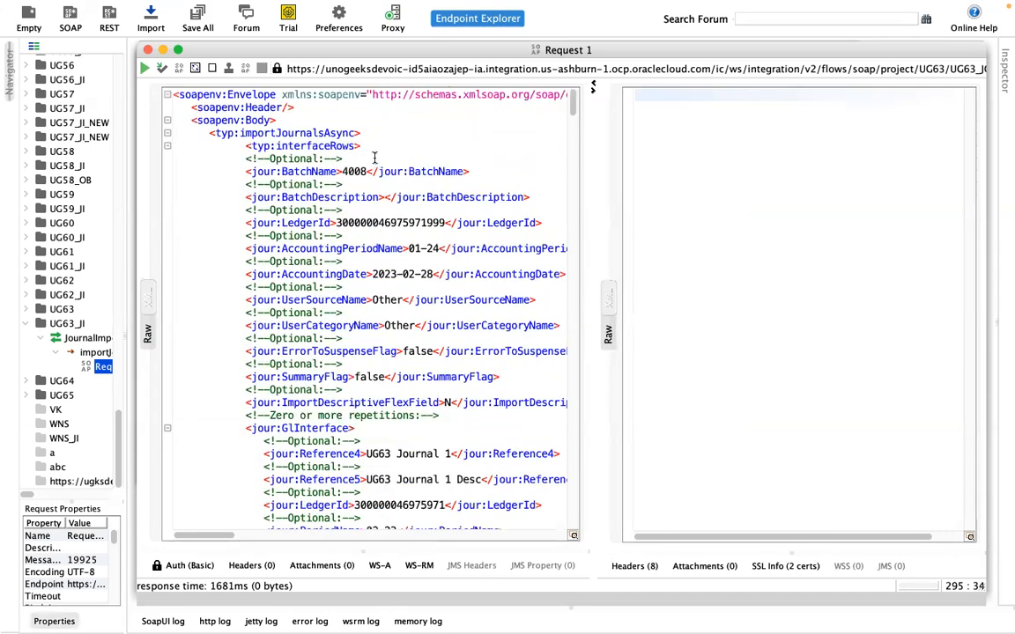
{"action": "left_click", "coordinate": [375, 158]}
{"action": "left_click", "coordinate": [145, 69]}
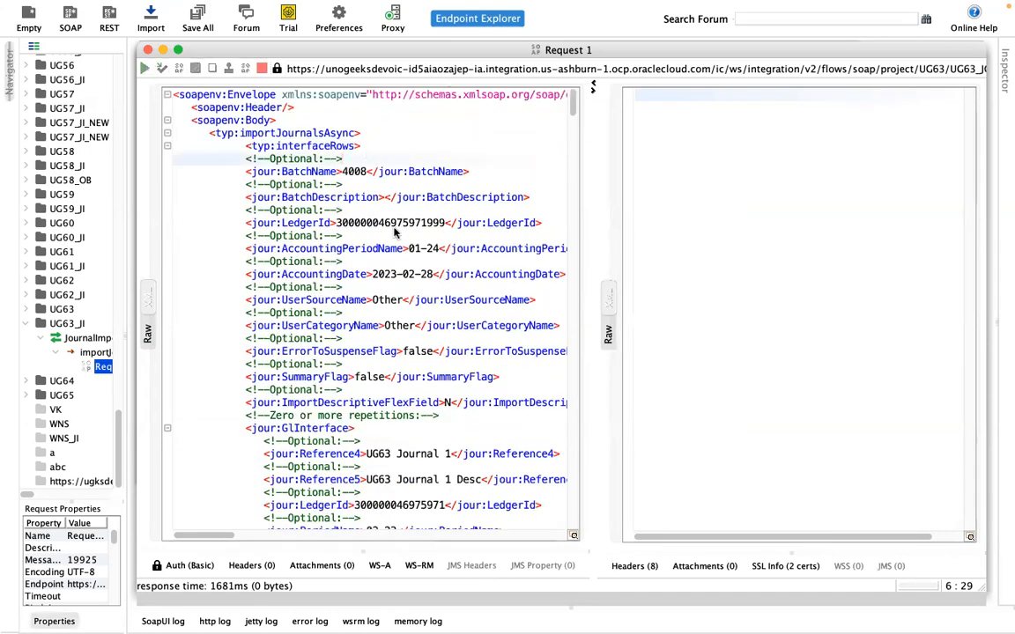
Step: Refresh the Instances list and open the BatchName: 4008 instance
{"action": "key", "text": "super+Tab"}
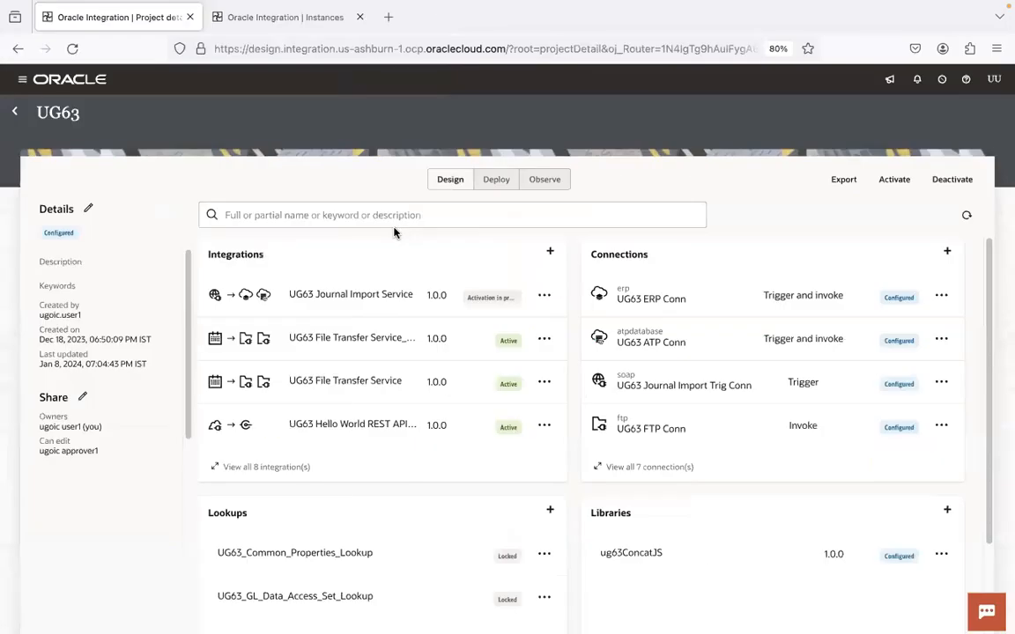
{"action": "left_click", "coordinate": [968, 220]}
{"action": "left_click", "coordinate": [263, 23]}
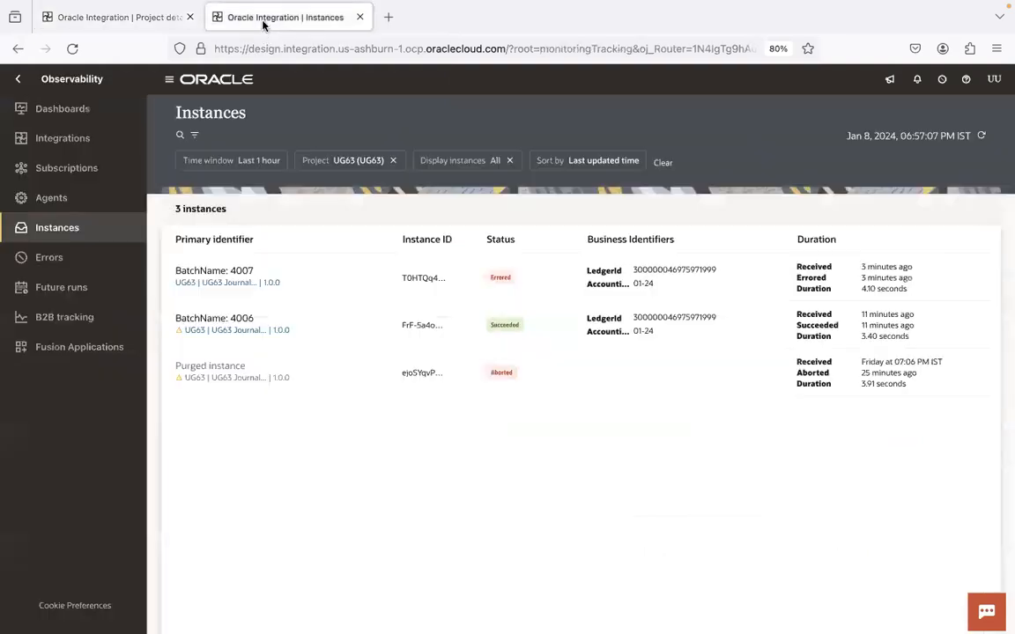
{"action": "left_click", "coordinate": [982, 135]}
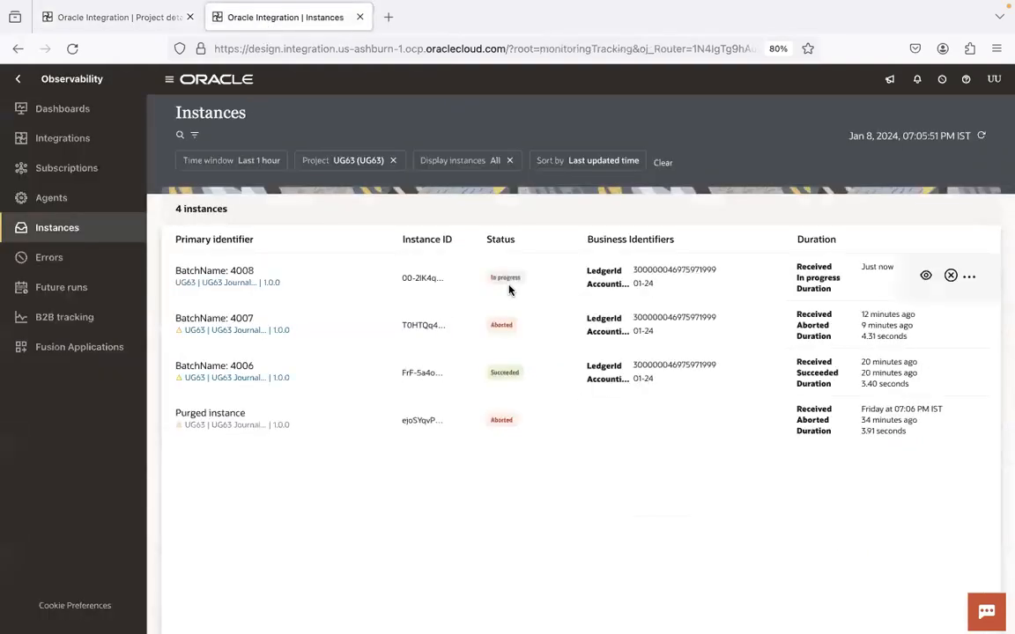
{"action": "left_click", "coordinate": [981, 135]}
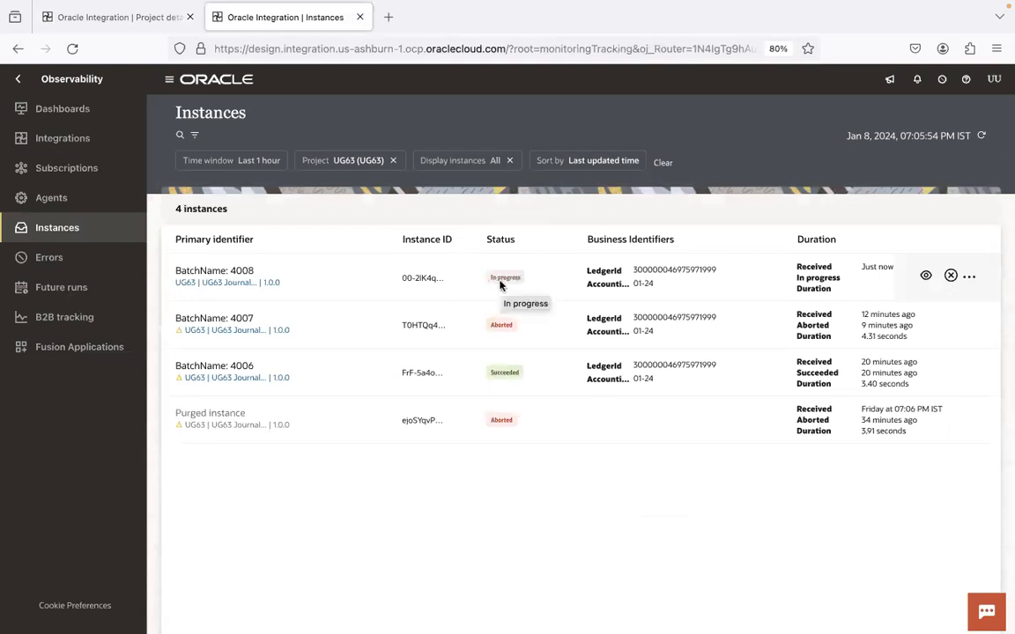
{"action": "key", "text": "super+Tab"}
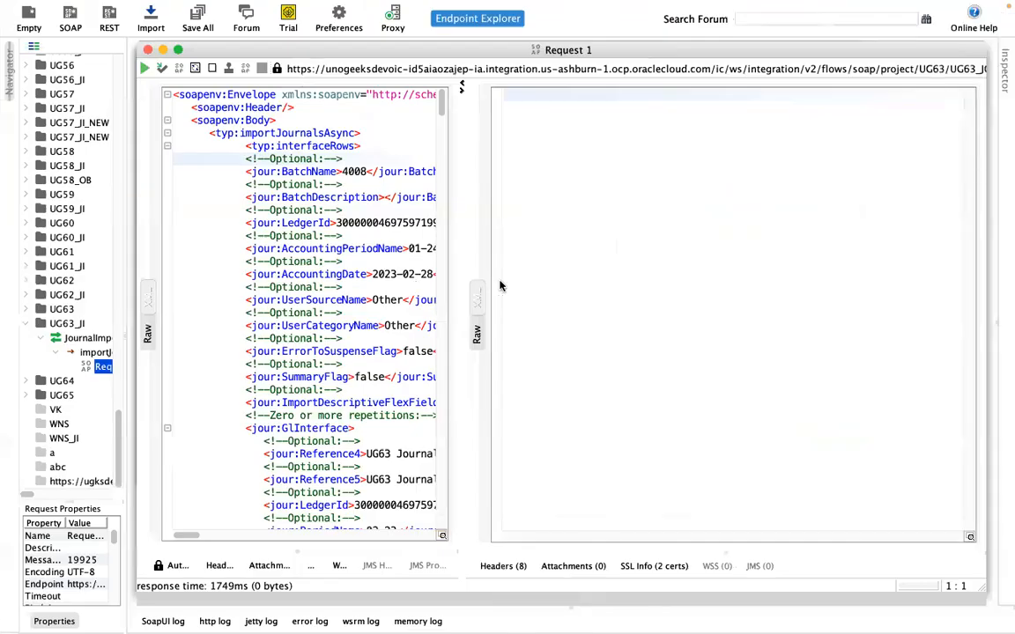
{"action": "key", "text": "super+Tab"}
{"action": "left_click", "coordinate": [220, 269]}
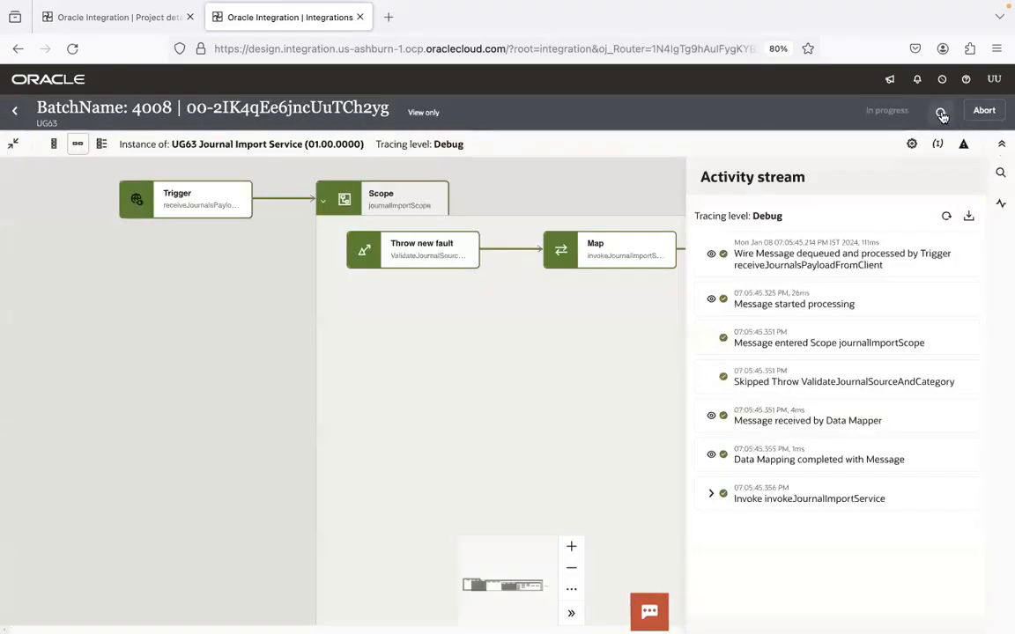
Step: Refresh the batch 4008 instance and expand the invokeJournalImportService entry
{"action": "left_click", "coordinate": [940, 113]}
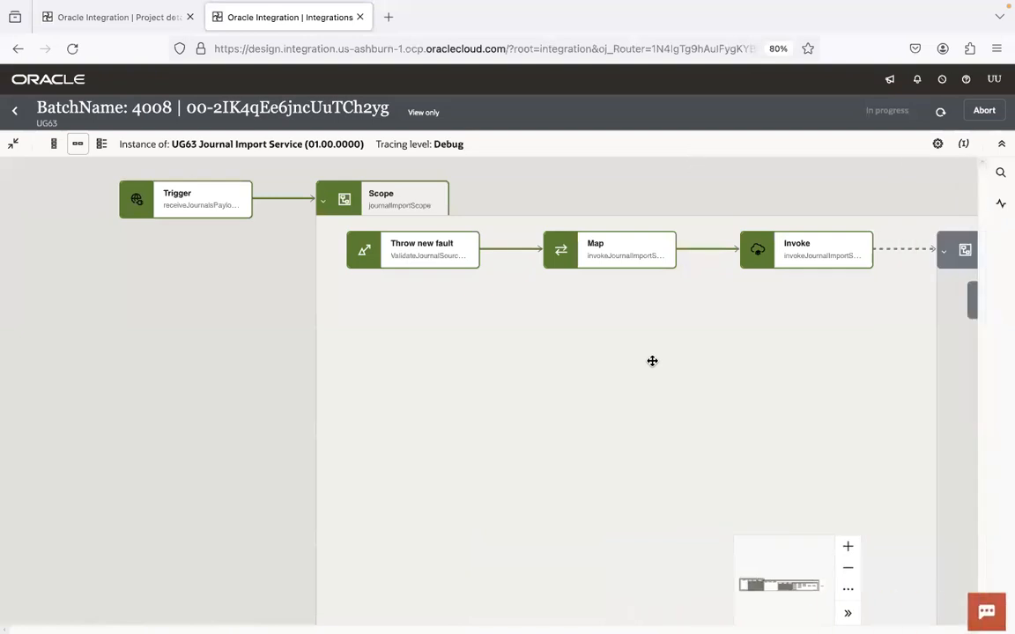
{"action": "key", "text": "ctrl+Right"}
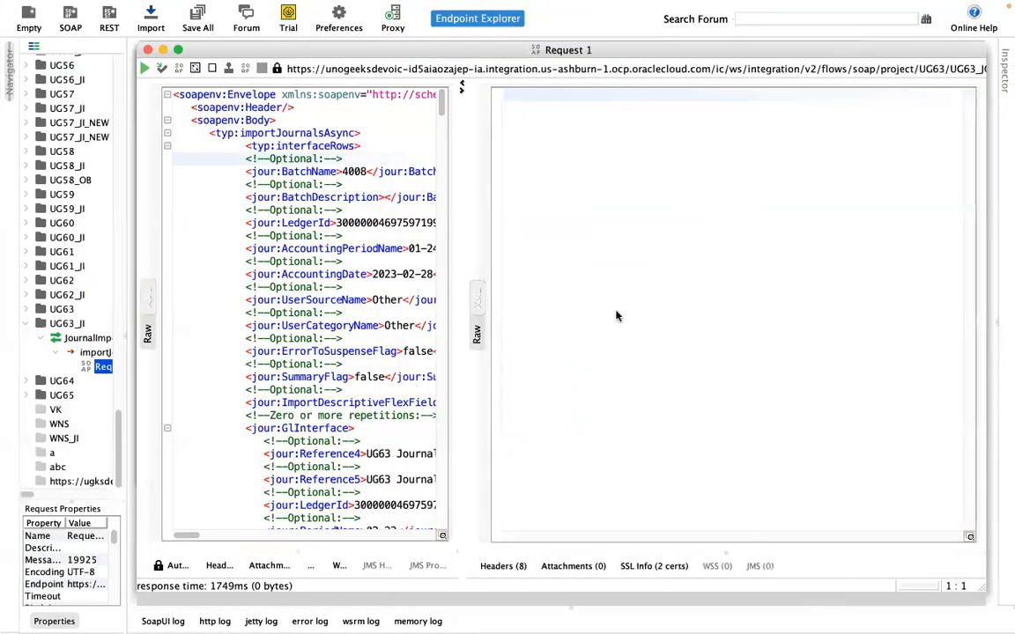
{"action": "key", "text": "ctrl+Left"}
{"action": "left_click", "coordinate": [940, 113]}
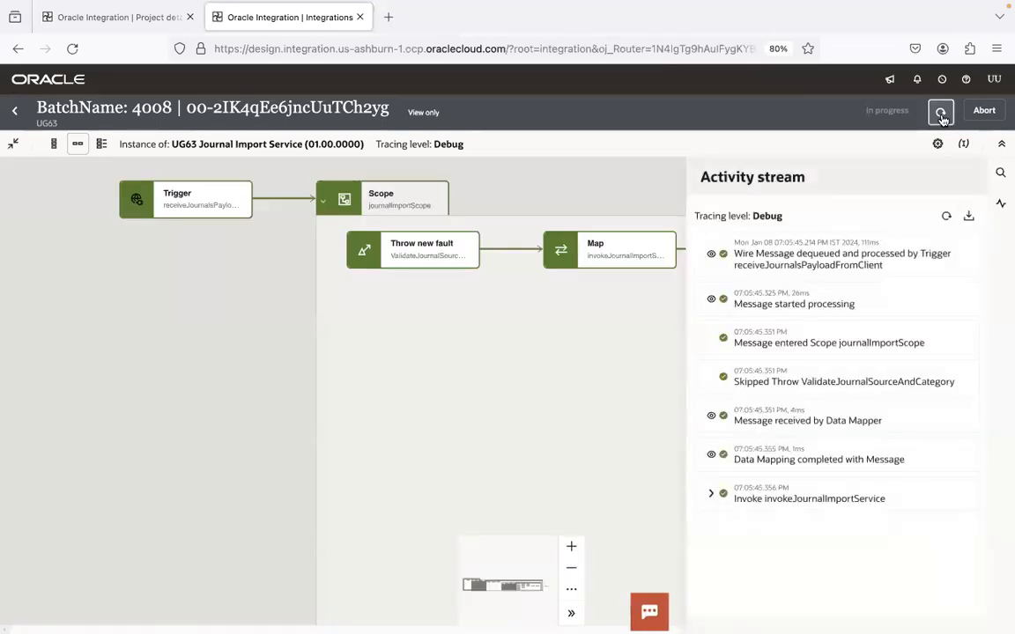
{"action": "left_click", "coordinate": [940, 113]}
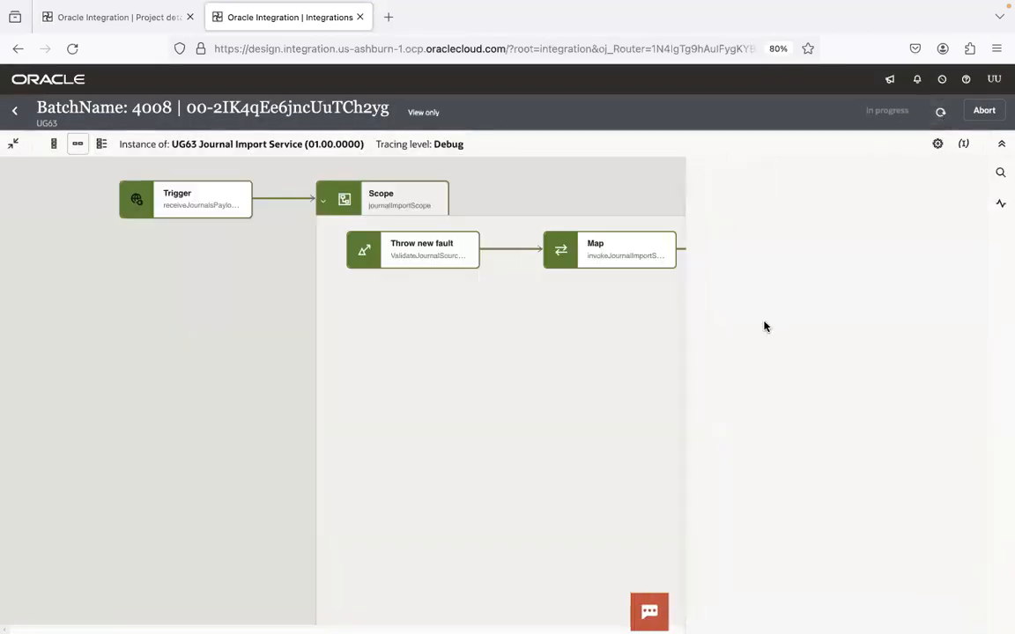
{"action": "left_click", "coordinate": [712, 494]}
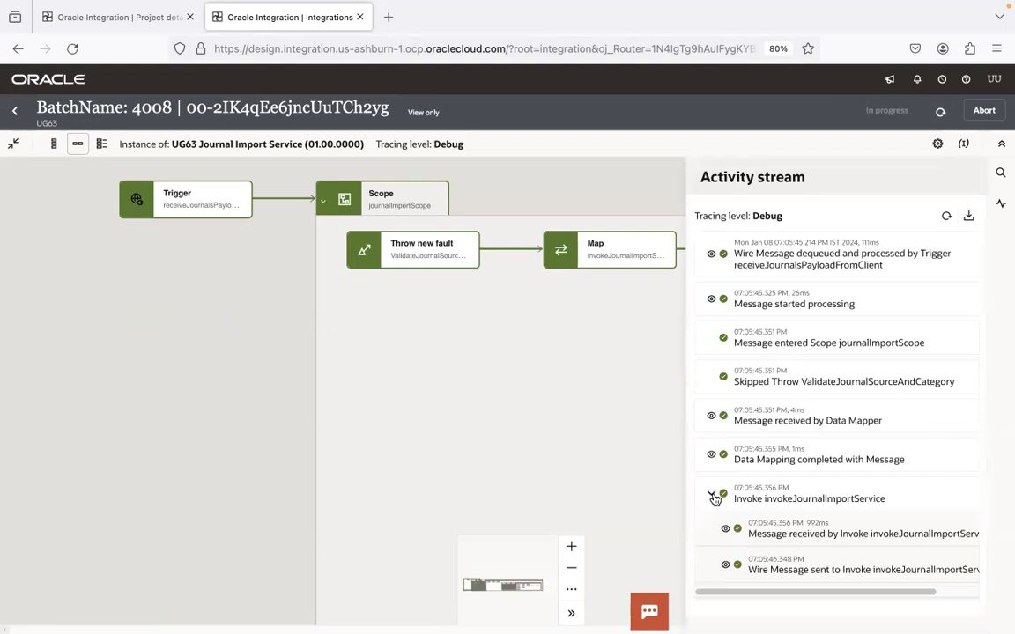
{"action": "left_click", "coordinate": [608, 406]}
{"action": "left_click_drag", "start_coordinate": [633, 377], "coordinate": [441, 377]}
Step: Keep refreshing until the fault appears, then jump to the rethrown fault entry
{"action": "left_click", "coordinate": [941, 113]}
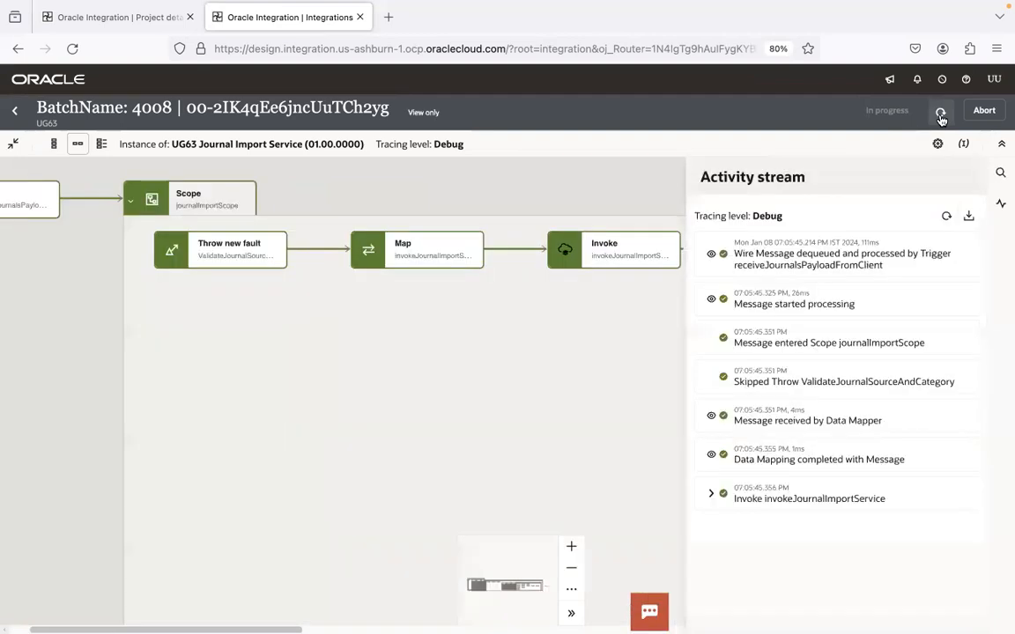
{"action": "left_click", "coordinate": [941, 112]}
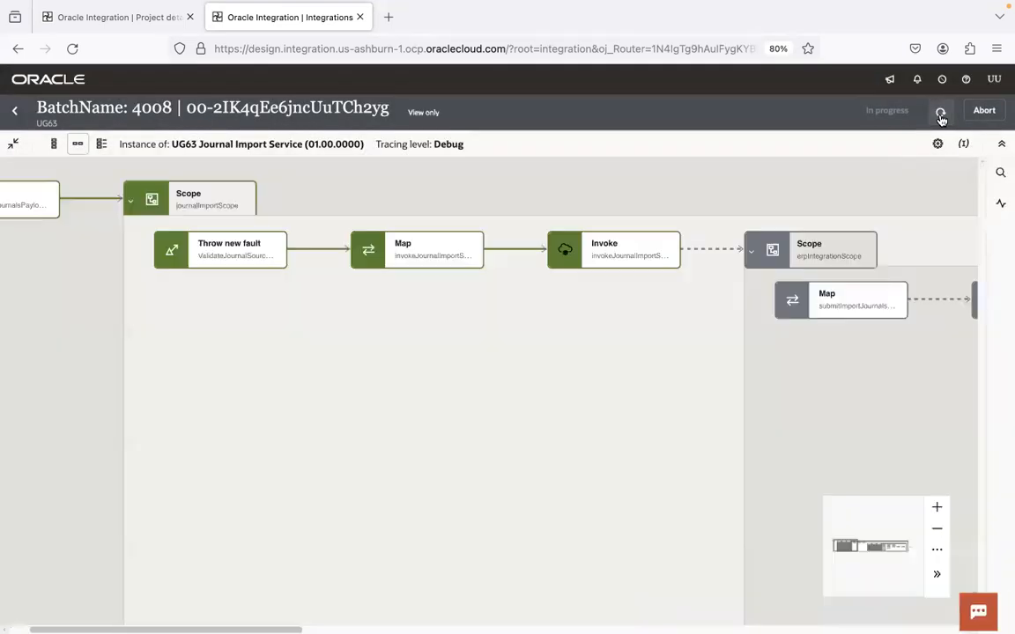
{"action": "left_click", "coordinate": [941, 112]}
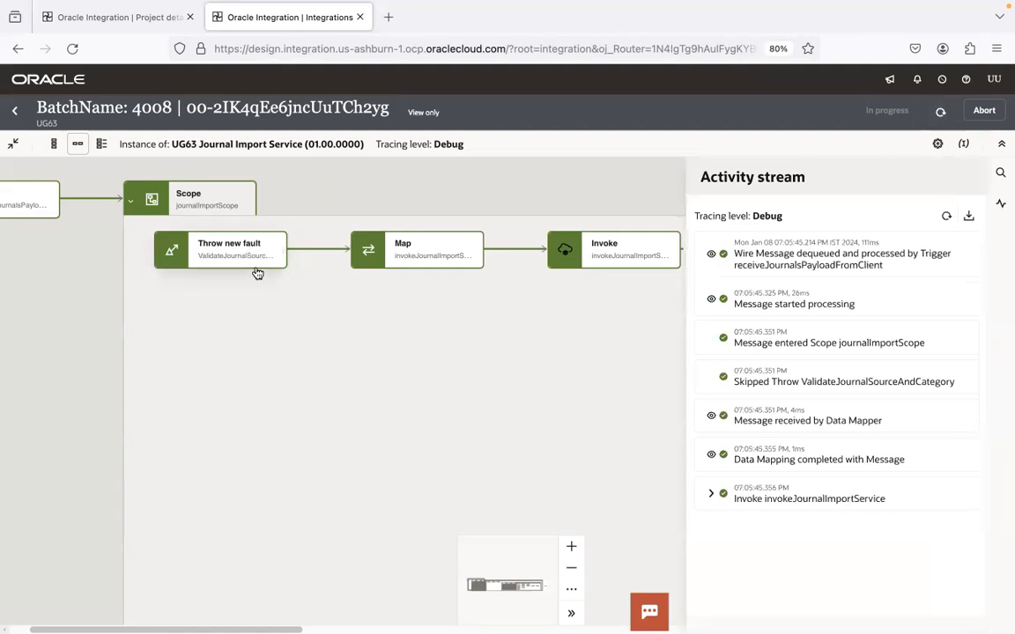
{"action": "key", "text": "super+Tab"}
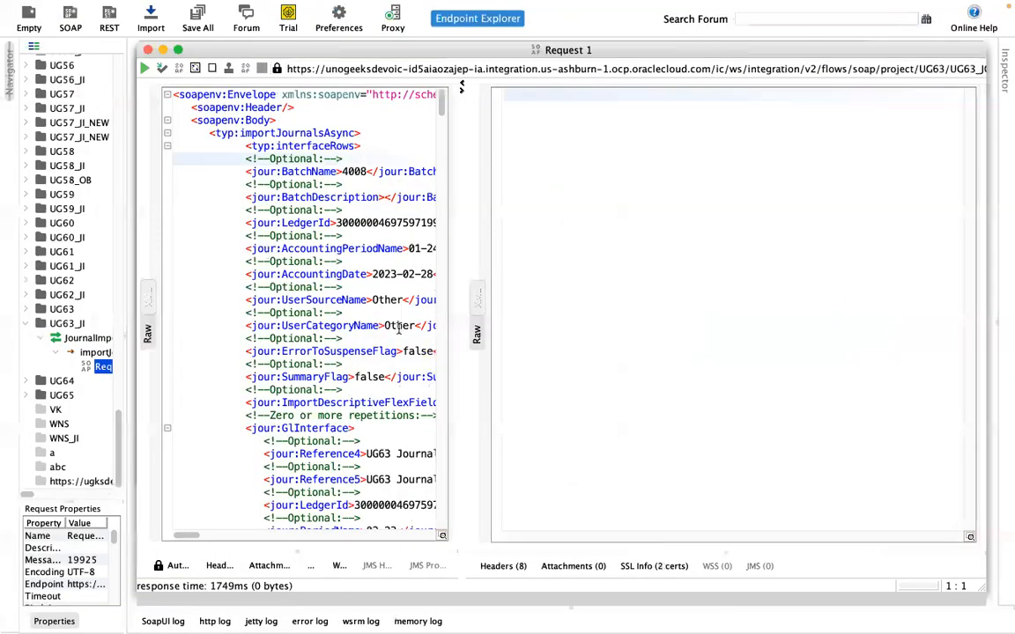
{"action": "key", "text": "super+Tab"}
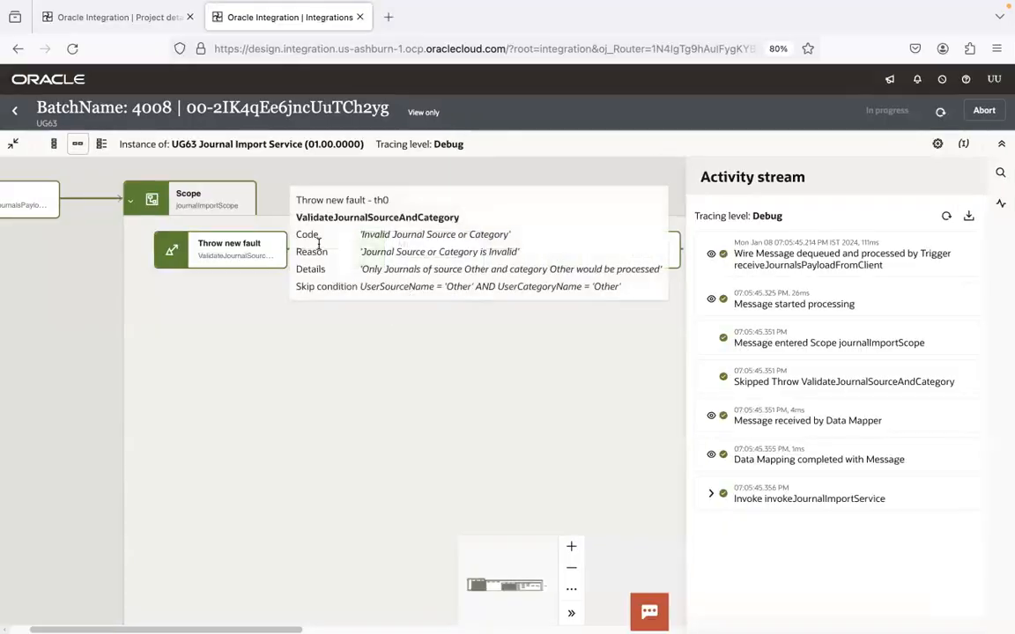
{"action": "left_click", "coordinate": [941, 112]}
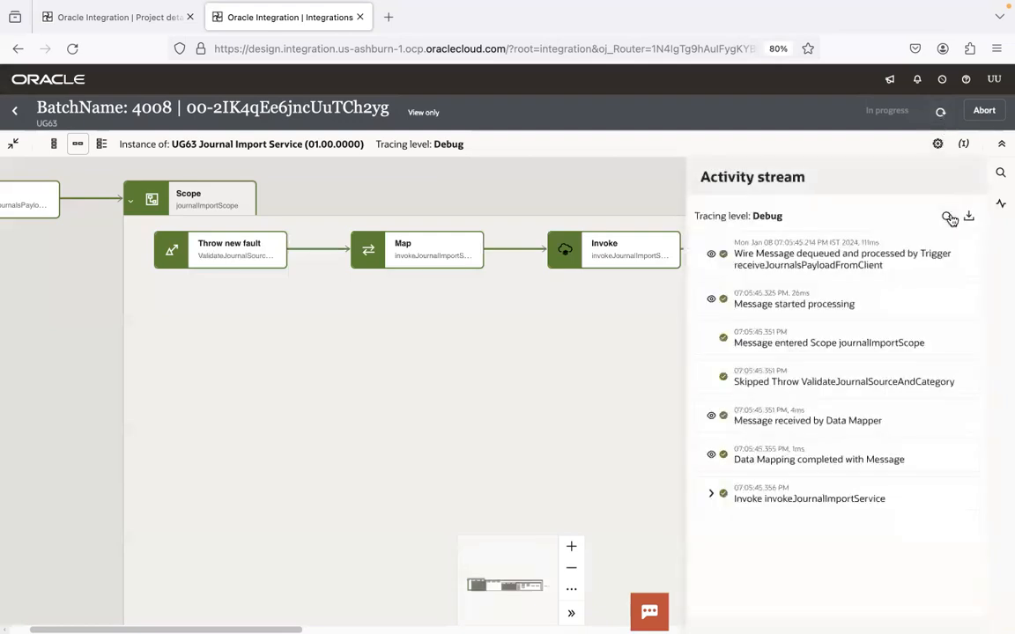
{"action": "left_click", "coordinate": [948, 217]}
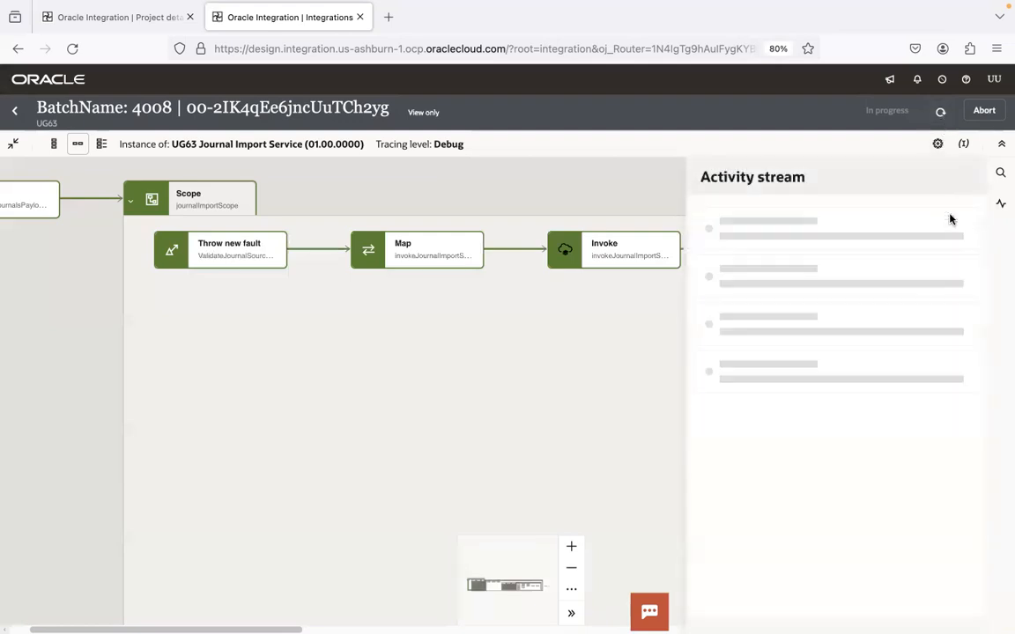
{"action": "left_click", "coordinate": [948, 215]}
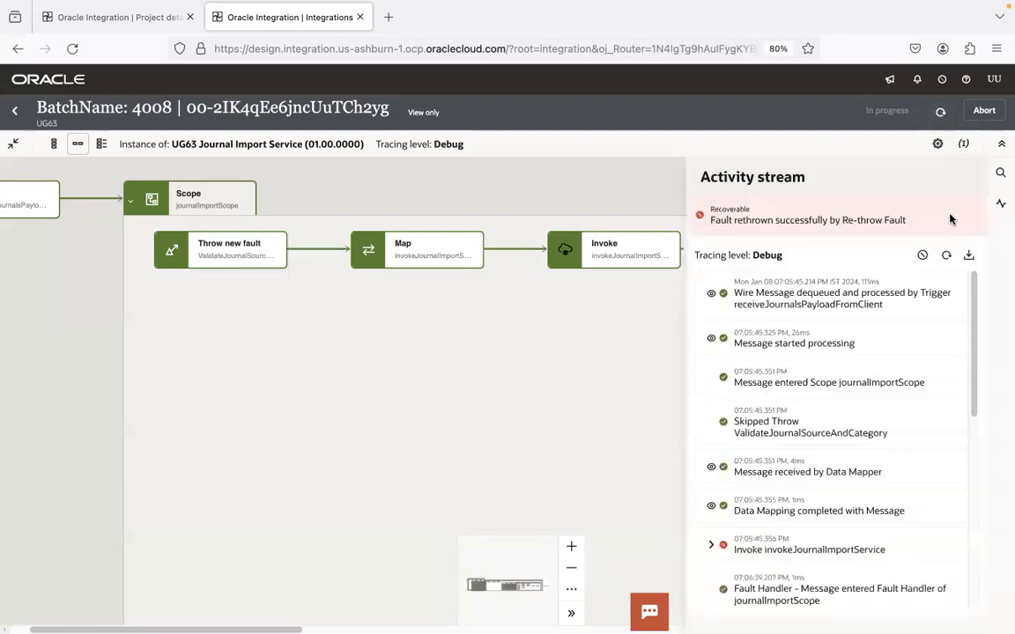
{"action": "left_click", "coordinate": [951, 220]}
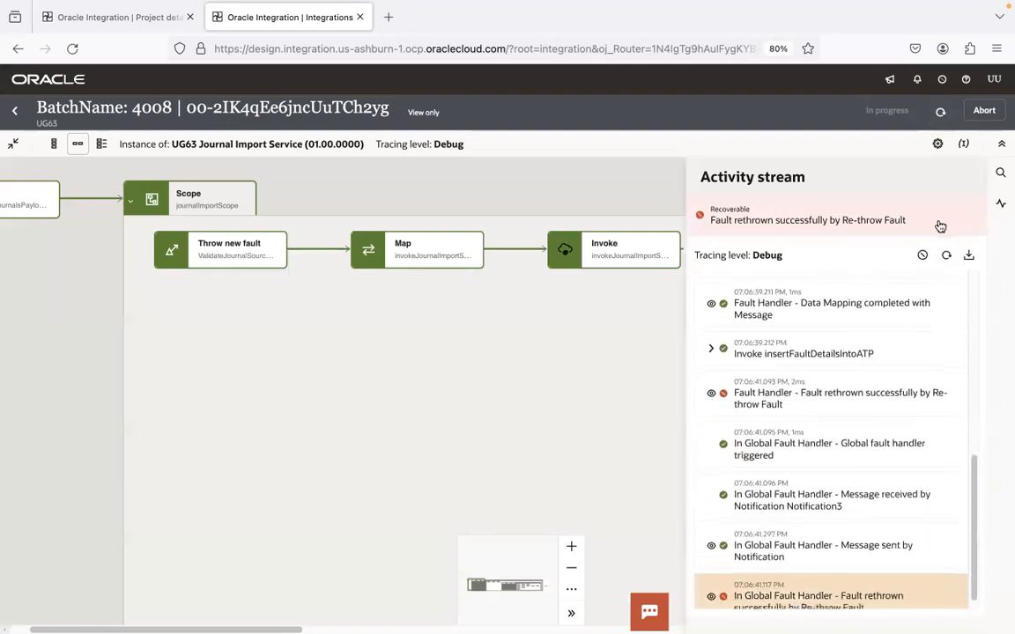
{"action": "left_click", "coordinate": [940, 111]}
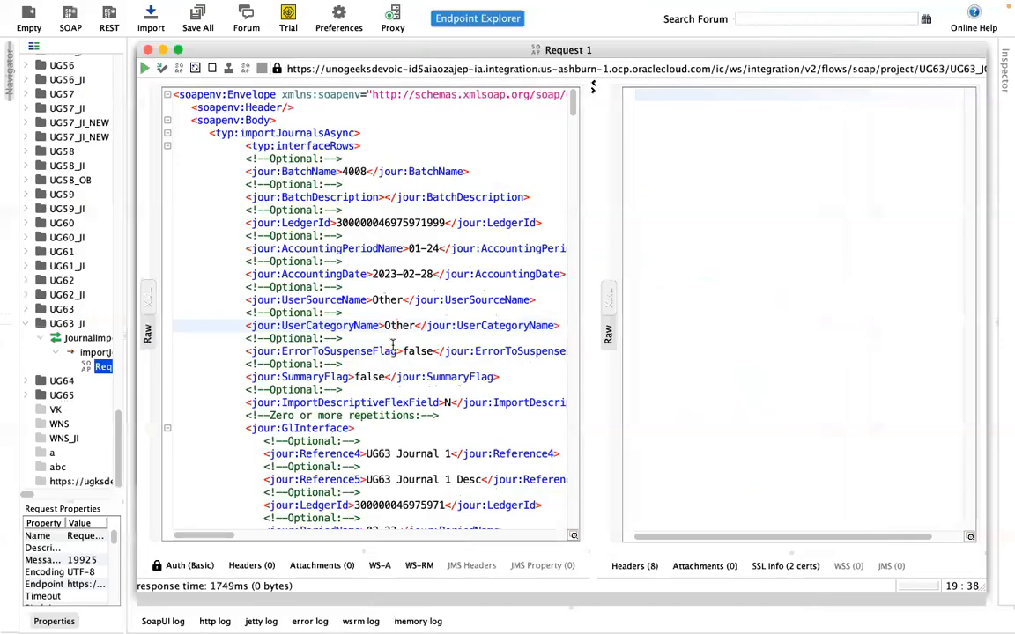
Step: Replace every 4008 with 4009 in the SoapUI request
{"action": "double_click", "coordinate": [355, 172]}
{"action": "key", "text": "super+f"}
{"action": "left_click", "coordinate": [555, 270]}
{"action": "type", "text": "4009"}
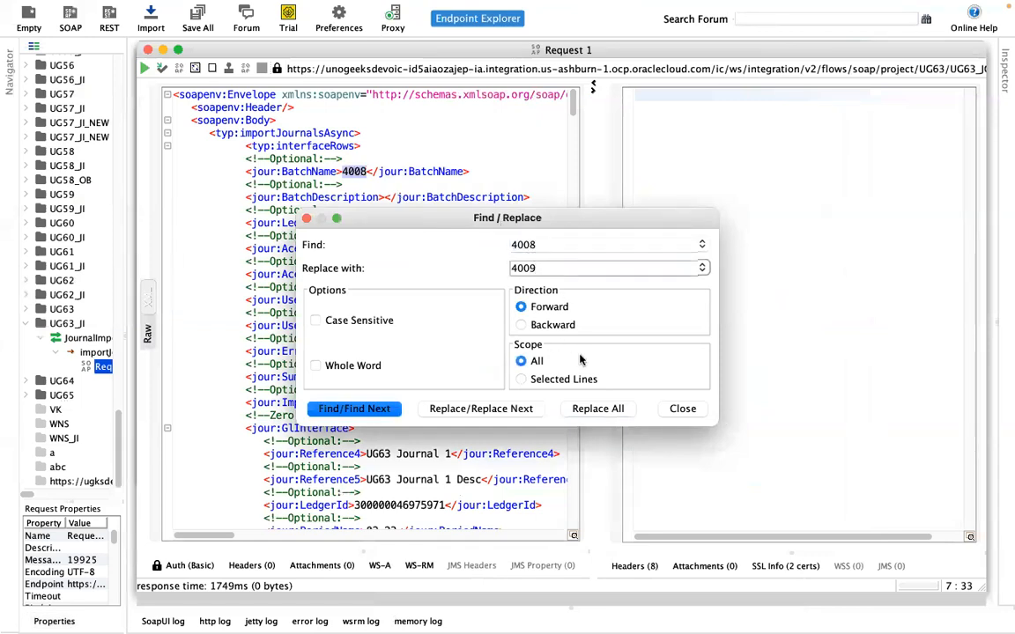
{"action": "left_click", "coordinate": [583, 408]}
{"action": "left_click", "coordinate": [305, 219]}
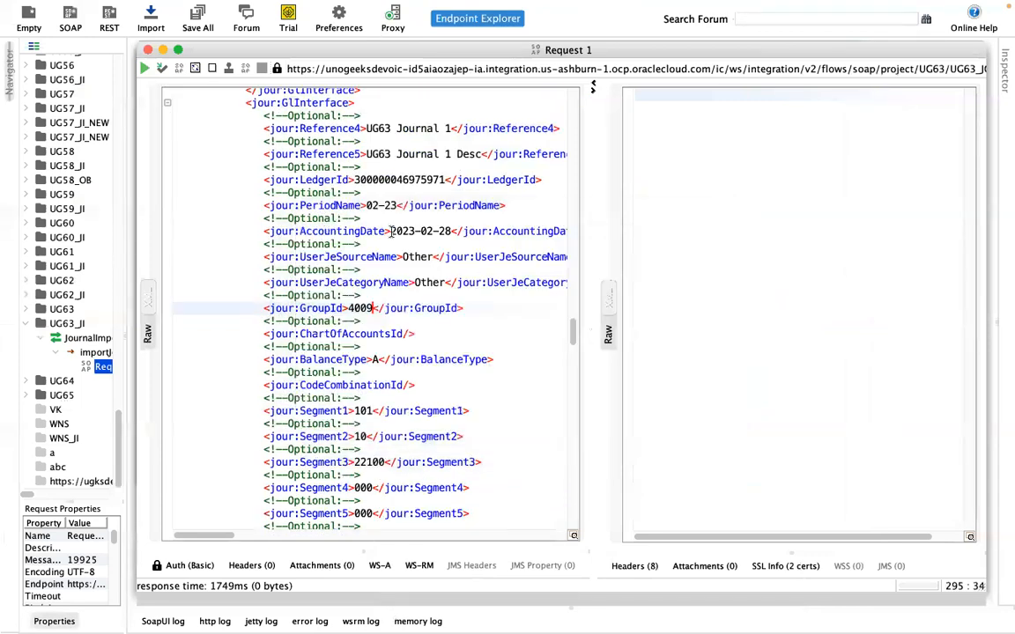
Step: Set UserSourceName to ABC and submit the request
{"action": "left_click_drag", "start_coordinate": [571, 339], "coordinate": [567, 65]}
{"action": "double_click", "coordinate": [385, 299]}
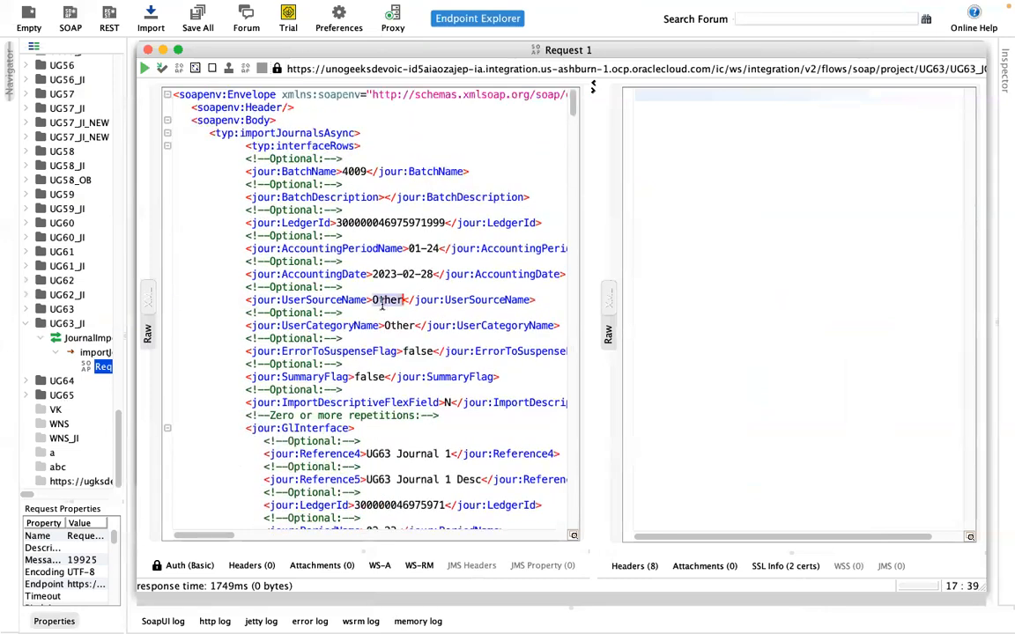
{"action": "type", "text": "ABC"}
{"action": "left_click", "coordinate": [310, 171]}
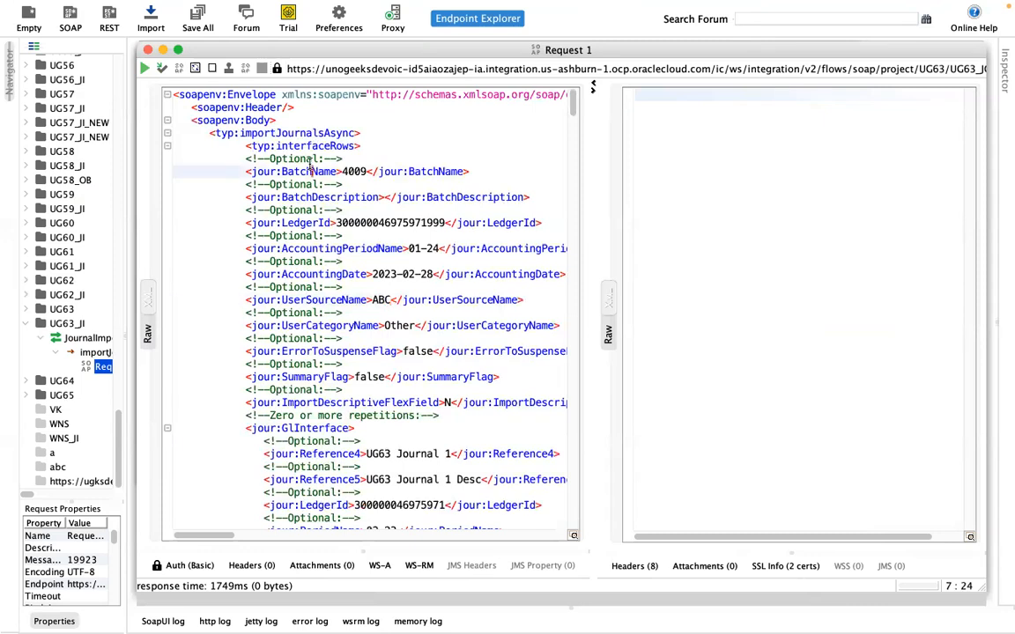
{"action": "left_click", "coordinate": [144, 68]}
{"action": "key", "text": "ctrl+Left"}
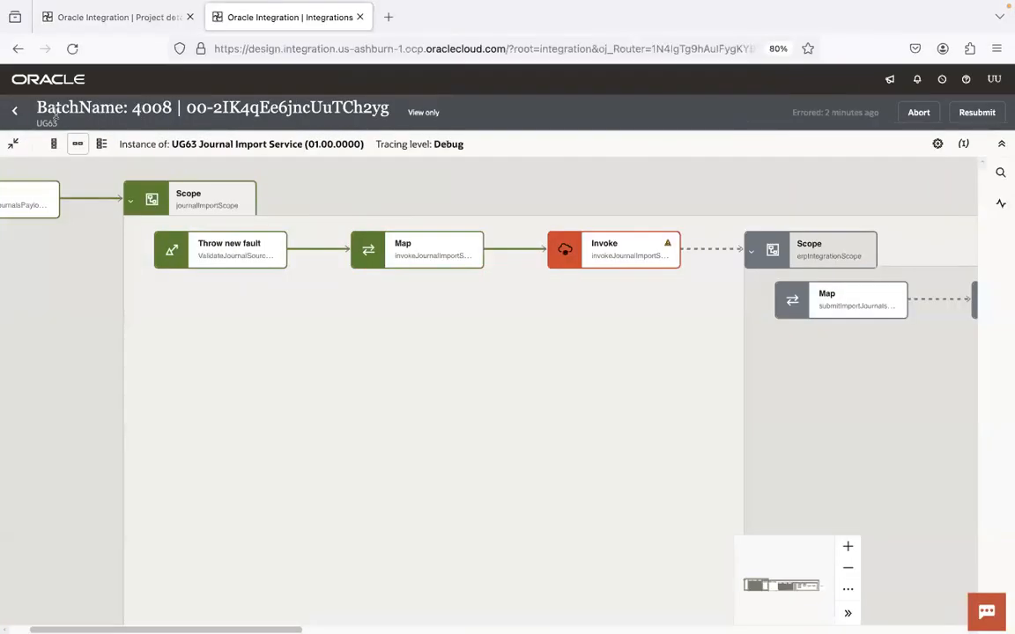
Step: Refresh the instances list and open the BatchName: 4009 instance
{"action": "left_click", "coordinate": [15, 110]}
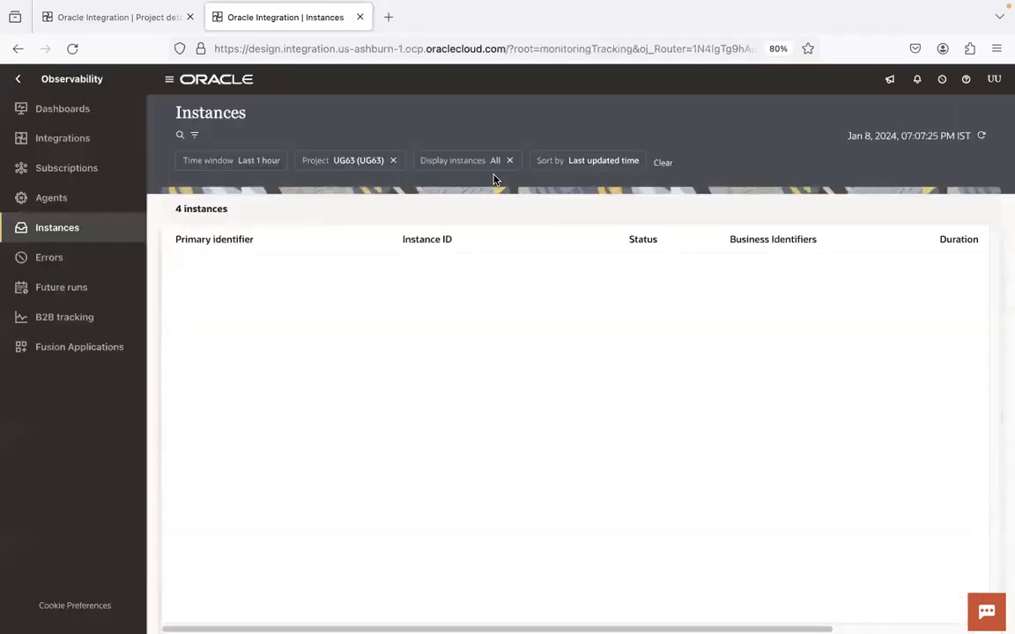
{"action": "left_click", "coordinate": [981, 135]}
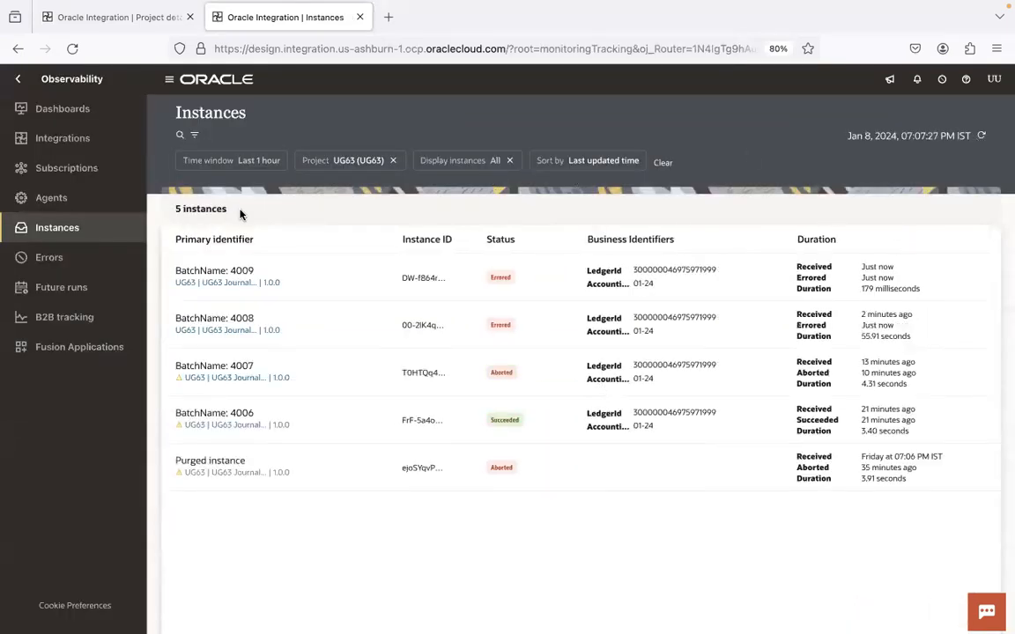
{"action": "left_click", "coordinate": [245, 277]}
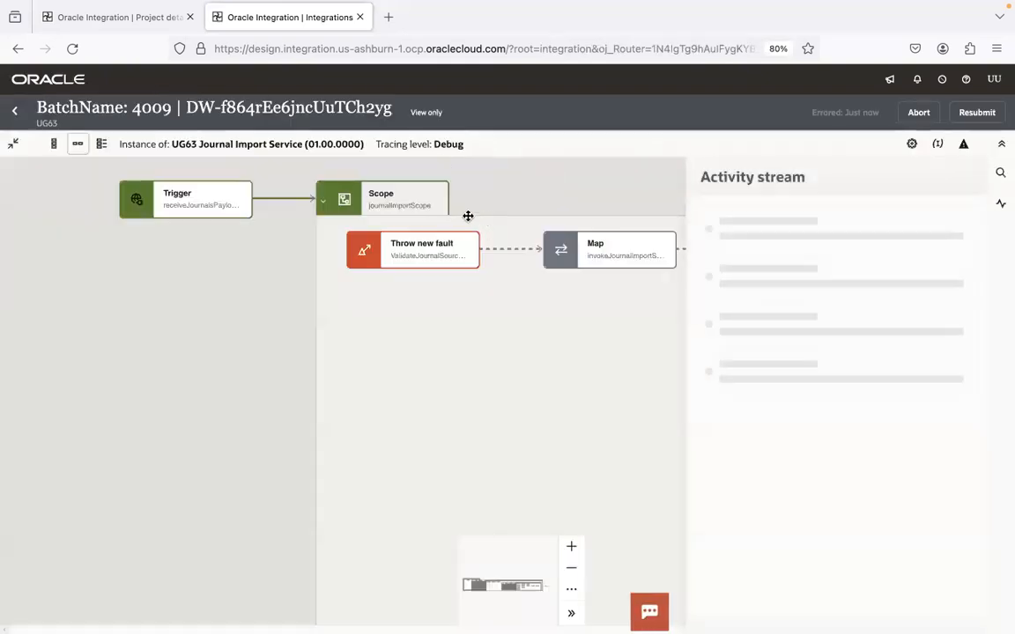
{"action": "left_click", "coordinate": [477, 366]}
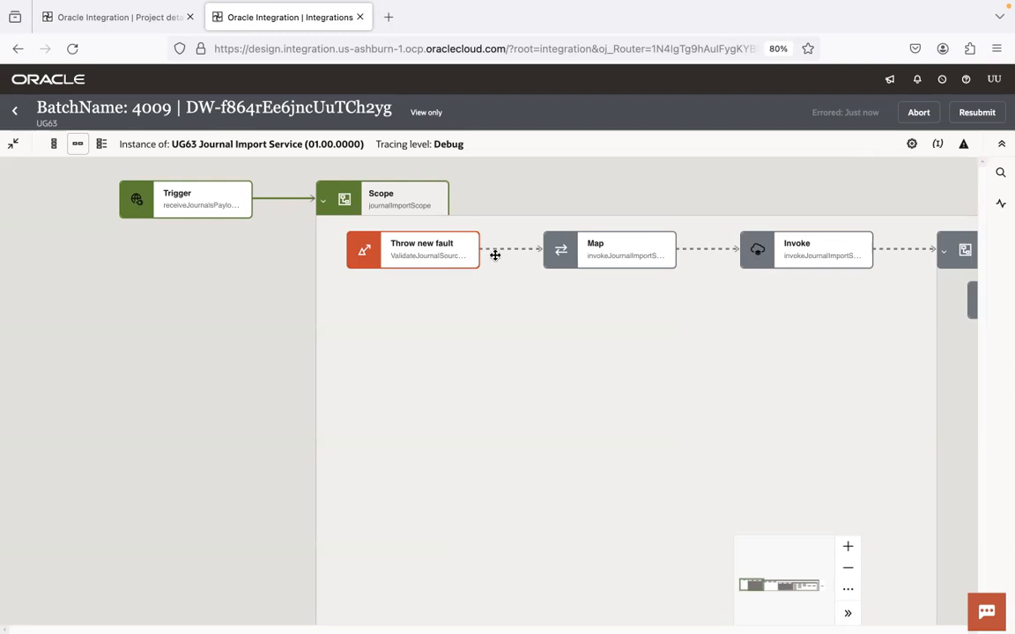
Step: Show journalImportScope's Default Handler flow and select the batch 4009 instance ID
{"action": "mouse_move", "coordinate": [431, 266]}
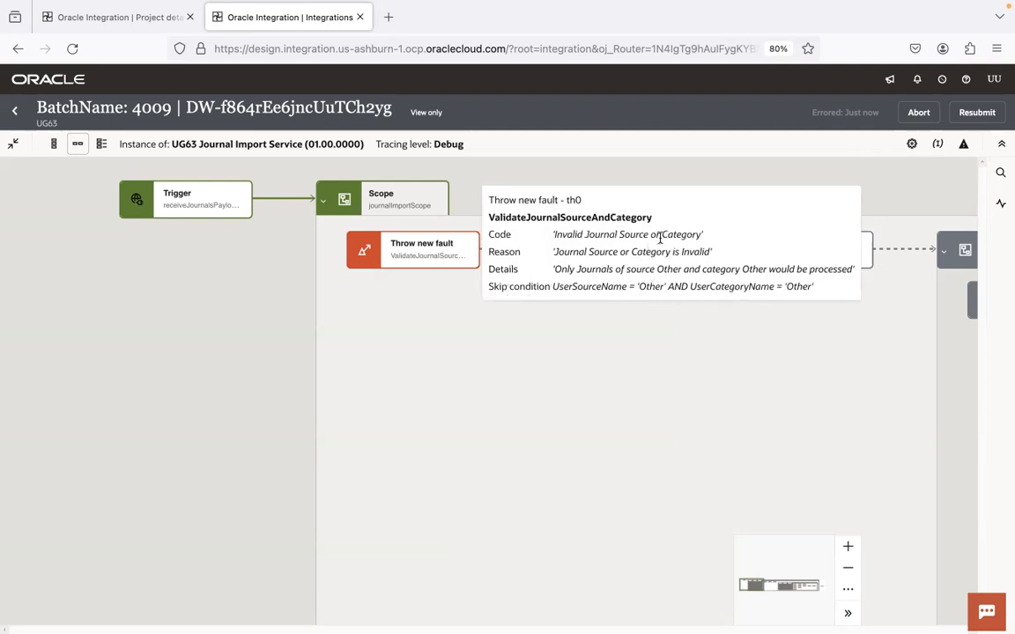
{"action": "left_click", "coordinate": [438, 206]}
{"action": "mouse_move", "coordinate": [536, 294]}
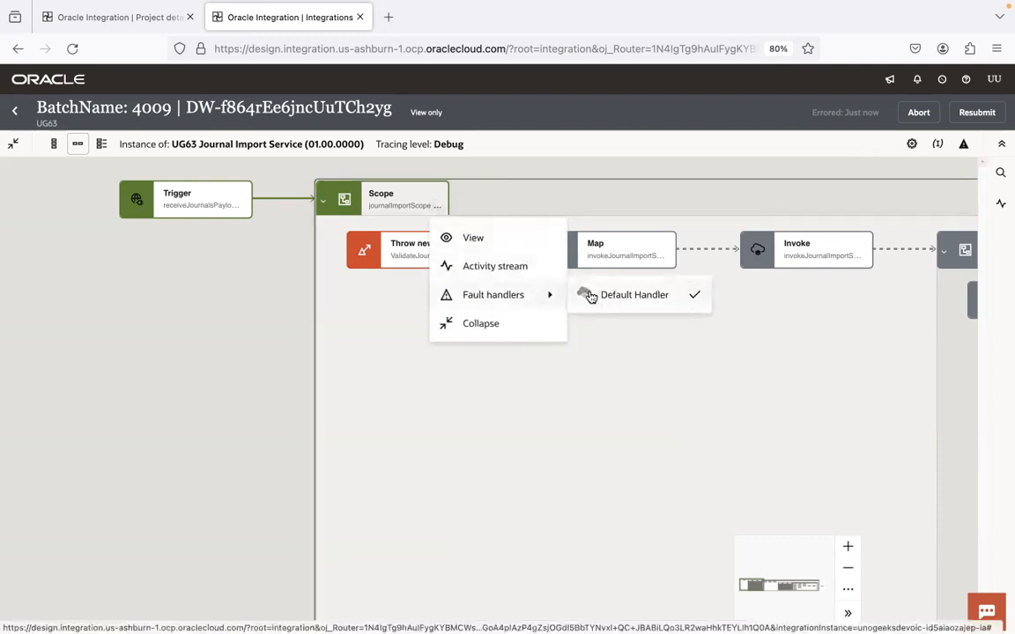
{"action": "left_click", "coordinate": [634, 296]}
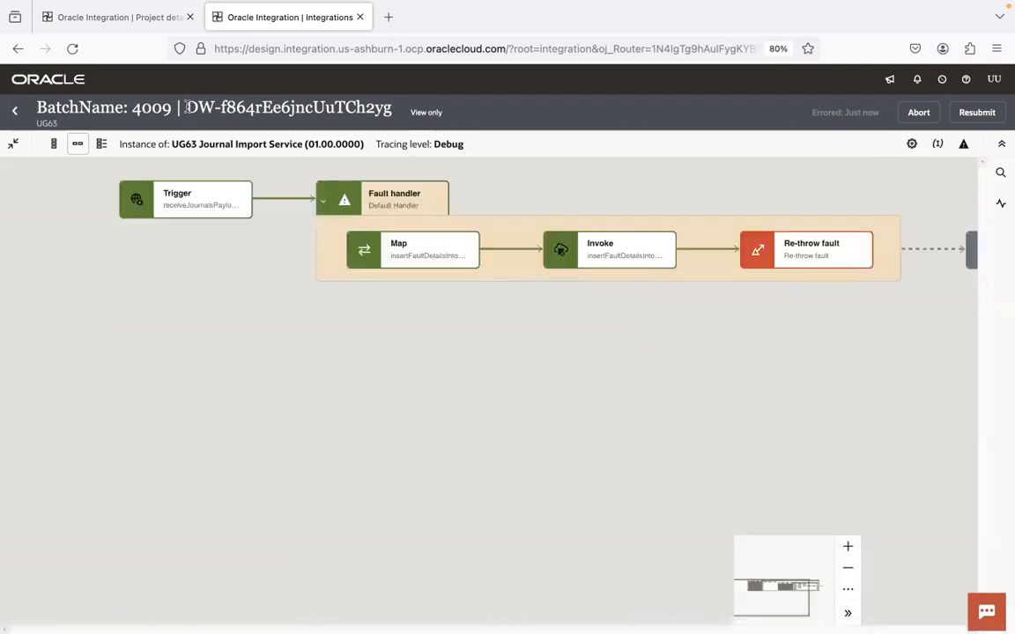
{"action": "left_click_drag", "start_coordinate": [187, 107], "coordinate": [395, 100]}
{"action": "key", "text": "super+c"}
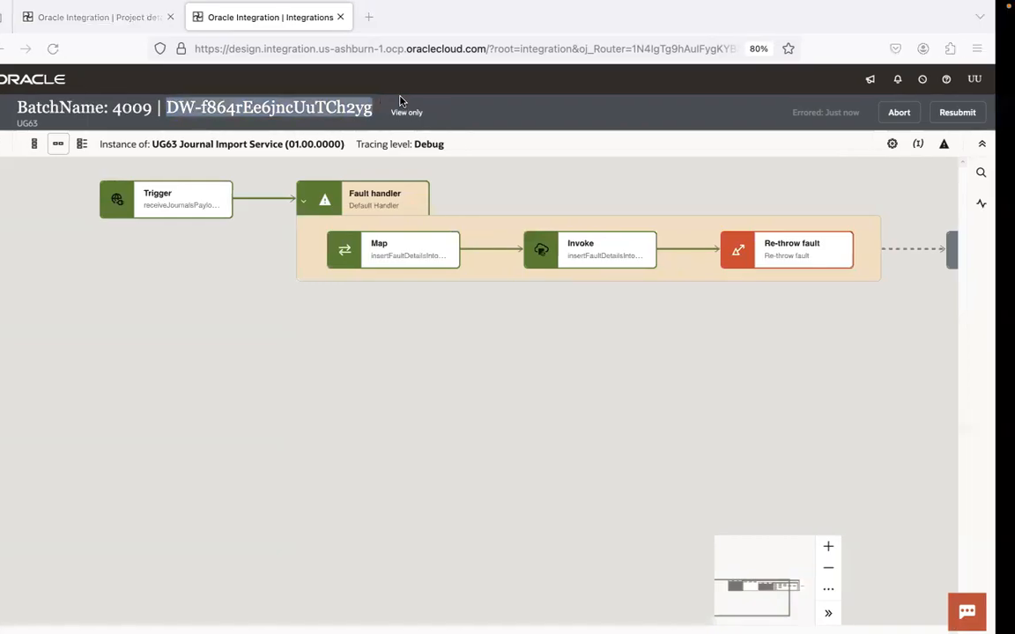
{"action": "key", "text": "super+Tab"}
{"action": "key", "text": "super+Tab"}
{"action": "key", "text": "super+Tab"}
{"action": "key", "text": "super+Tab"}
{"action": "key", "text": "super+Tab"}
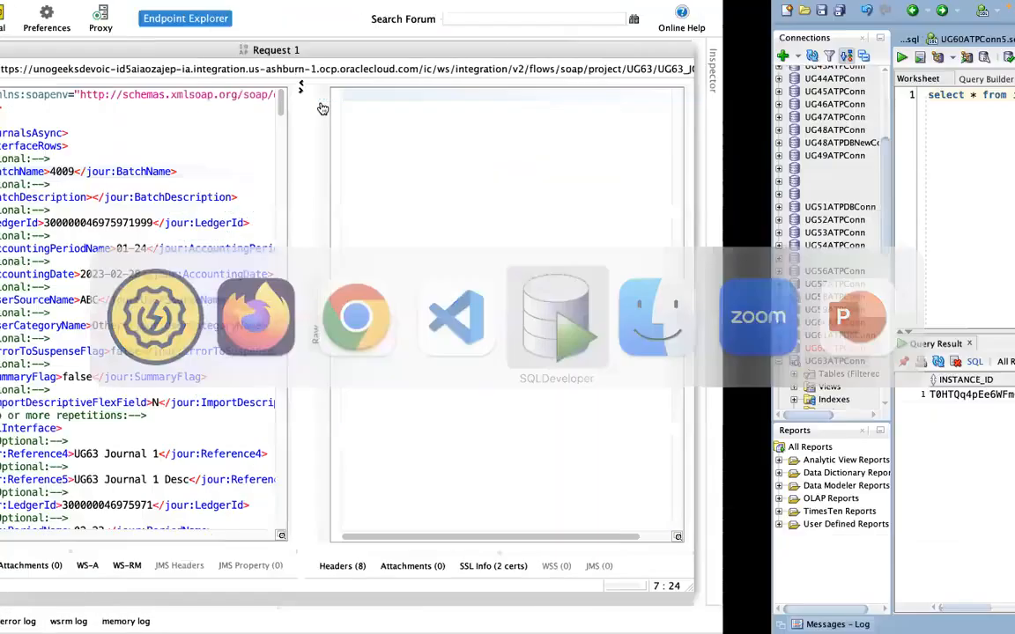
Step: Paste the batch 4009 instance ID into the ics_errors query and run it
{"action": "left_click_drag", "start_coordinate": [435, 94], "coordinate": [569, 94]}
{"action": "key", "text": "super+v"}
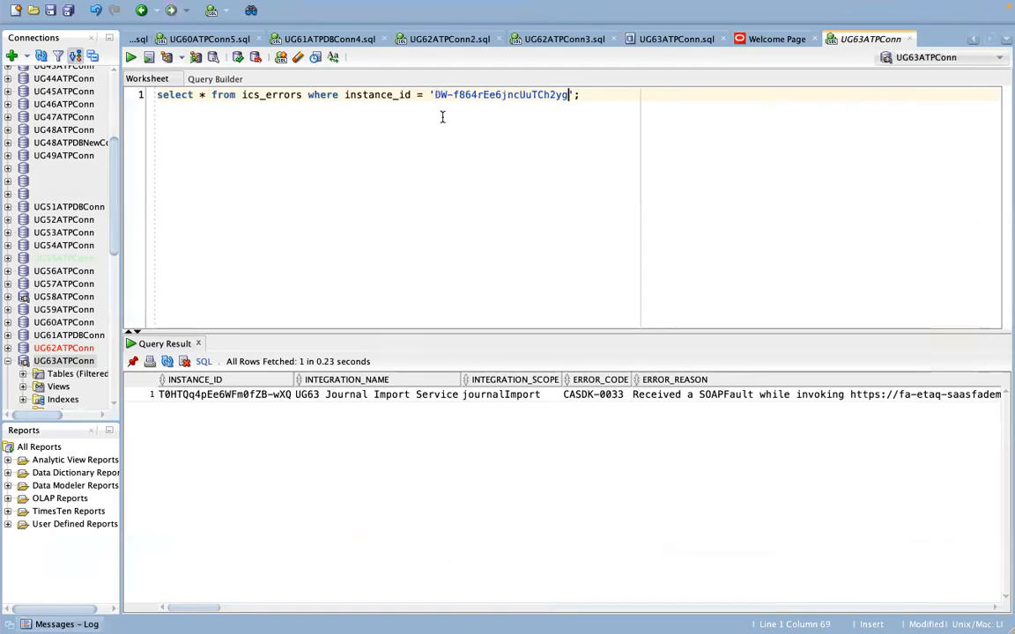
{"action": "left_click", "coordinate": [130, 56]}
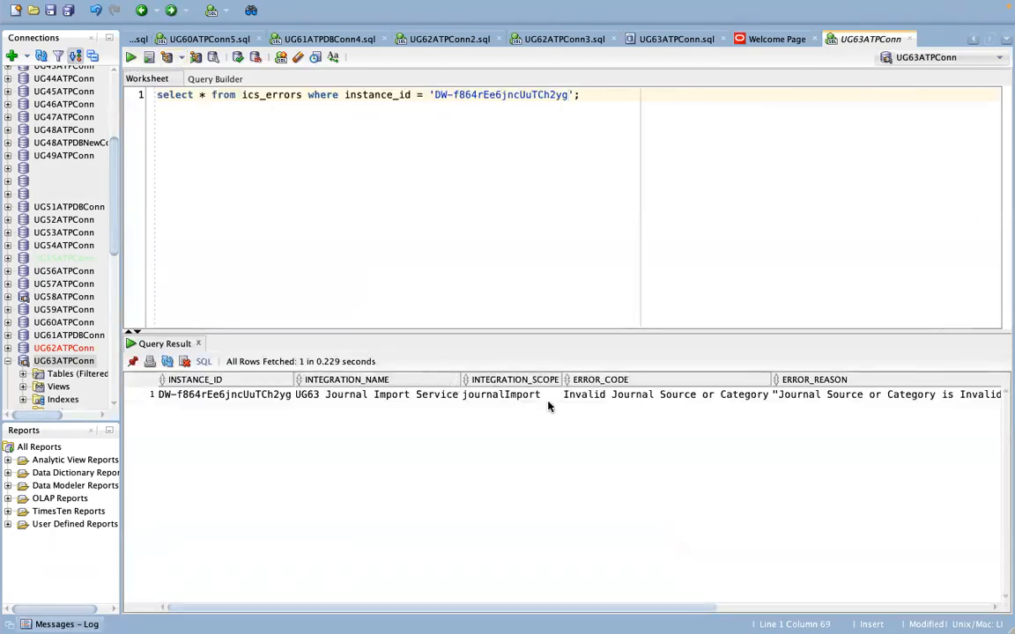
Step: Step through the result's ERROR_CODE, ERROR_REASON and ERROR_DETAILS values
{"action": "left_click", "coordinate": [548, 398]}
{"action": "key", "text": "Tab"}
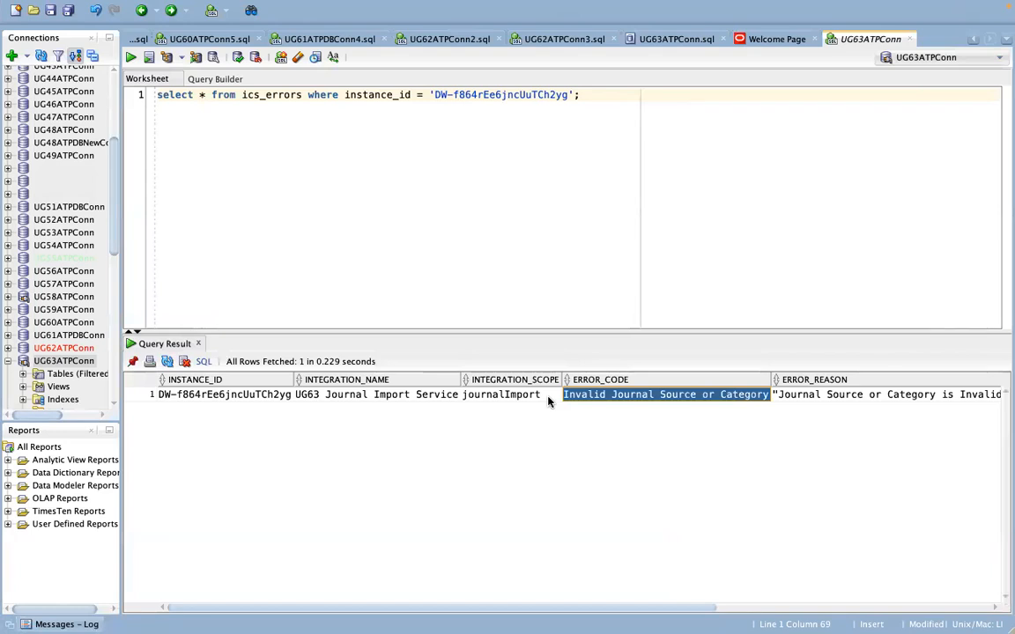
{"action": "key", "text": "shift+End"}
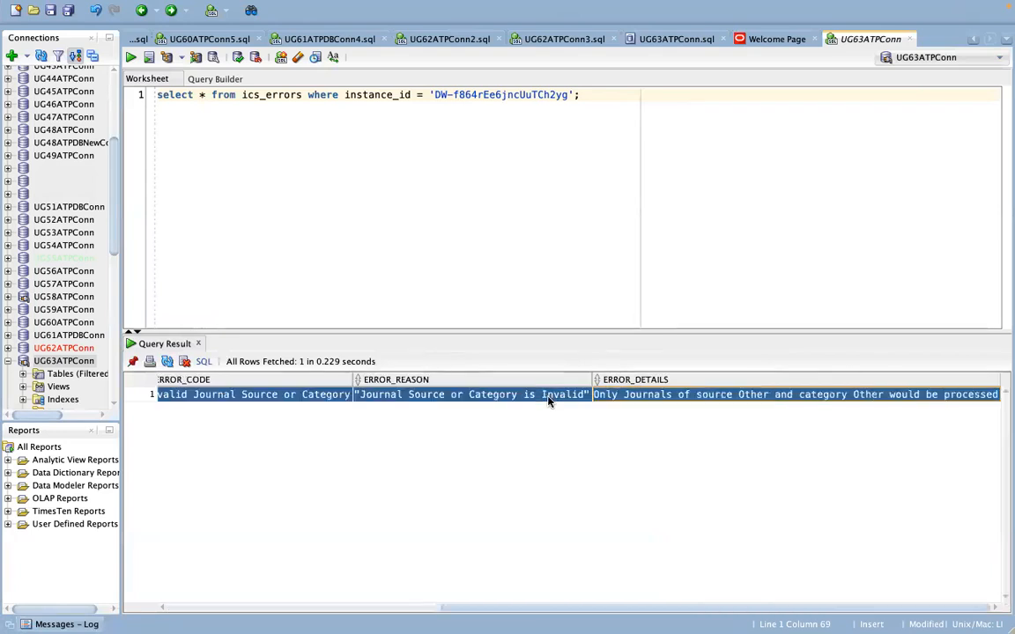
{"action": "left_click", "coordinate": [548, 400]}
{"action": "key", "text": "Tab"}
{"action": "key", "text": "shift+Tab"}
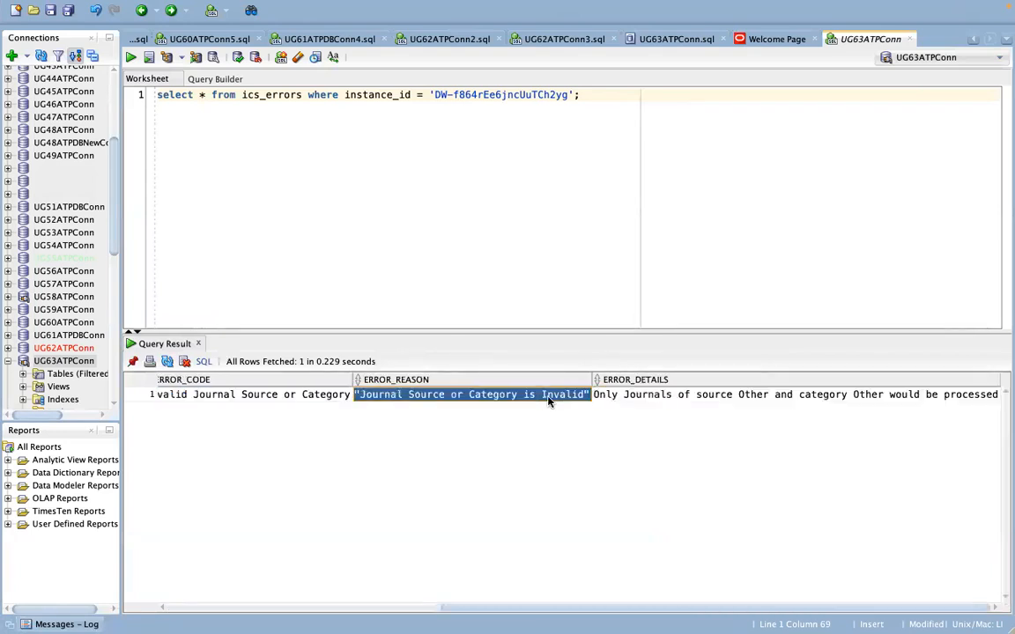
{"action": "key", "text": "shift+Tab"}
{"action": "key", "text": "shift+Tab"}
{"action": "key", "text": "Tab"}
{"action": "key", "text": "Tab"}
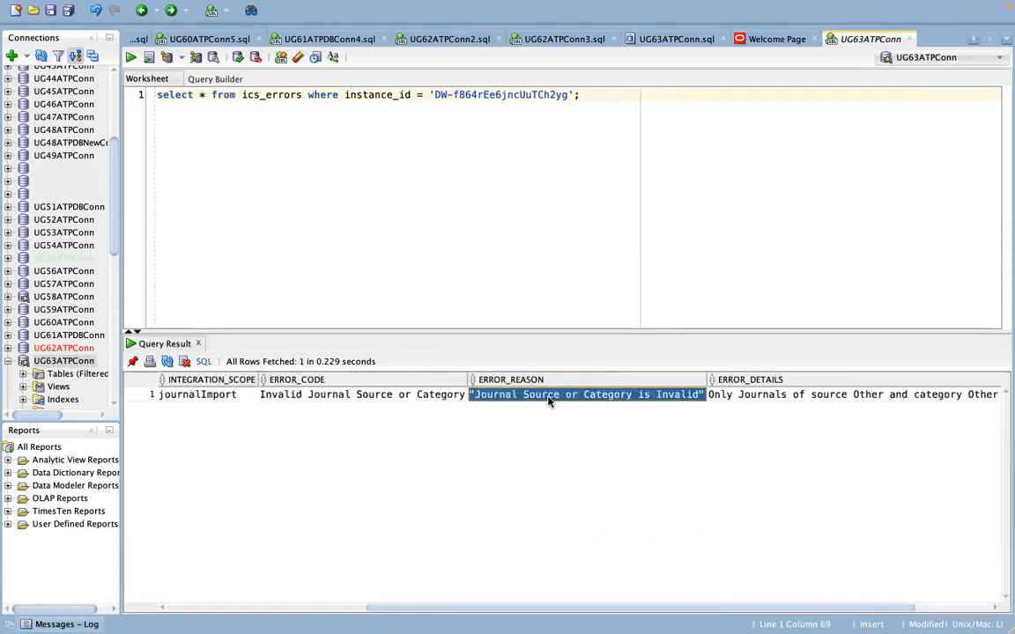
{"action": "key", "text": "Tab"}
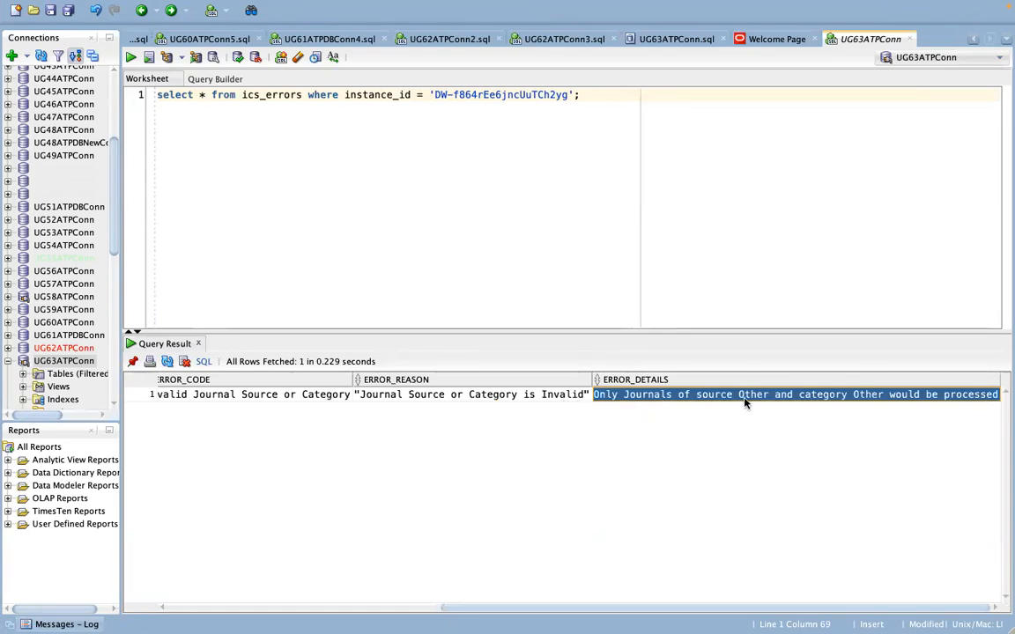
{"action": "key", "text": "ctrl+Left"}
{"action": "key", "text": "ctrl+Right"}
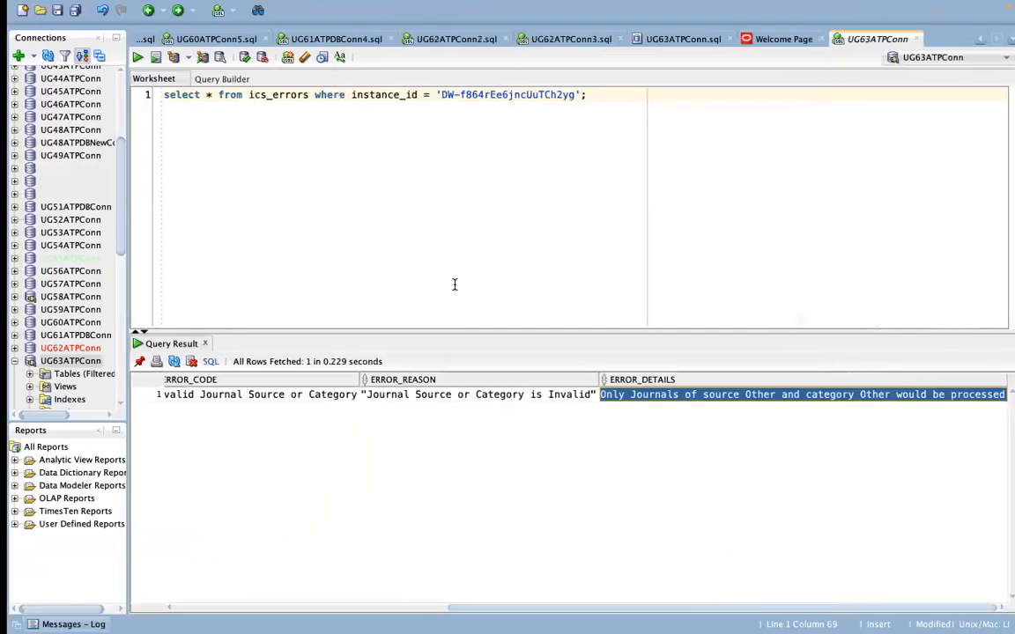
{"action": "key", "text": "super+Tab"}
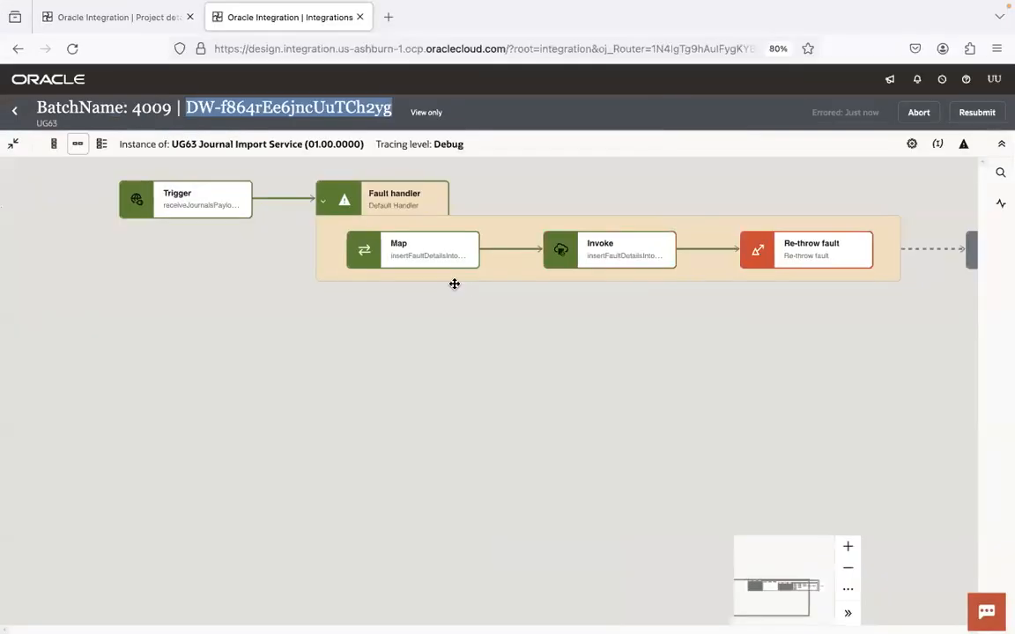
Step: Filter the instance to its error path (Global fault, Notification, Re-throw fault) and show its activity stream
{"action": "left_click", "coordinate": [561, 370]}
{"action": "left_click", "coordinate": [963, 143]}
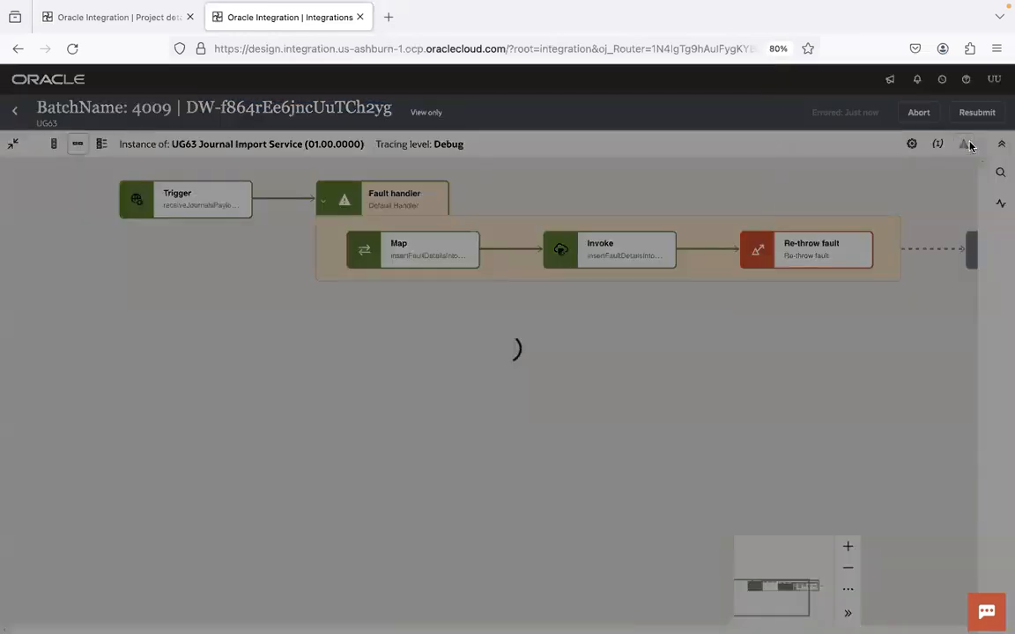
{"action": "left_click", "coordinate": [523, 193]}
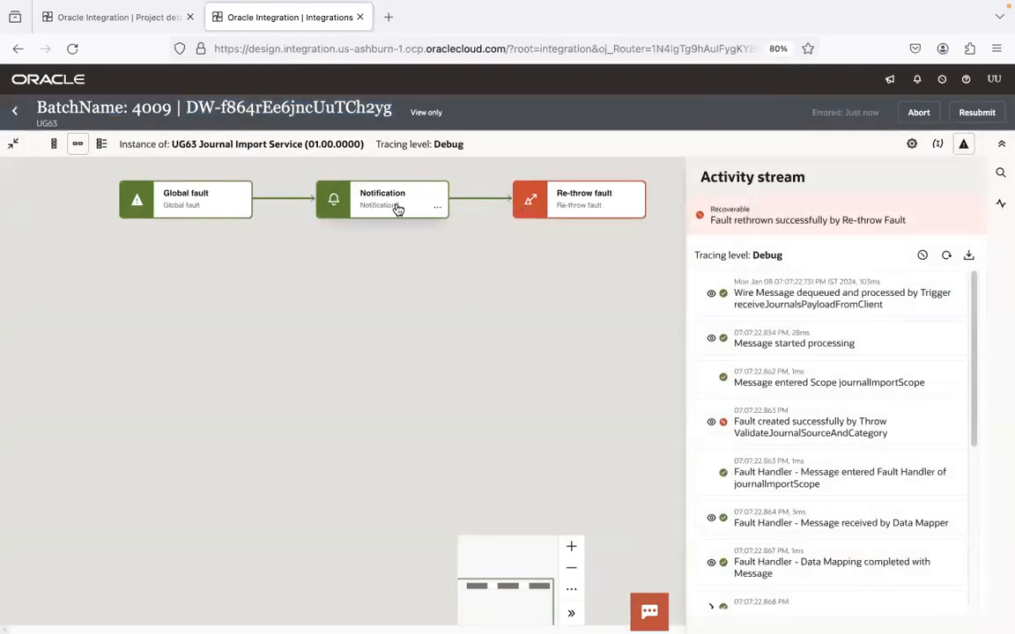
{"action": "key", "text": "super+Tab"}
{"action": "key", "text": "super+Tab"}
{"action": "key", "text": "super+Tab"}
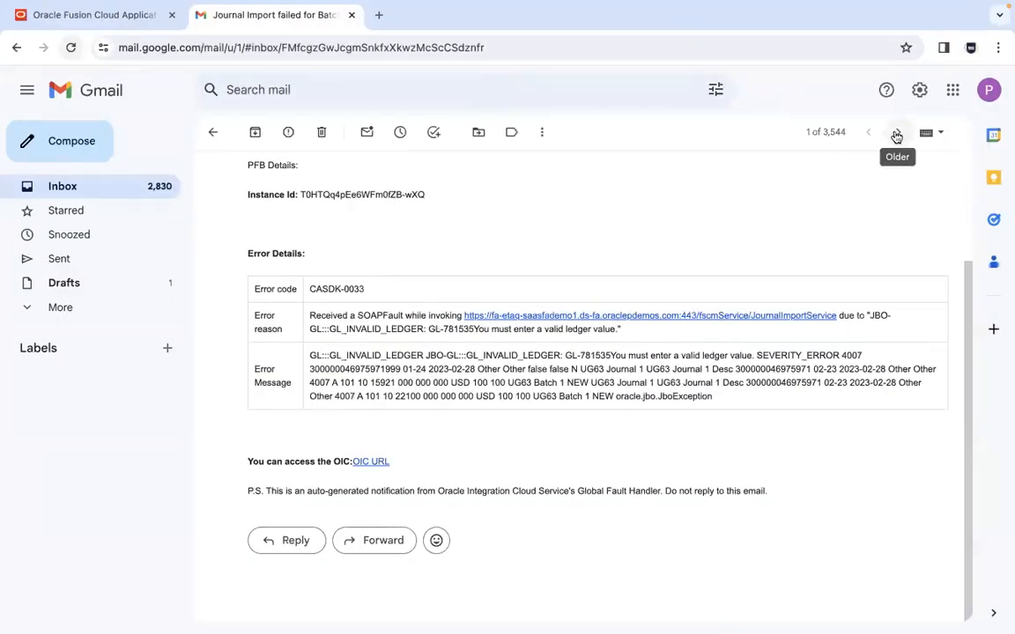
Step: Open the newest 'Journal Import failed for Batch Name - 4009' email and scroll to its Error Details table
{"action": "left_click", "coordinate": [898, 134]}
{"action": "left_click", "coordinate": [868, 135]}
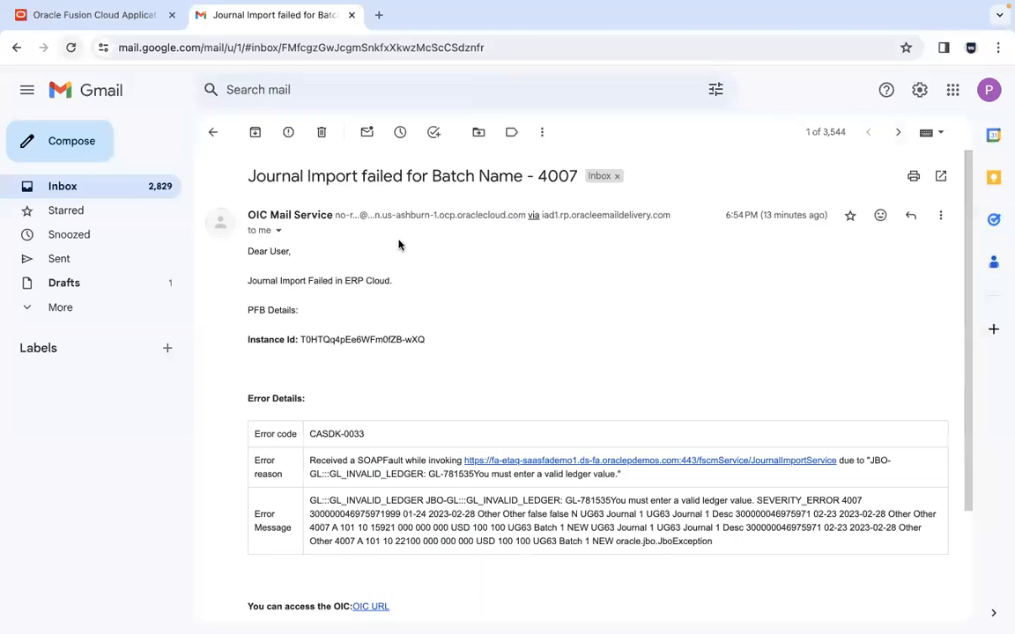
{"action": "left_click", "coordinate": [215, 134]}
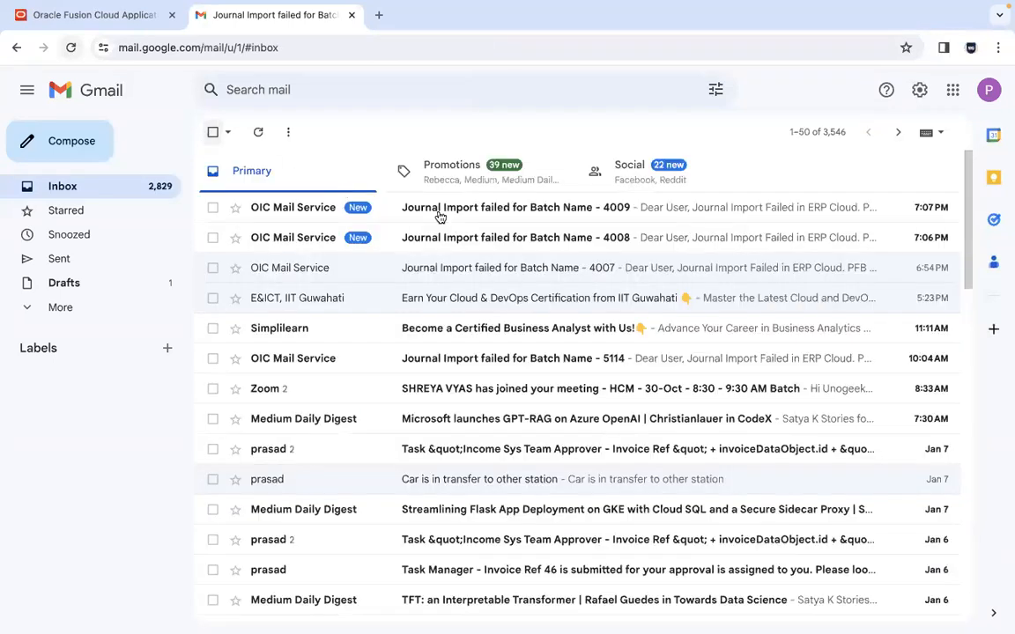
{"action": "left_click", "coordinate": [553, 212]}
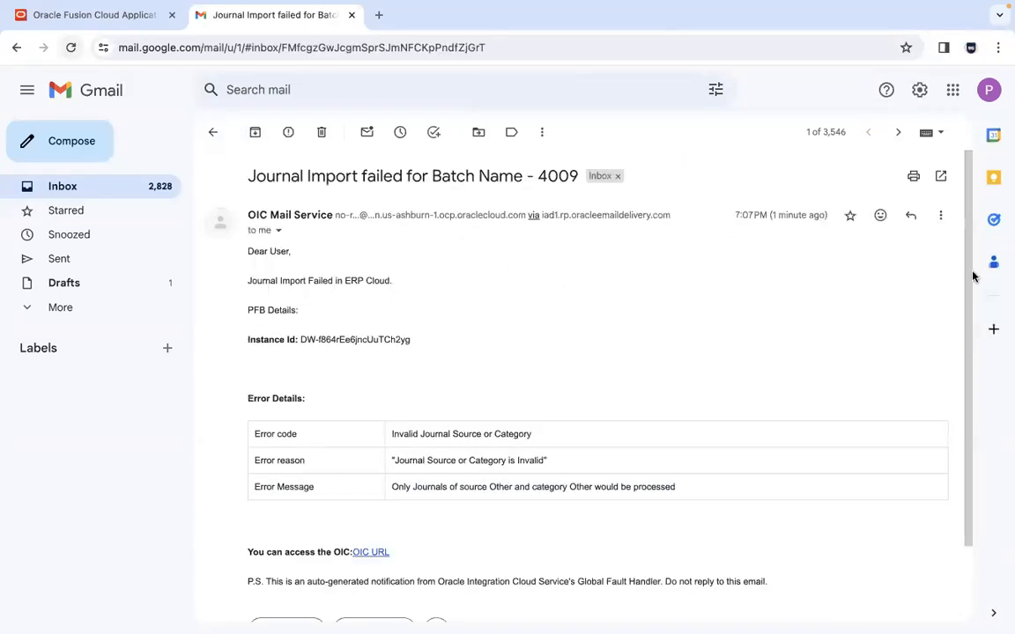
{"action": "left_click_drag", "start_coordinate": [973, 274], "coordinate": [973, 408]}
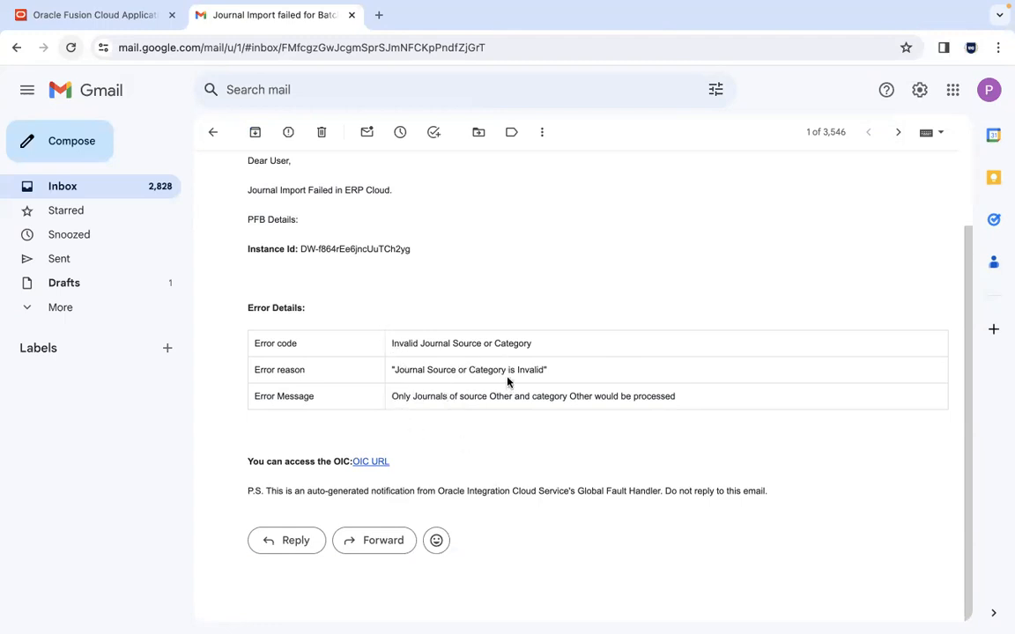
{"action": "key", "text": "super+Tab"}
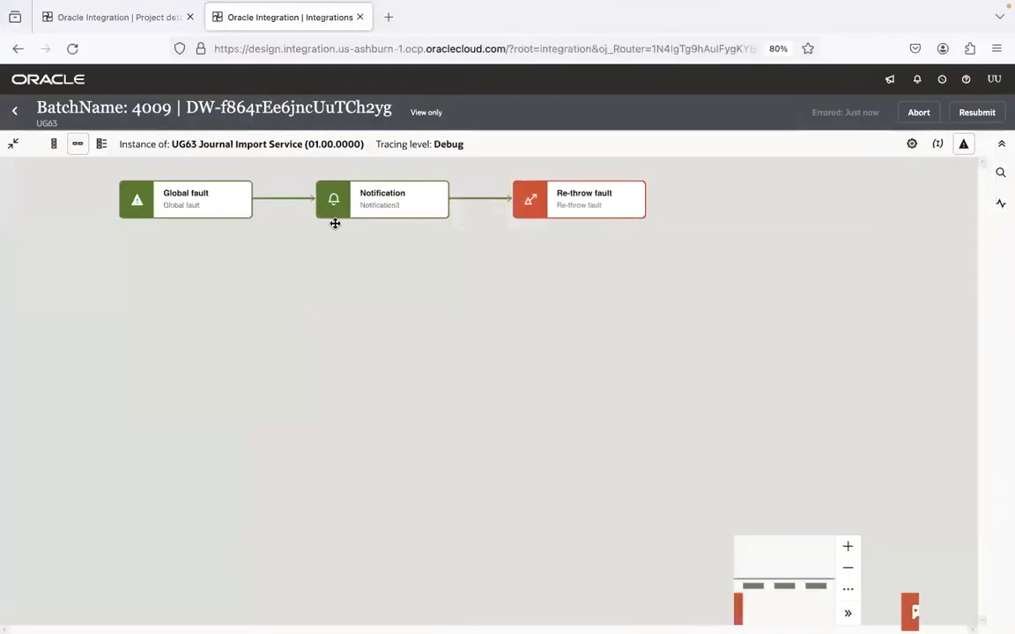
Step: Restore the full instance flow, close the activity stream, and expand journalImportScope instead of the Fault handler
{"action": "left_click", "coordinate": [963, 145]}
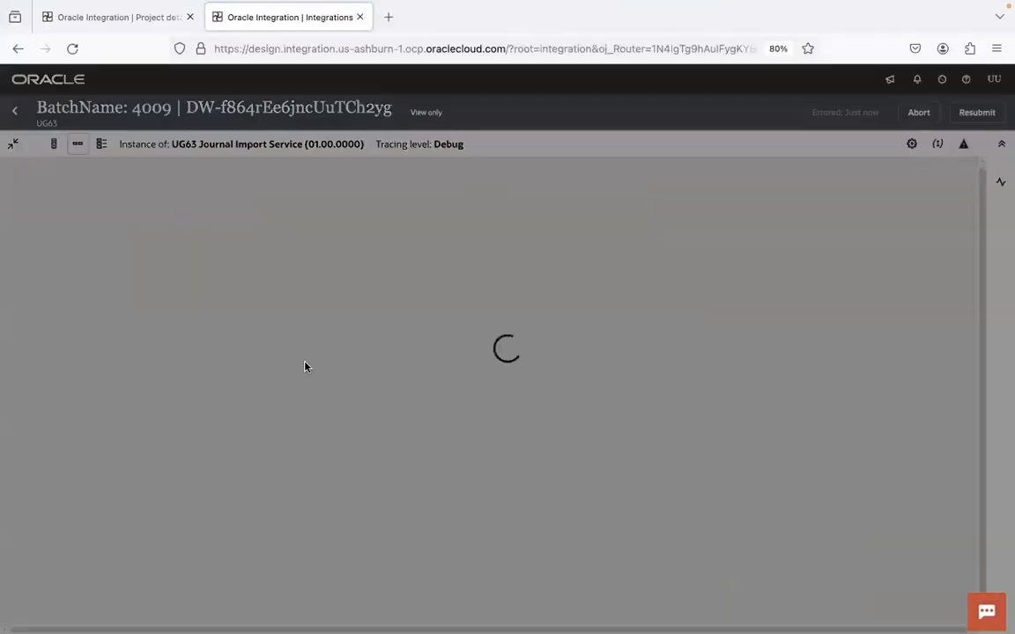
{"action": "left_click", "coordinate": [517, 392]}
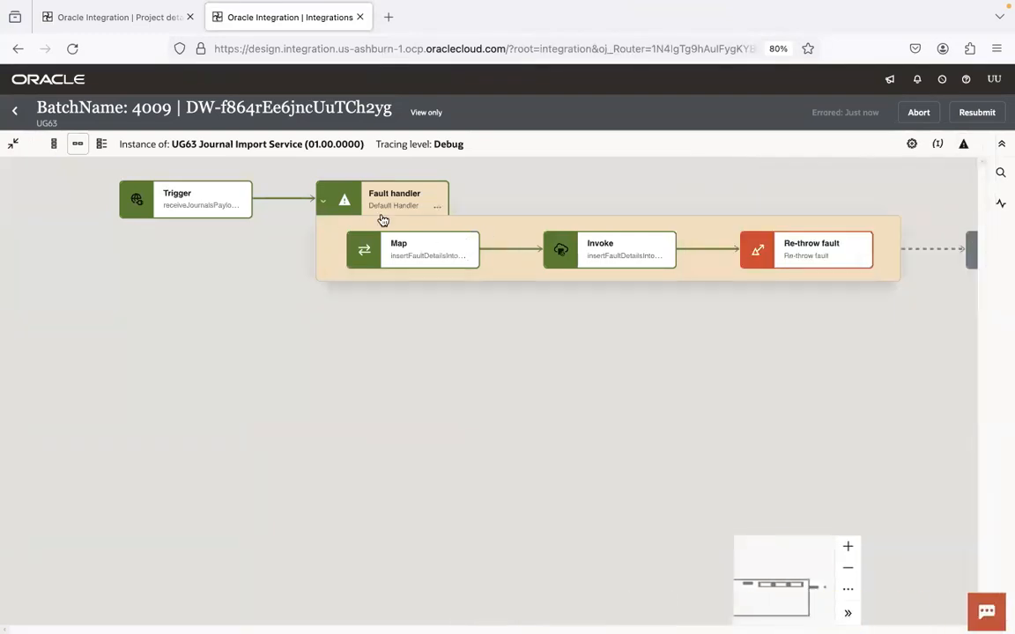
{"action": "left_click", "coordinate": [323, 203]}
{"action": "left_click", "coordinate": [325, 205]}
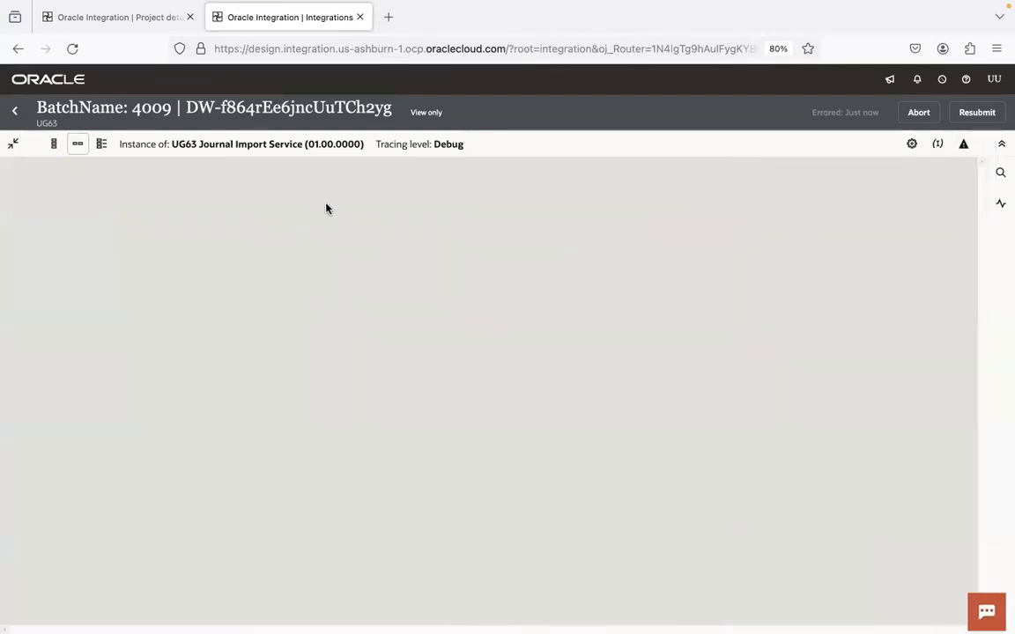
Step: Pan the flow canvas to bring the Trigger and Throw new fault nodes into view
{"action": "left_click_drag", "start_coordinate": [526, 314], "coordinate": [318, 347]}
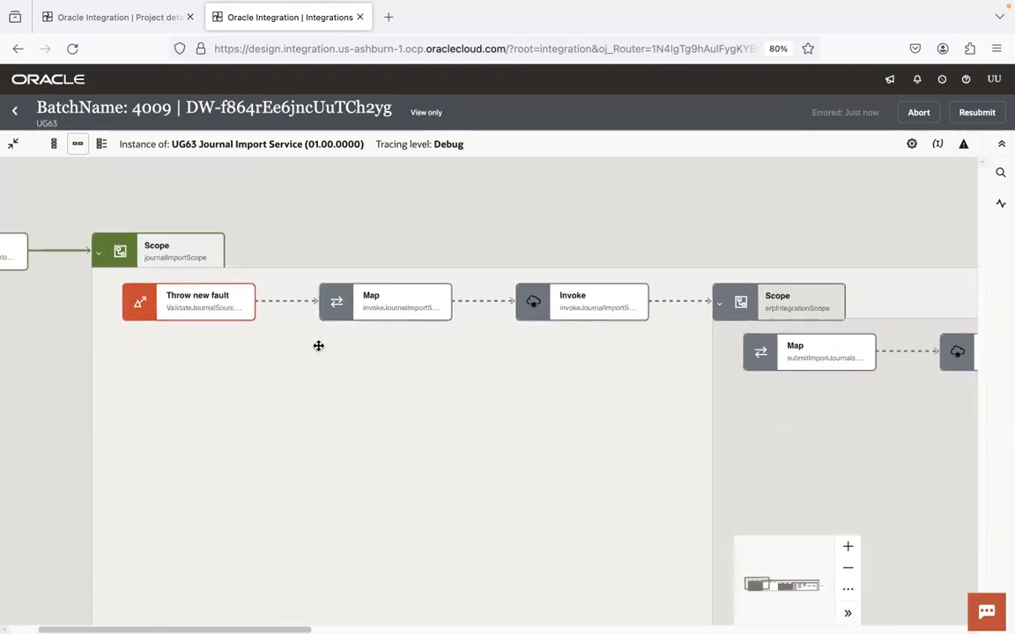
{"action": "left_click_drag", "start_coordinate": [283, 414], "coordinate": [451, 406]}
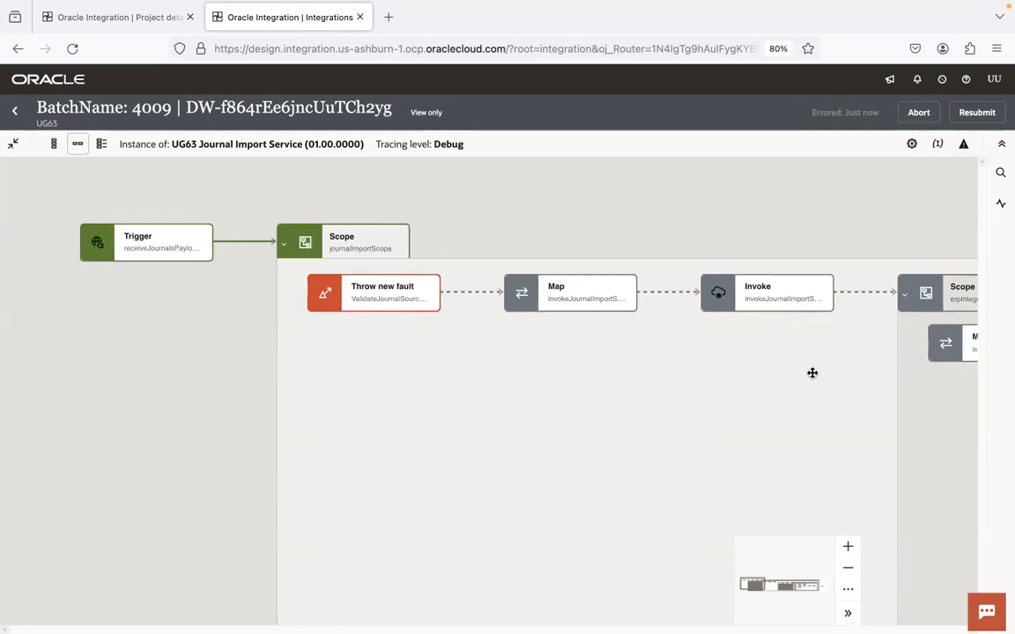
{"action": "scroll", "coordinate": [655, 362], "scroll_direction": "right", "scroll_amount": 5}
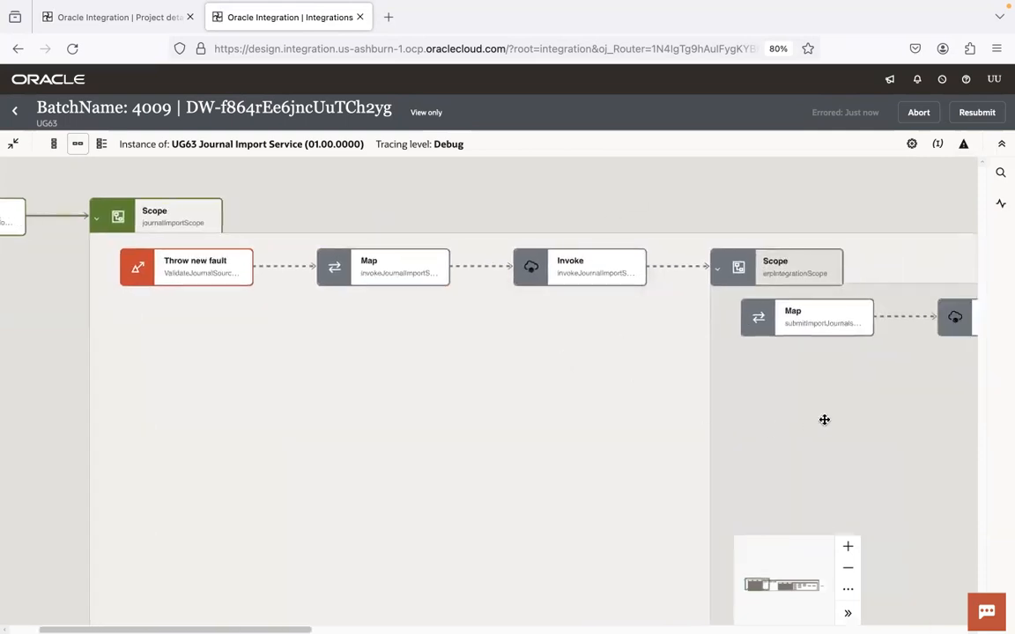
{"action": "scroll", "coordinate": [822, 419], "scroll_direction": "right", "scroll_amount": 10}
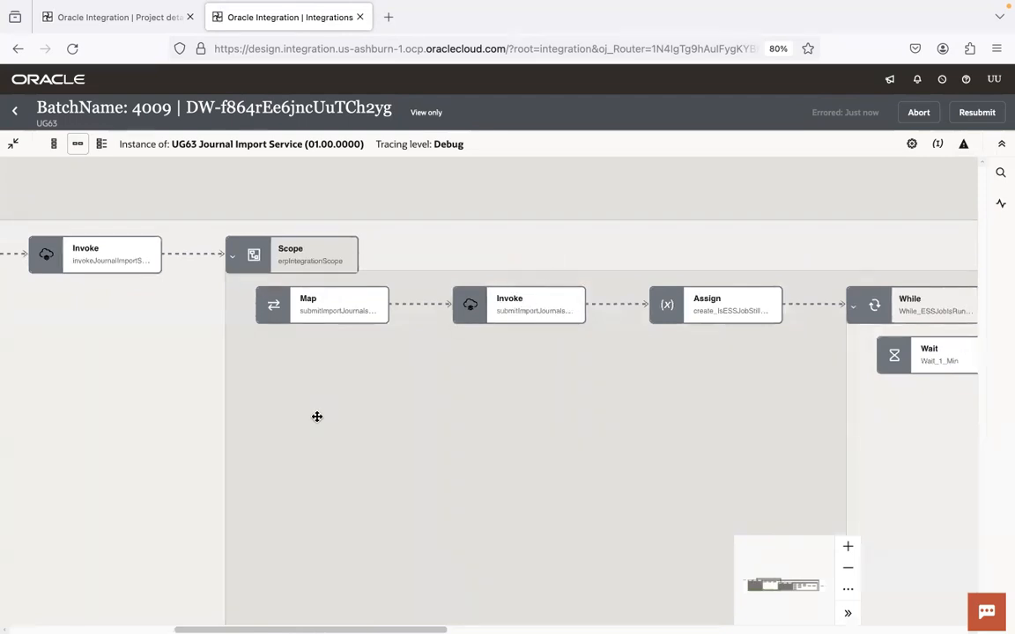
{"action": "left_click_drag", "start_coordinate": [317, 417], "coordinate": [521, 446]}
{"action": "left_click_drag", "start_coordinate": [324, 419], "coordinate": [703, 474]}
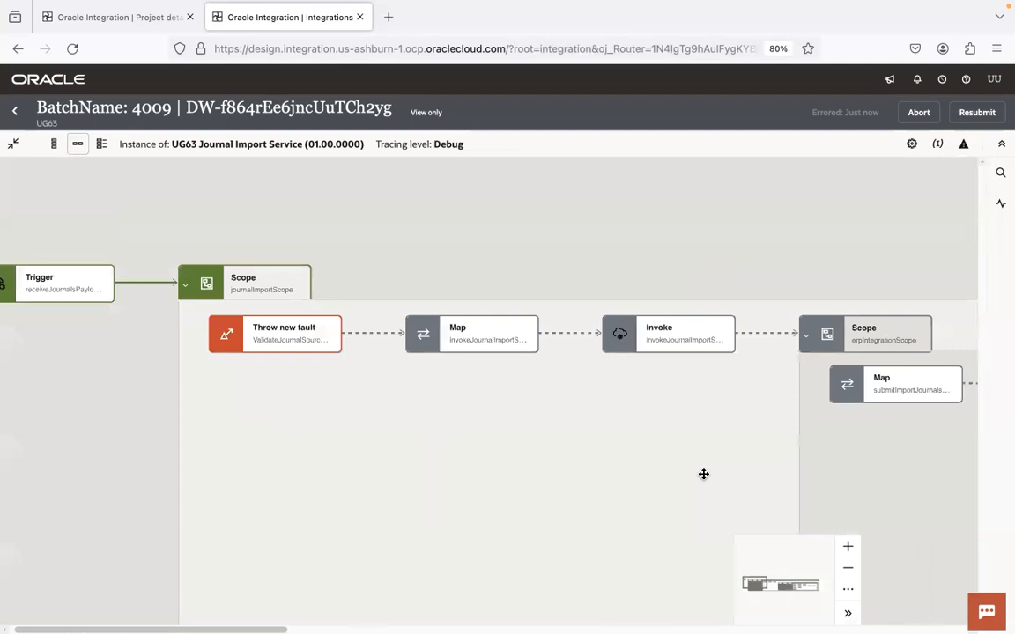